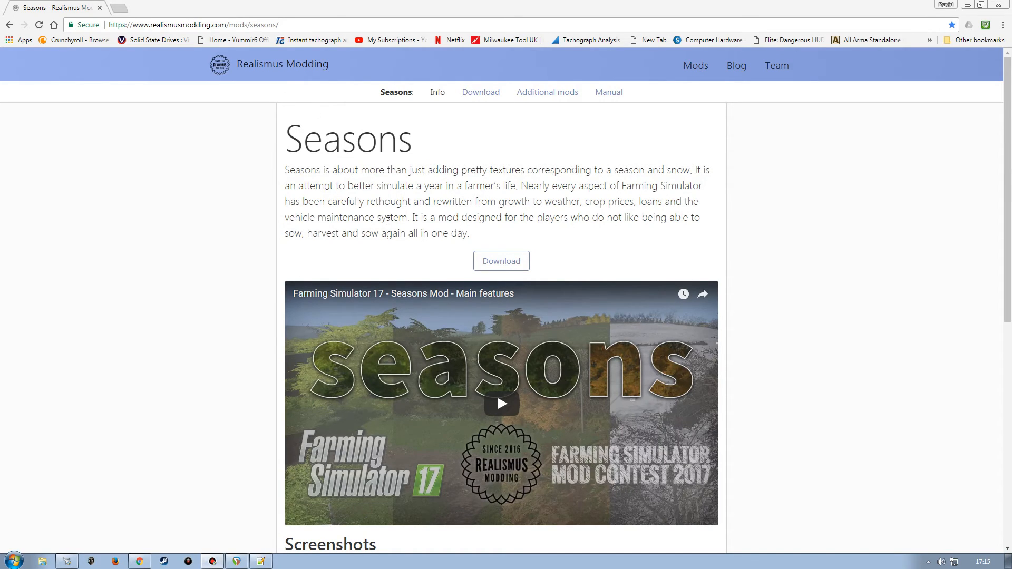
Step: Look over the Seasons mod page and open its download link in a new window
scroll(214, 264, down, 6)
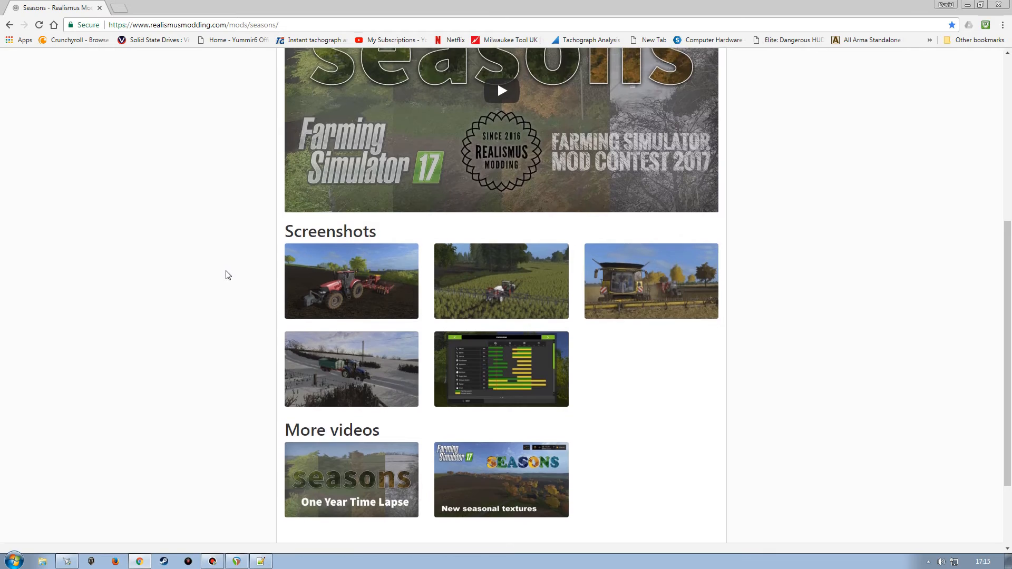
scroll(210, 276, up, 6)
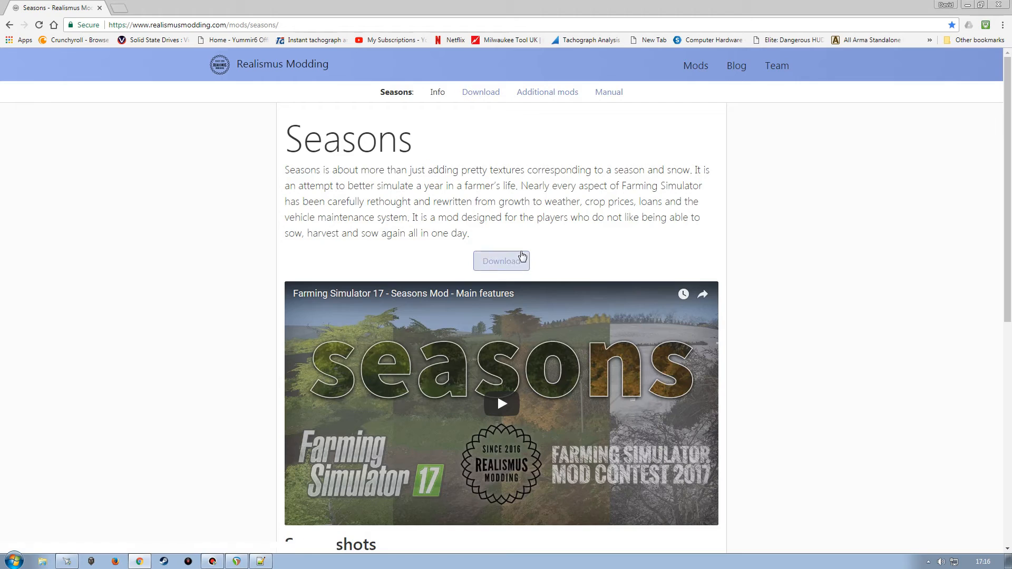
right_click(498, 264)
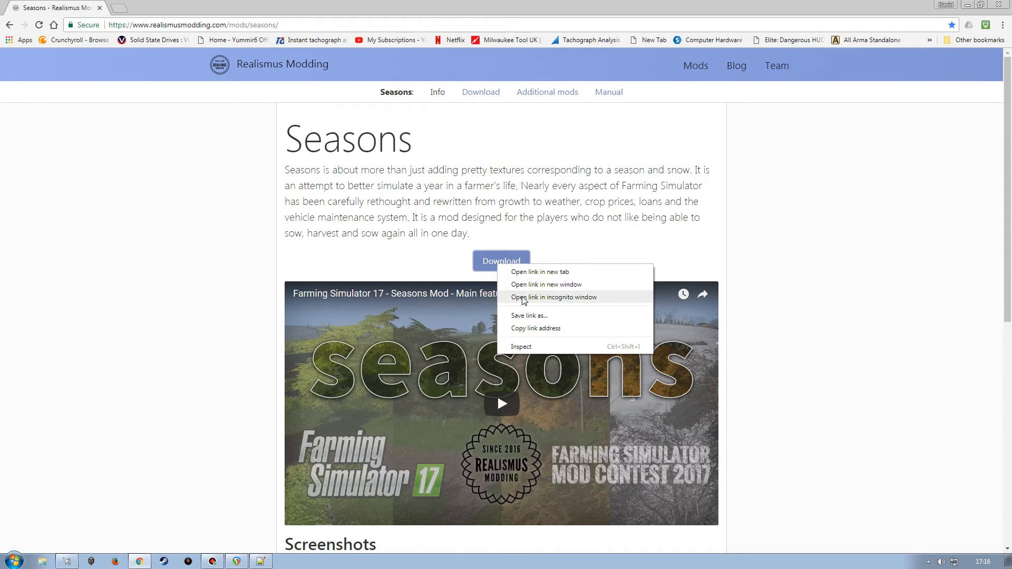
click(525, 283)
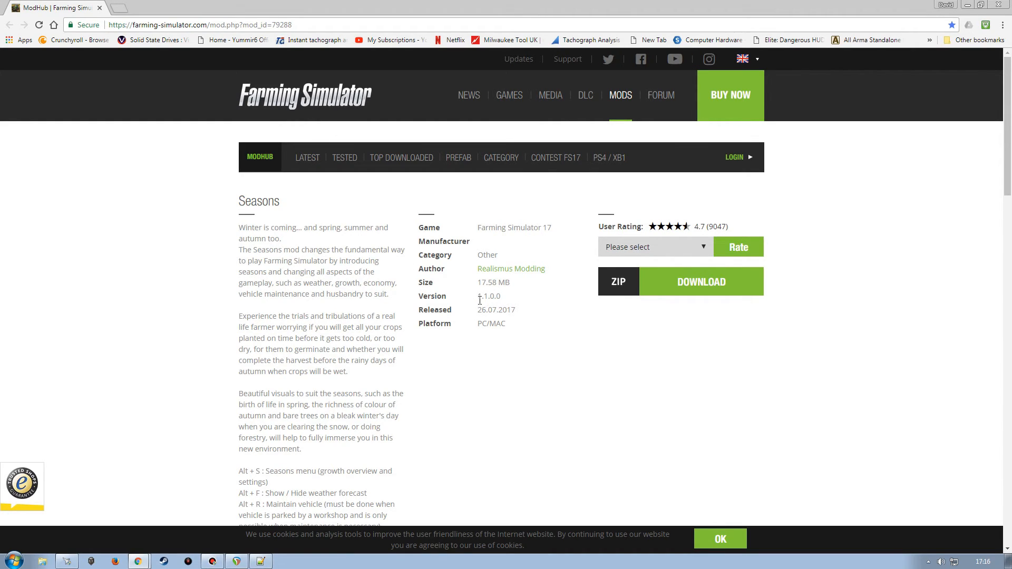
Step: Read the Seasons mod's description, in-game shortcuts and version details on the ModHub page
scroll(502, 339, down, 10)
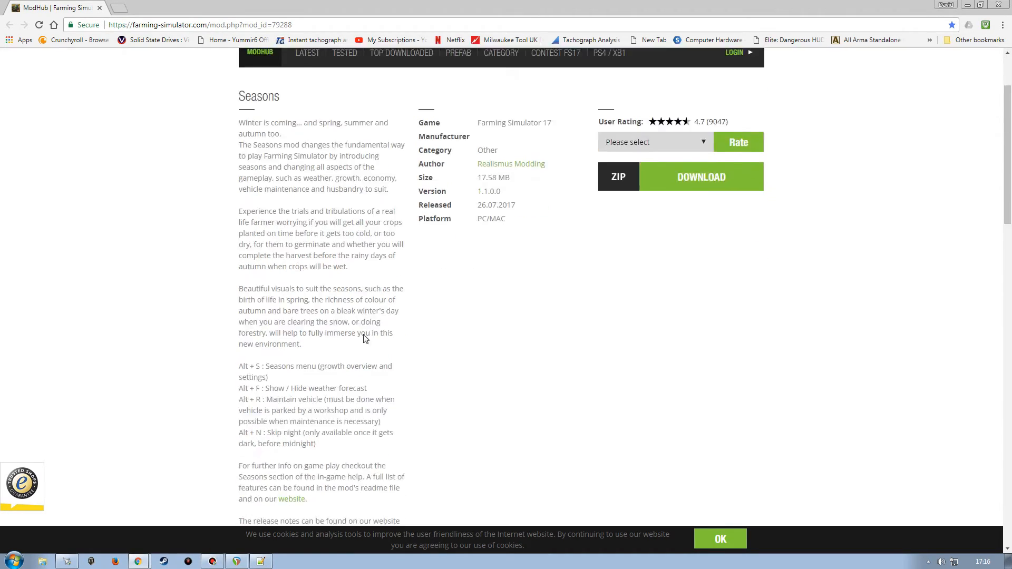
scroll(380, 334, up, 5)
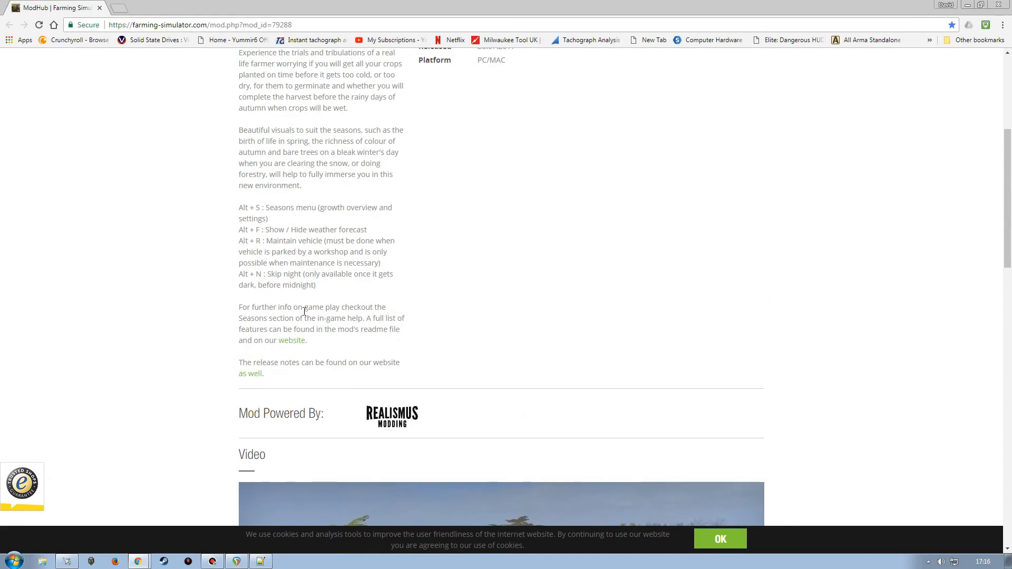
scroll(299, 323, up, 1)
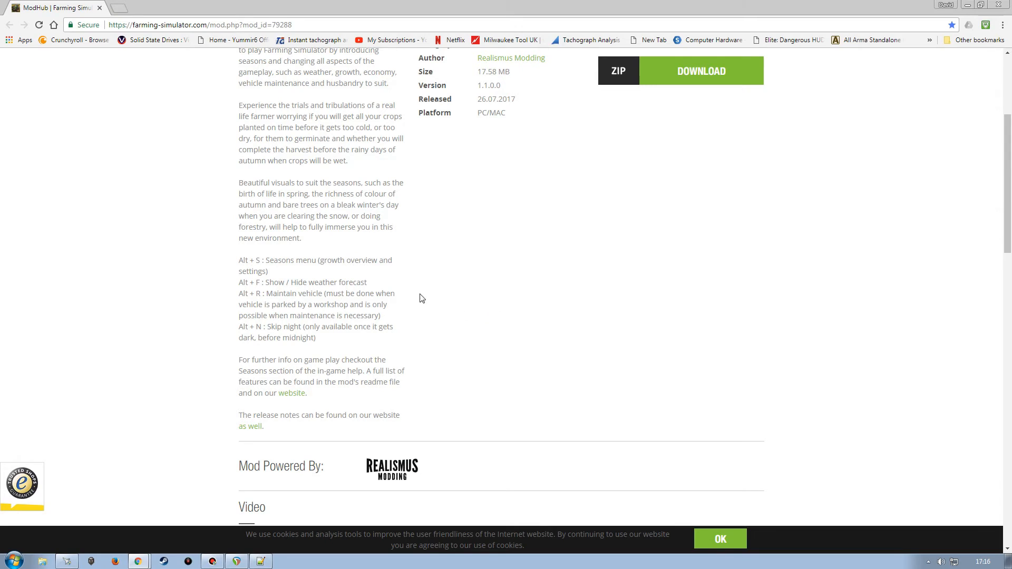
scroll(422, 298, up, 4)
scroll(355, 300, down, 3)
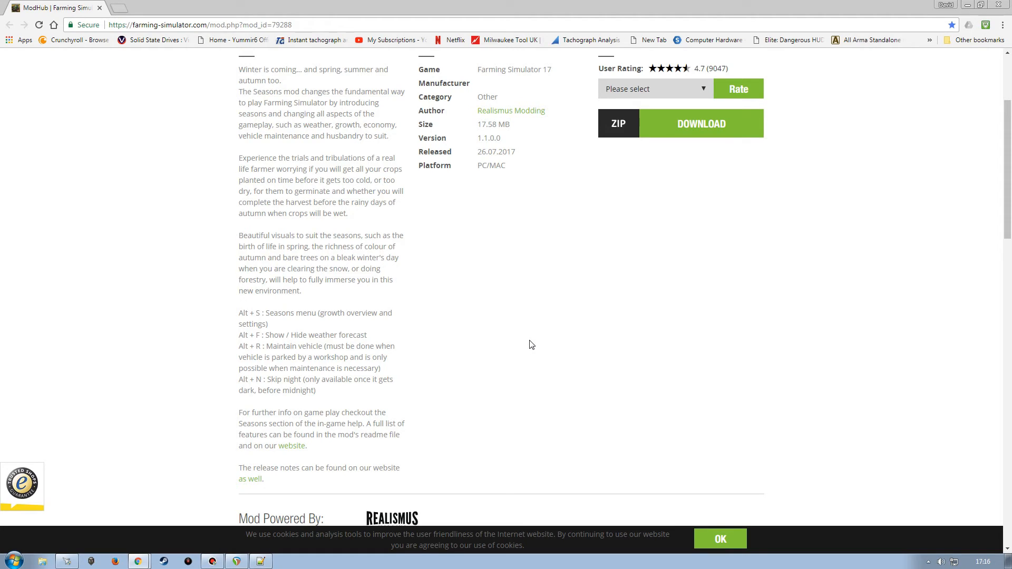
scroll(354, 345, up, 1)
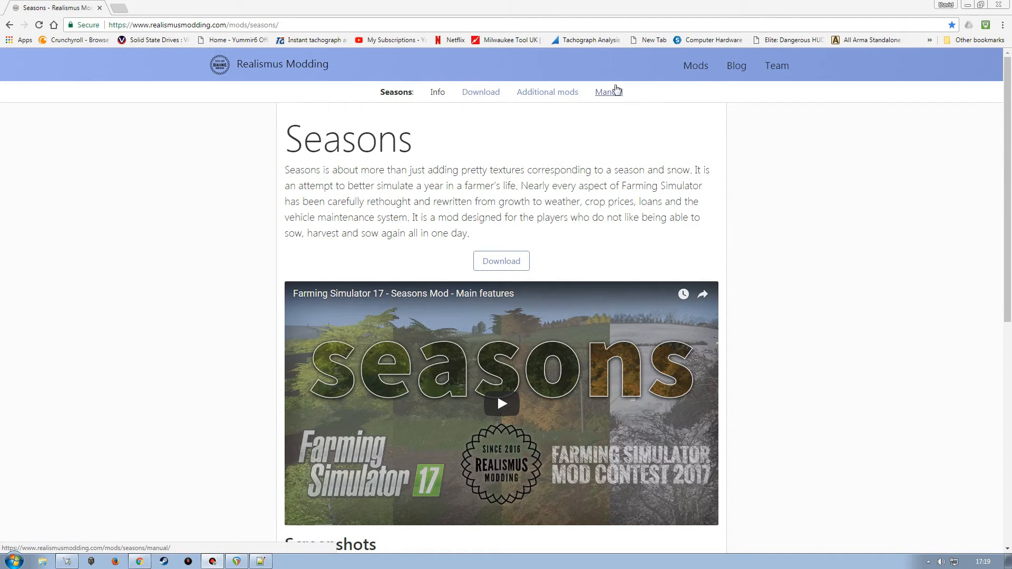
Step: Open the Seasons Mask page of the Seasons manual and highlight the note about bales on maps without a mask
click(607, 93)
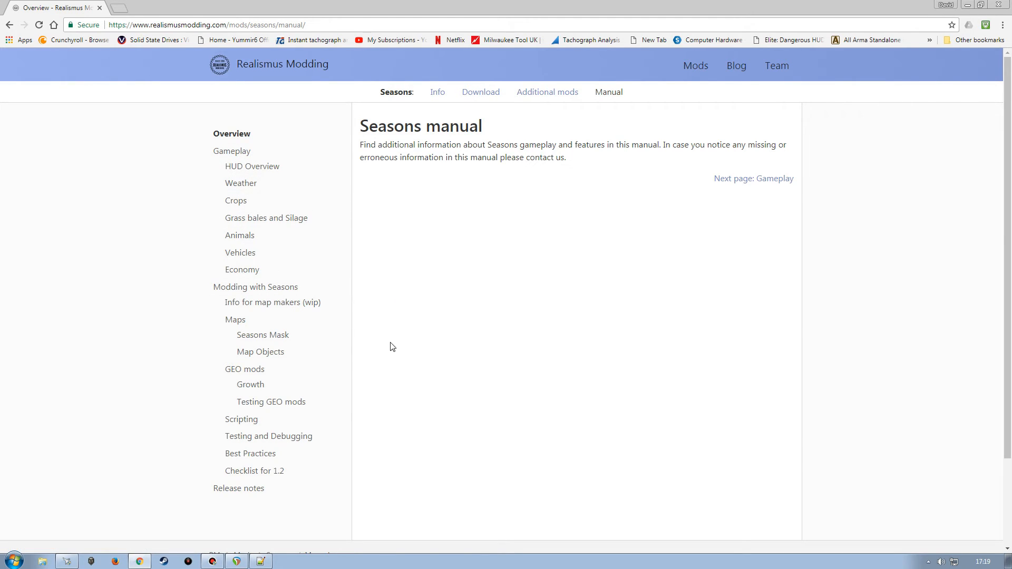
click(252, 338)
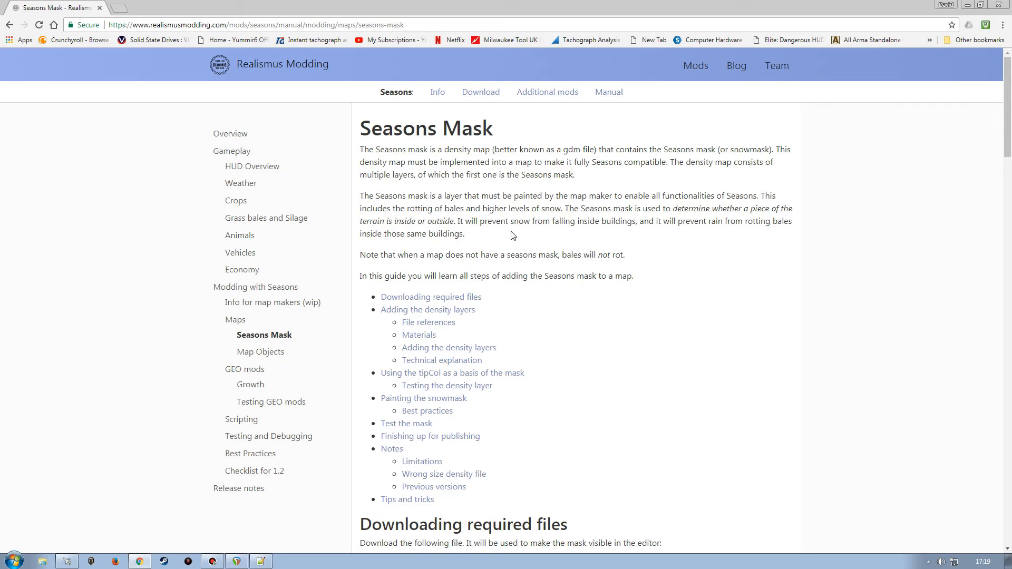
drag(360, 255, 644, 258)
click(652, 255)
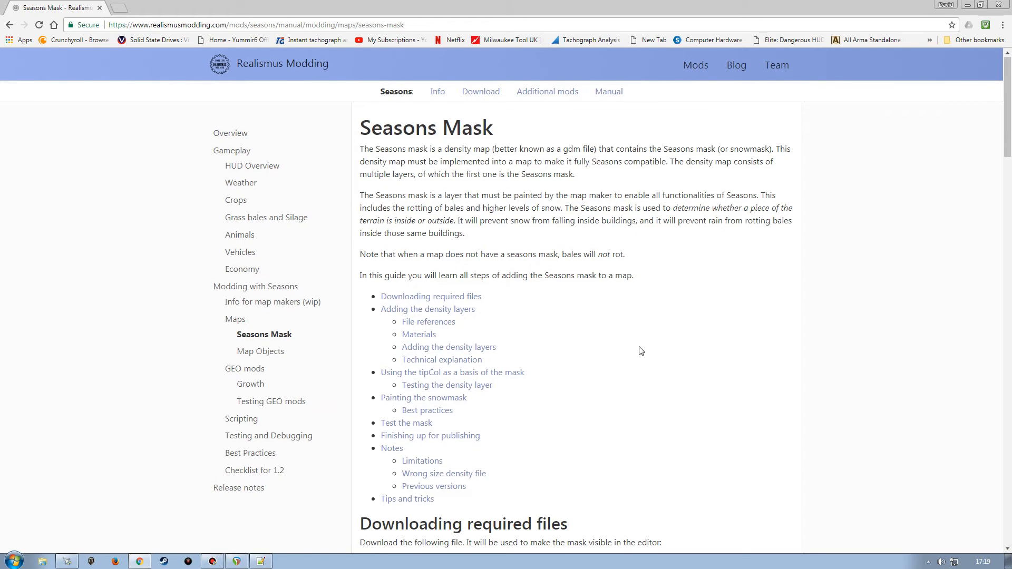
Step: Read the Downloading required files section, highlighting where to put invisible_mask_diffuse.dds in the map folder
scroll(641, 352, down, 3)
scroll(528, 359, down, 1)
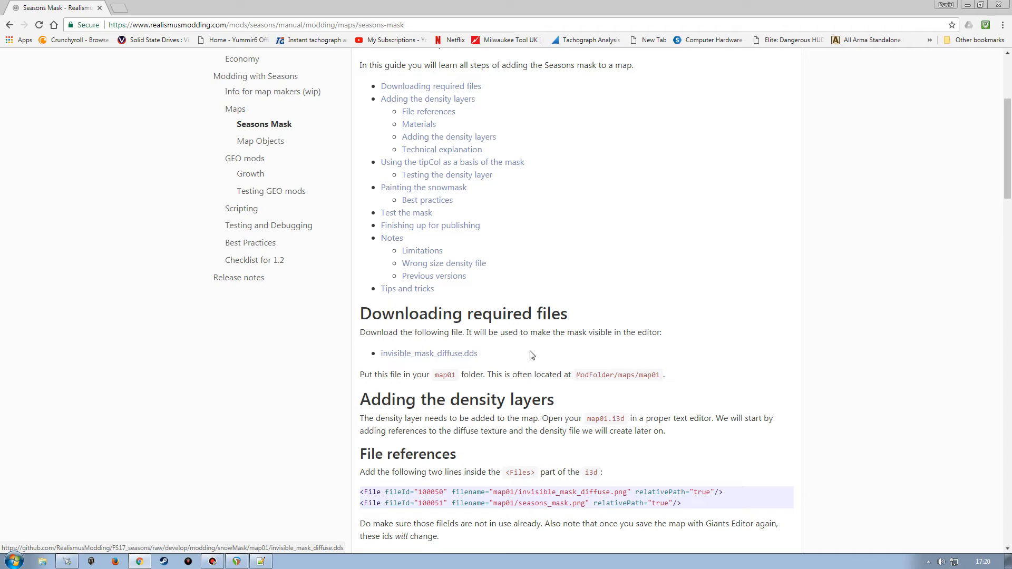
scroll(567, 345, down, 2)
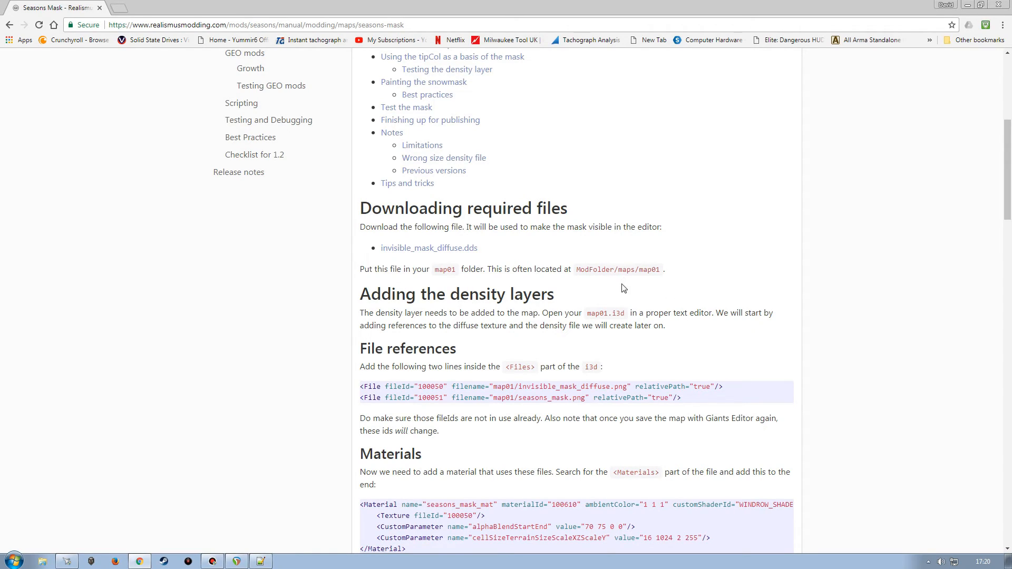
drag(488, 269, 676, 277)
click(676, 278)
Step: Skim the mask guide from the file references through the materials, density layers and tipCol sections, returning to File references
scroll(534, 348, down, 2)
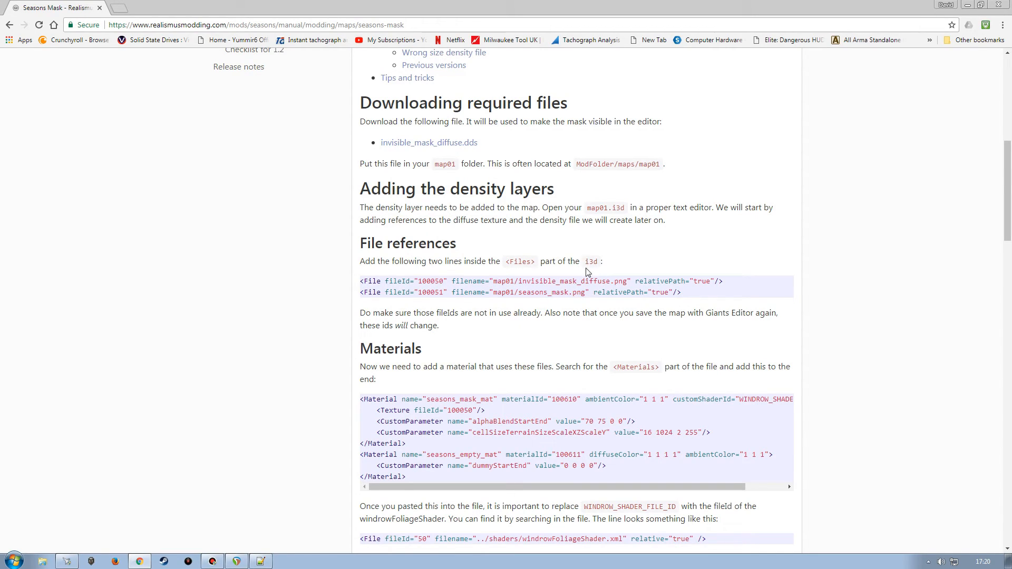
scroll(516, 339, down, 2)
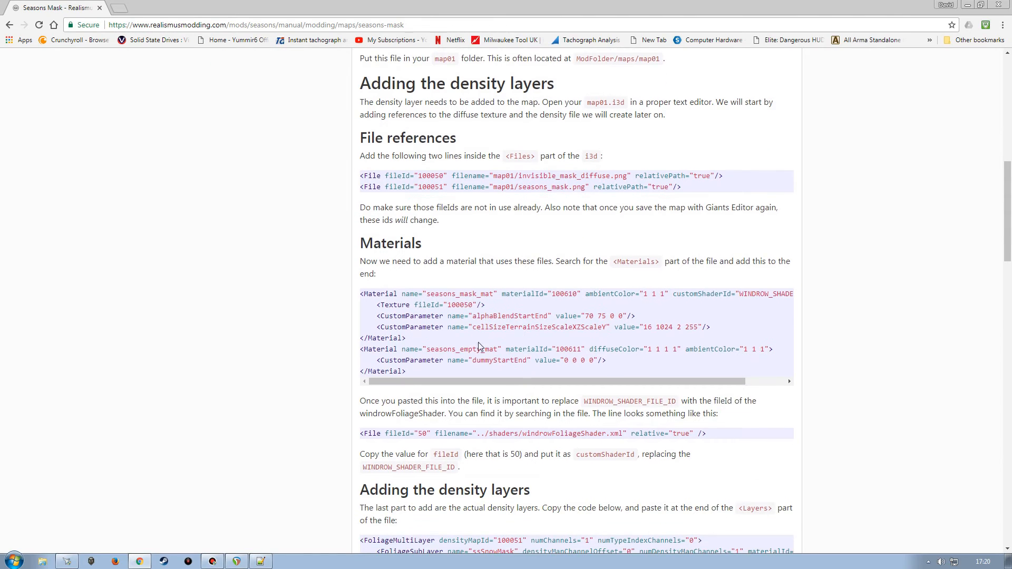
scroll(524, 384, down, 2)
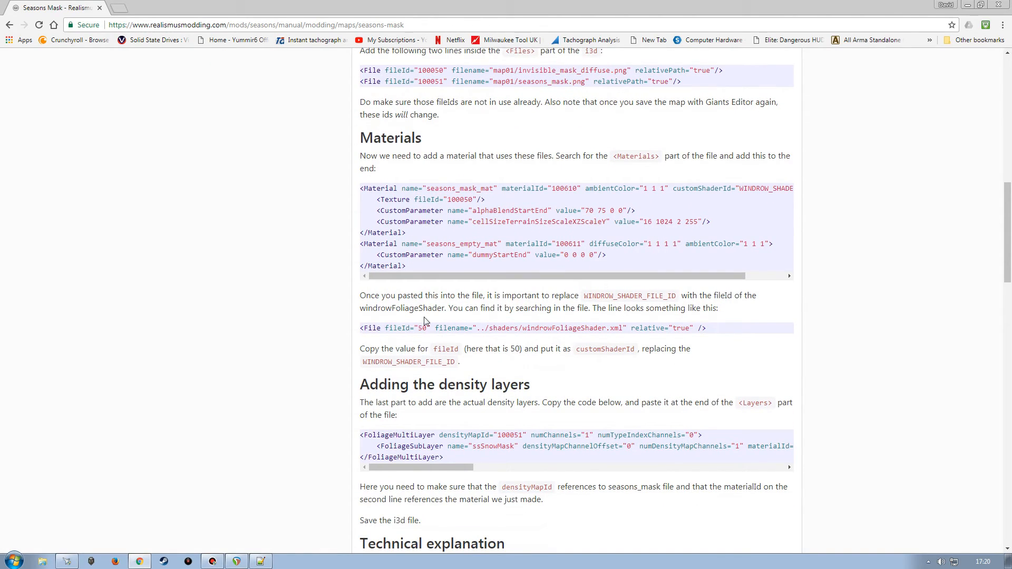
scroll(532, 400, down, 2)
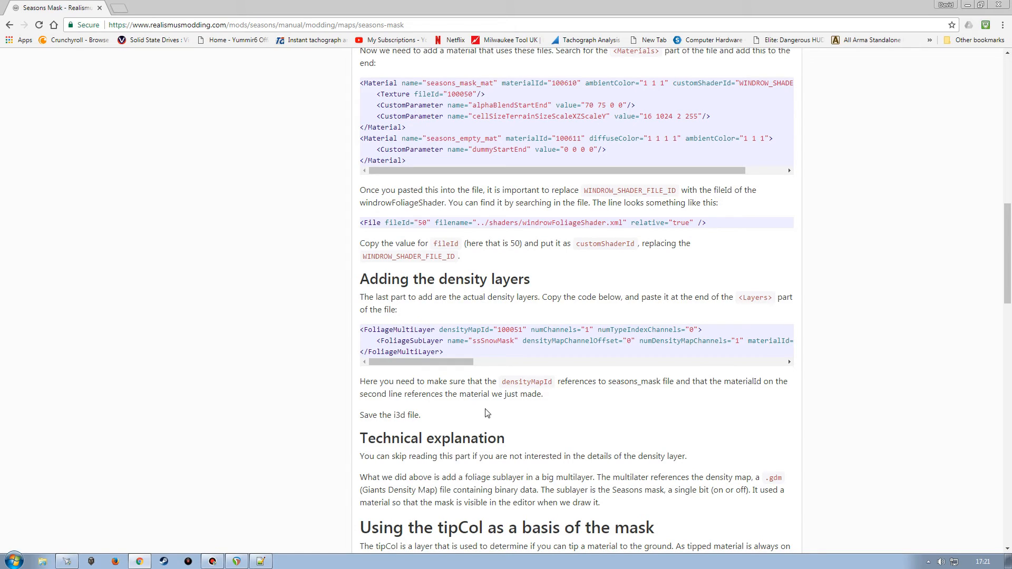
scroll(525, 414, down, 3)
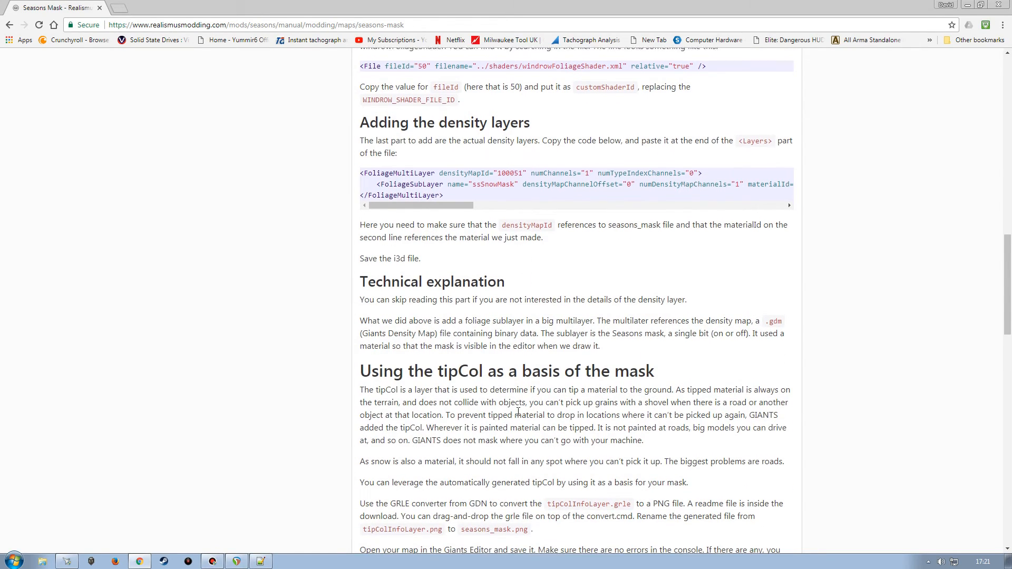
scroll(515, 411, up, 12)
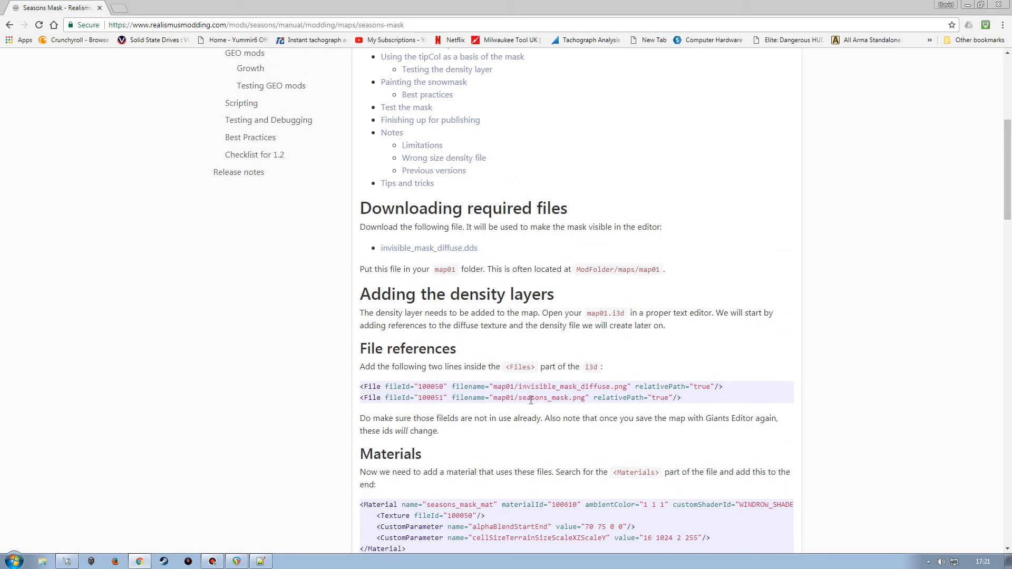
scroll(520, 429, down, 1)
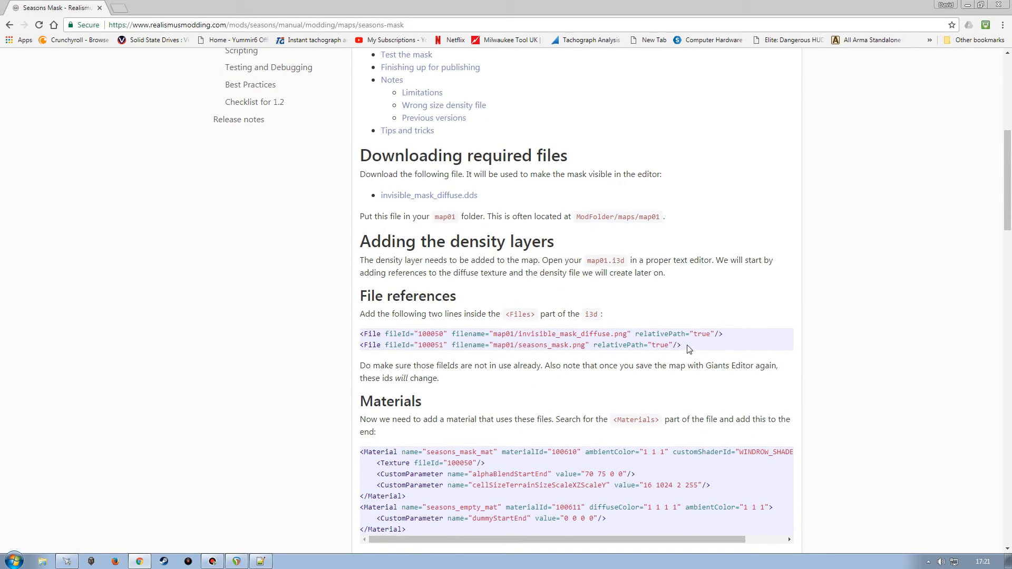
Step: Highlight the two File lines for the i3d's Files section and review the guide's fileId note and Materials code
drag(681, 346, 372, 334)
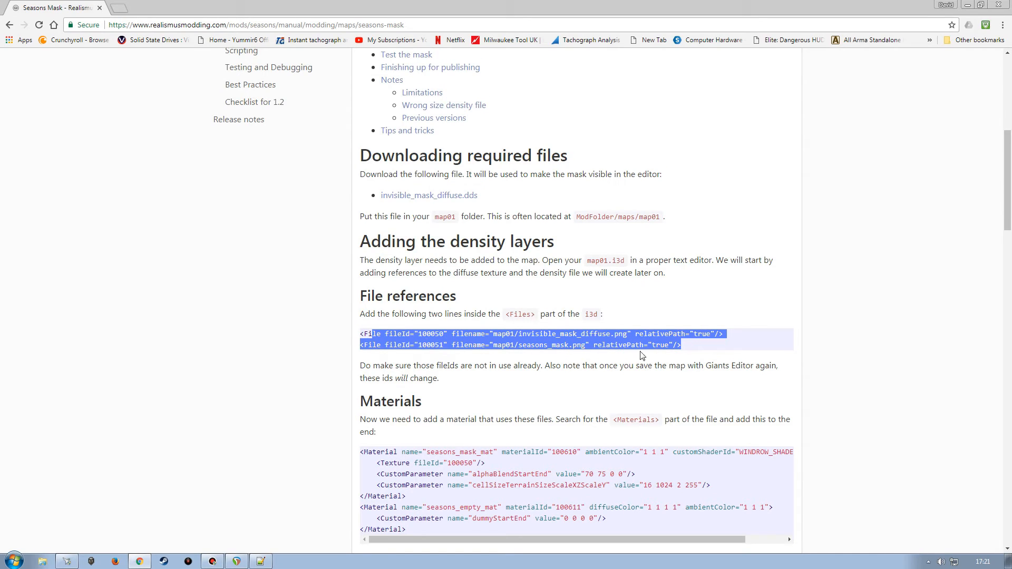
click(677, 354)
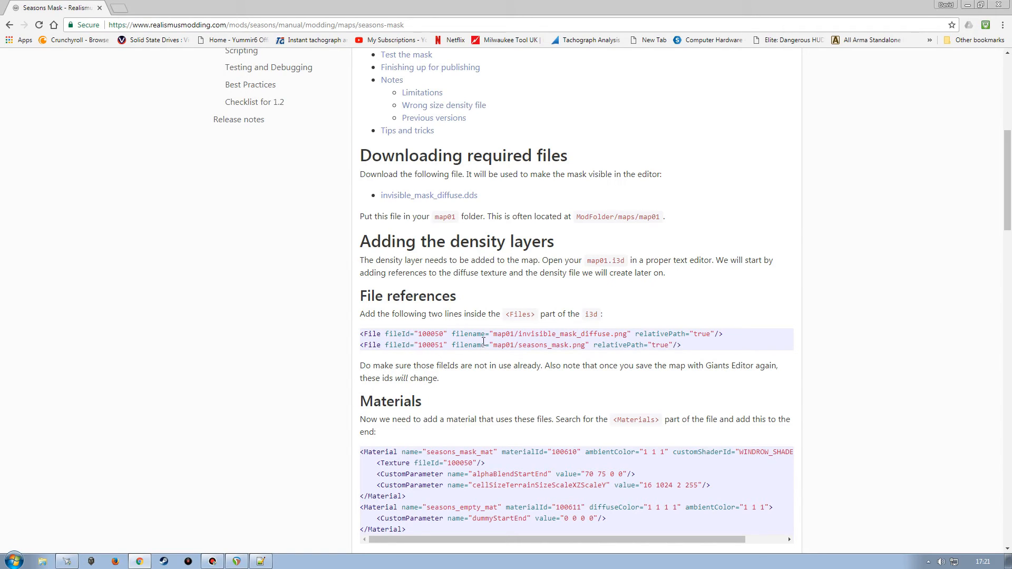
drag(684, 348, 365, 336)
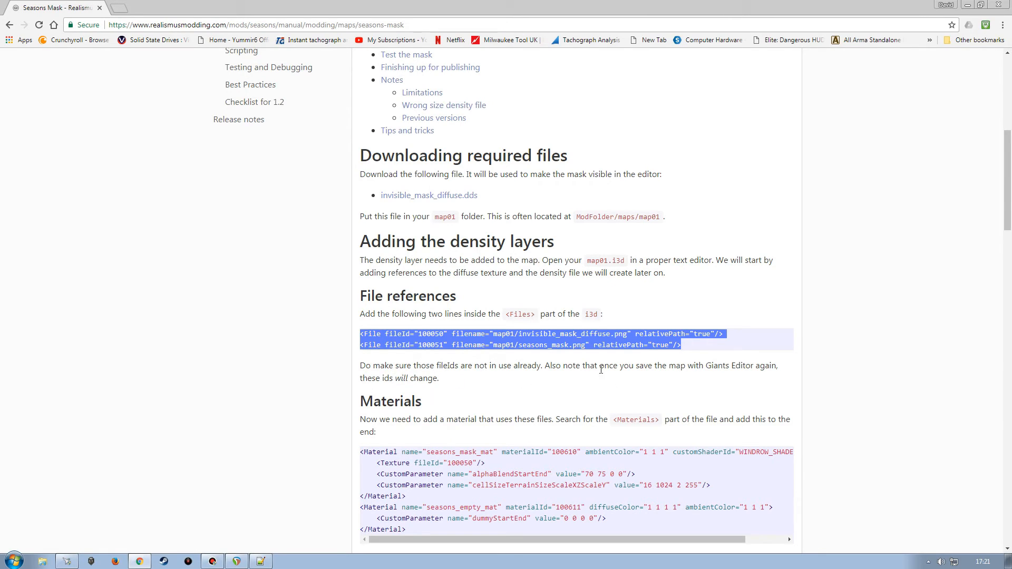
click(701, 350)
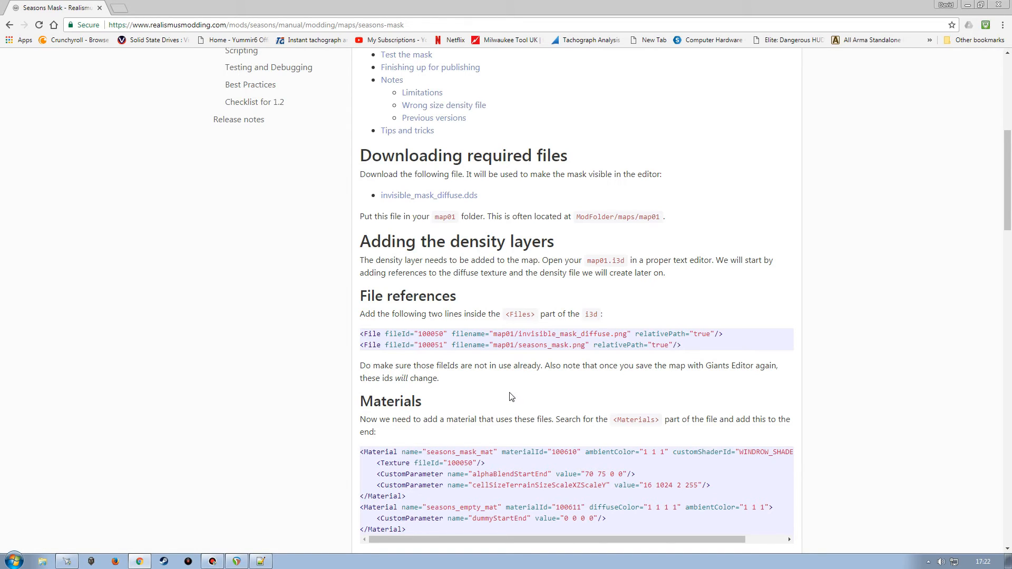
scroll(512, 391, down, 3)
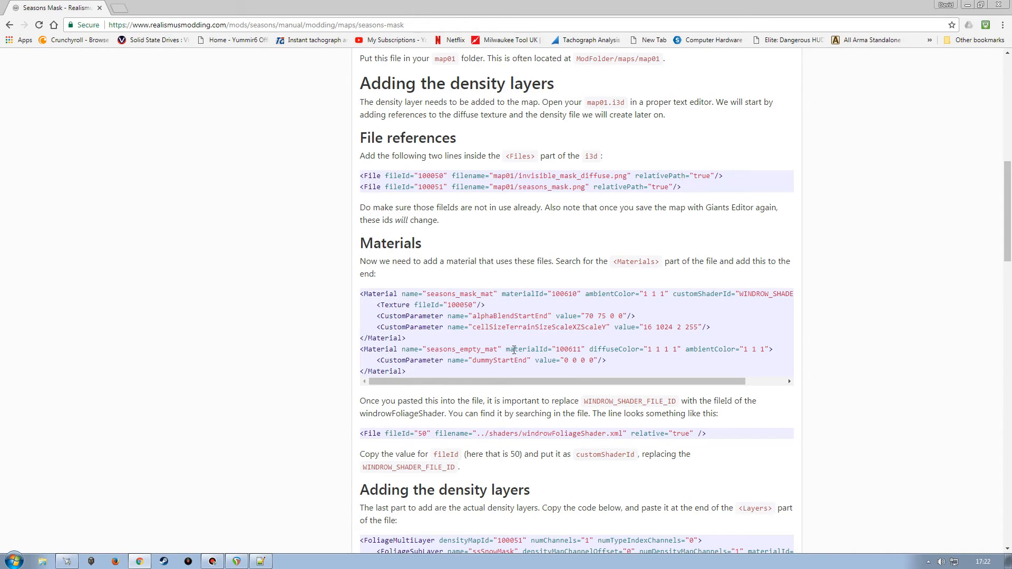
scroll(507, 344, up, 2)
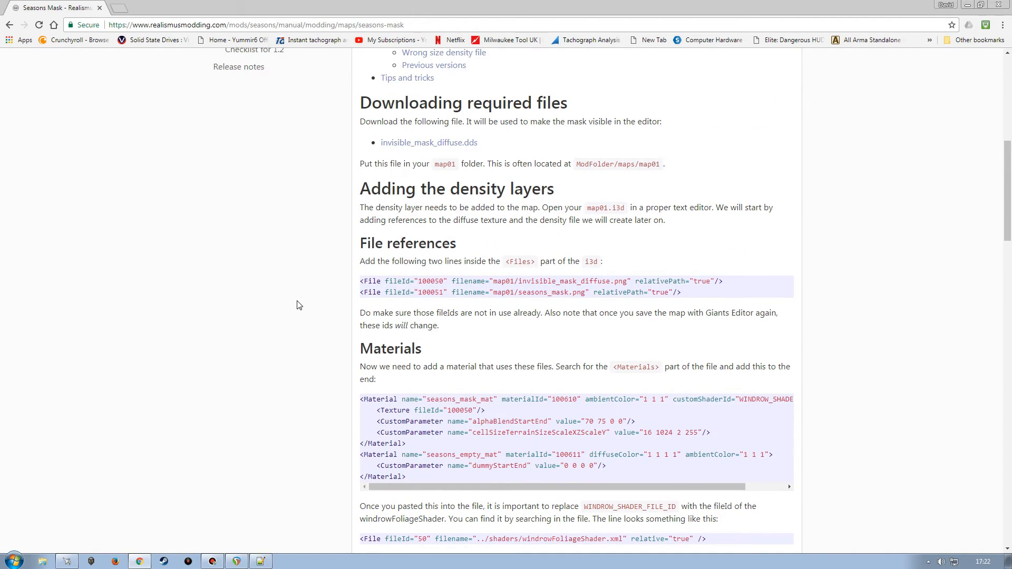
Step: Minimize the browser and open map01.i3d from the FS17_Forgotten_Valley maps folder in Notepad++
click(968, 4)
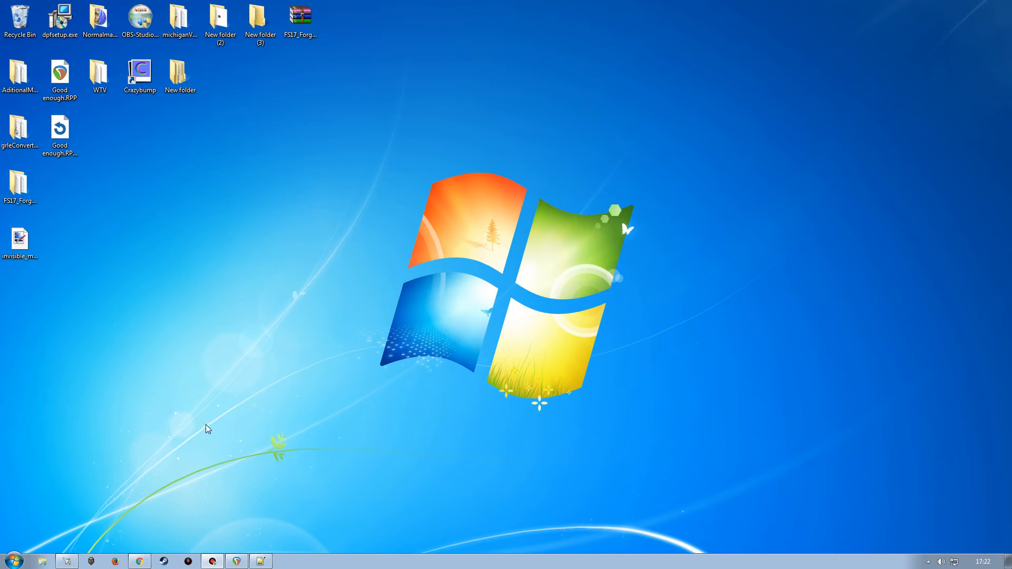
click(26, 247)
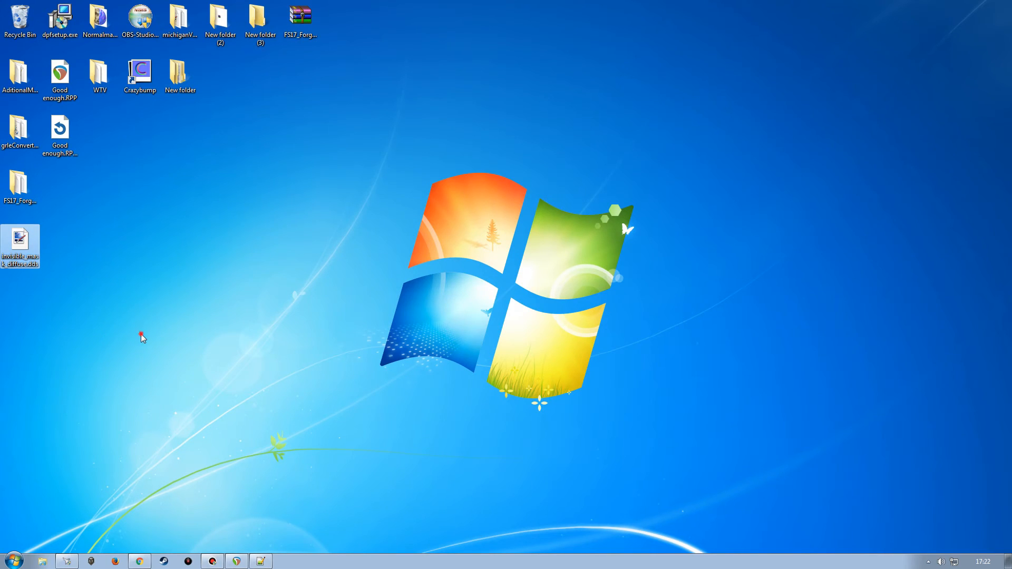
click(20, 185)
double_click(19, 186)
double_click(478, 125)
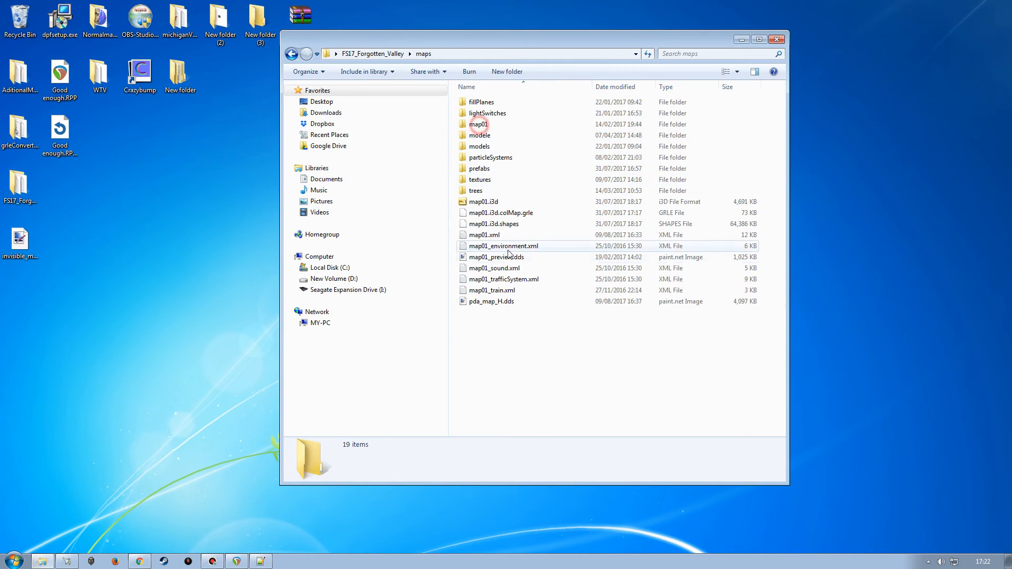
click(482, 203)
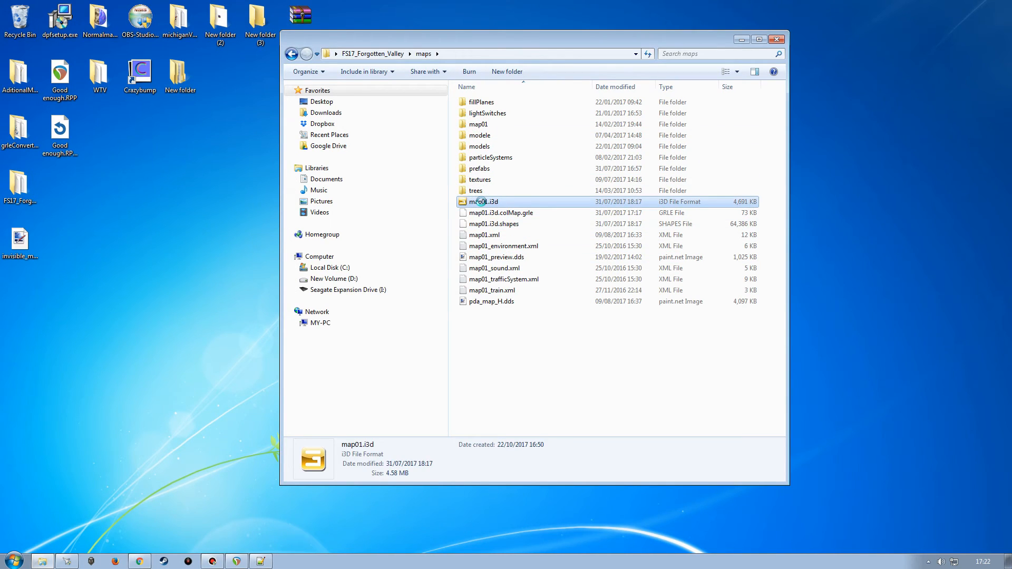
right_click(481, 202)
click(532, 244)
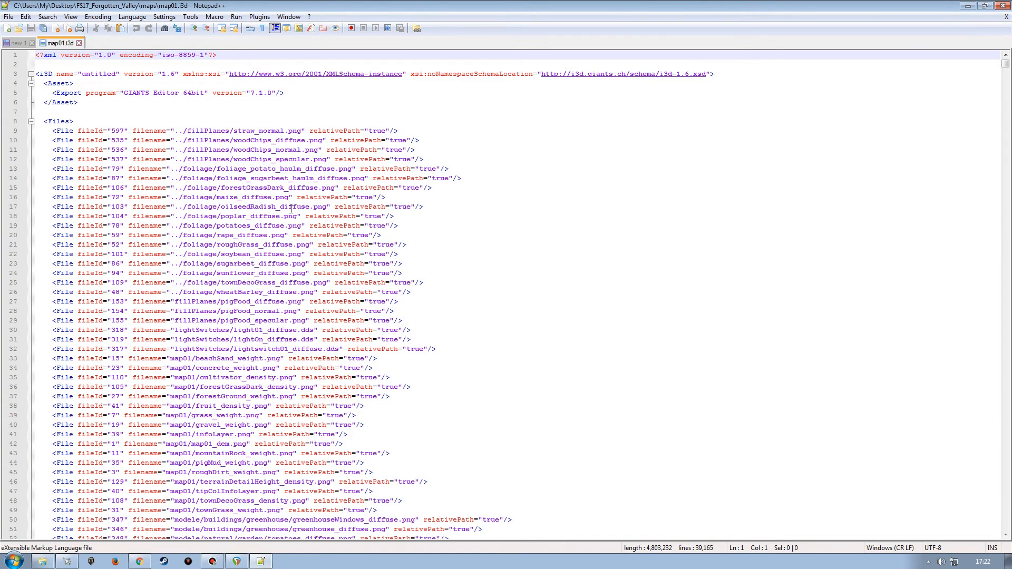
Step: Copy the invisible_mask_diffuse.png and seasons_mask.png File lines from the new 1 document into the start of map01.i3d's Files section
click(17, 43)
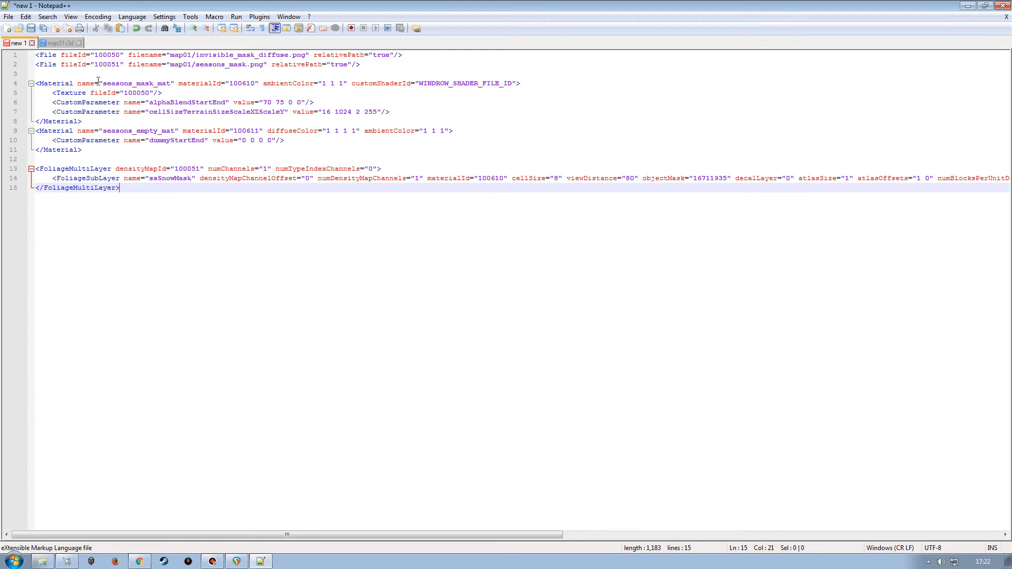
drag(11, 55, 12, 64)
key(ctrl+c)
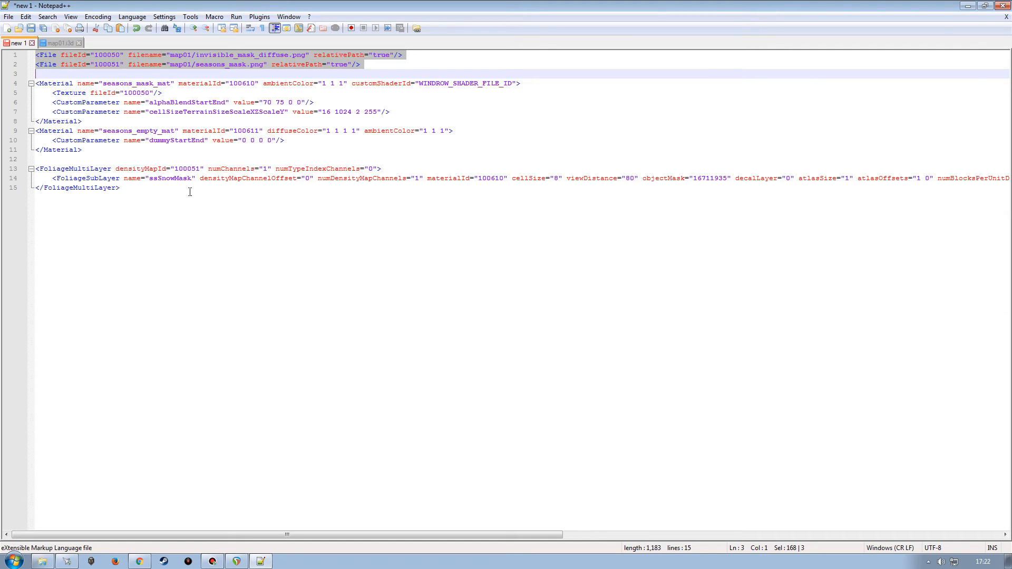
click(59, 43)
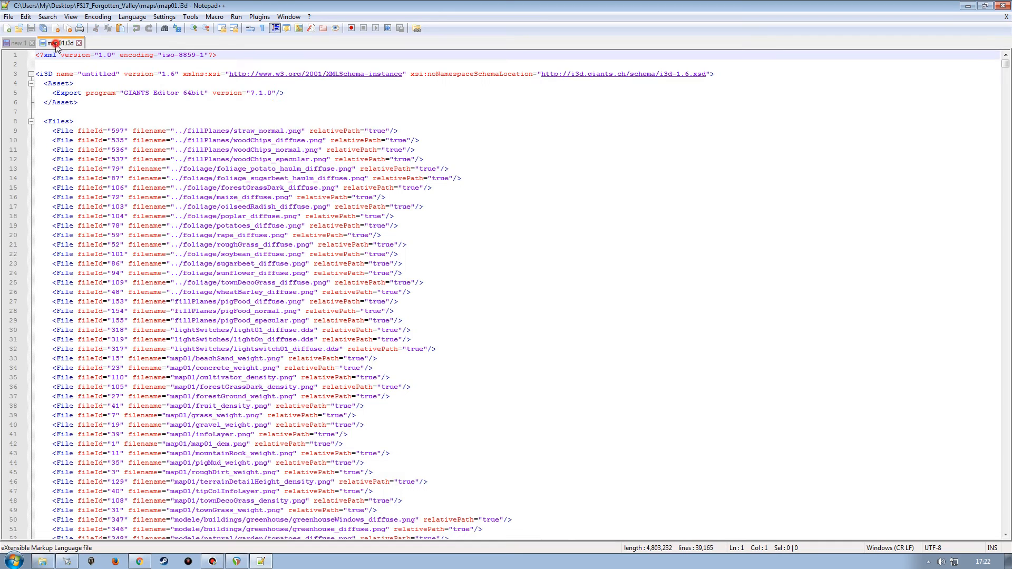
click(87, 123)
key(Return)
click(13, 132)
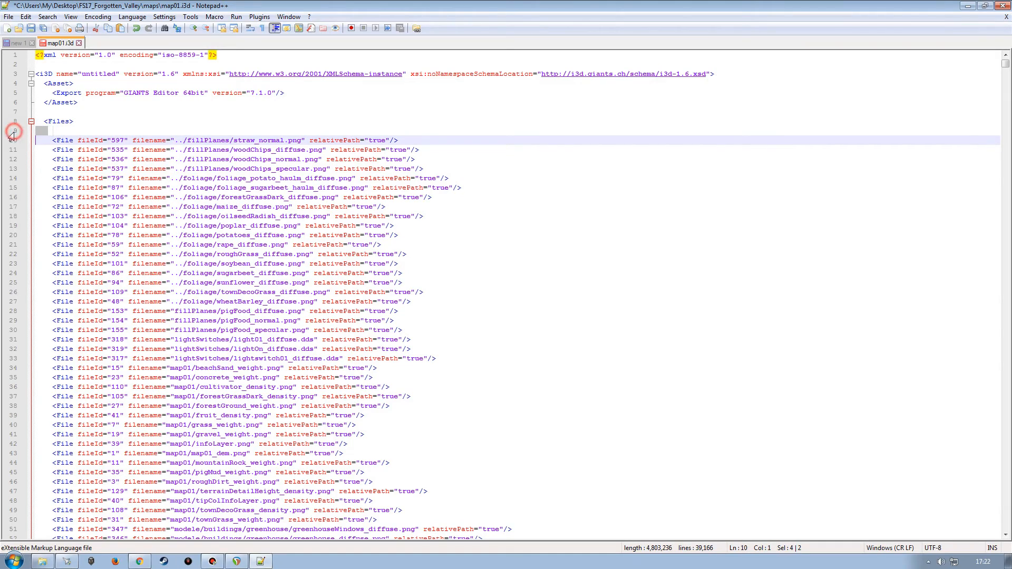
key(ctrl+v)
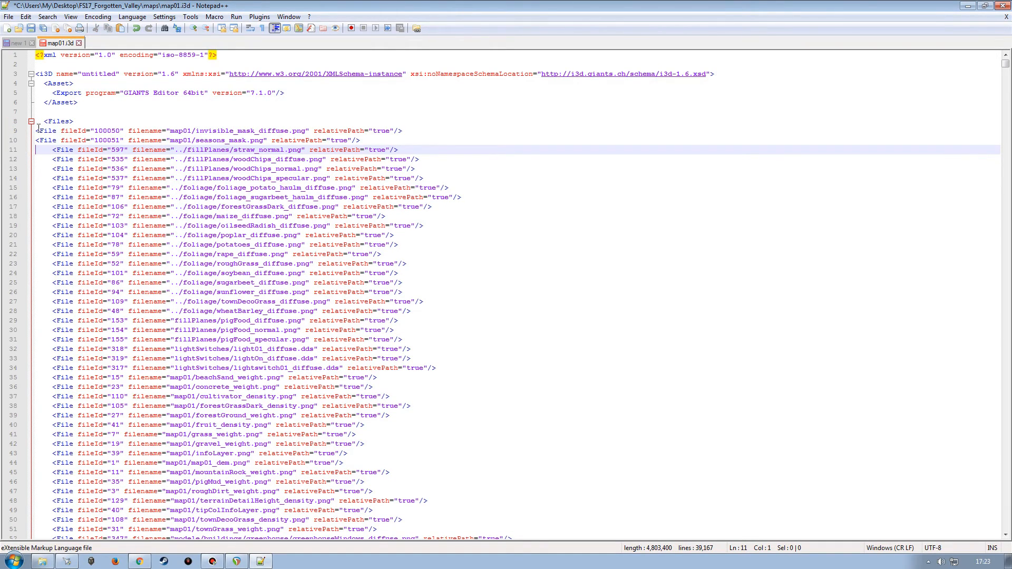
Step: Indent the two added File lines, fileId 100050 and 100051, to align with the other Files entries
click(37, 131)
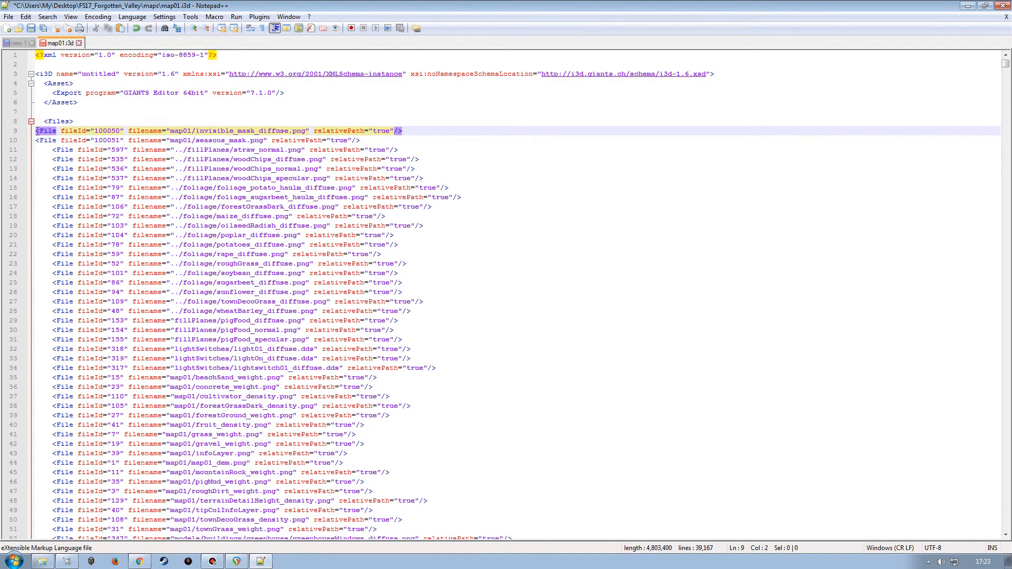
key(Tab)
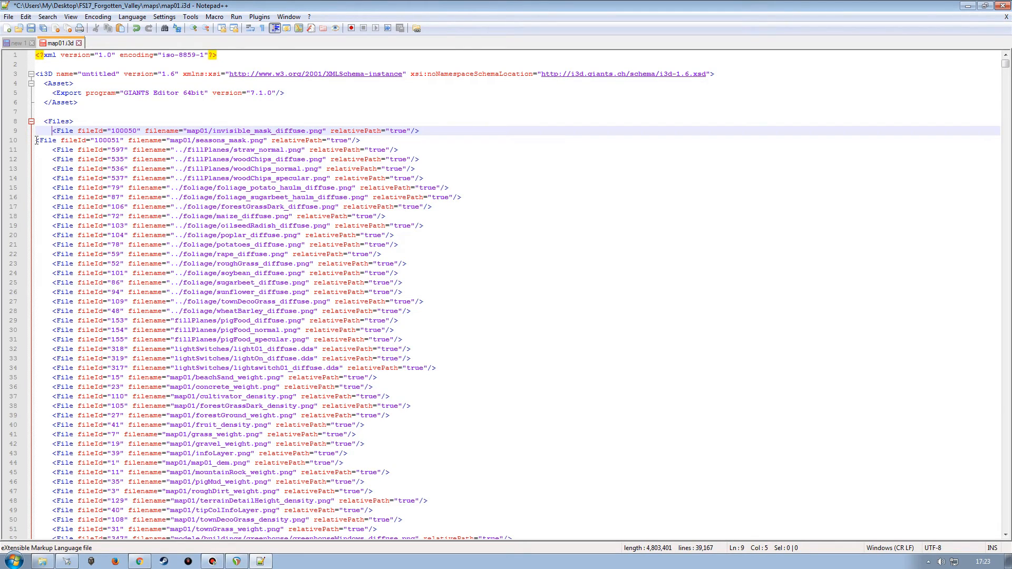
click(37, 140)
key(Tab)
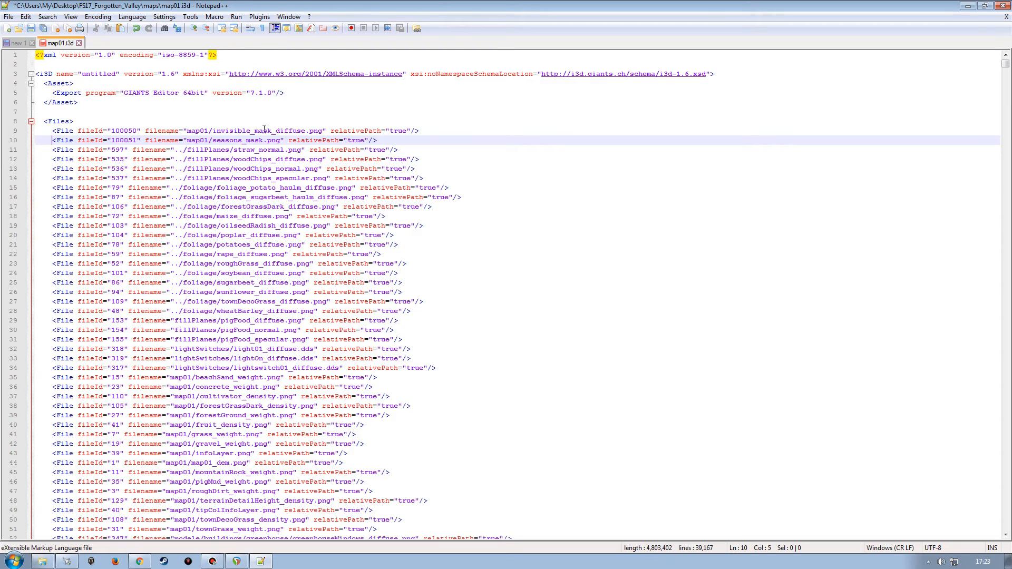
Step: Move invisible_mask_diffuse.dds from the desktop into the FS17_Forgotten_Valley maps\map01 folder and return to Notepad++
click(42, 561)
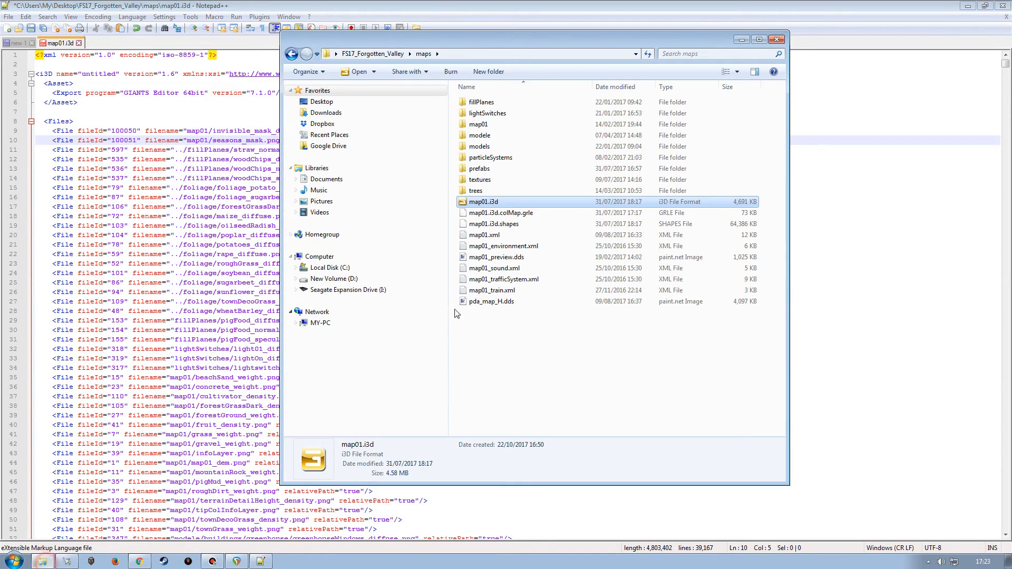
key(BackSpace)
double_click(483, 125)
double_click(480, 125)
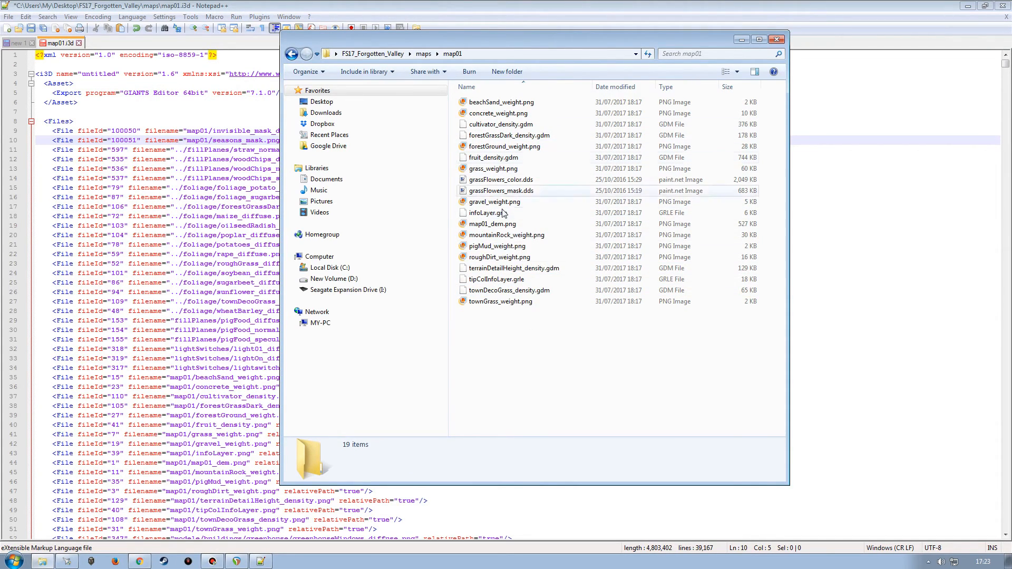
click(968, 6)
drag(19, 238, 506, 402)
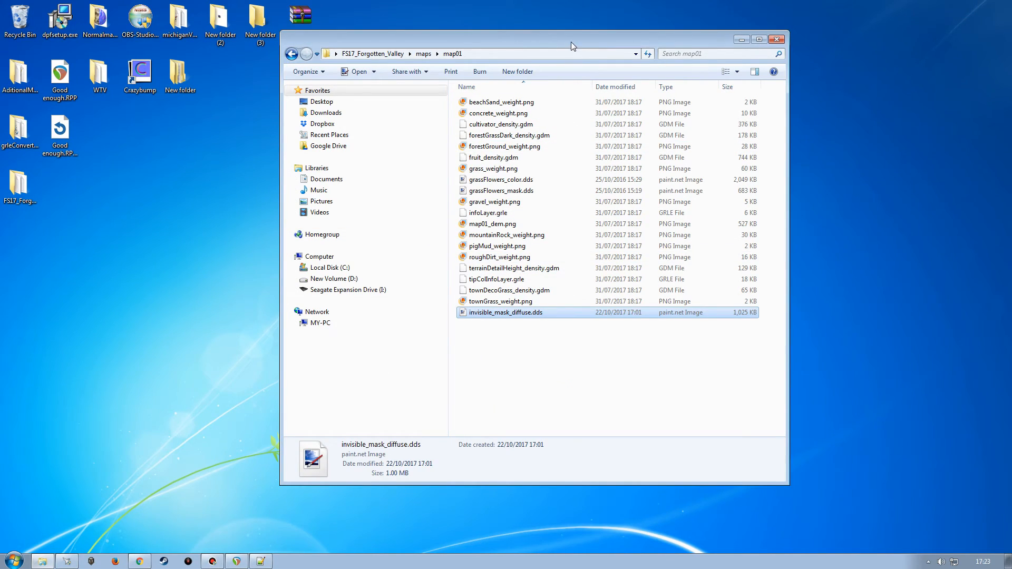
drag(571, 43, 479, 57)
click(261, 561)
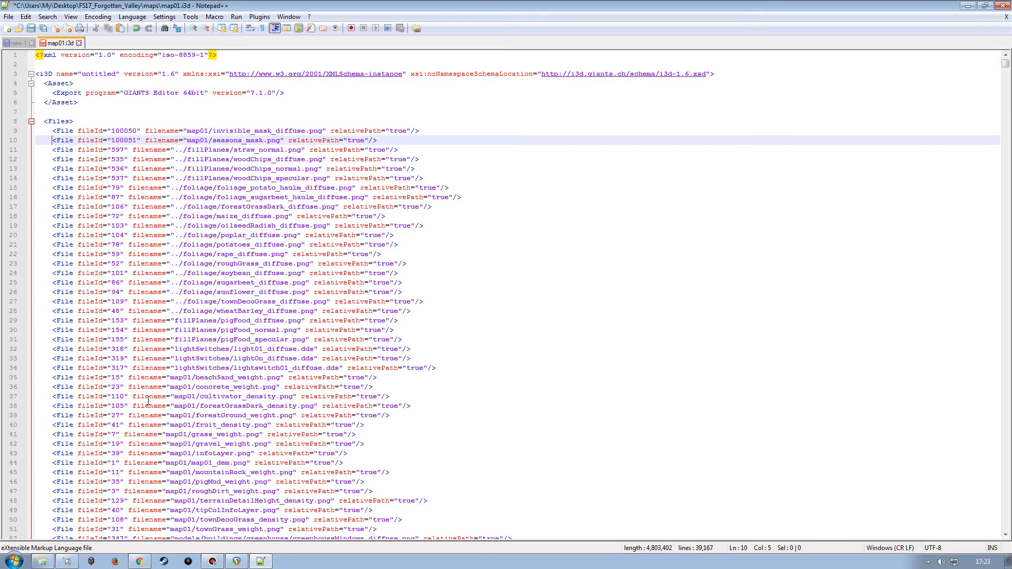
Step: Copy the complete seasons_mask_mat and seasons_empty_mat Material blocks from the new 1 document
click(18, 43)
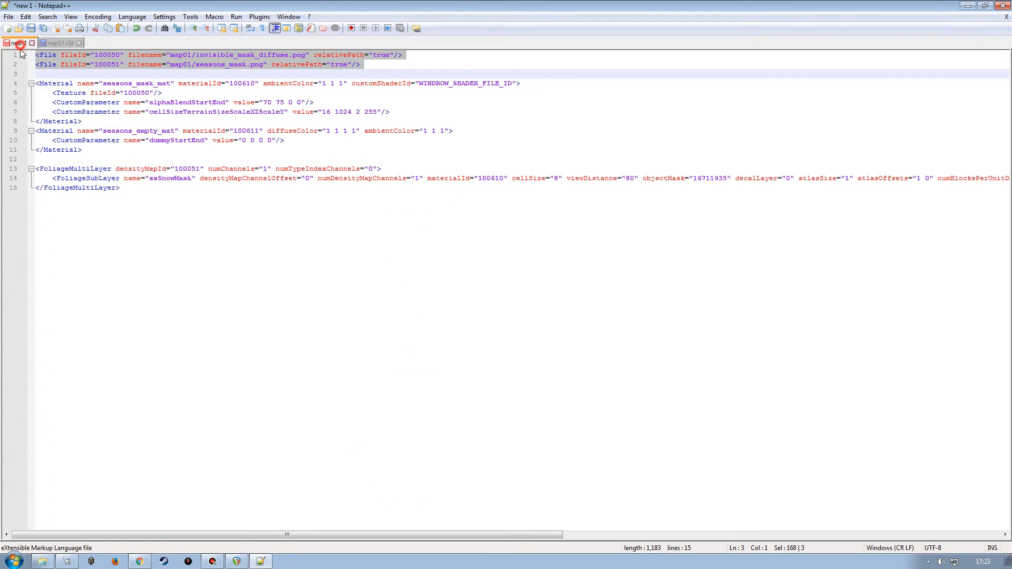
click(15, 84)
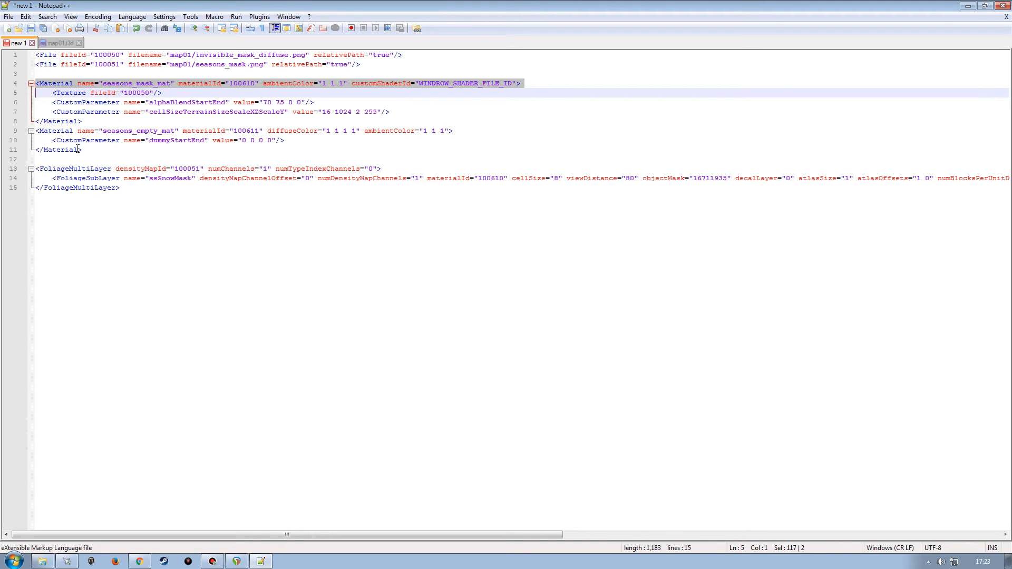
shift+click(11, 150)
key(ctrl+c)
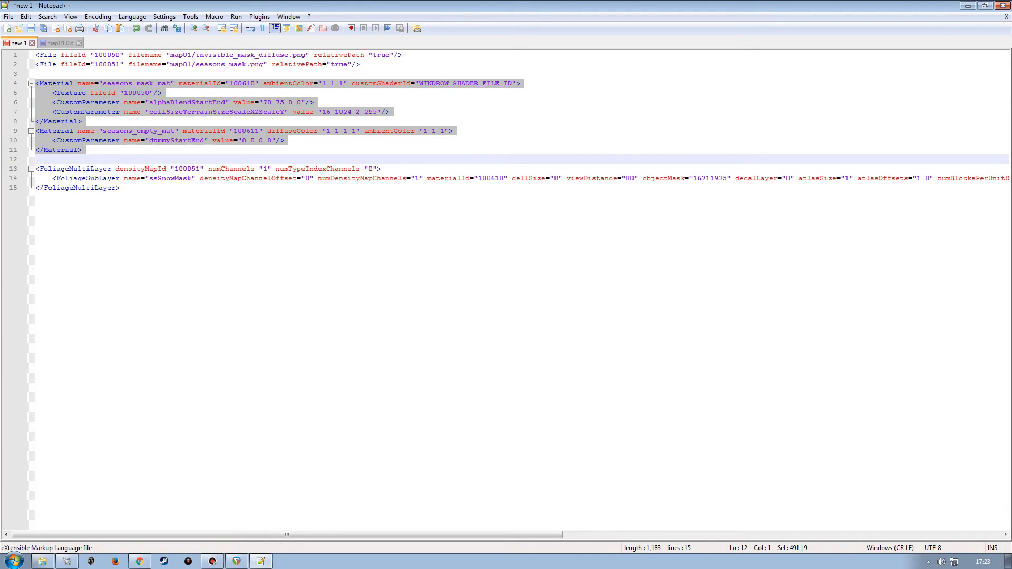
Step: Find the closing Materials tag in map01.i3d by searching for "materials"
click(60, 42)
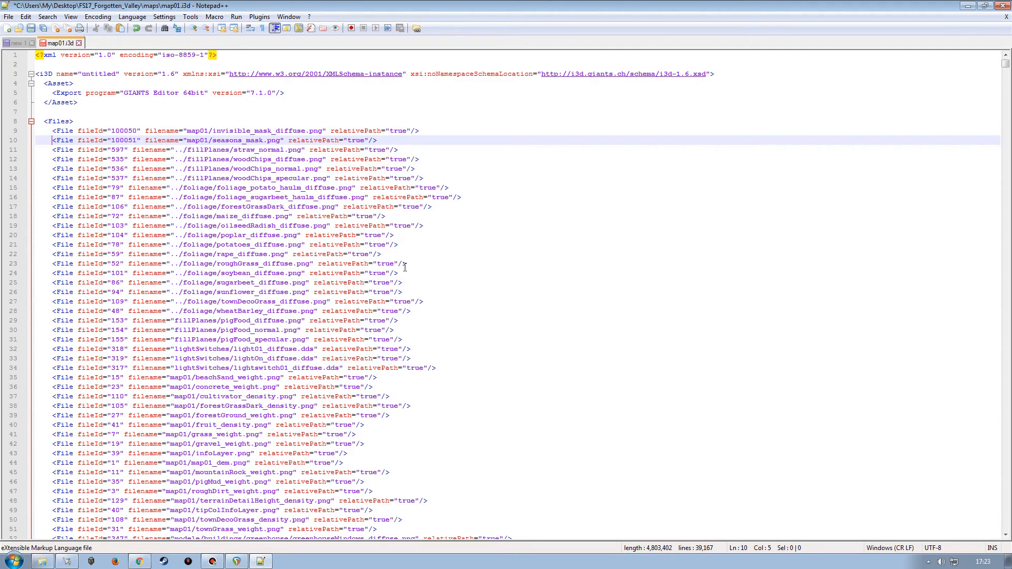
key(ctrl+f)
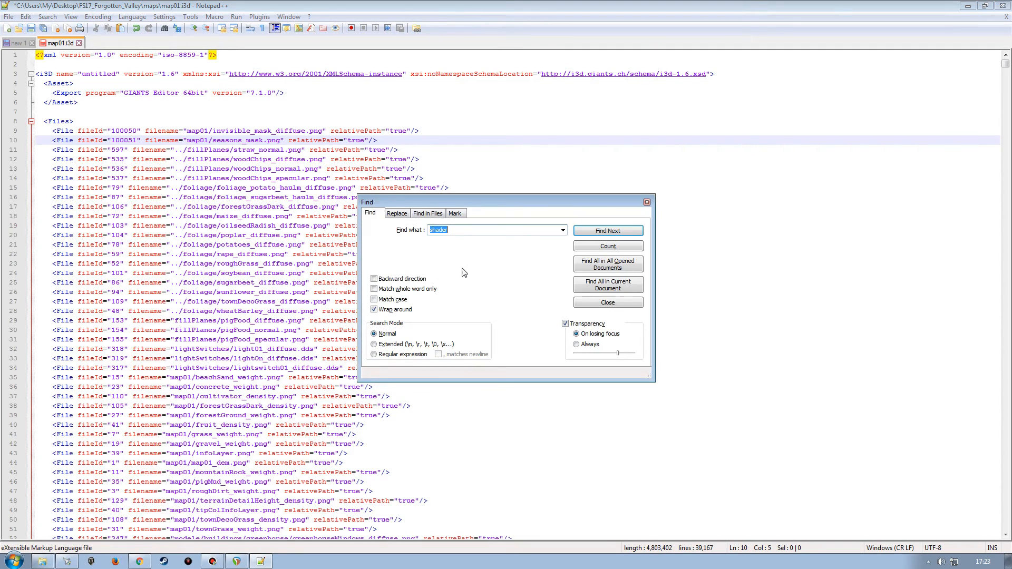
click(563, 231)
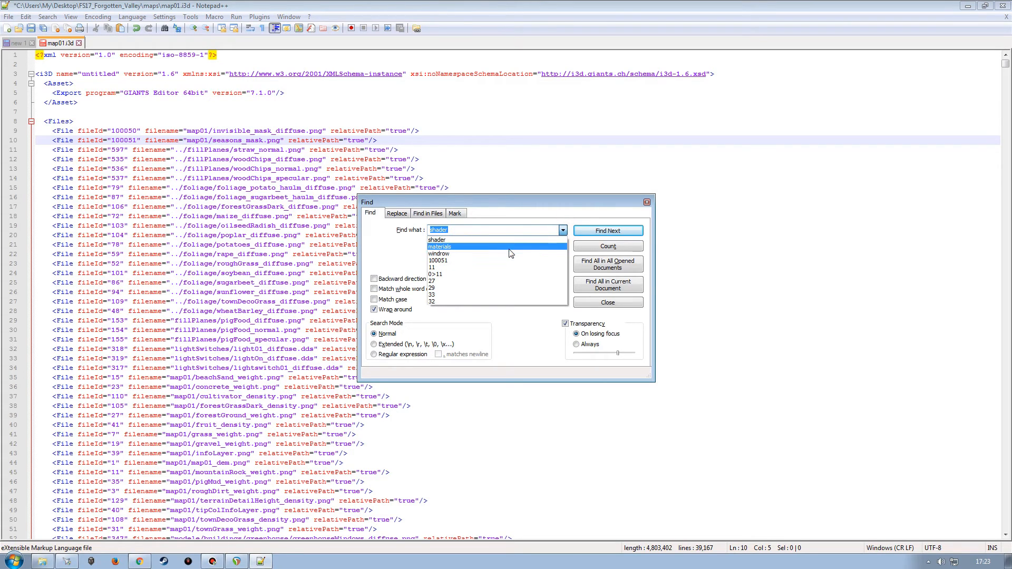
click(510, 248)
click(477, 233)
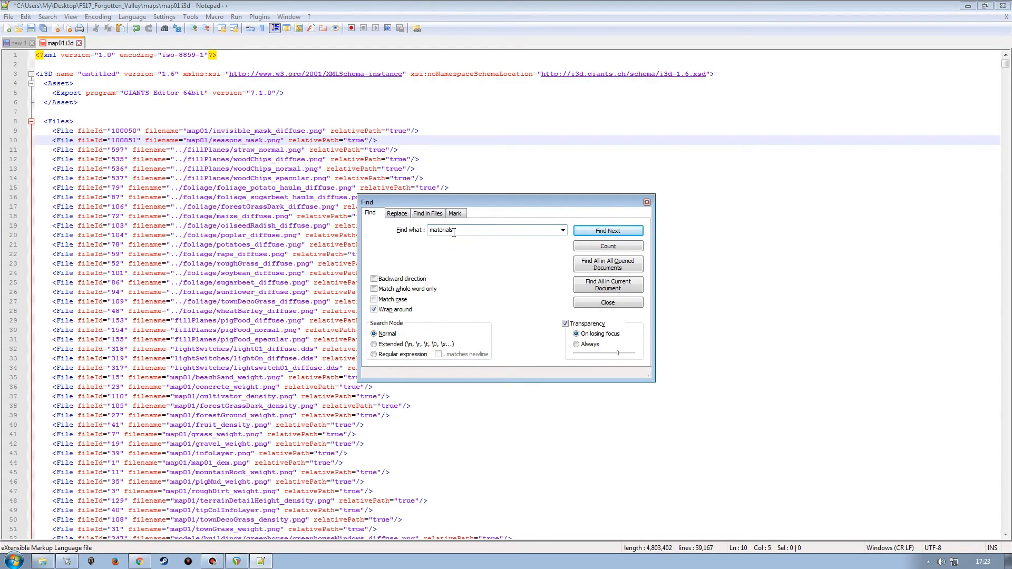
click(596, 232)
click(596, 232)
click(596, 303)
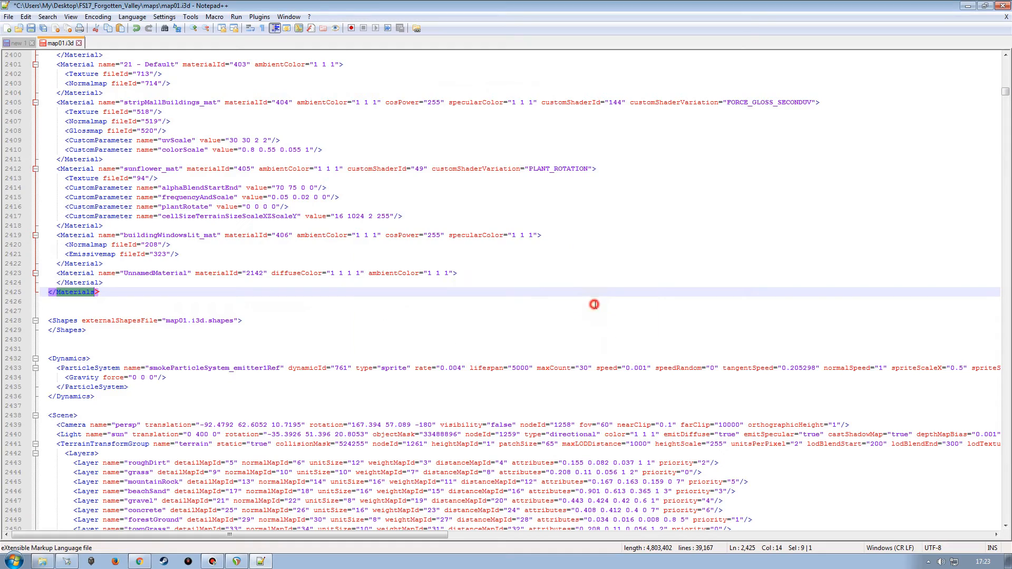
Step: Paste the copied Material blocks on a new line just before the closing Materials tag
click(106, 283)
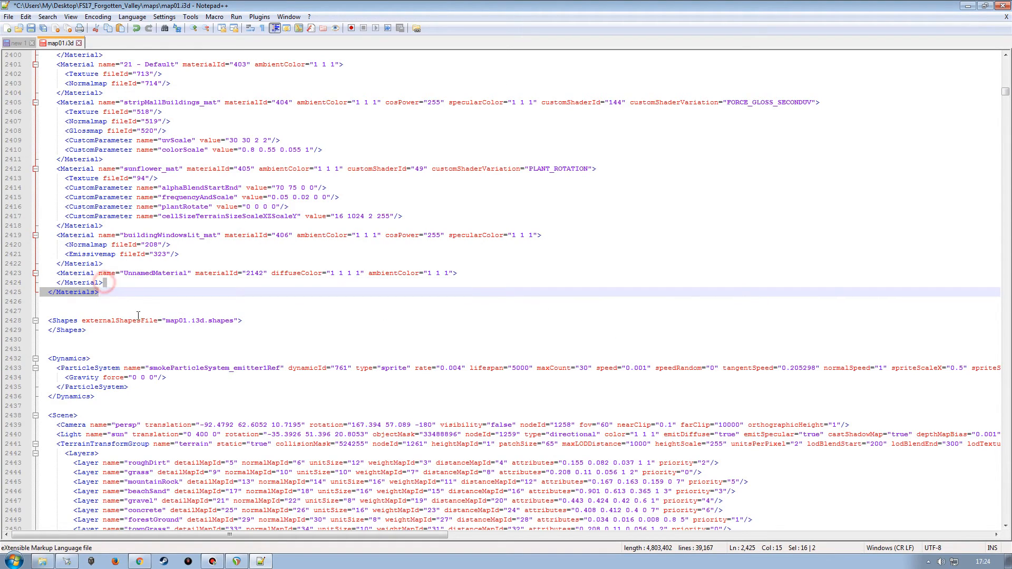
click(106, 283)
key(Return)
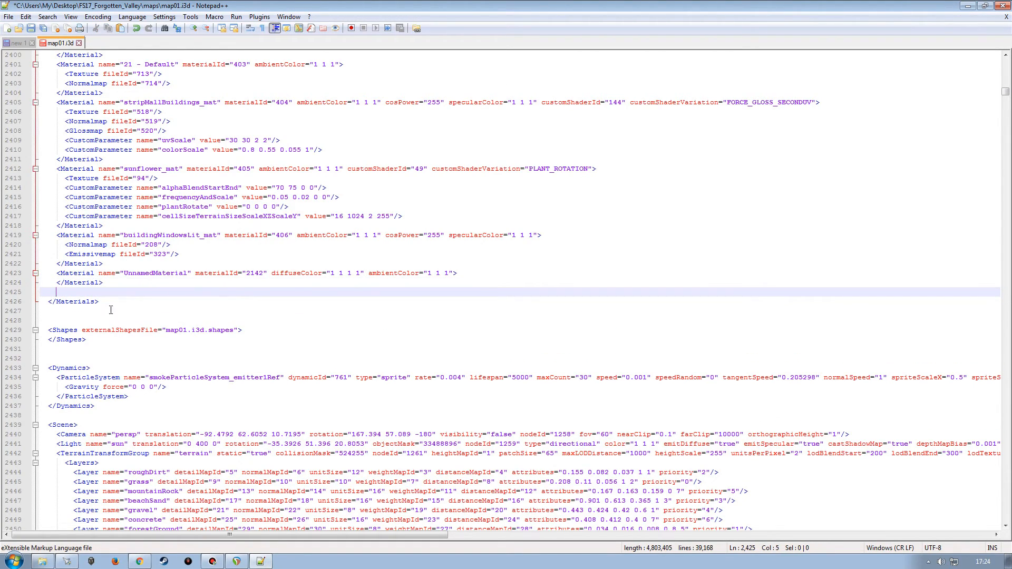
key(ctrl+v)
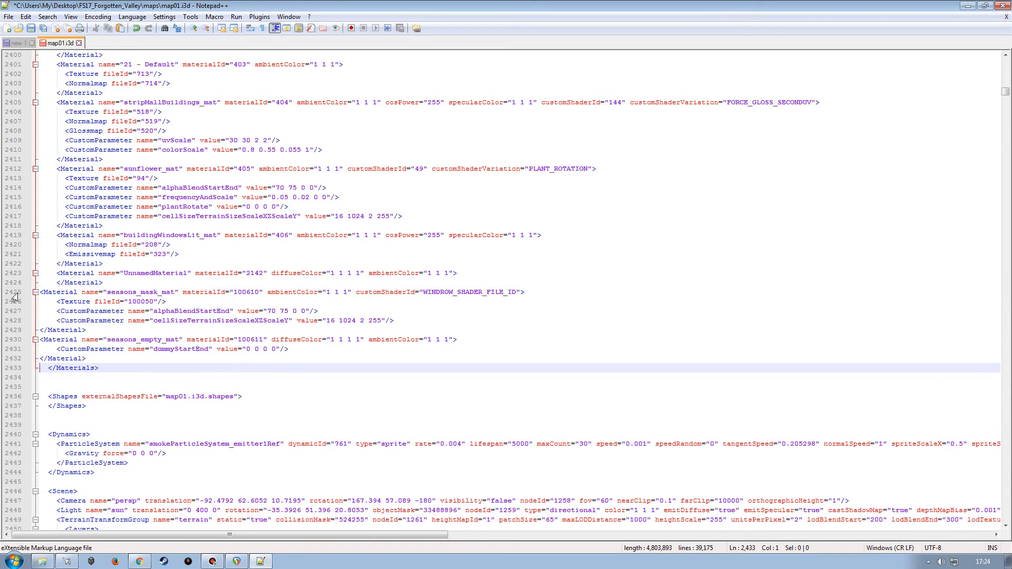
Step: Indent every line of the seasons_mask_mat block by one level, including its Texture, CustomParameter and closing lines
click(40, 293)
key(Tab)
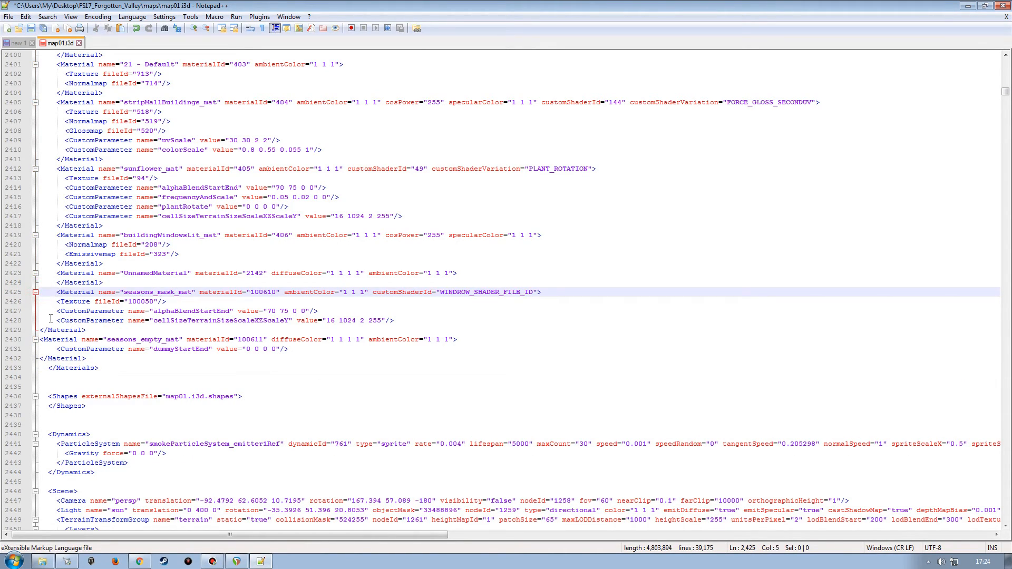
click(56, 302)
key(Tab)
click(58, 311)
key(Tab)
click(58, 320)
key(Tab)
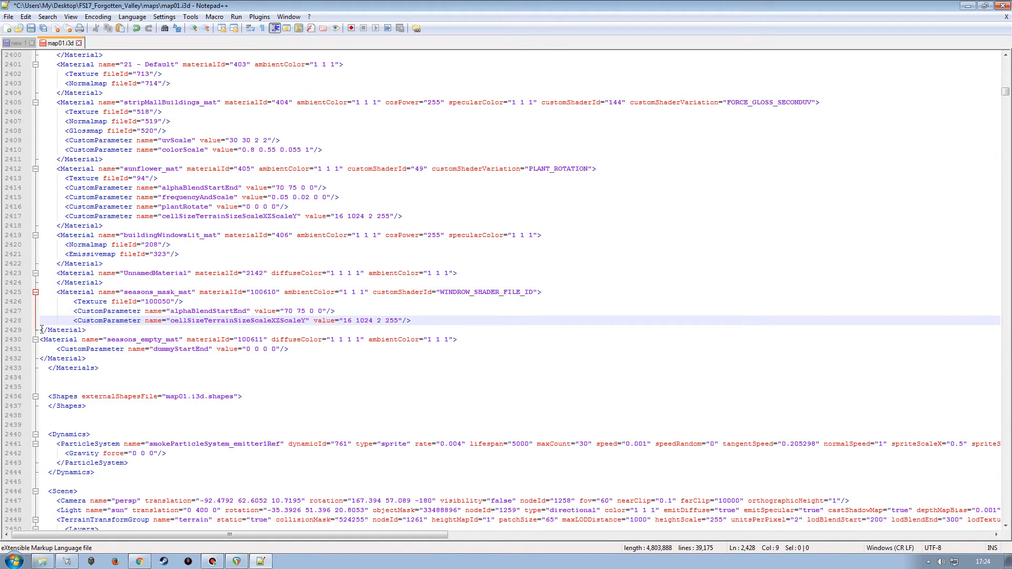
click(42, 330)
key(Tab)
Step: Indent the three lines of the seasons_empty_mat block by one level
click(41, 340)
key(Tab)
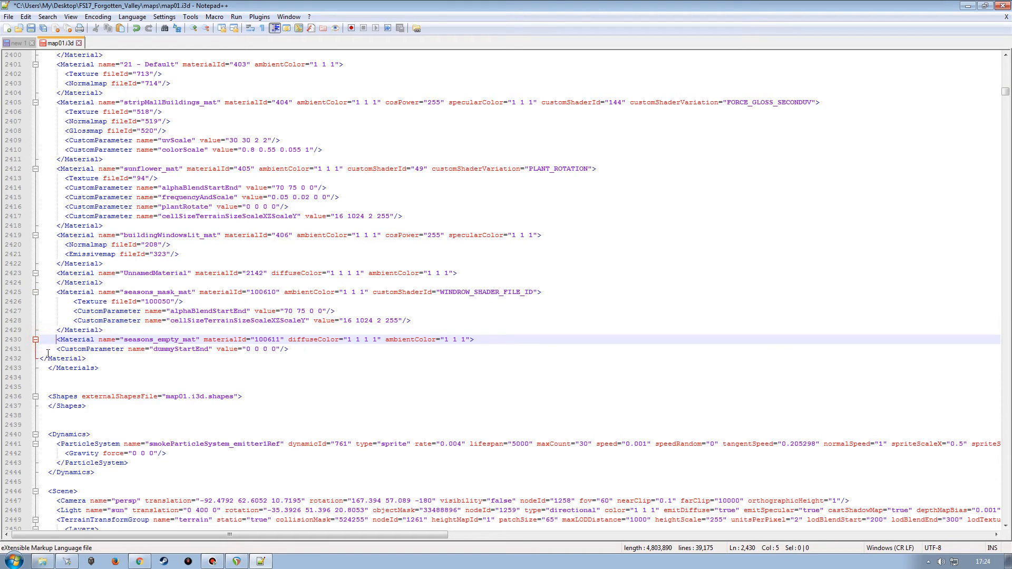
click(58, 349)
key(Tab)
click(41, 360)
key(Tab)
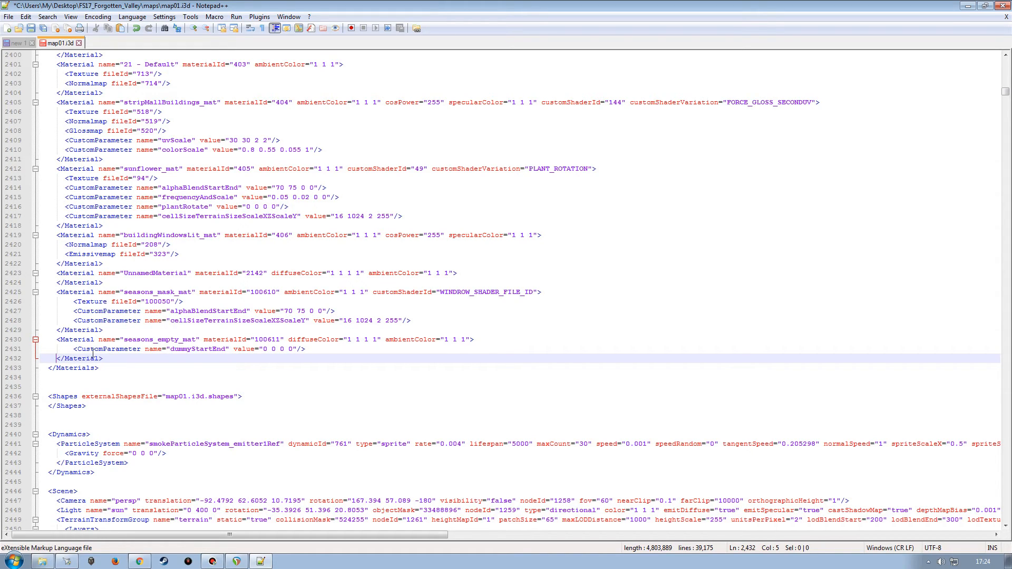
click(75, 368)
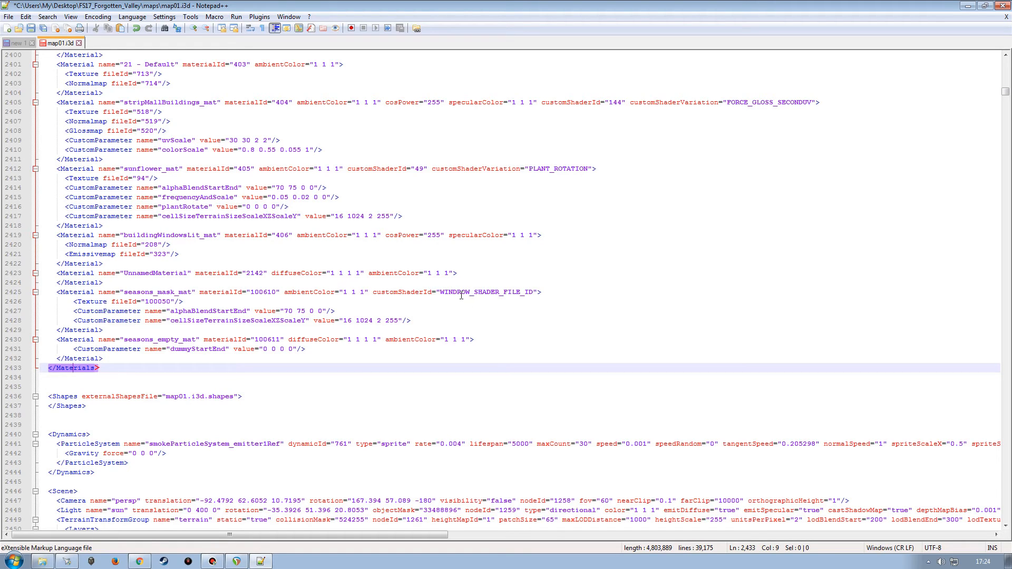
Step: Search map01.i3d from the beginning for WINDROW and select the fileId value of the windrowFoliageShader.xml entry
drag(469, 292, 440, 292)
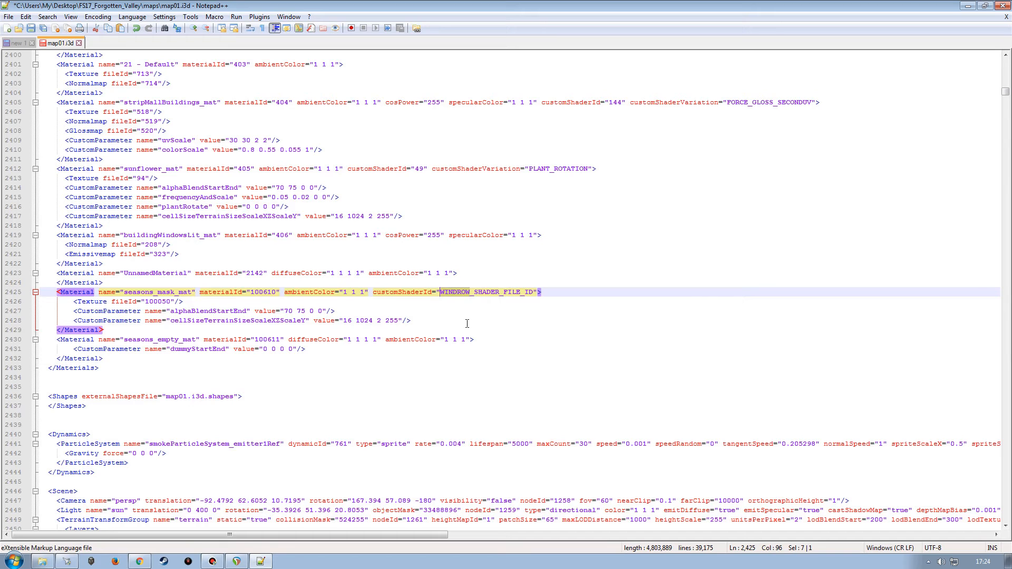
key(ctrl+f)
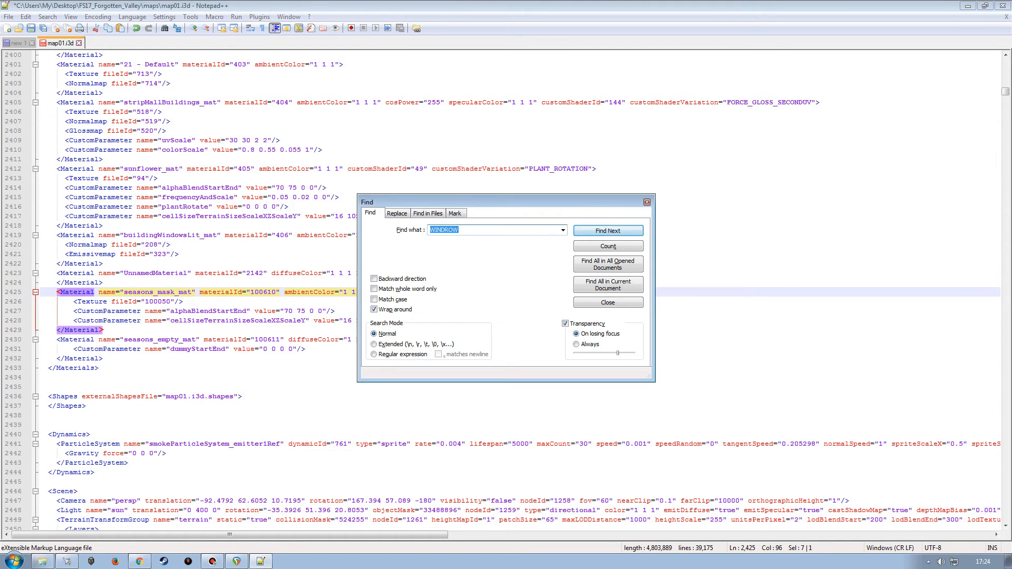
drag(1006, 94, 1005, 59)
click(320, 98)
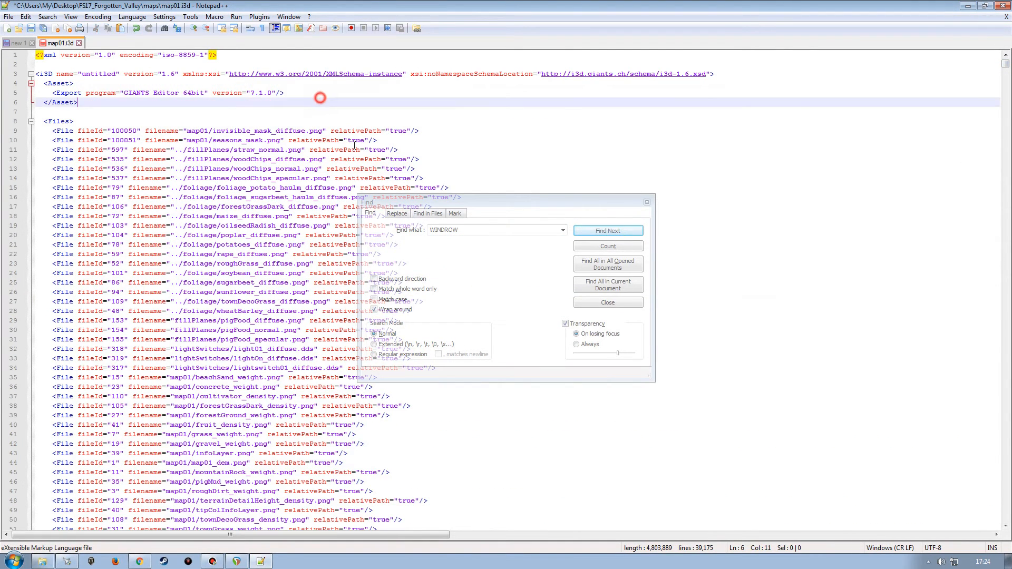
click(592, 231)
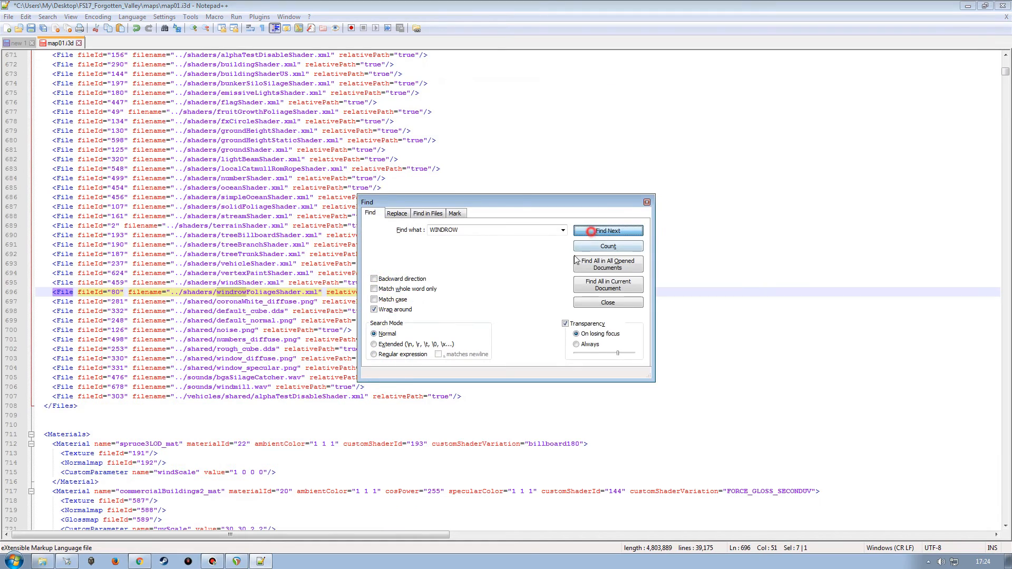
click(601, 303)
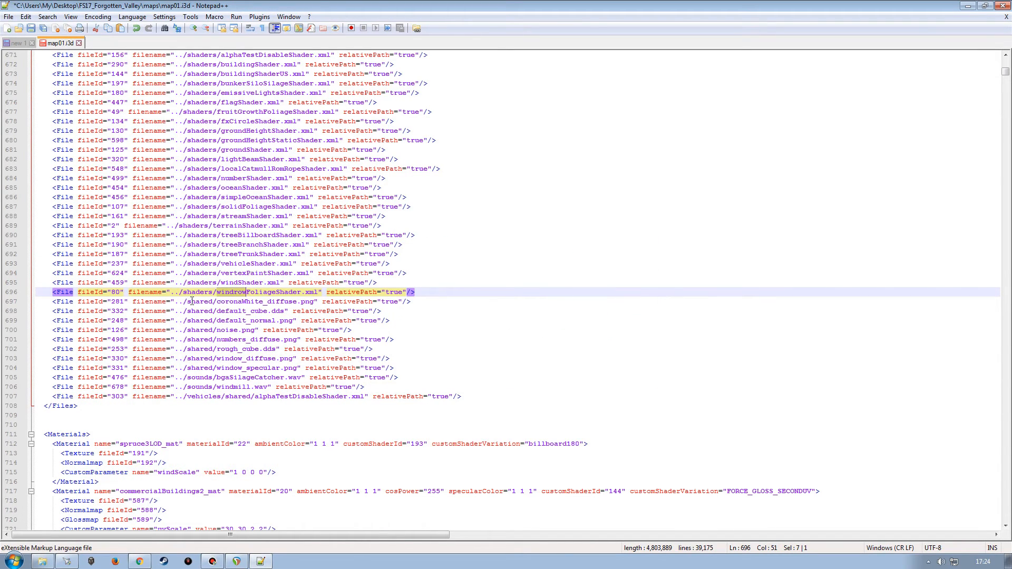
click(434, 292)
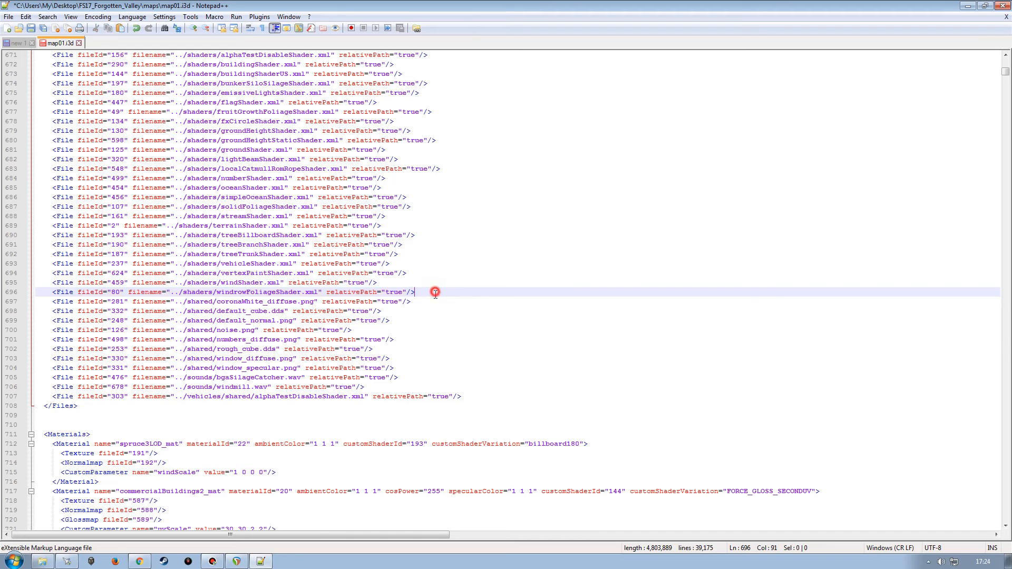
double_click(117, 292)
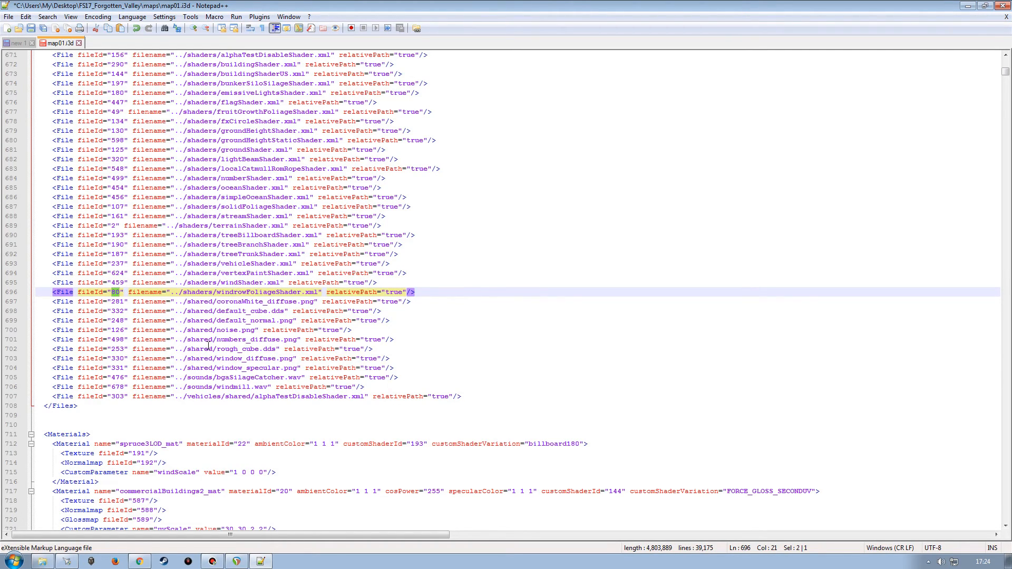
Step: Search map01.i3d for materials and replace the WINDROW_SHADER_FILE_ID placeholder in the seasons_mask_mat material with 80
key(ctrl+f)
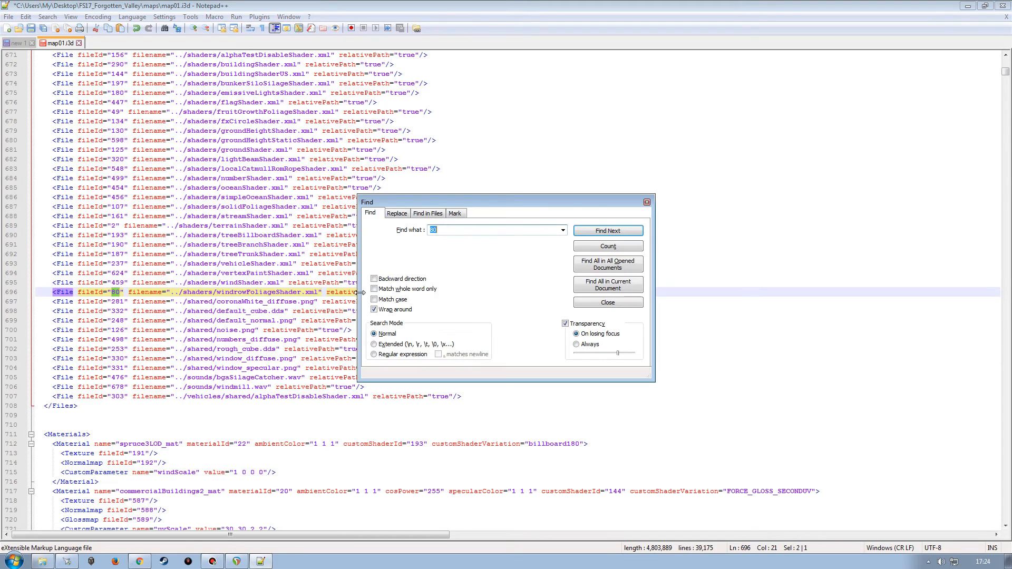
click(562, 230)
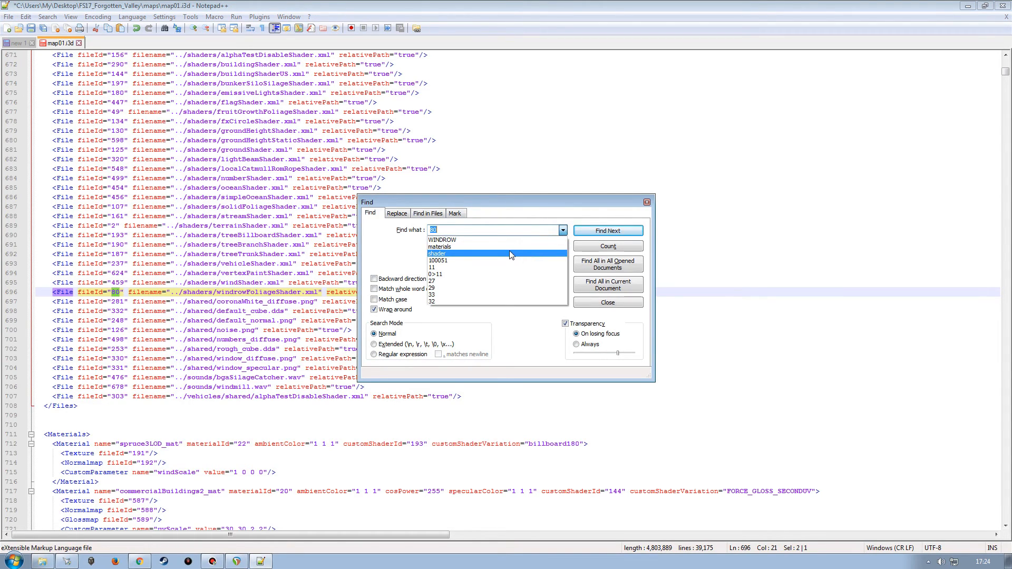
click(509, 247)
click(585, 232)
click(585, 232)
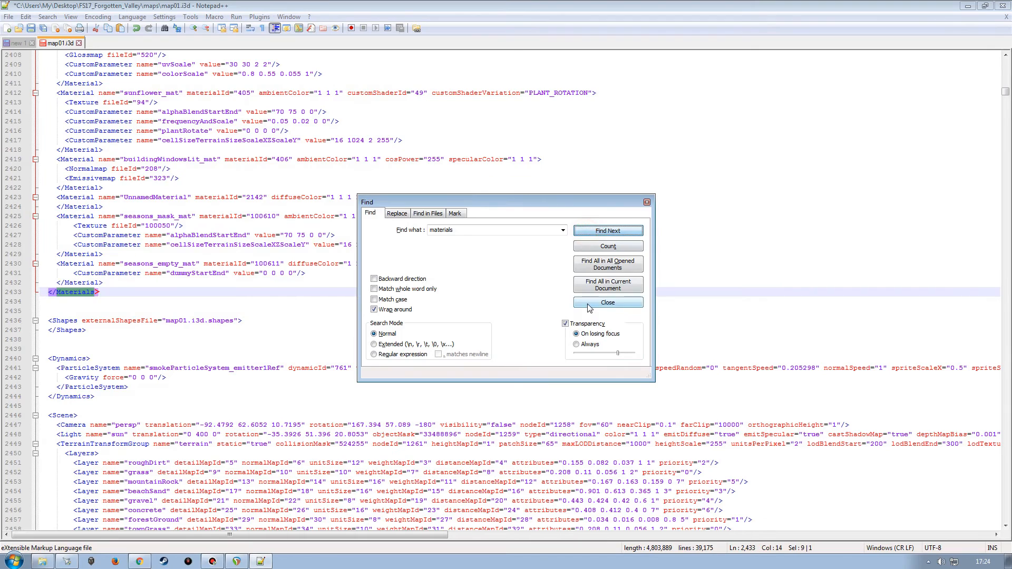
click(593, 303)
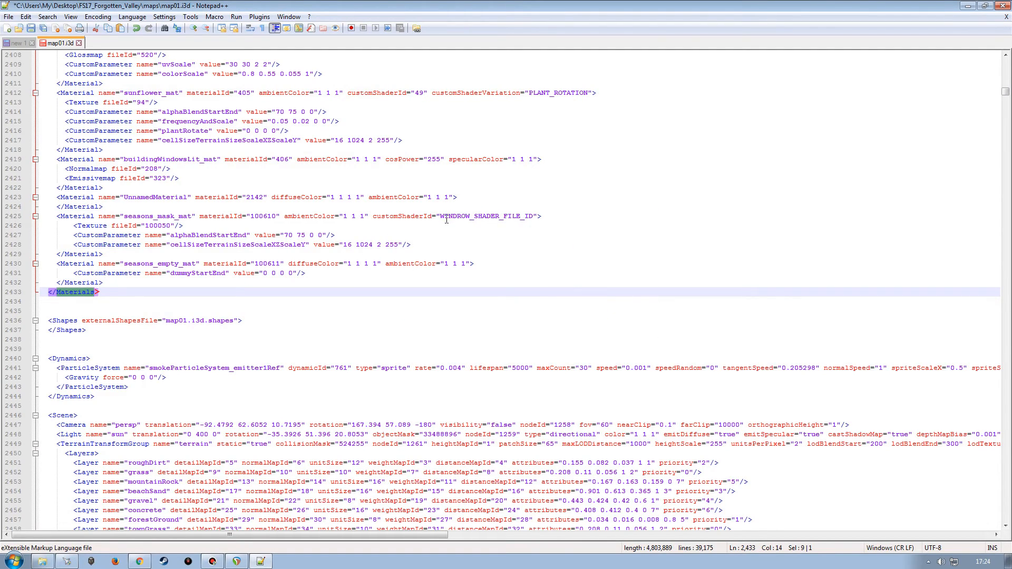
drag(440, 218, 533, 218)
text(80)
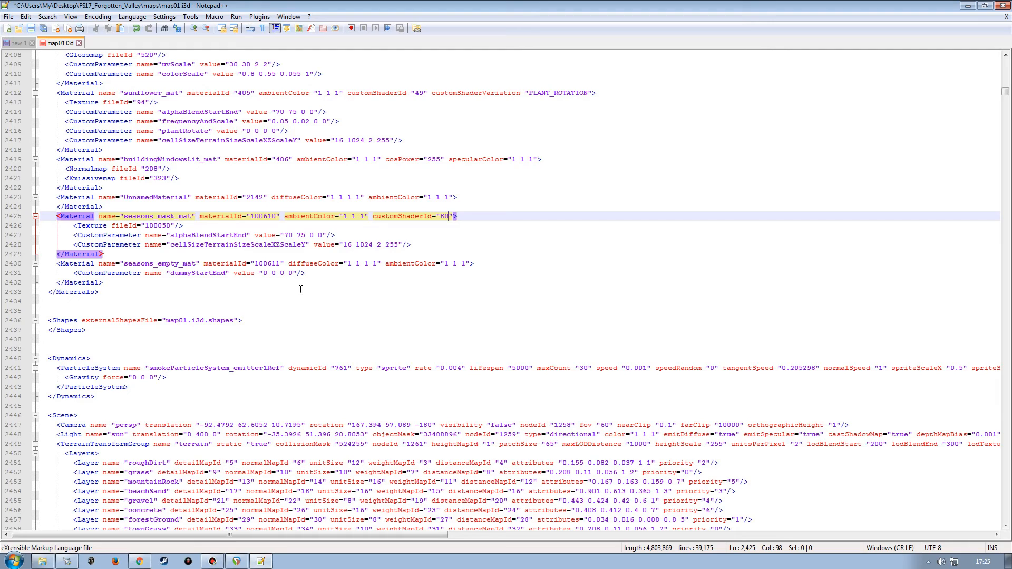
Step: Copy the whole FoliageMultiLayer block with the ssSnowMask sublayer from the new 1 document
click(17, 43)
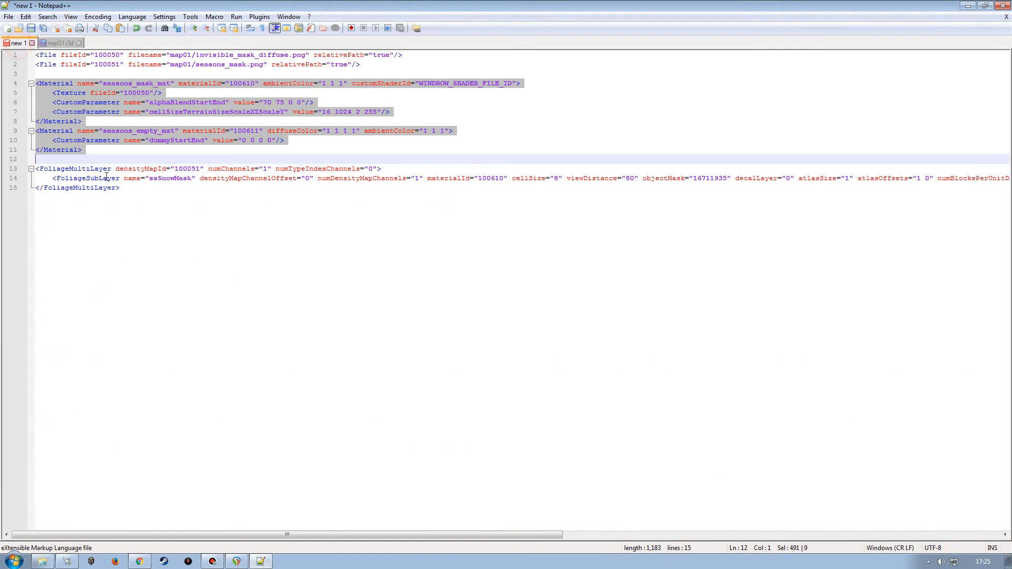
click(10, 168)
shift+click(12, 188)
key(ctrl+c)
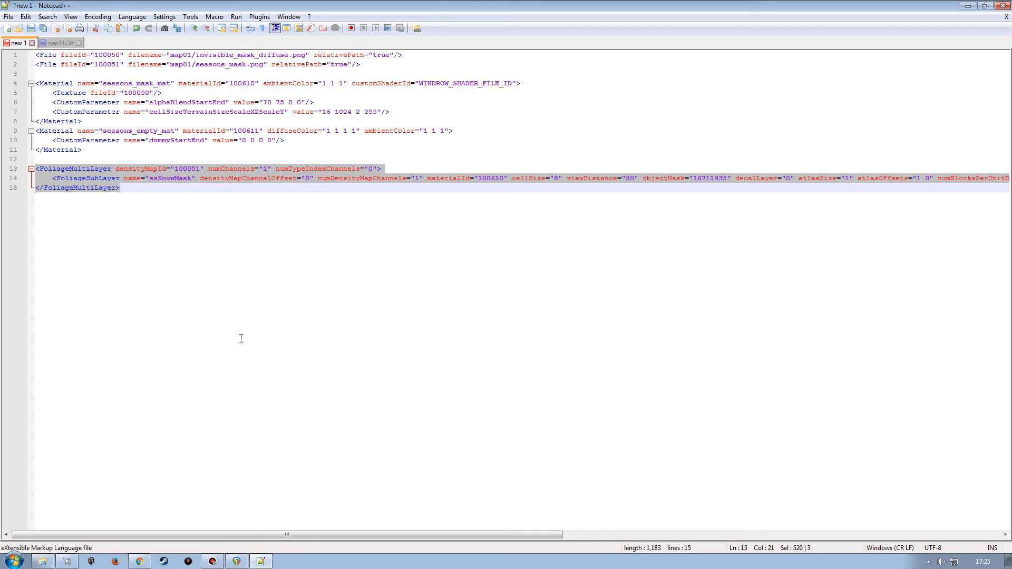
Step: Paste the copied FoliageMultiLayer block into map01.i3d after the townDecoGrass multilayer, keeping the terrainDetail DetailLayer on its own line below
click(61, 42)
scroll(196, 393, down, 15)
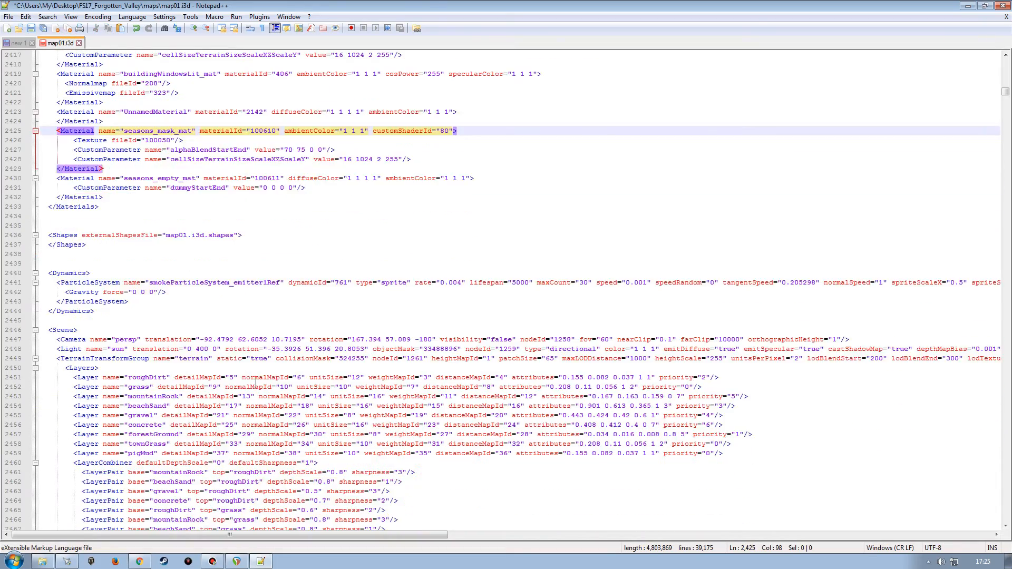
scroll(195, 393, up, 12)
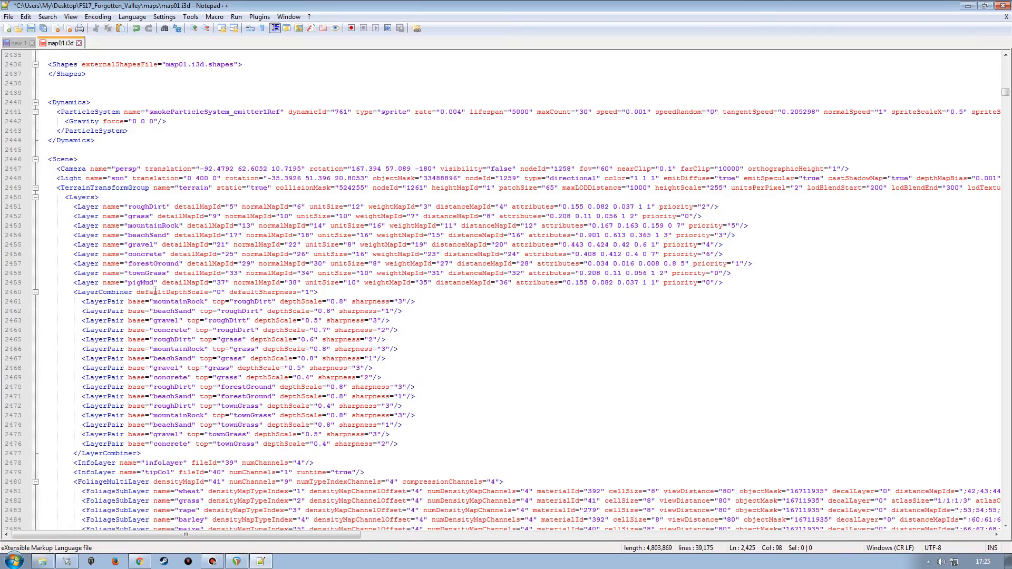
scroll(169, 196, down, 16)
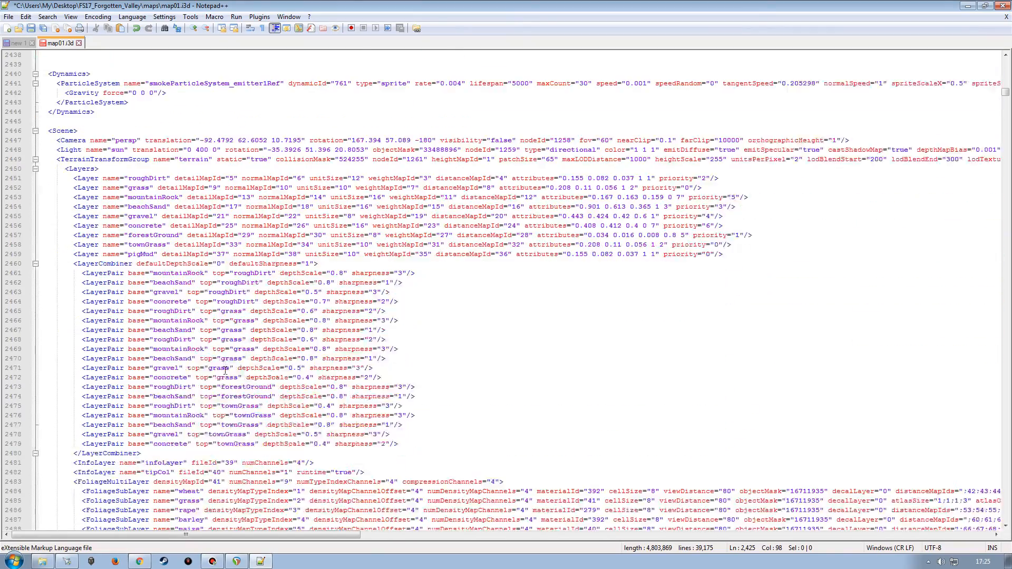
scroll(198, 389, down, 3)
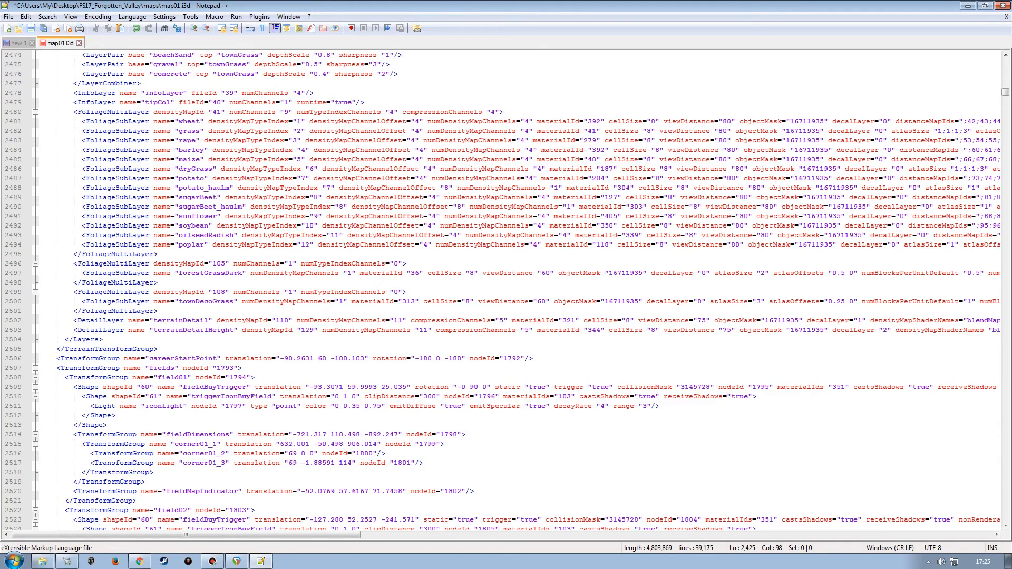
drag(74, 321, 125, 322)
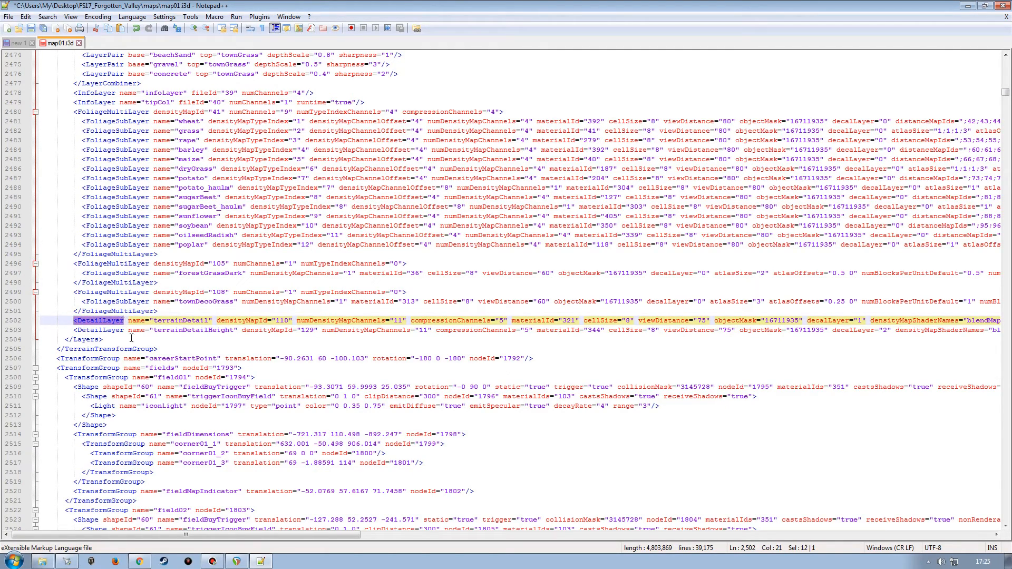
click(11, 323)
click(162, 311)
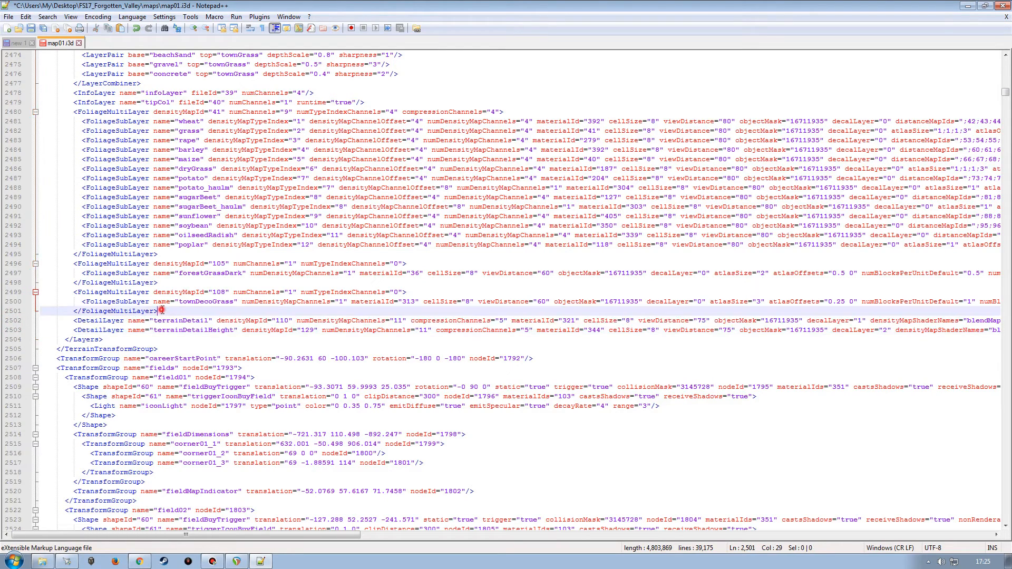
key(Return)
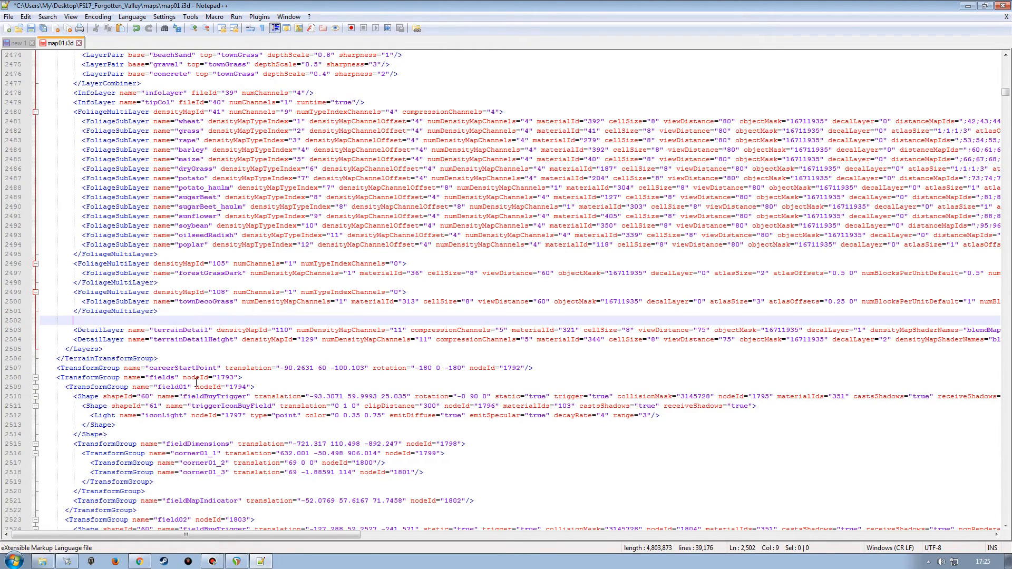
click(8, 321)
key(ctrl+v)
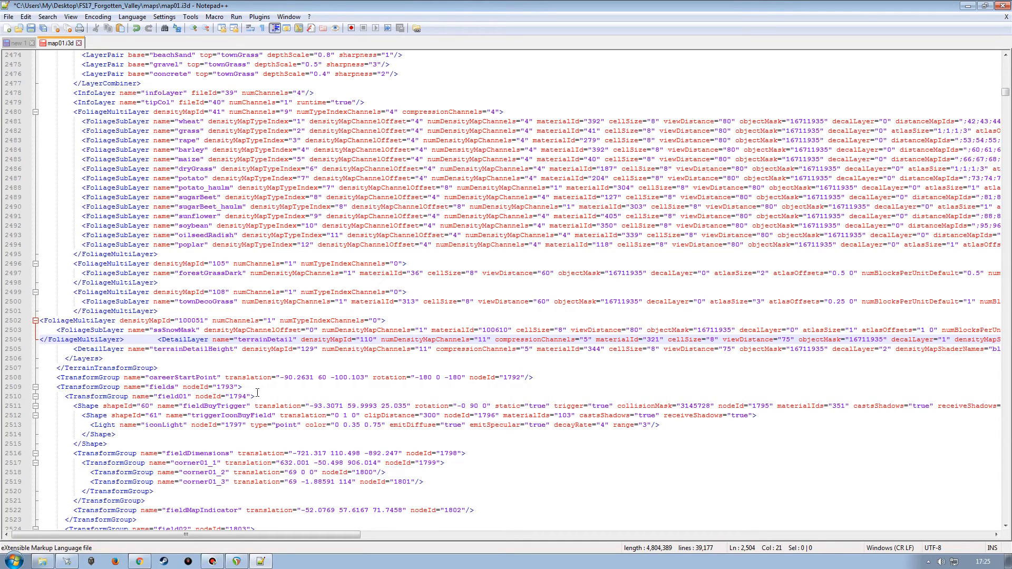
key(Return)
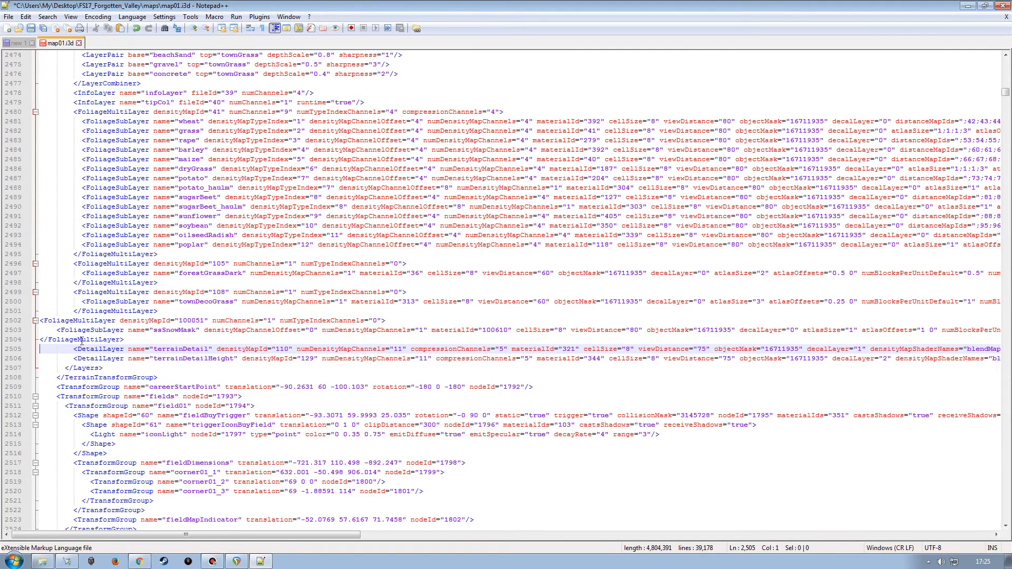
Step: Indent all three lines of the pasted ssSnowMask FoliageMultiLayer block by two levels
click(40, 322)
key(Tab)
key(Tab)
key(Down)
key(Tab)
key(Tab)
click(41, 340)
key(Tab)
key(Tab)
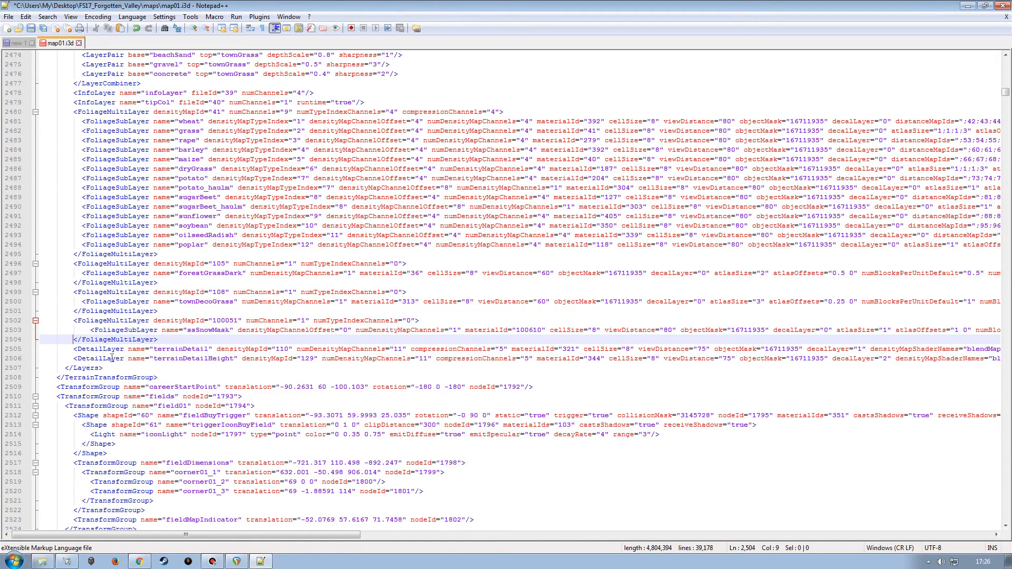
Step: Save map01.i3d with the new foliage layer and close the file
click(13, 349)
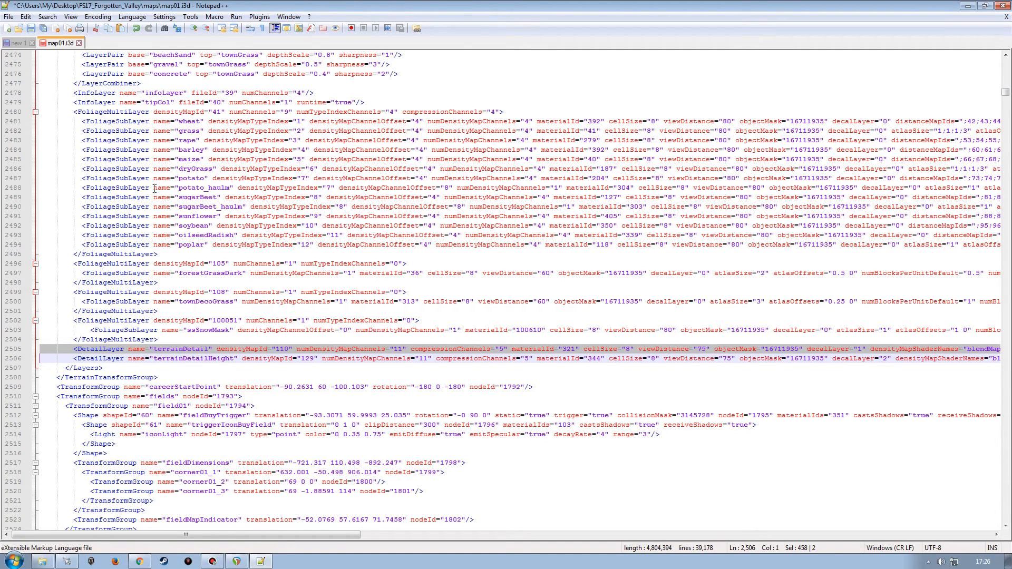
click(31, 28)
click(79, 43)
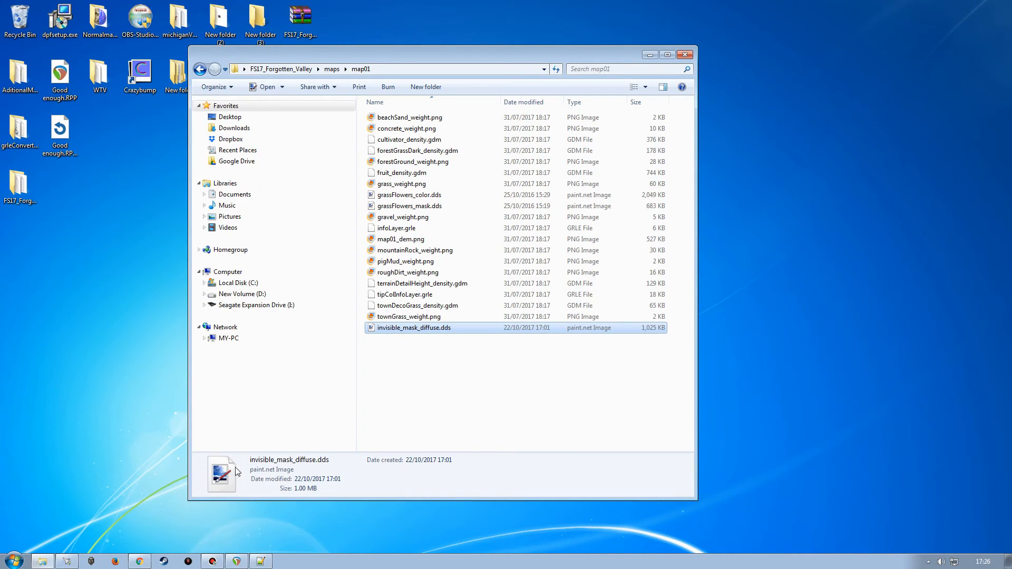
Step: Switch to Chrome and read the Seasons Mask guide from the materials and density layers through using the tipCol as the mask's basis
click(140, 563)
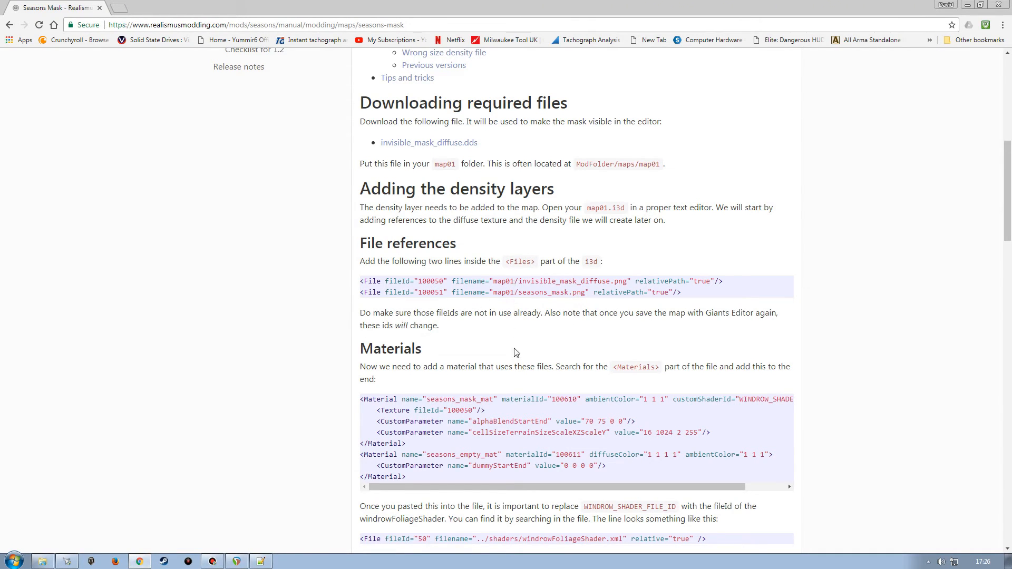
scroll(515, 348, down, 3)
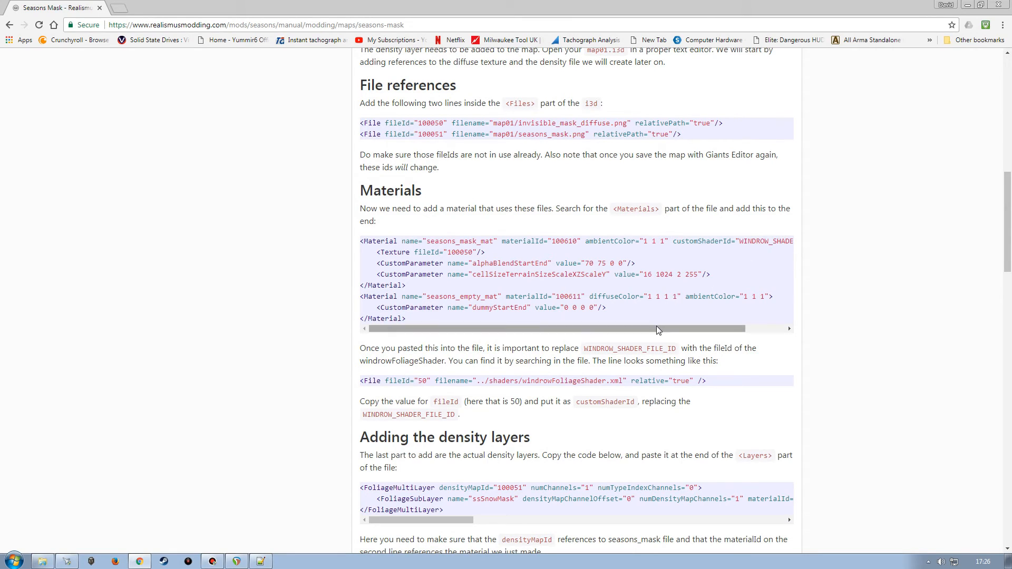
drag(656, 327, 697, 328)
scroll(561, 379, down, 1)
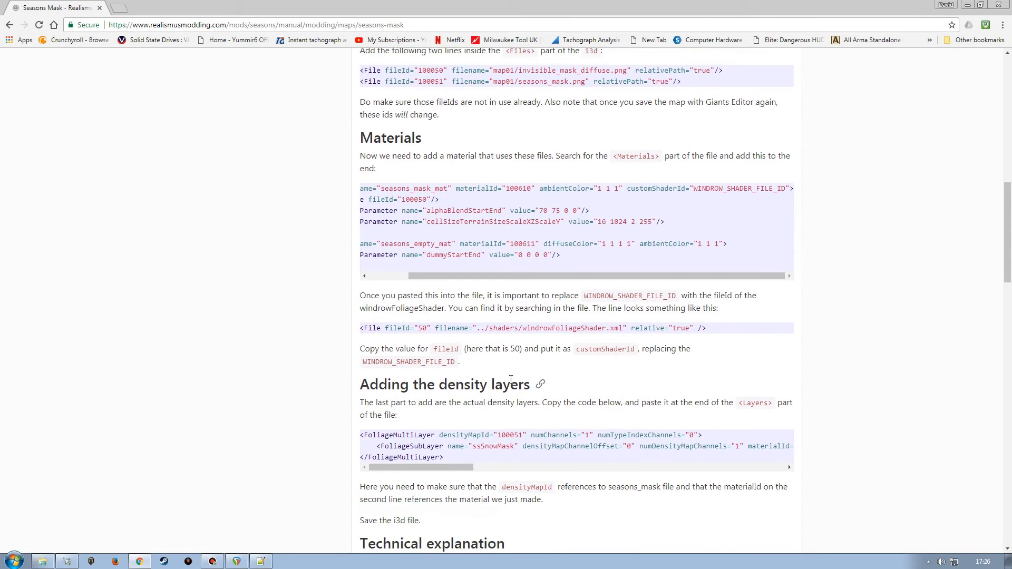
drag(359, 330, 777, 332)
click(732, 336)
scroll(593, 392, down, 1)
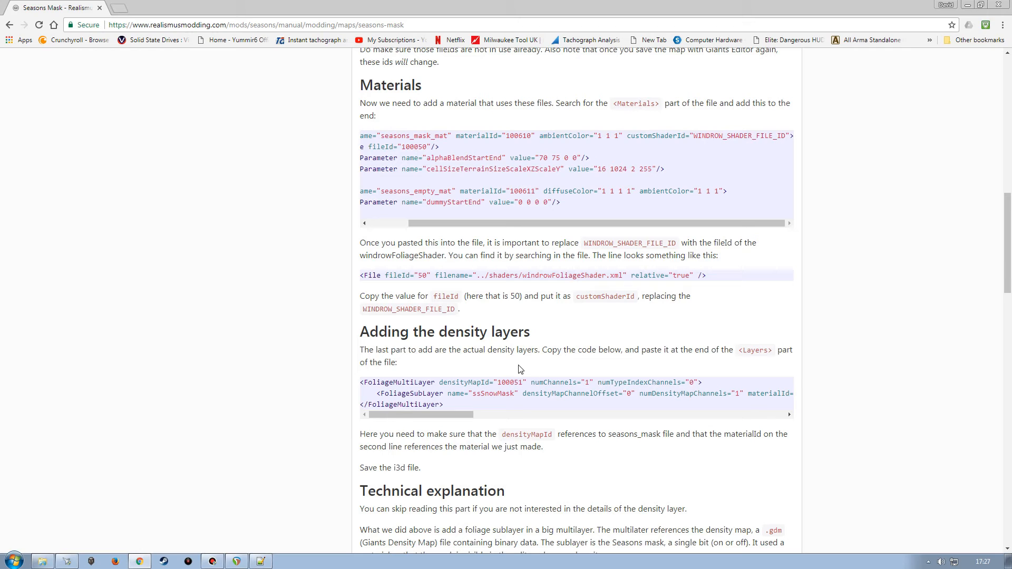
scroll(519, 368, down, 3)
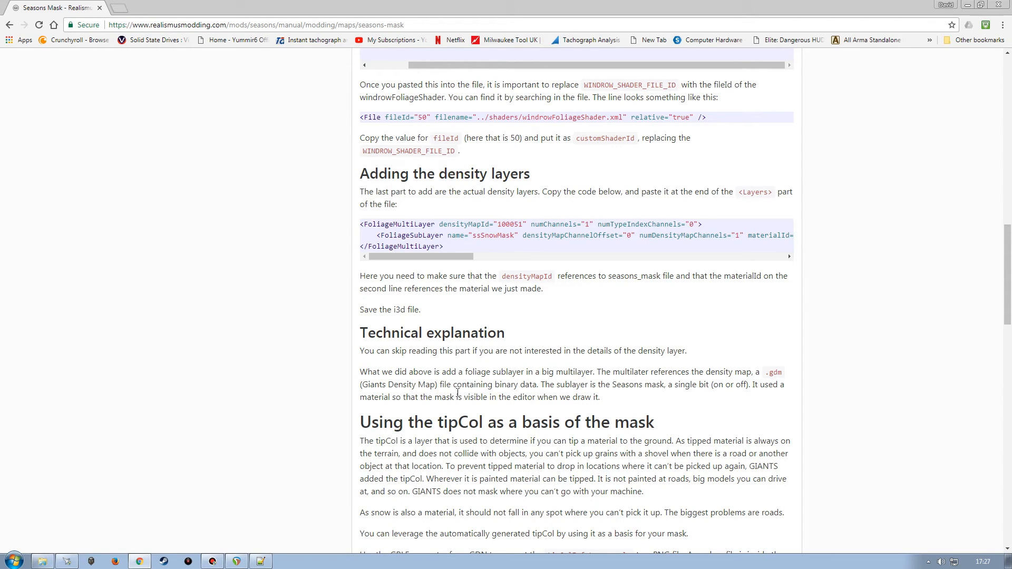
scroll(454, 393, down, 3)
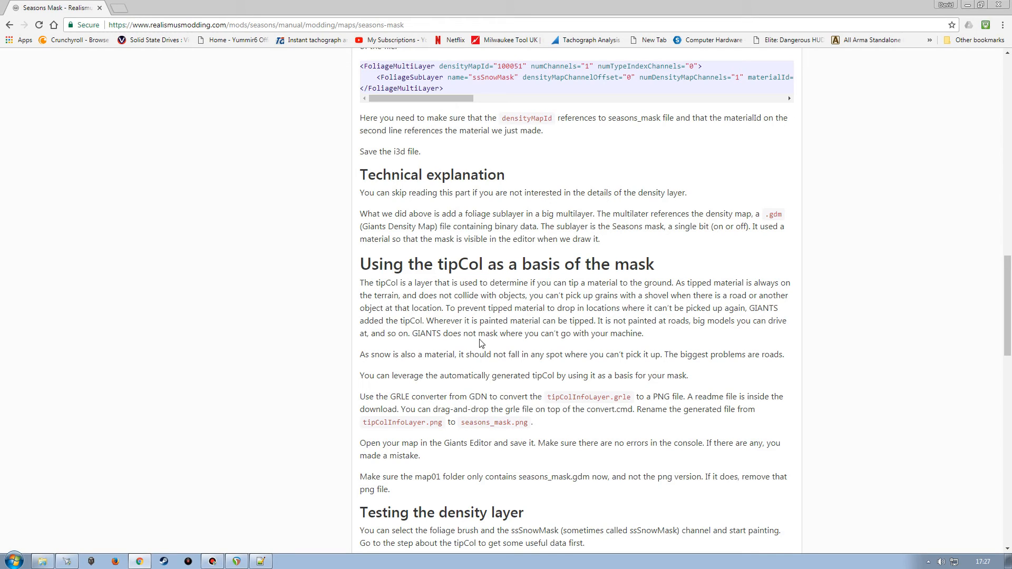
scroll(480, 338, down, 1)
scroll(481, 339, down, 3)
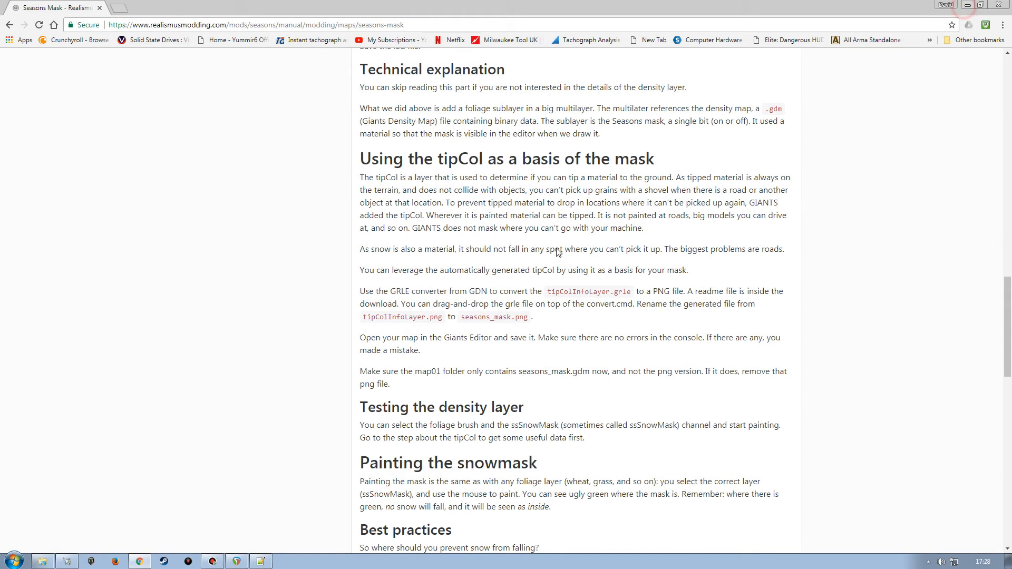
Step: Return to the map01 folder containing tipColInfoLayer.grle and open the grleConverter_7.0.1_win32 folder side by side with it
click(966, 6)
click(415, 382)
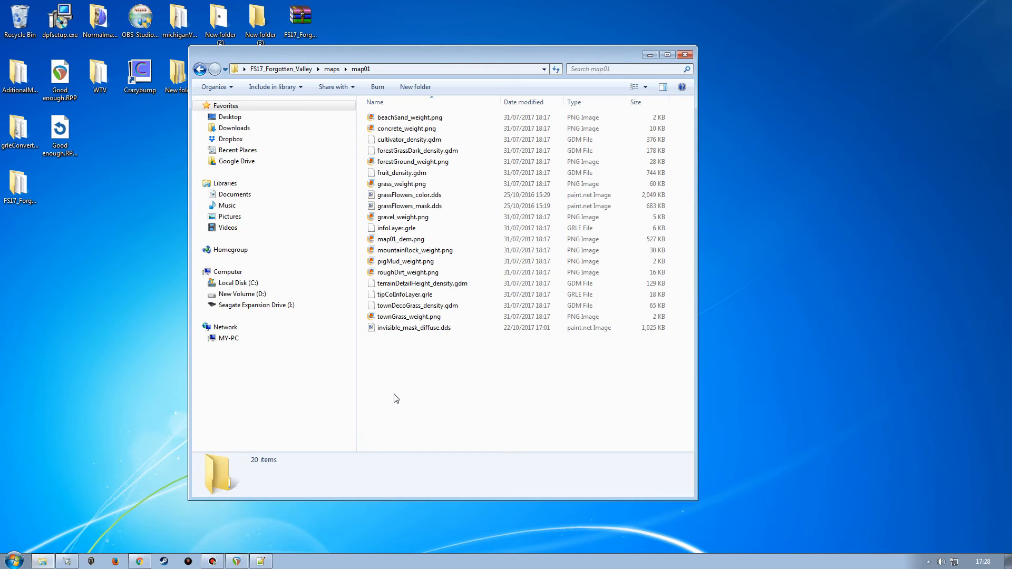
click(406, 294)
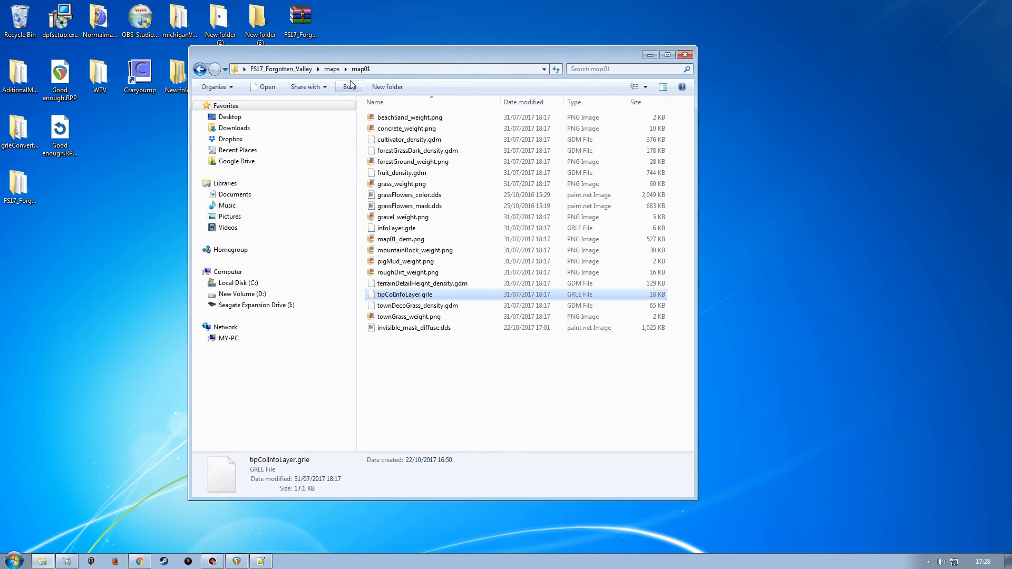
drag(406, 59, 647, 39)
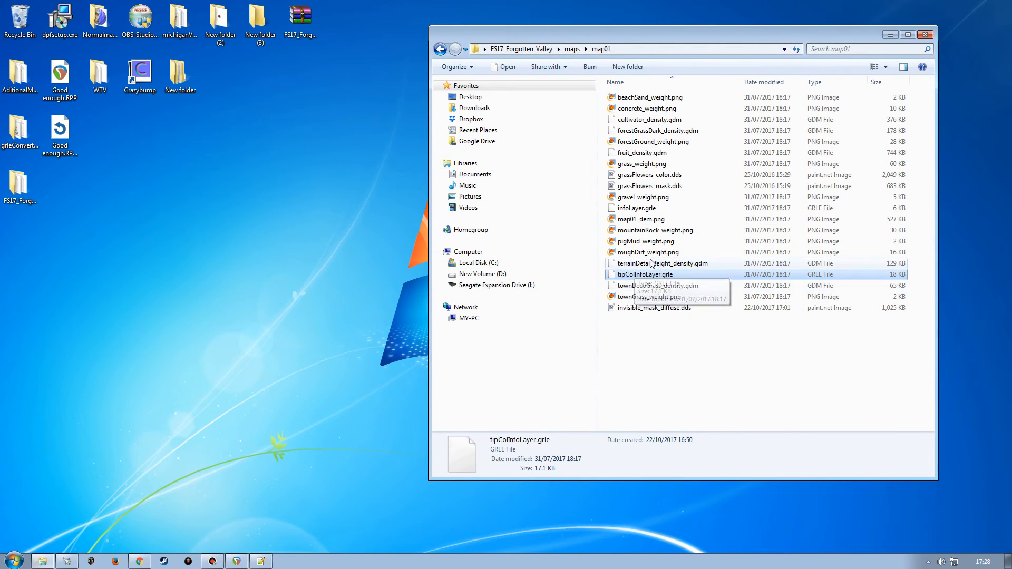
double_click(19, 129)
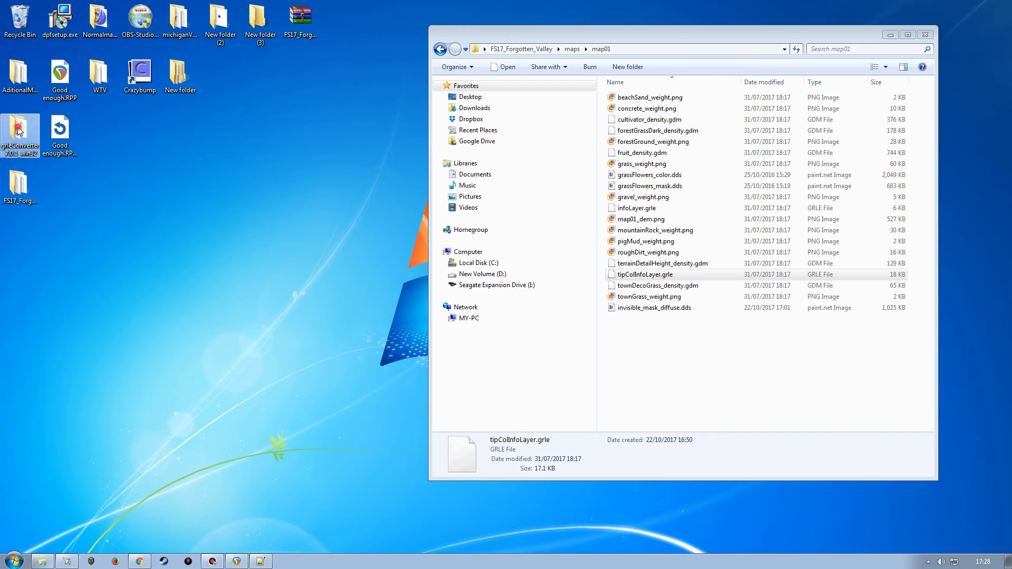
drag(748, 58, 360, 44)
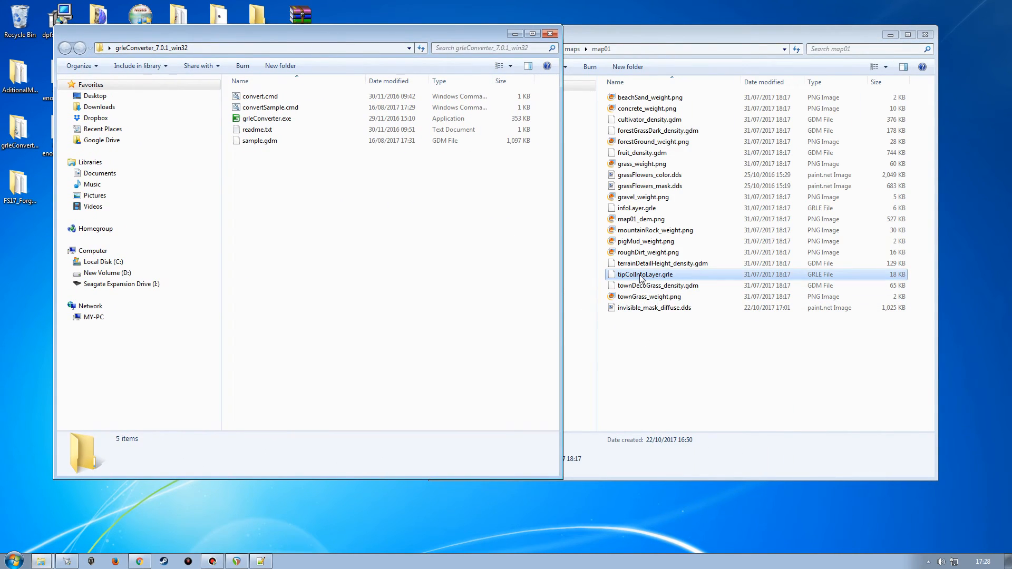
Step: Convert tipColInfoLayer.grle to a PNG with convert.cmd, dismiss the console and close the converter folder, leaving the map01 folder open
drag(641, 278, 286, 97)
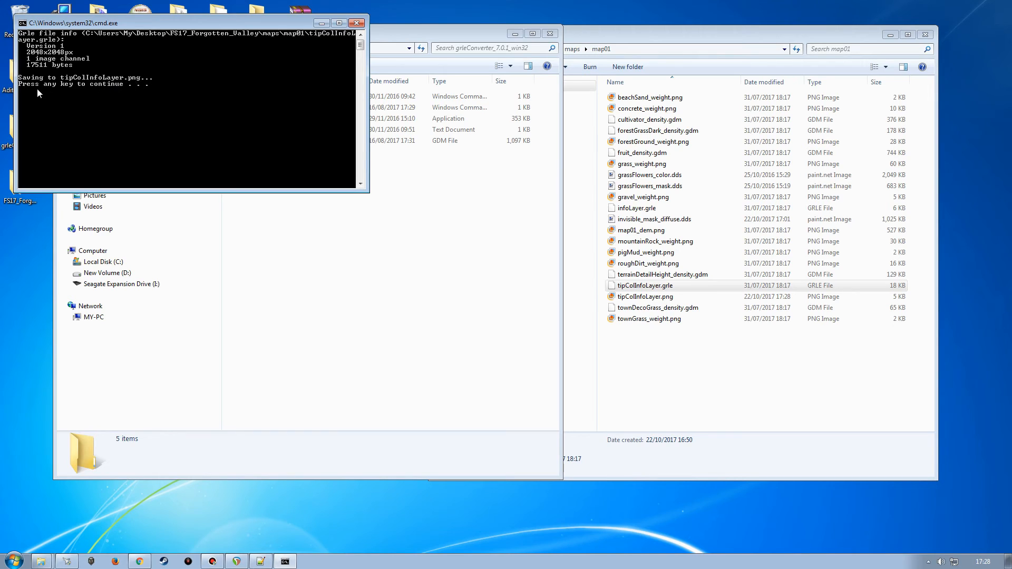
key(Return)
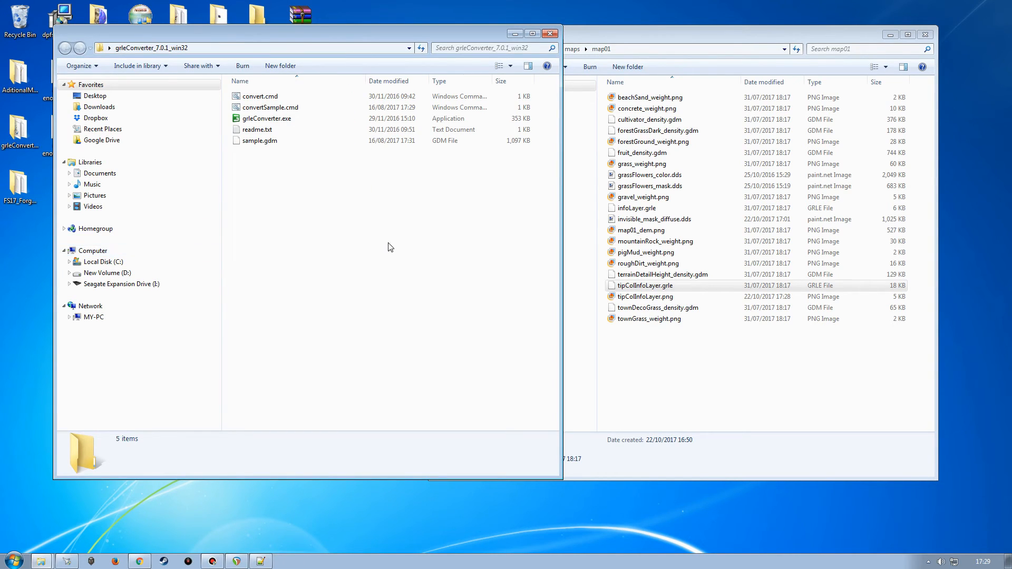
click(550, 33)
drag(661, 32, 493, 39)
click(483, 372)
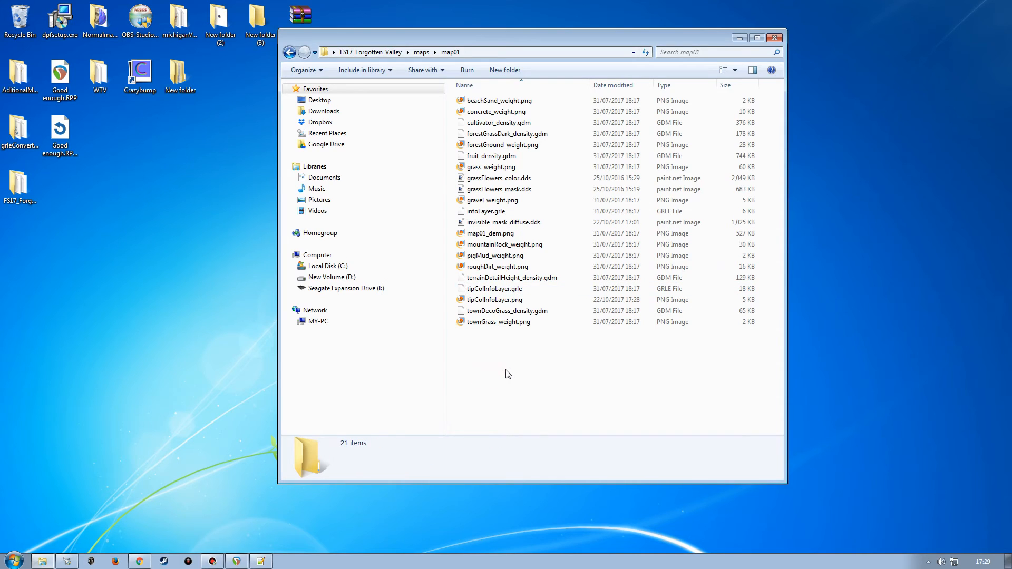
Step: Rename tipColInfoLayer.png in the map01 folder to seasons_mask.png, checking the name against the Seasons Mask guide in Chrome
click(139, 562)
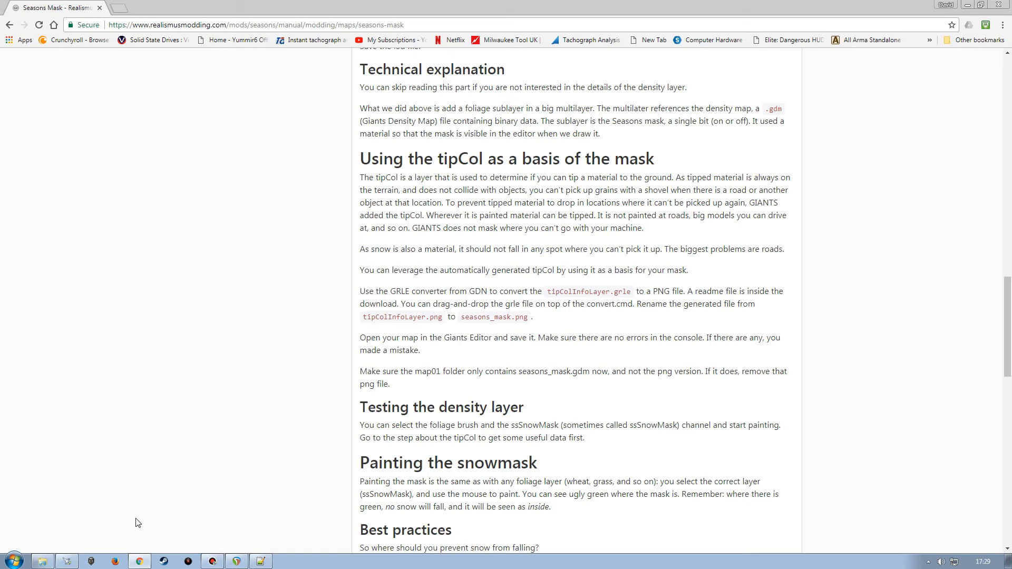
click(45, 560)
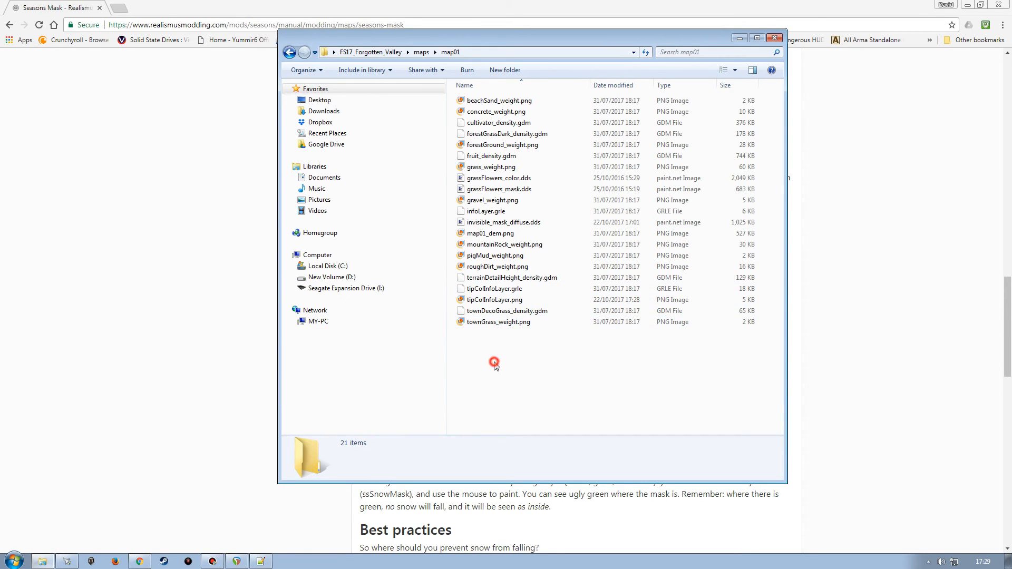
click(496, 300)
click(499, 302)
text(season)
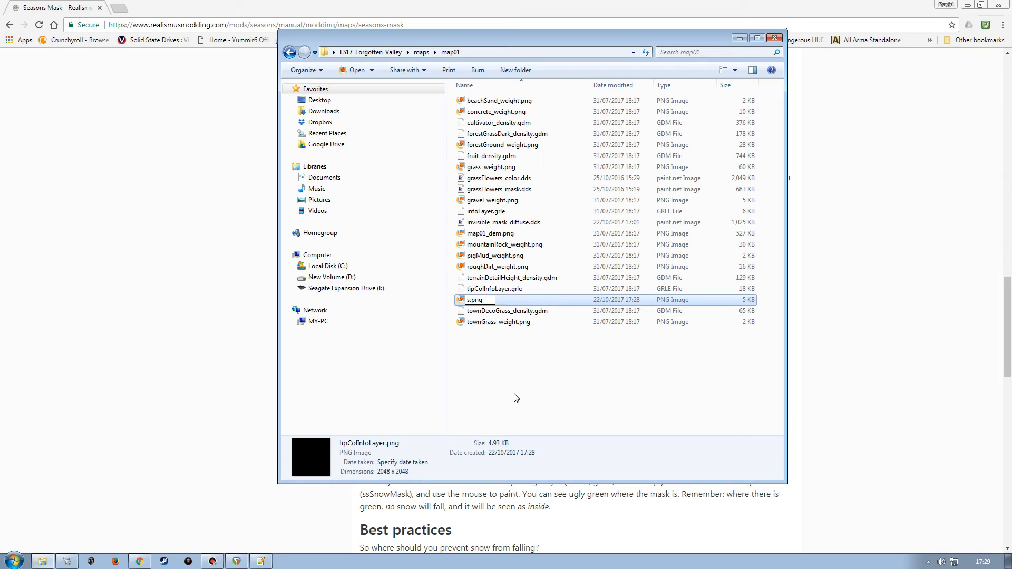
text(s_mask)
click(148, 560)
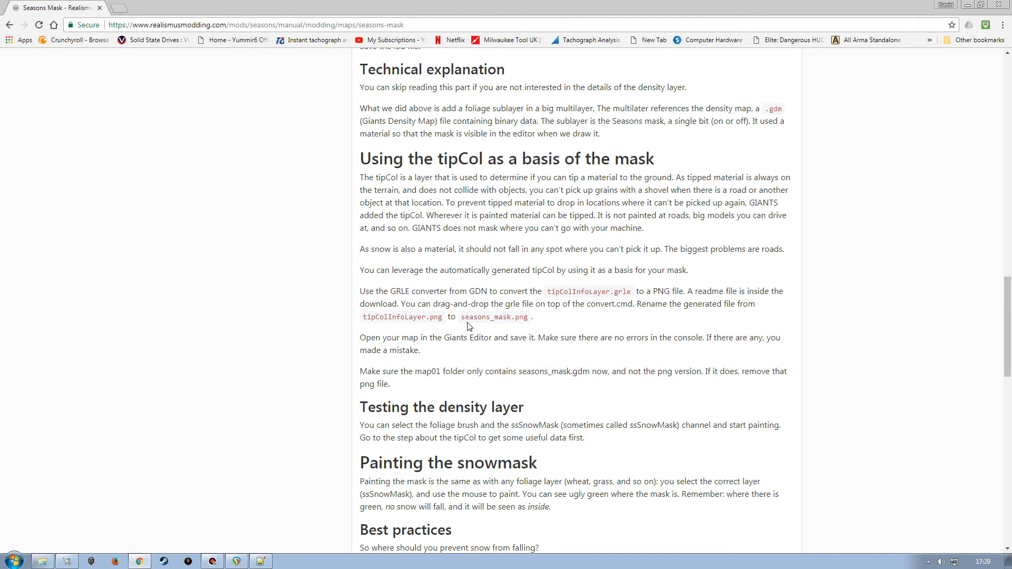
click(970, 4)
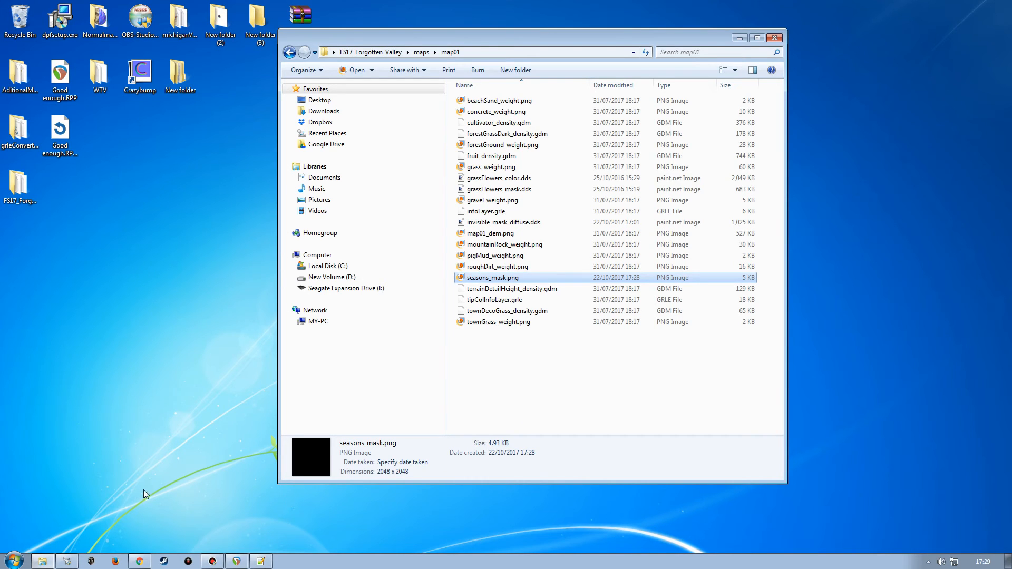
Step: Read the guide in Chrome from saving the map in GIANTS Editor through testing the density layer and painting best practices
click(139, 562)
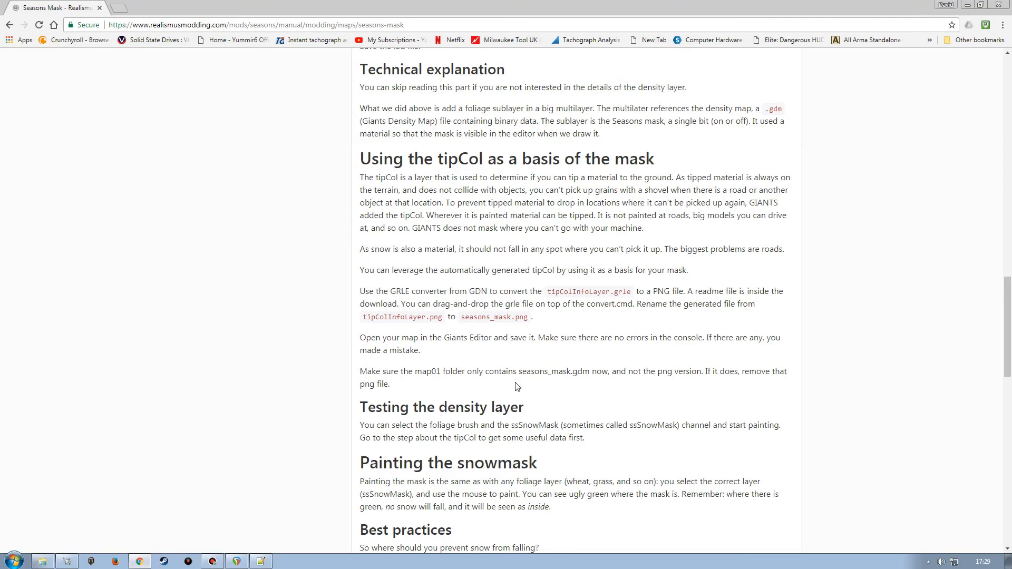
scroll(574, 365, down, 2)
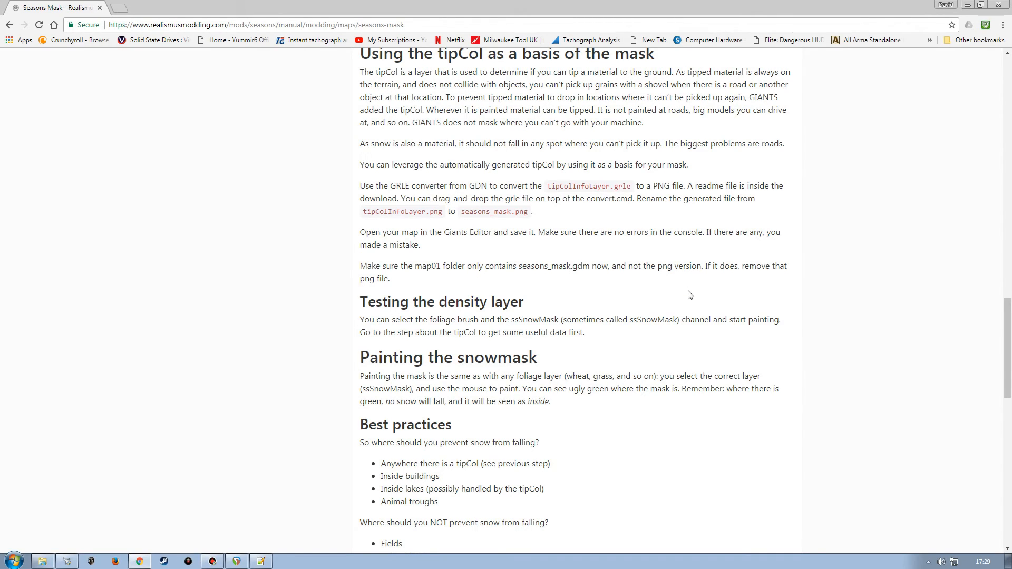
scroll(689, 296, down, 1)
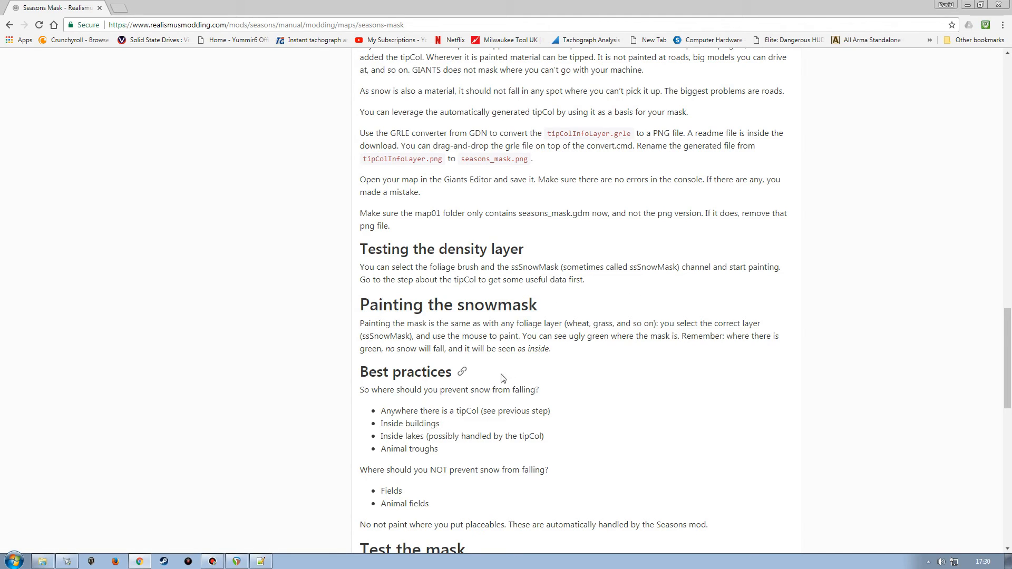
click(968, 5)
Step: Compare the file names in the Notepad++ snippets with seasons_mask.png and invisible_mask_diffuse.dds in the map01 folder
click(261, 561)
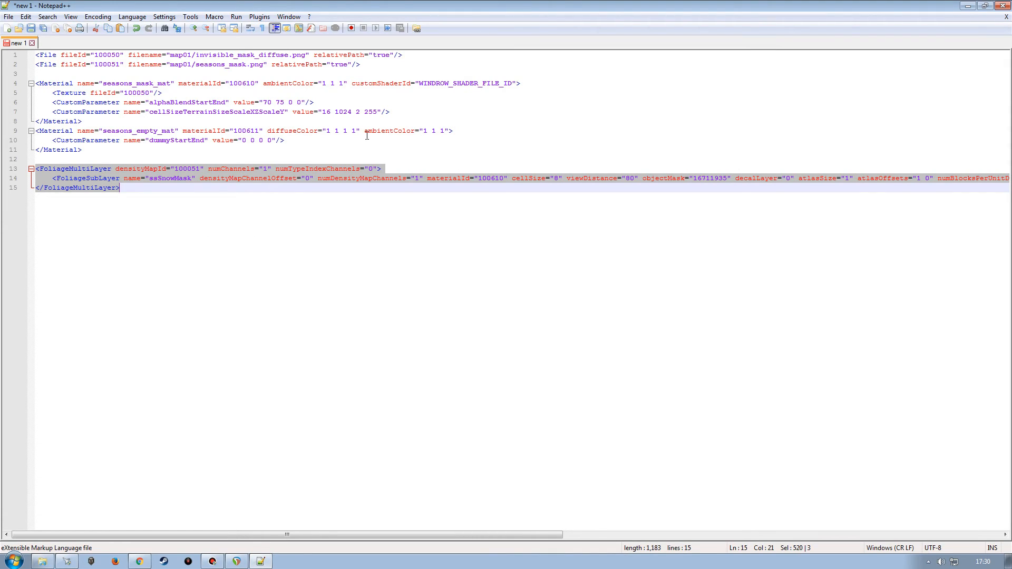
click(968, 5)
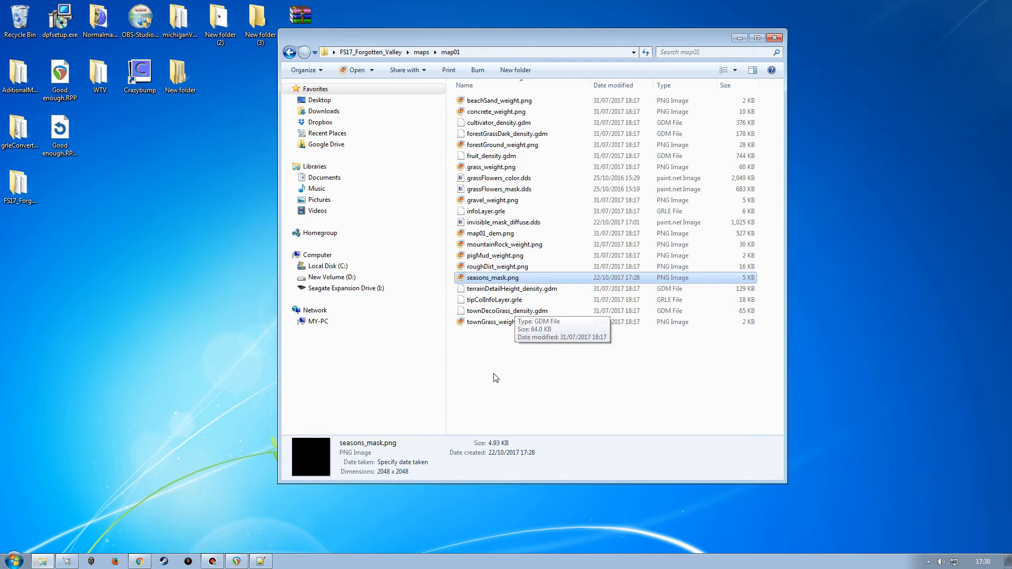
click(481, 358)
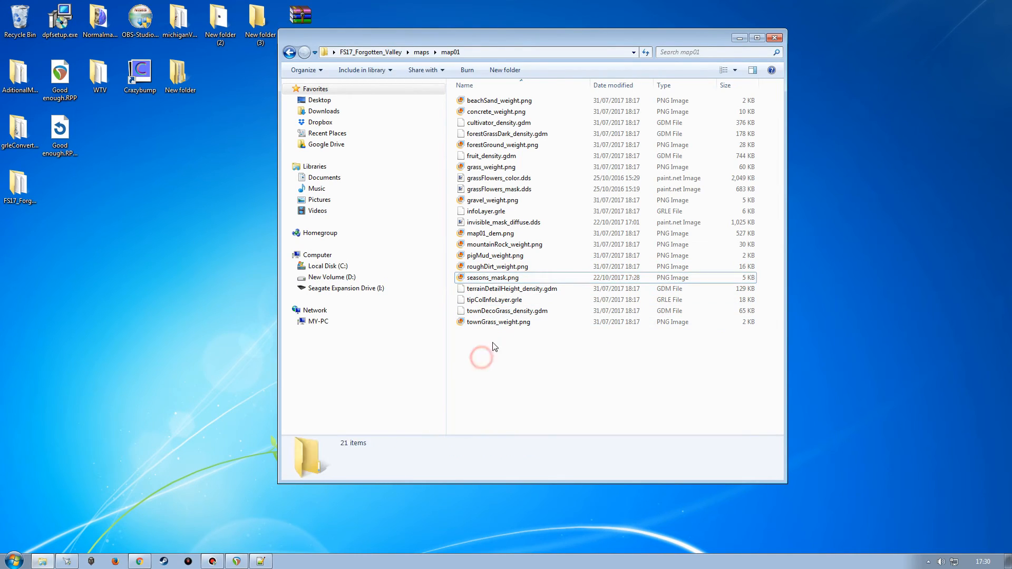
click(487, 225)
click(541, 374)
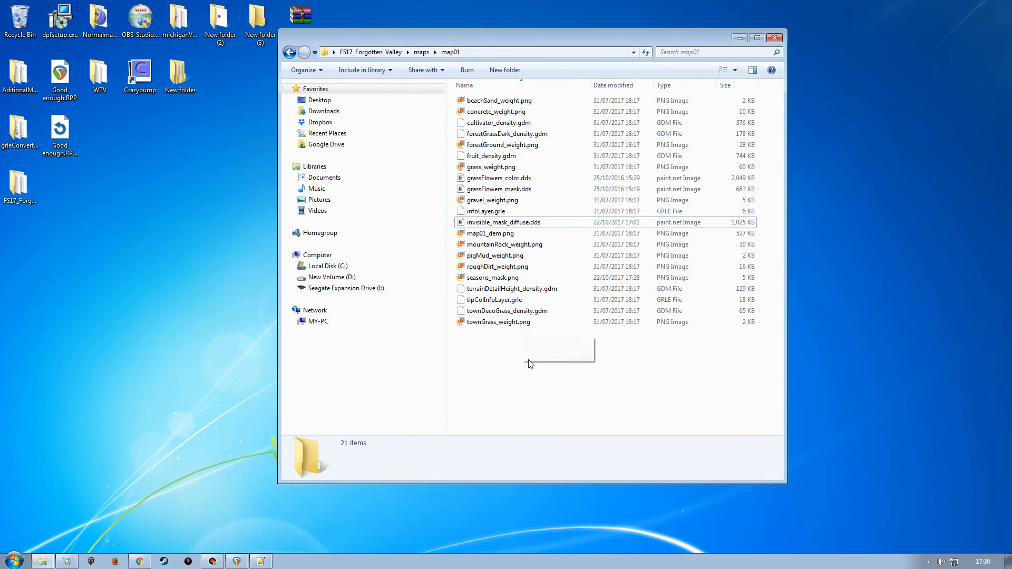
Step: Open map01.i3d from the maps folder in GIANTS Editor 7.1.0, save the map and close the editor
key(BackSpace)
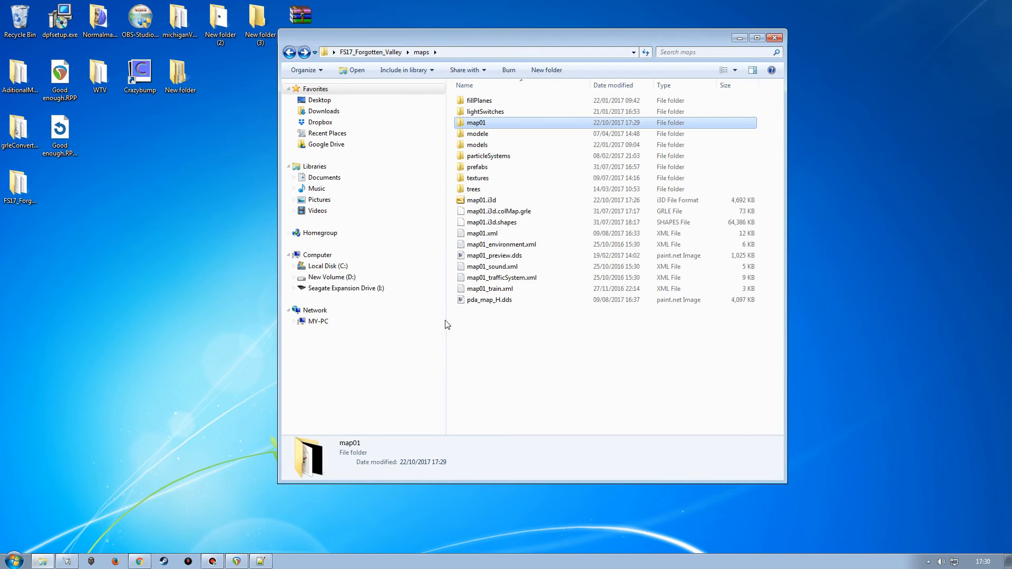
double_click(499, 200)
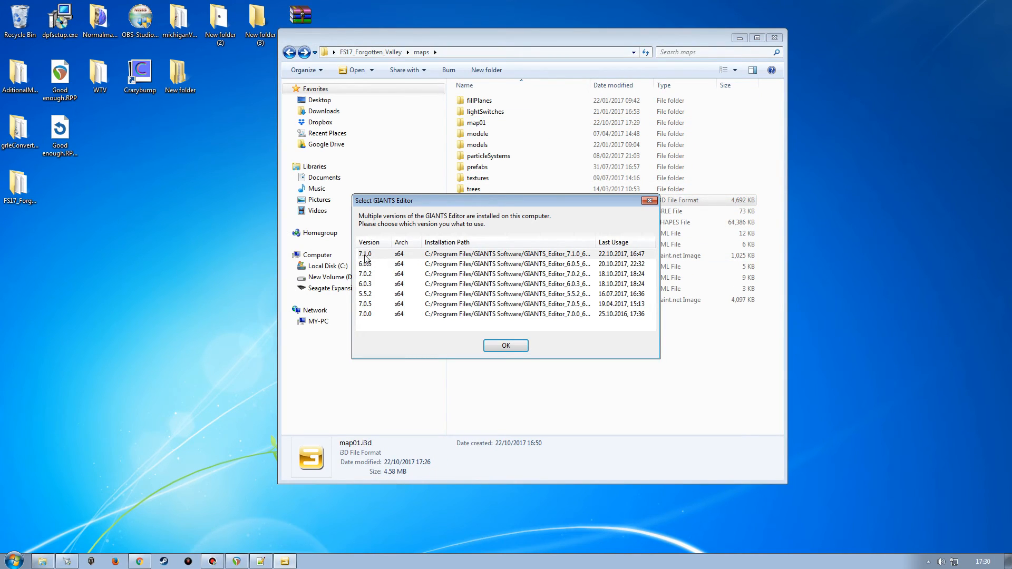
double_click(386, 258)
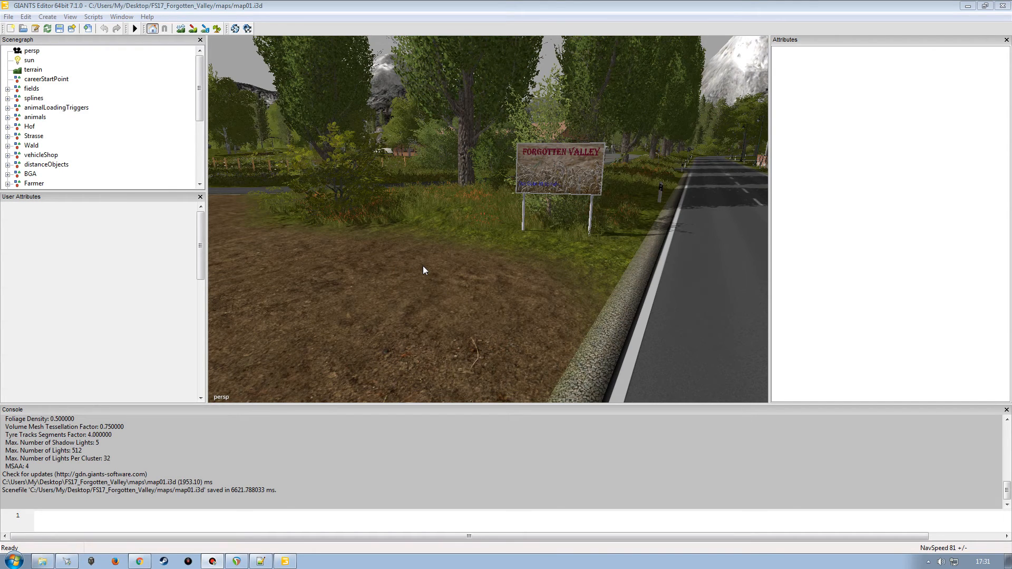
click(60, 29)
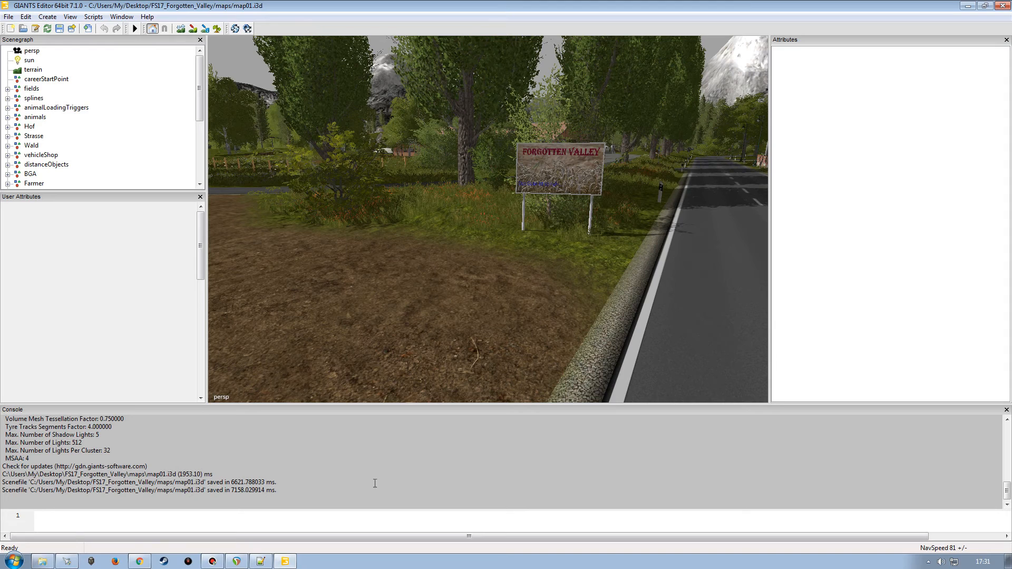
click(1002, 6)
click(500, 405)
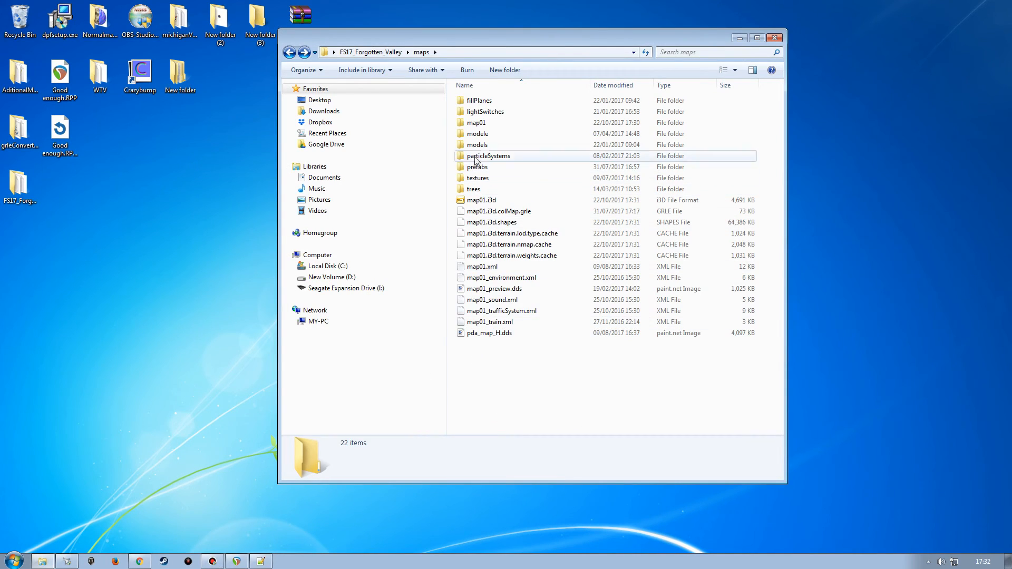
Step: Delete seasons_mask.png from the map01 folder, keeping seasons_mask.gdm
double_click(476, 123)
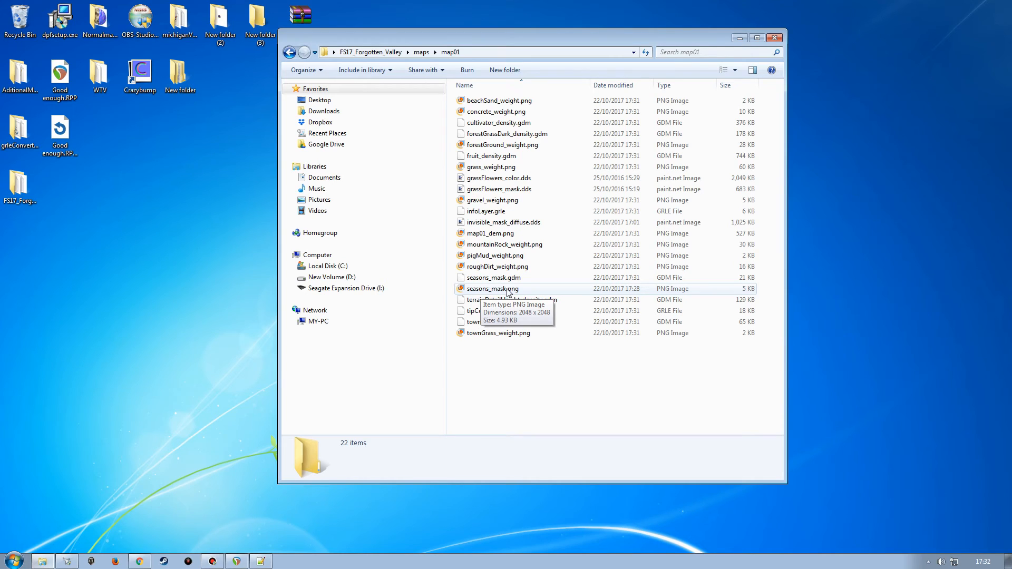
click(473, 279)
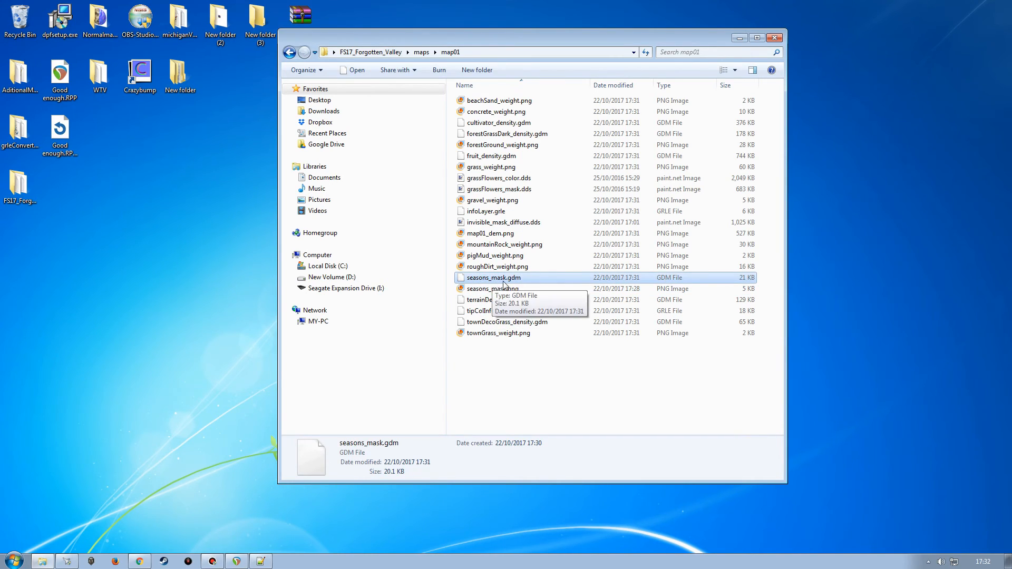
click(510, 370)
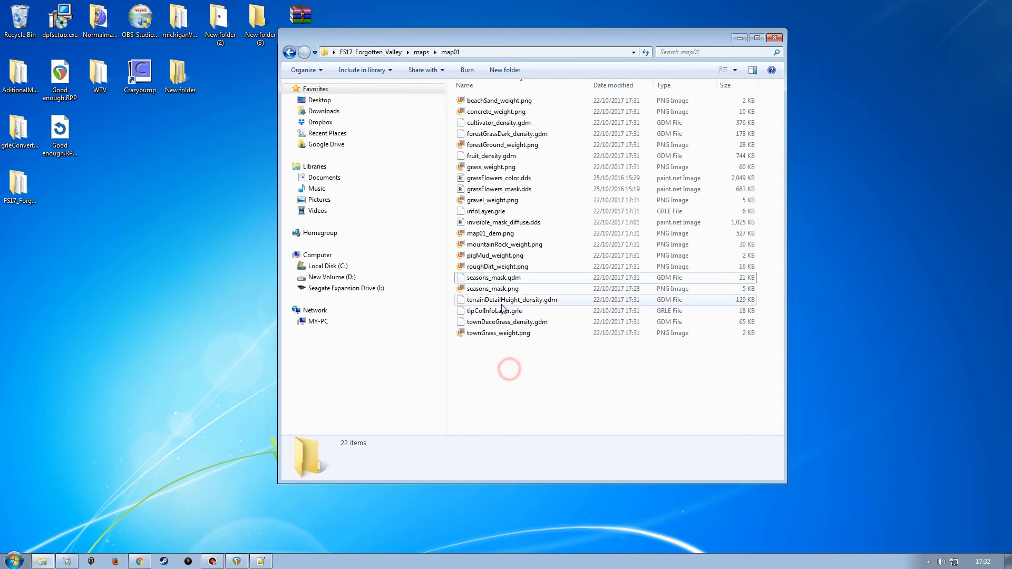
key(Down)
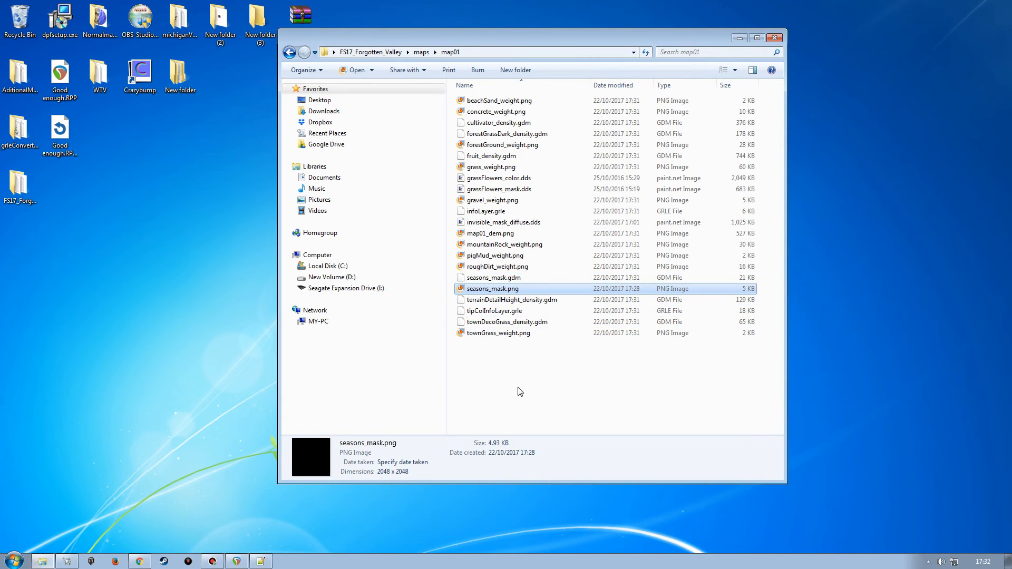
key(Delete)
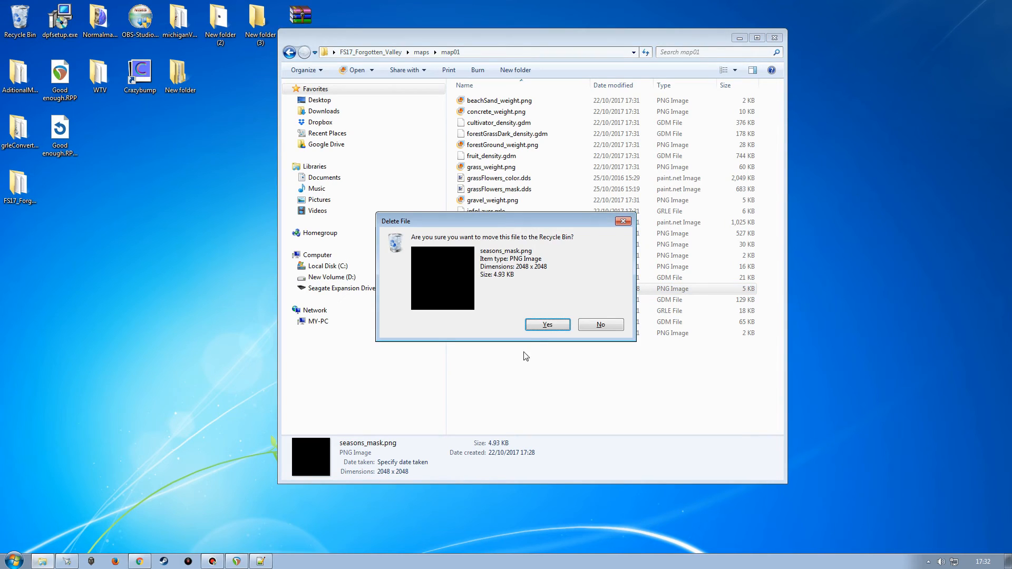
click(547, 327)
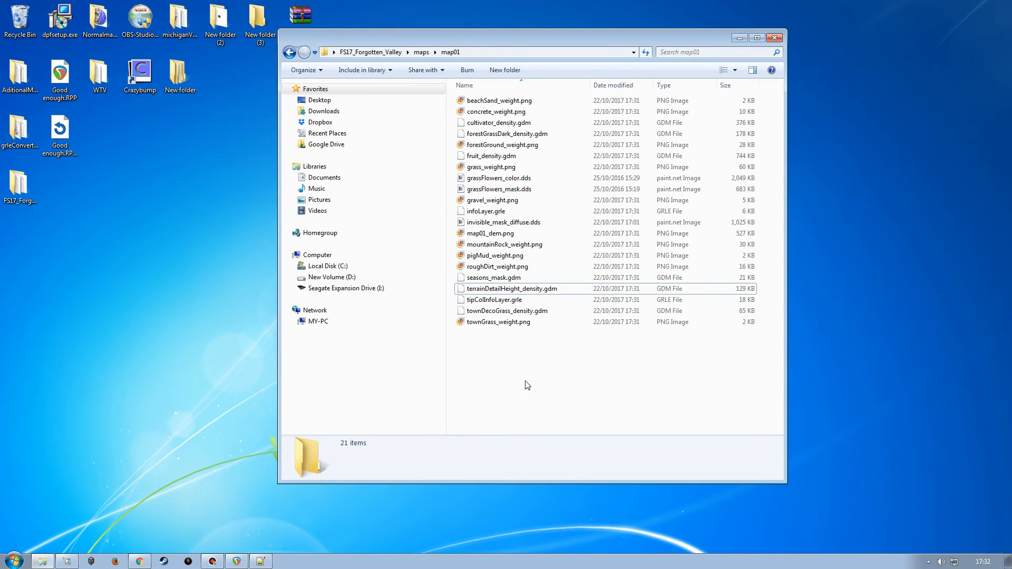
Step: Reopen map01.i3d from the maps folder in GIANTS Editor 7.1.0
key(BackSpace)
double_click(487, 201)
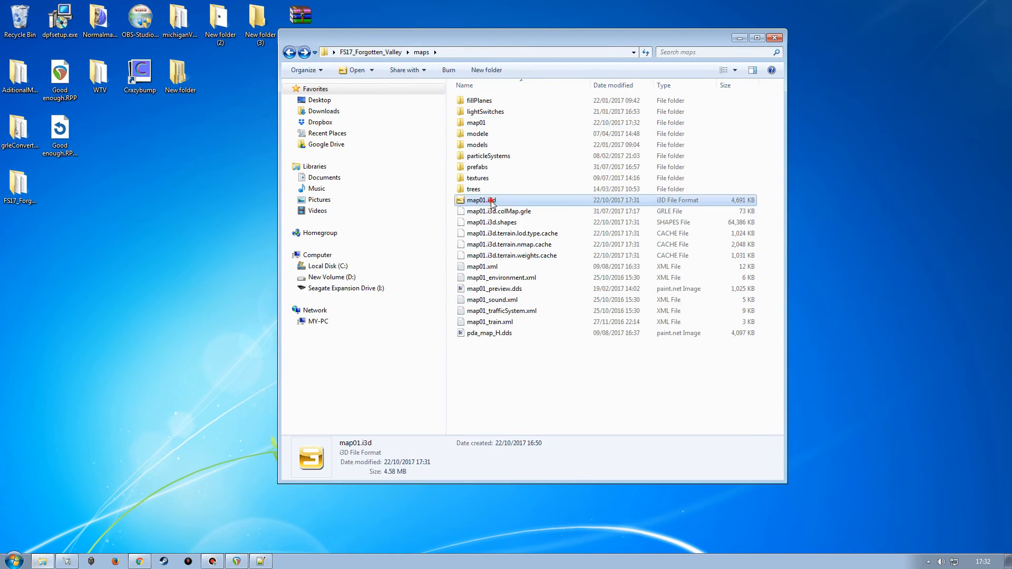
double_click(382, 255)
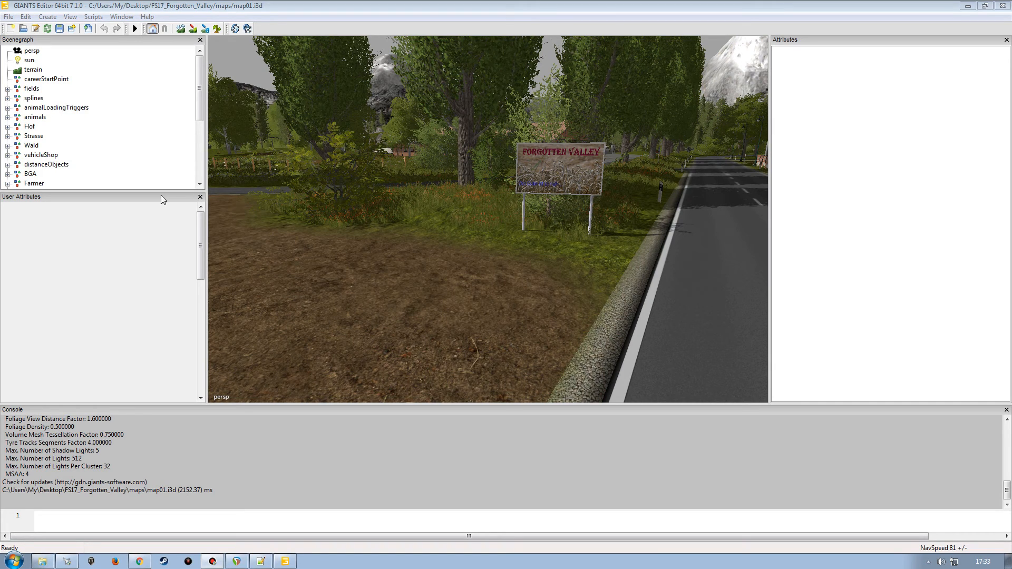
Step: Close the User Attributes panel, show the Terrain Editing panel and set the foliage layer to ssSnowMask
click(201, 198)
click(122, 16)
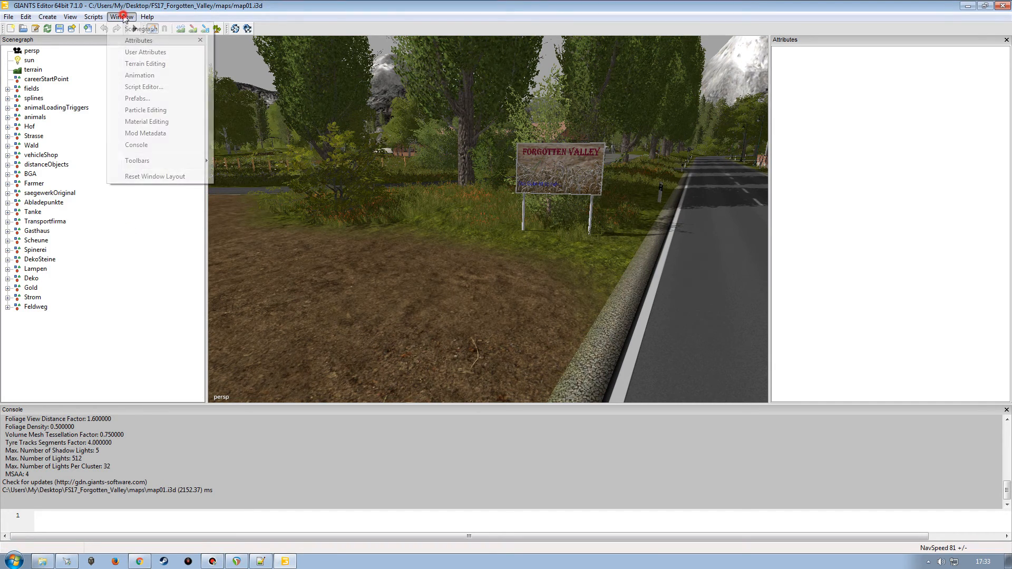
click(135, 64)
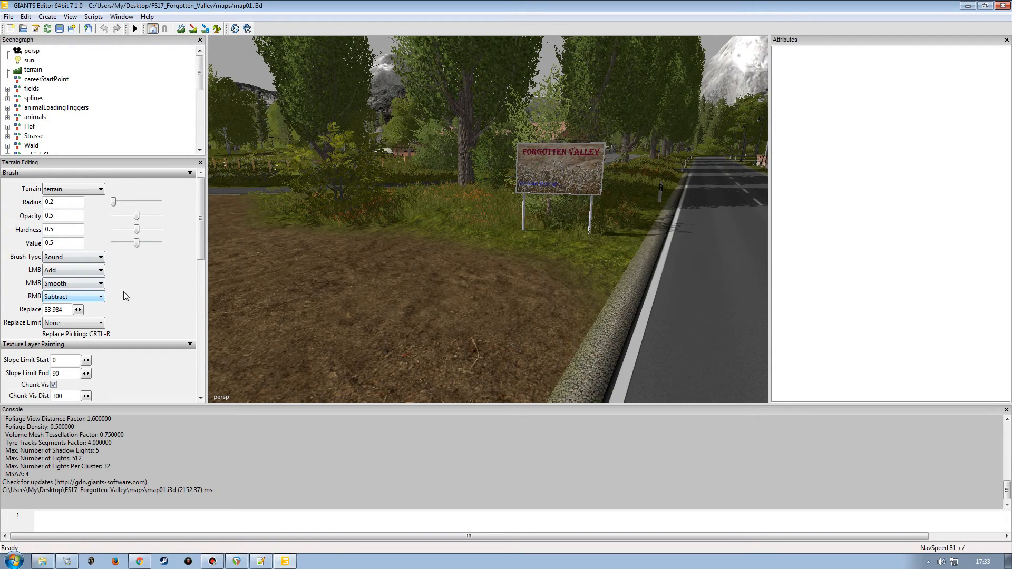
drag(200, 237, 201, 268)
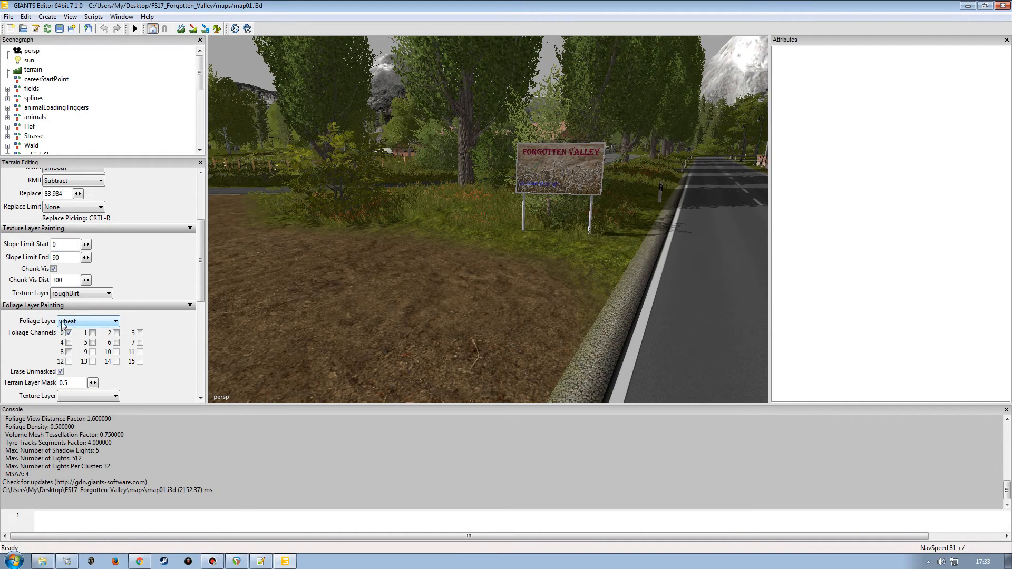
click(83, 322)
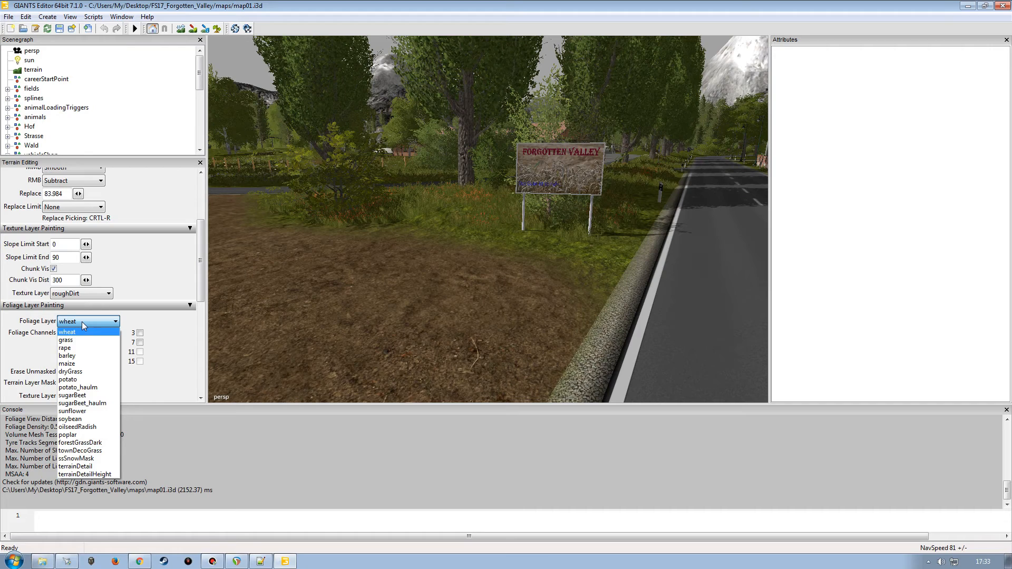
click(87, 459)
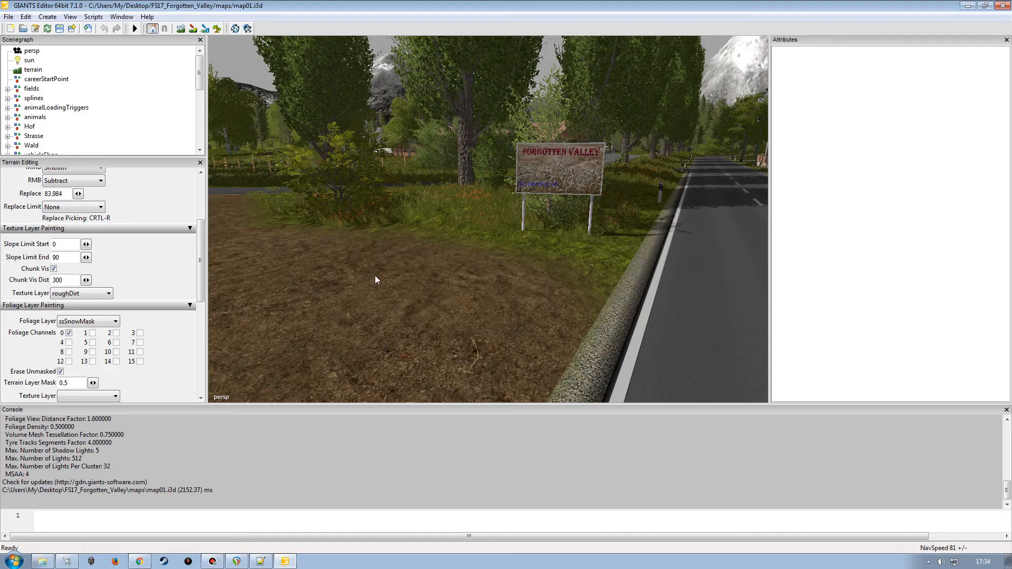
Step: Paint a strip of the ssSnowMask foliage layer along the middle of the road beside the farmyard with the silos
alt+drag(488, 228, 325, 271)
scroll(511, 272, down, 5)
alt+drag(452, 271, 309, 271)
alt+drag(490, 275, 415, 282)
scroll(476, 252, up, 5)
alt+drag(476, 252, 466, 219)
scroll(564, 254, down, 4)
scroll(522, 246, up, 5)
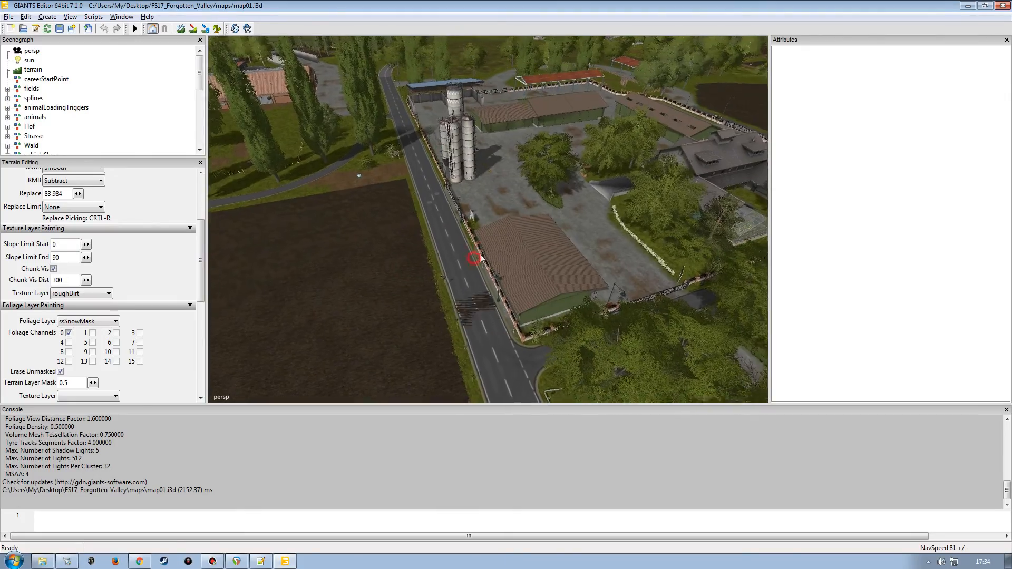
scroll(472, 253, up, 3)
scroll(473, 264, up, 4)
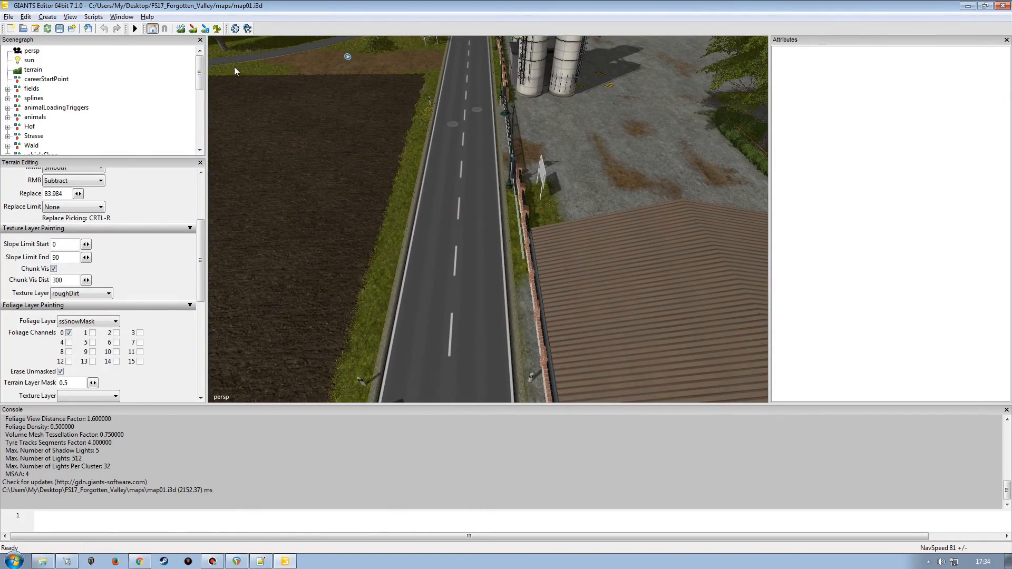
click(216, 29)
drag(467, 110, 466, 290)
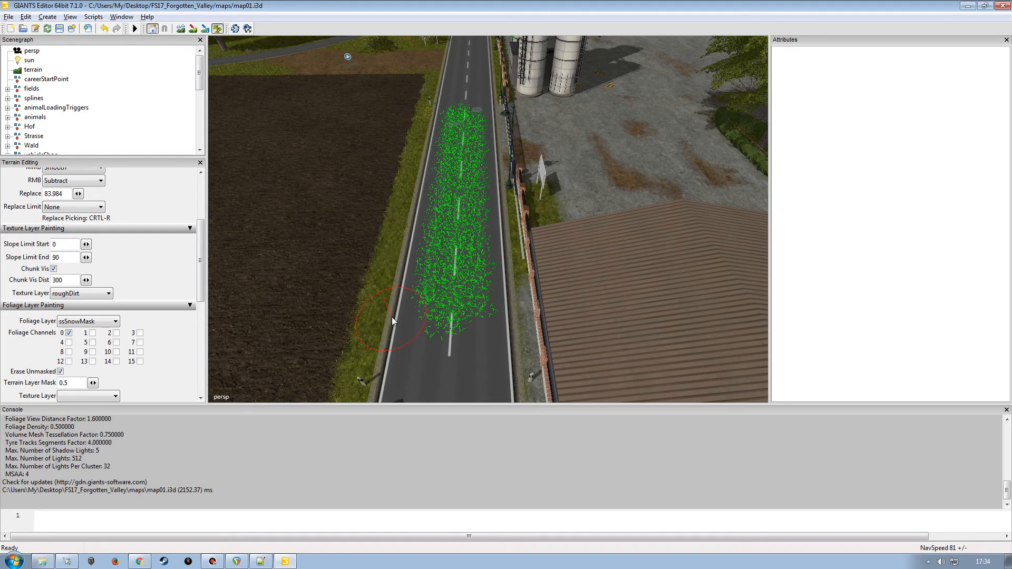
alt+right_drag(480, 258, 313, 323)
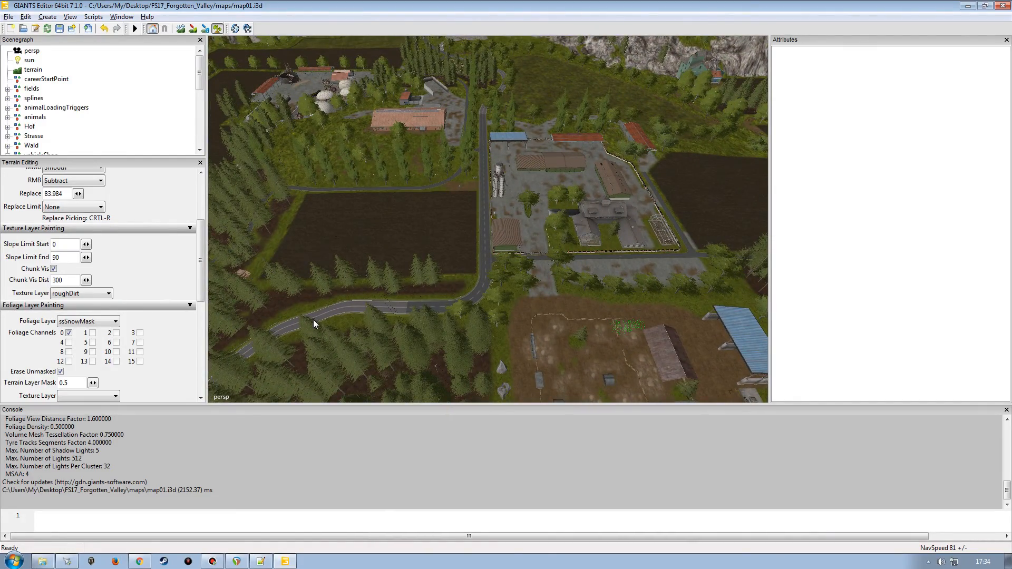
alt+right_drag(326, 315, 422, 131)
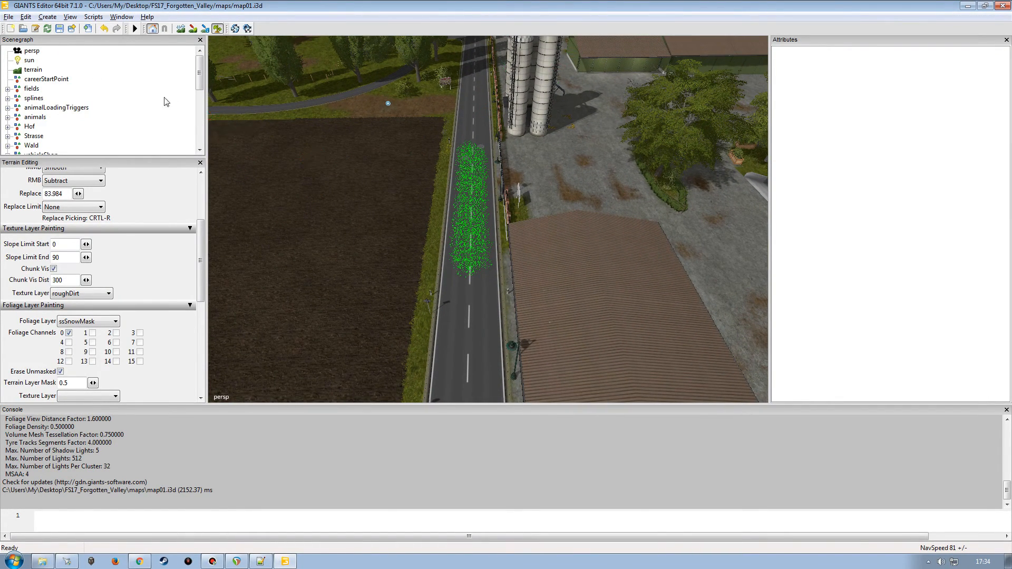
Step: Save the map scene and close GIANTS Editor
click(59, 29)
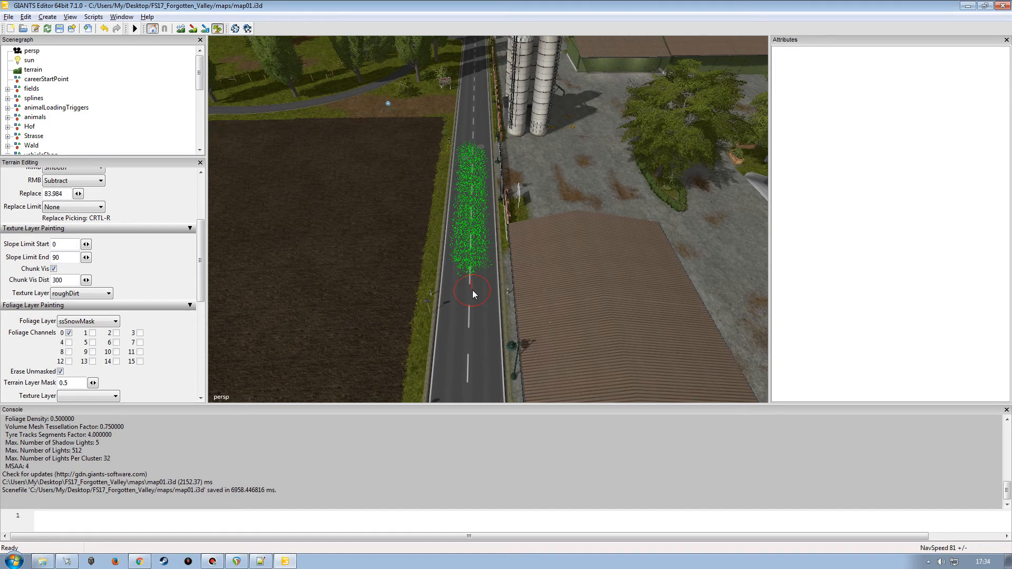
click(1002, 6)
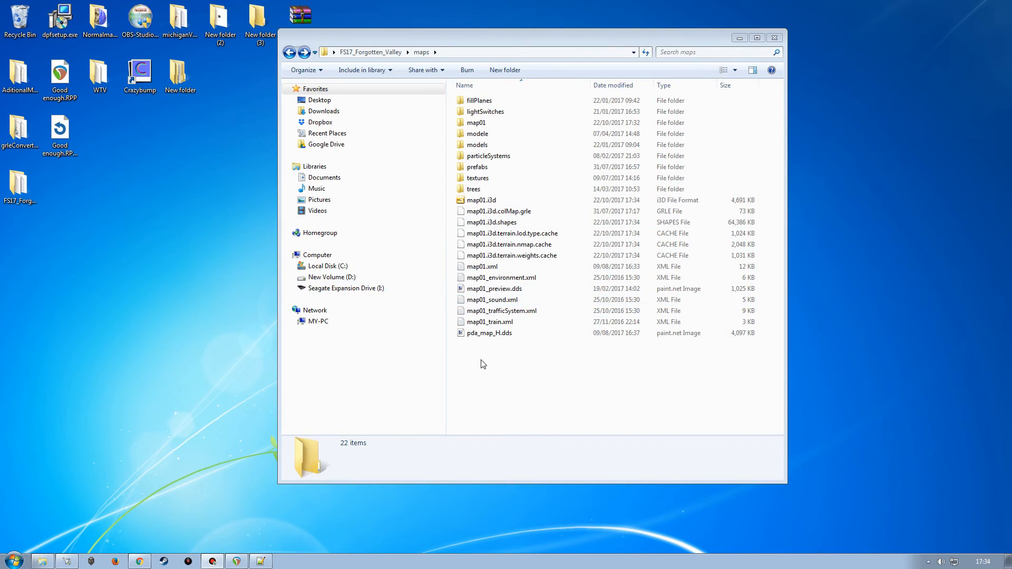
Step: Open map01.i3d from the maps folder in Notepad++
double_click(476, 201)
right_click(475, 199)
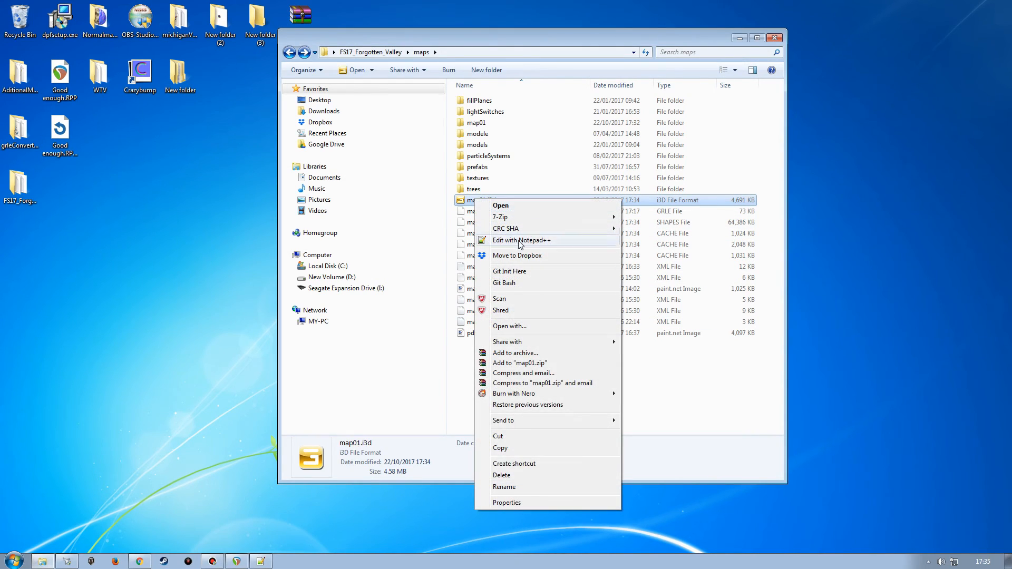
click(524, 241)
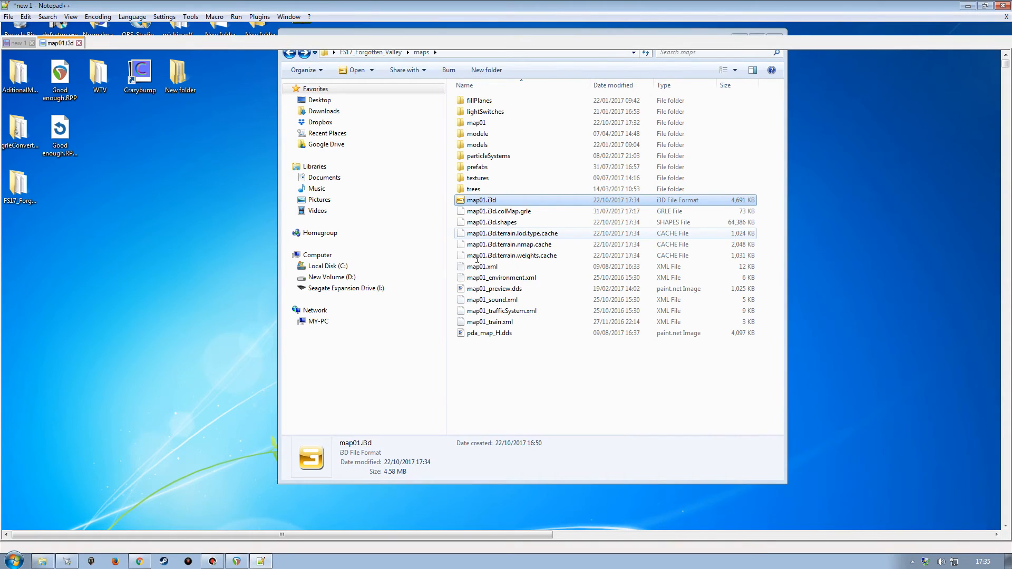
Step: Set the viewDistance of the ssSnowMask FoliageSubLayer to 800, then save and close the file
key(ctrl+f)
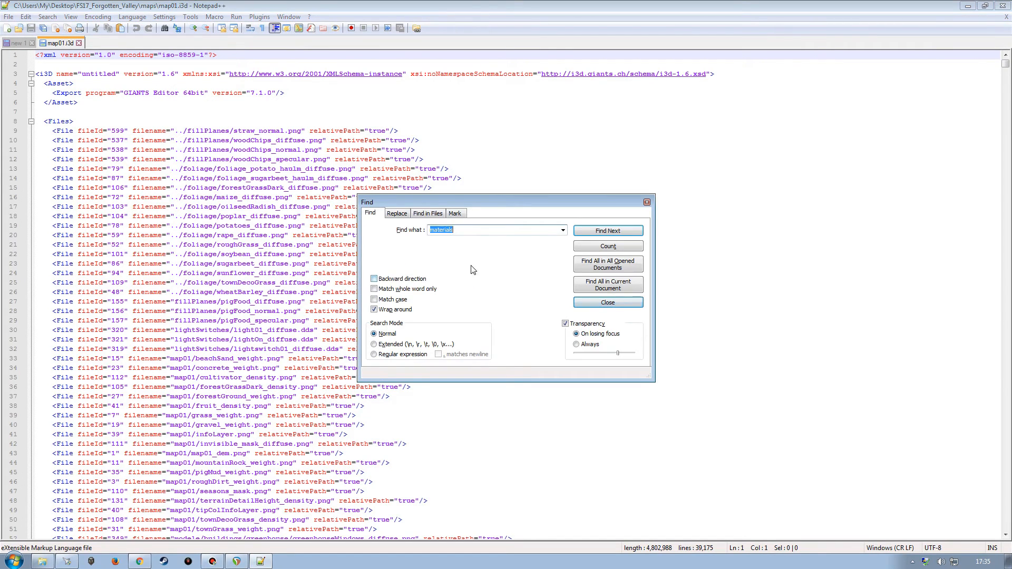
click(608, 231)
click(608, 230)
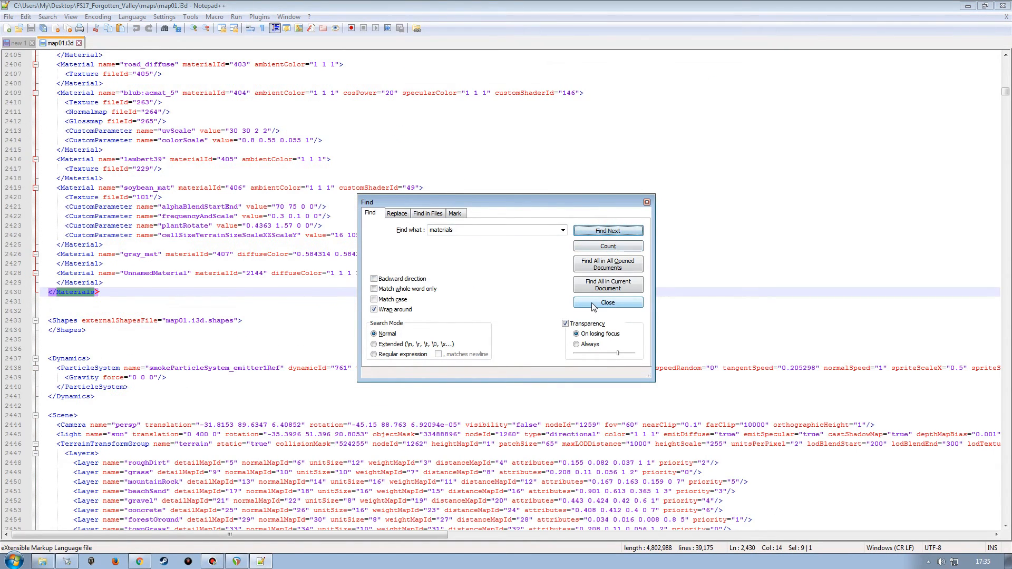
click(593, 309)
scroll(226, 328, down, 13)
scroll(226, 328, down, 8)
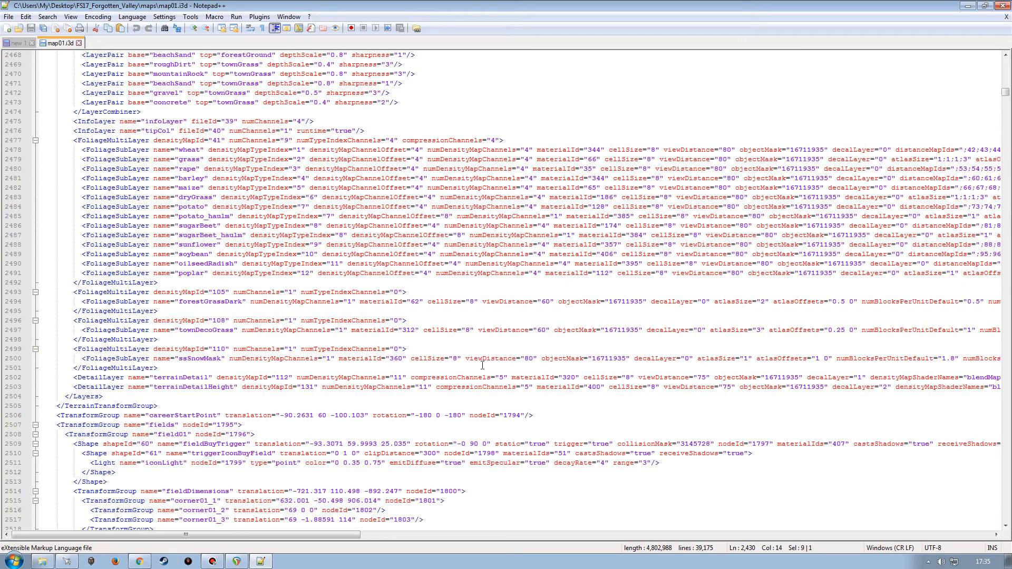
click(534, 360)
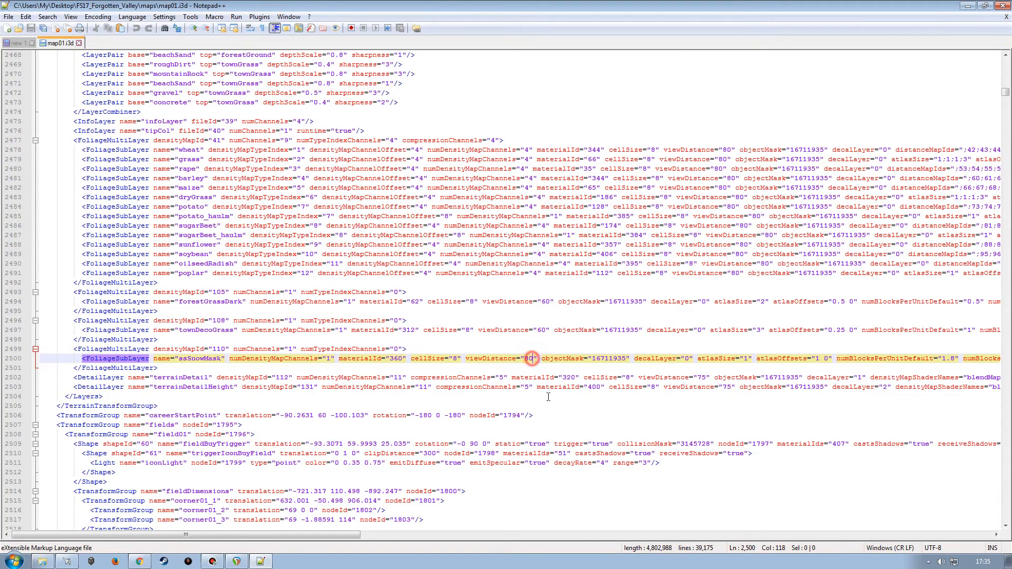
text(0)
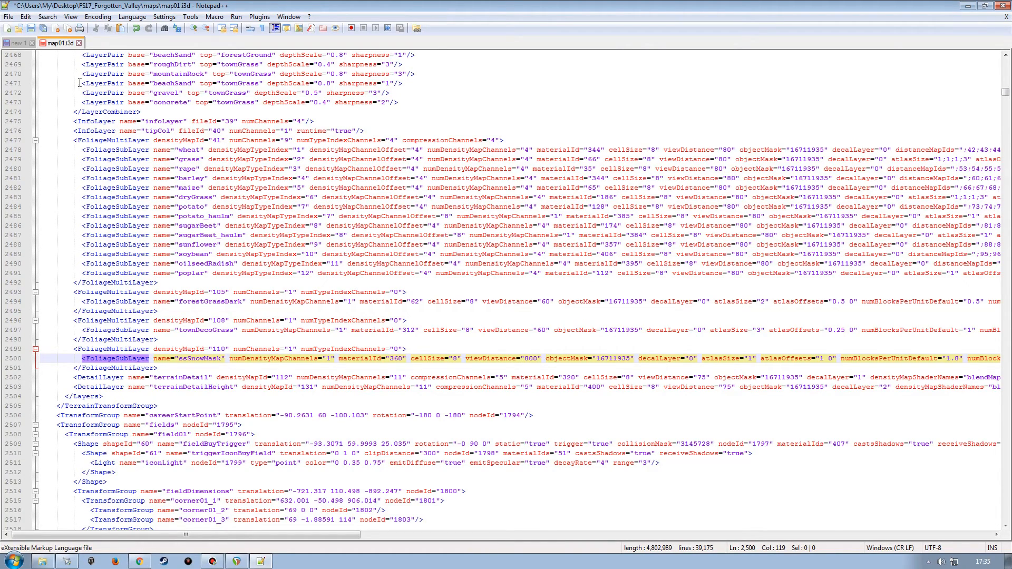
click(31, 28)
click(78, 42)
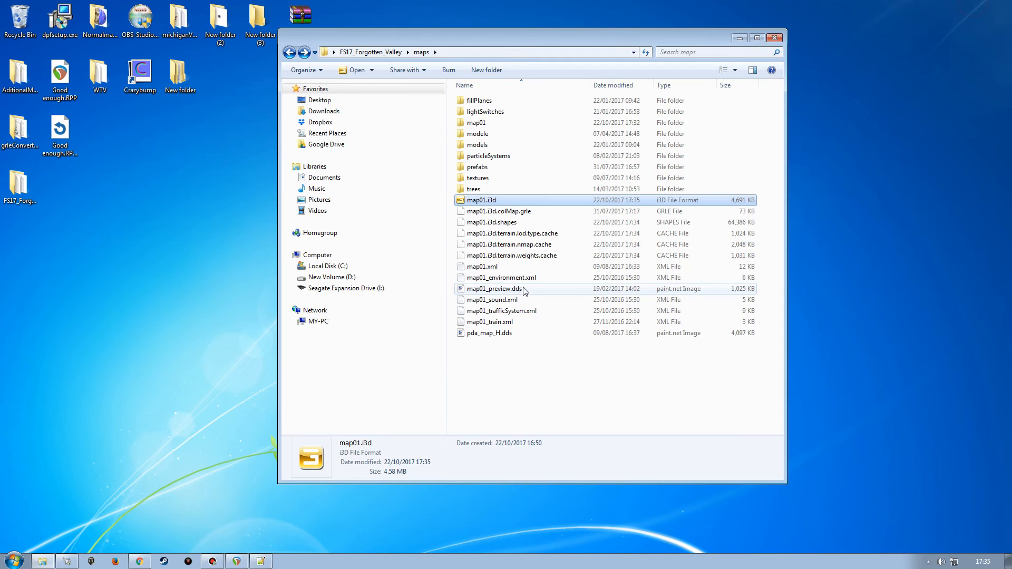
click(968, 5)
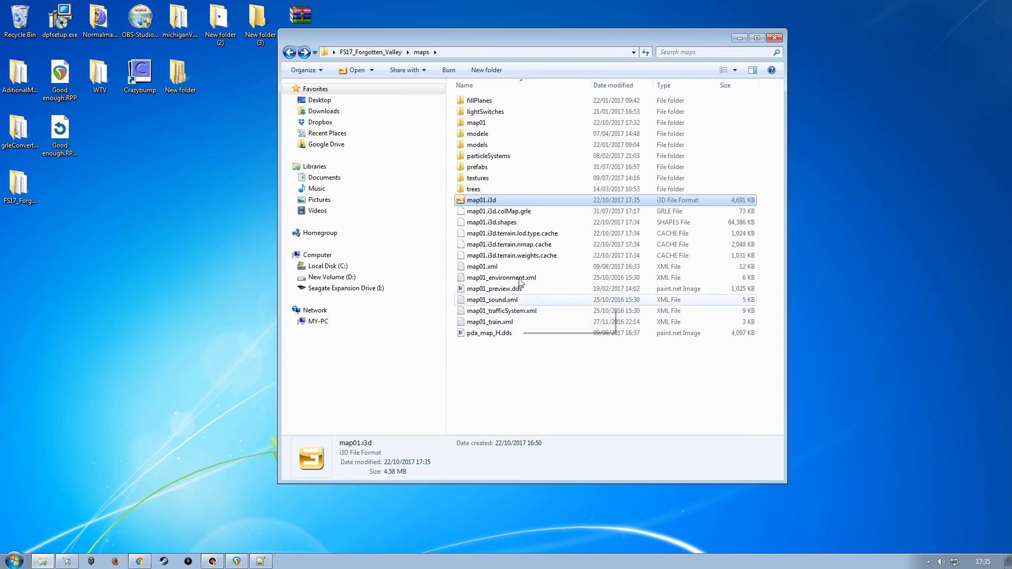
Step: Reopen map01.i3d from the maps folder in GIANTS Editor
double_click(478, 201)
double_click(385, 256)
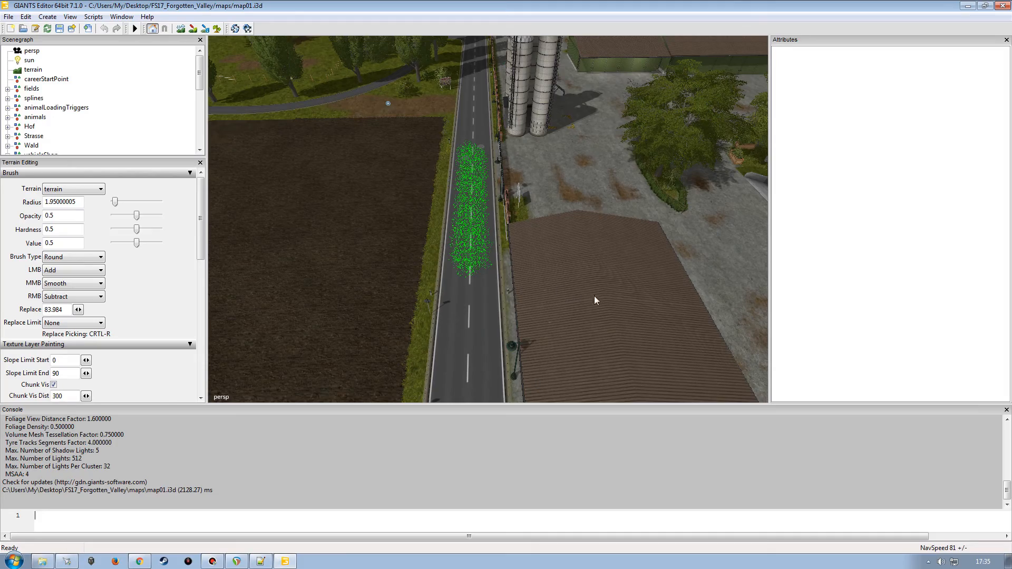
Step: Examine the painted ssSnowMask strip on the road beside the farmyard from several angles and increasing distances
alt+right_drag(617, 290, 193, 313)
alt+right_drag(575, 295, 380, 327)
alt+right_drag(533, 291, 528, 195)
alt+right_drag(396, 278, 403, 274)
alt+drag(424, 269, 378, 258)
alt+right_drag(378, 255, 408, 222)
alt+drag(438, 218, 633, 244)
alt+right_drag(633, 245, 565, 246)
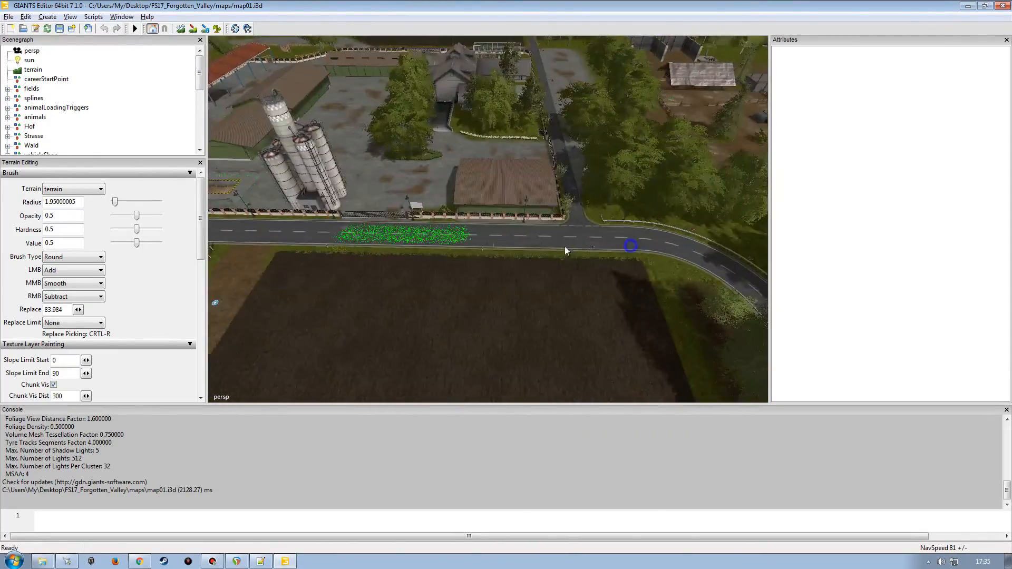
alt+drag(475, 250, 528, 248)
alt+drag(543, 195, 327, 211)
alt+drag(565, 203, 607, 230)
alt+right_drag(607, 231, 563, 239)
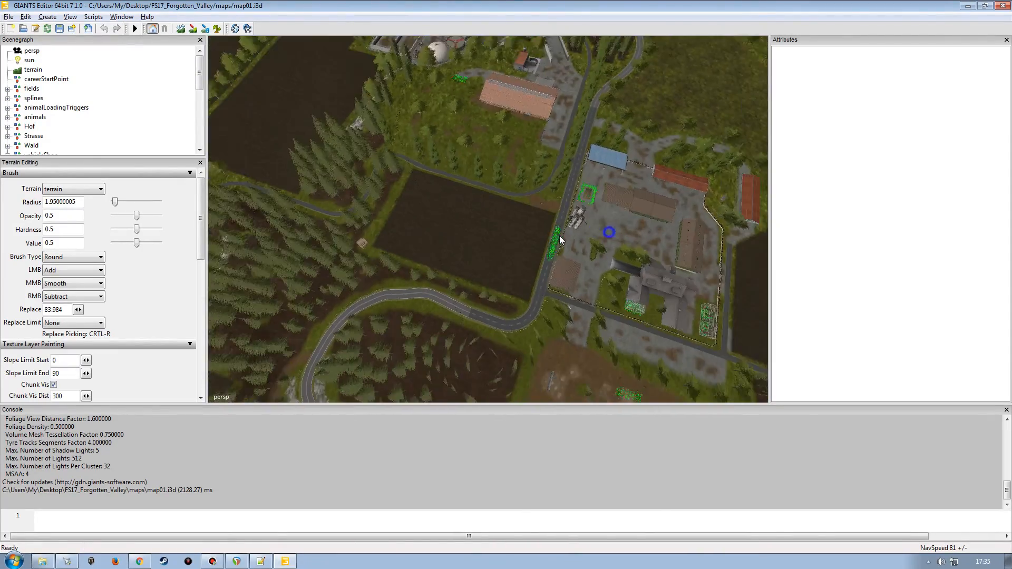
alt+drag(562, 240, 607, 245)
alt+right_drag(558, 260, 560, 215)
mouse_move(560, 216)
alt+mouse_down()
mouse_move(565, 235)
mouse_move(511, 252)
mouse_move(637, 243)
mouse_move(440, 230)
mouse_move(469, 241)
alt+mouse_up()
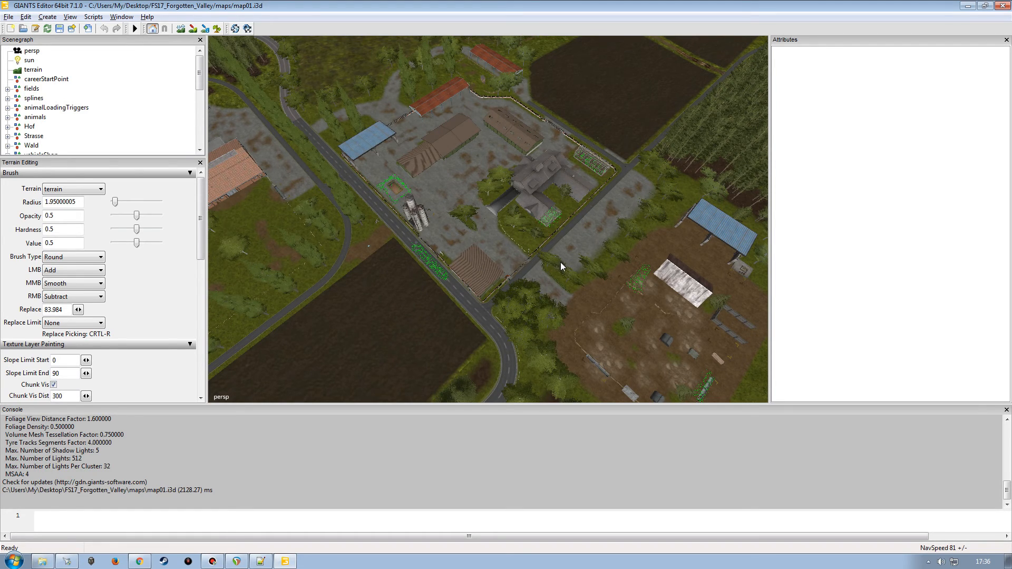
alt+drag(561, 261, 351, 241)
alt+drag(427, 231, 308, 264)
scroll(309, 260, down, 5)
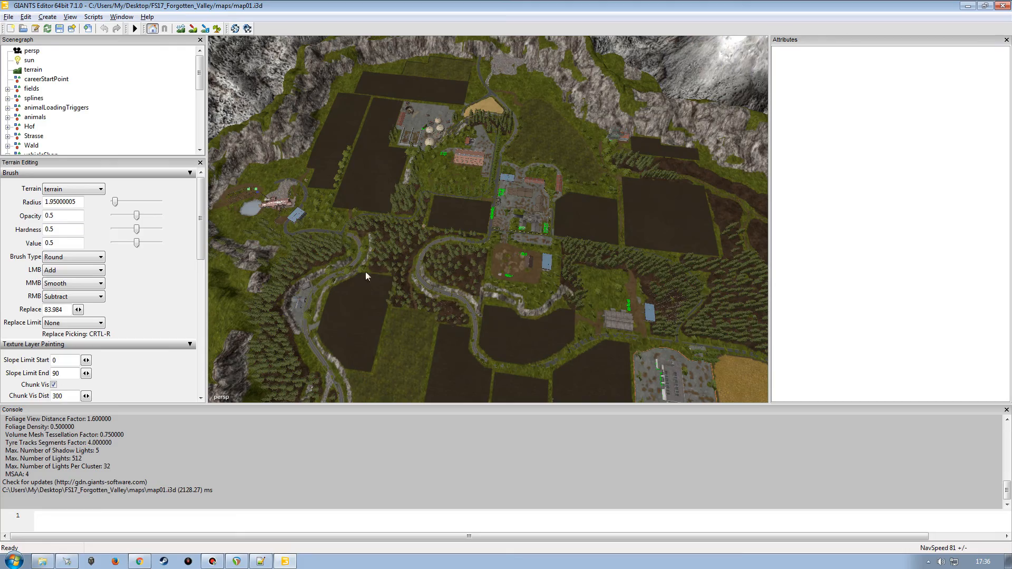
alt+drag(486, 292, 414, 230)
scroll(424, 212, up, 6)
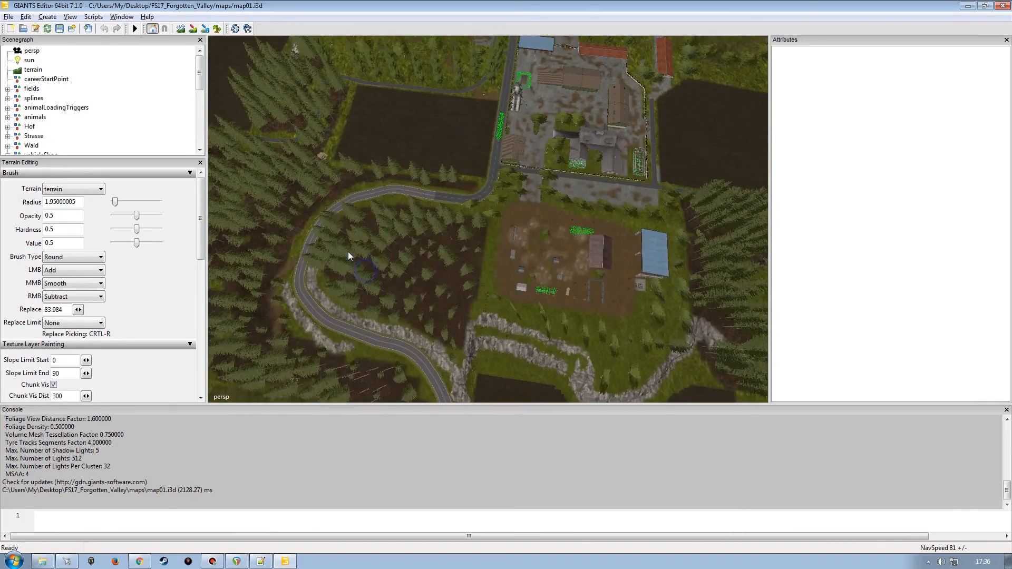
alt+drag(348, 252, 324, 247)
scroll(324, 248, up, 2)
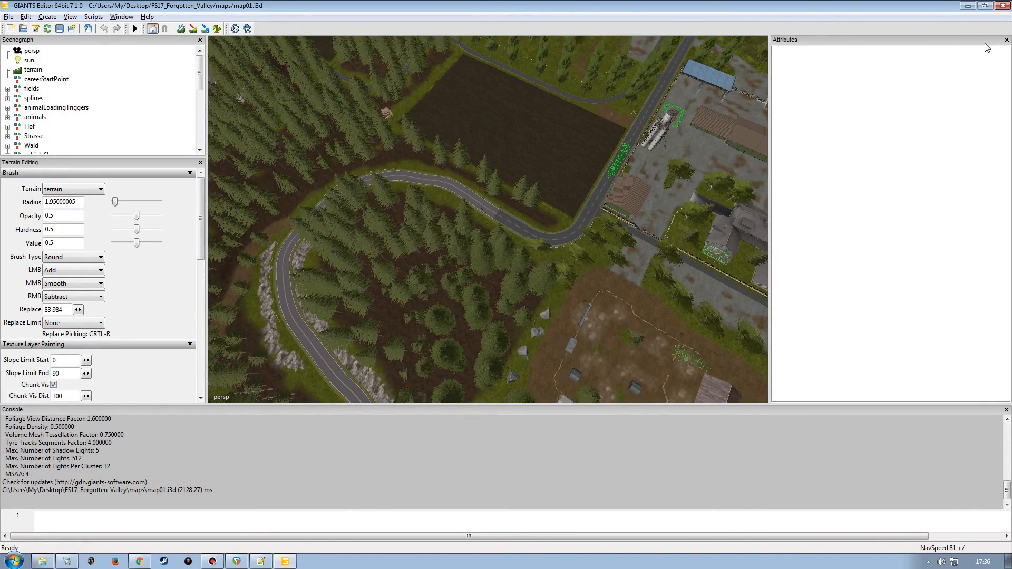
Step: Close the Attributes and Console panels and slightly narrow the Scenegraph and Terrain Editing panels to enlarge the 3D view
click(1006, 40)
click(1007, 410)
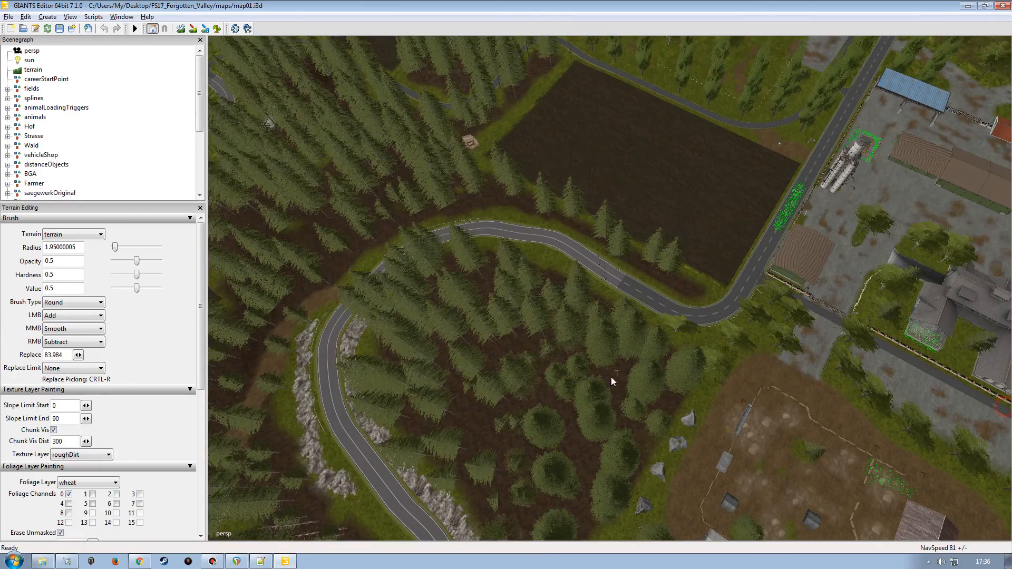
alt+drag(612, 367, 595, 322)
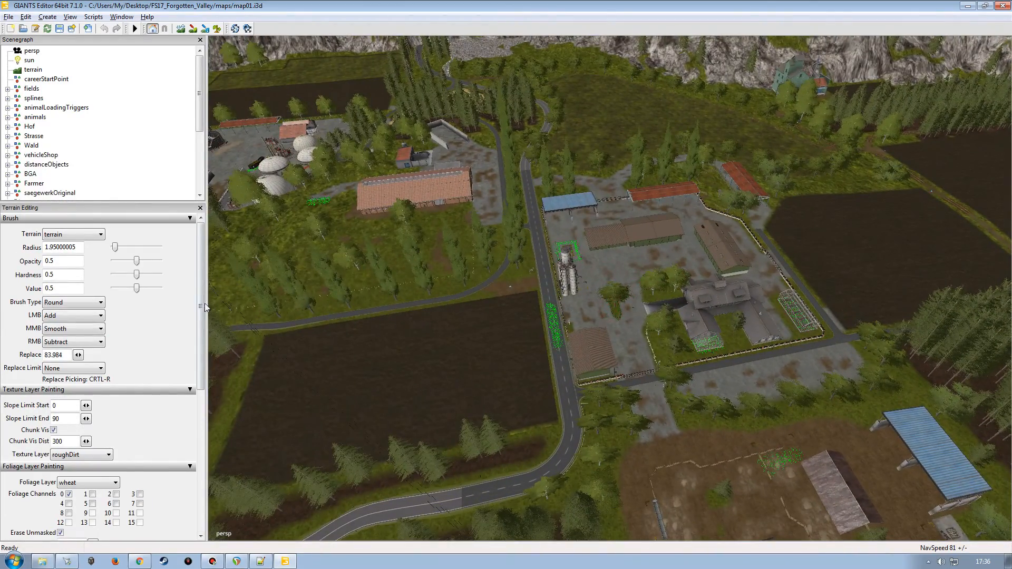
drag(206, 301, 96, 301)
alt+drag(328, 307, 400, 337)
scroll(400, 336, down, 2)
alt+middle_drag(401, 336, 514, 275)
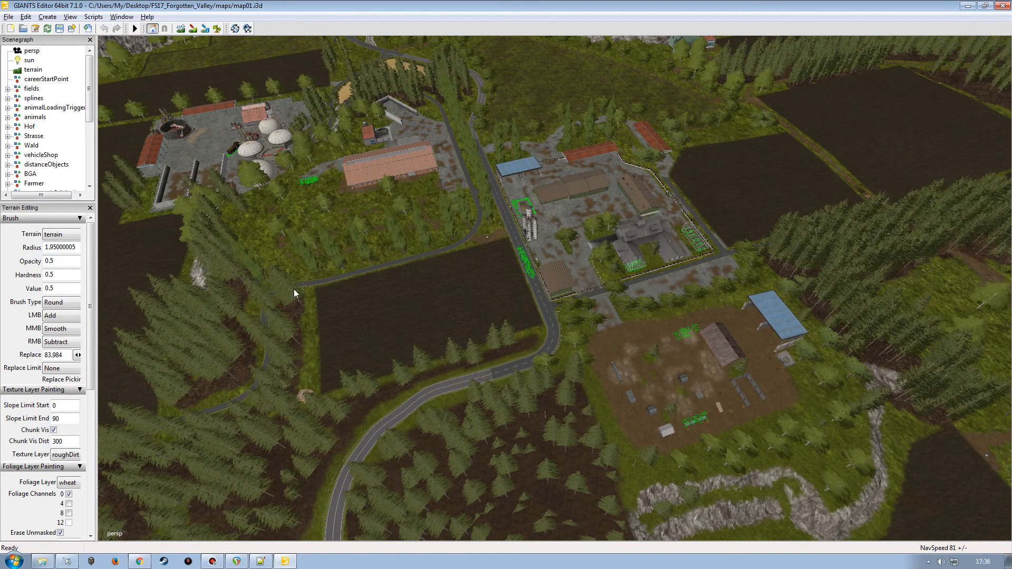
drag(35, 206, 61, 317)
drag(96, 331, 191, 330)
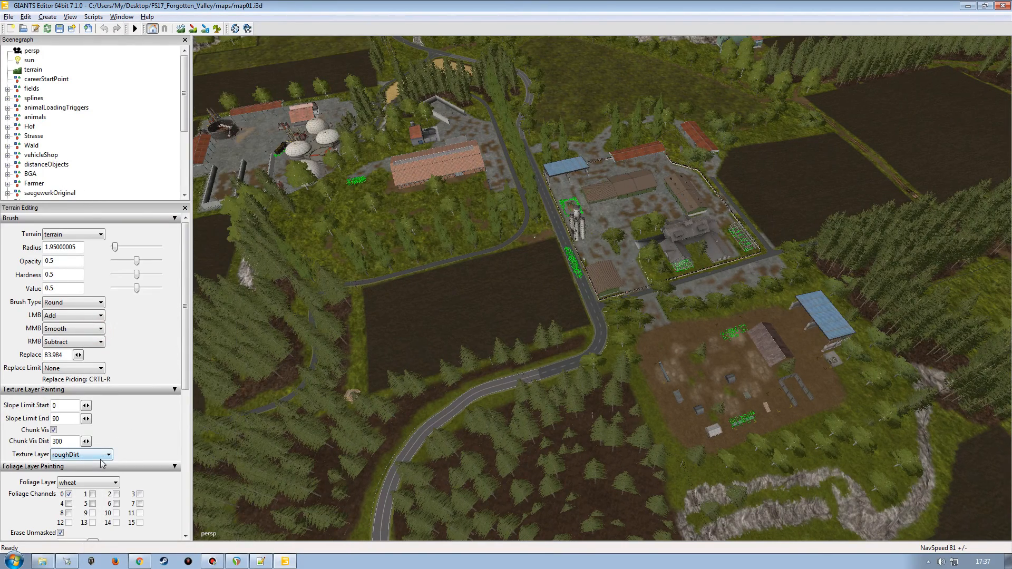
Step: Set the foliage layer to ssSnowMask and turn on foliage painting mode
click(95, 483)
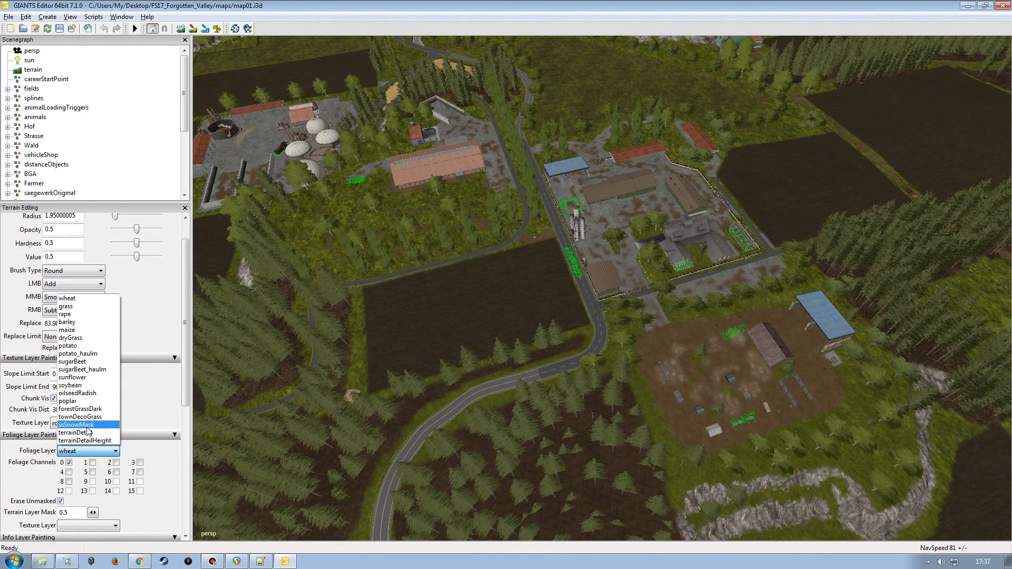
click(79, 424)
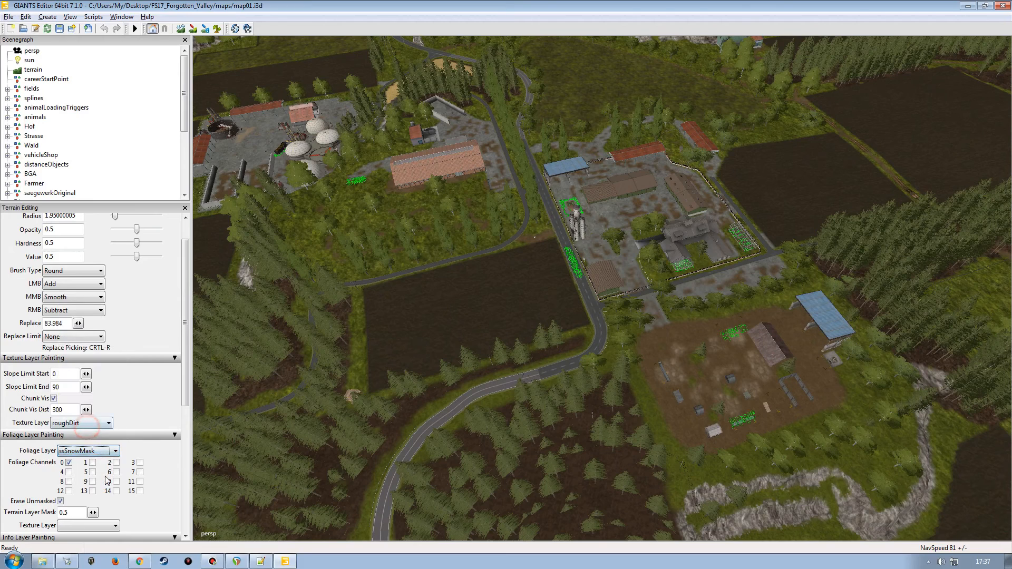
click(217, 28)
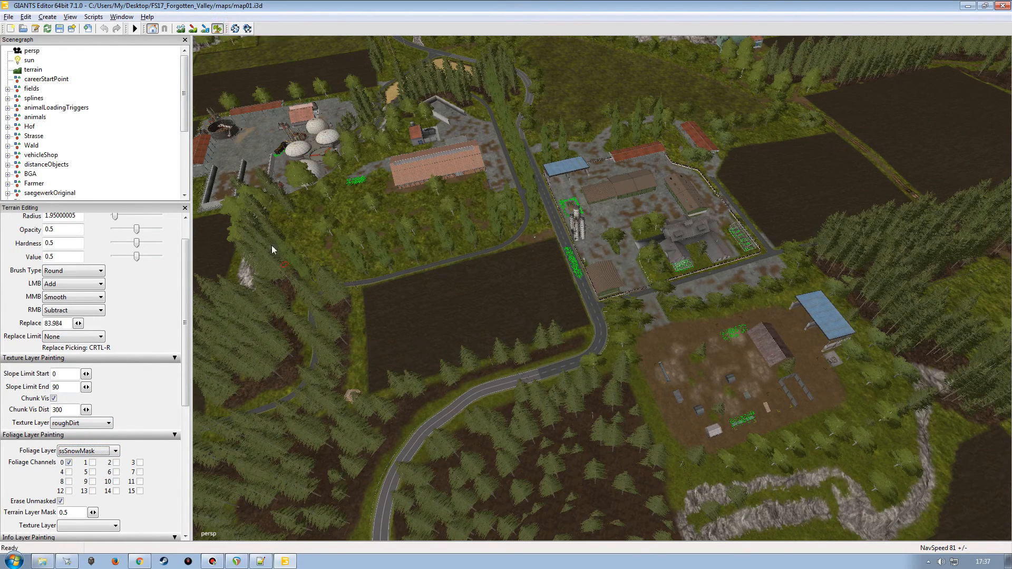
Step: Close the Scenegraph and Terrain Editing panels so the 3D view fills the window
click(185, 39)
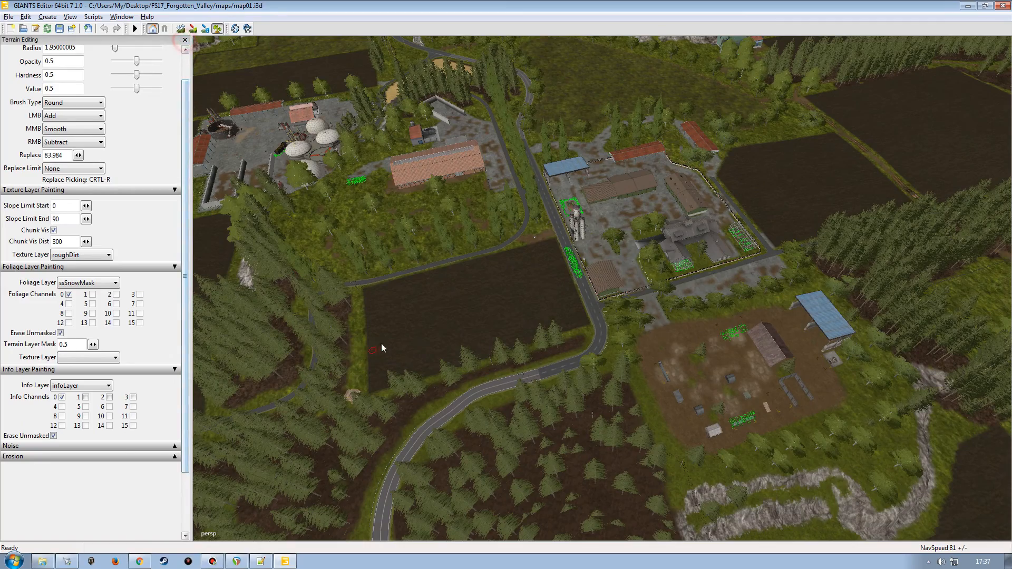
click(185, 39)
Step: Widen the ssSnowMask strip across the road beside the silos and extend it along the road past the brown-roofed barn
mouse_move(360, 294)
alt+mouse_down()
mouse_move(412, 365)
mouse_move(497, 343)
alt+mouse_up()
scroll(489, 352, up, 4)
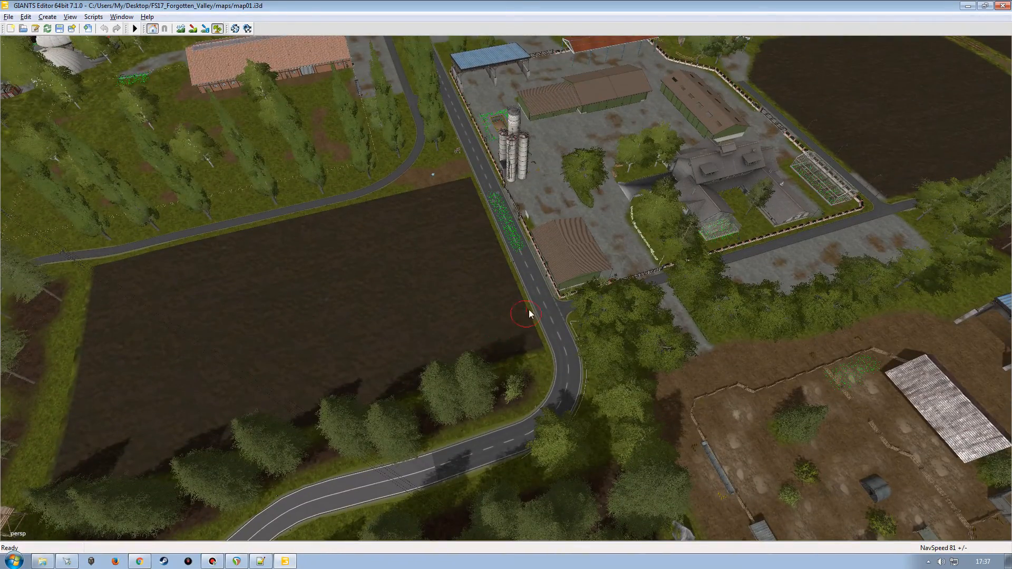
alt+drag(530, 308, 413, 253)
scroll(514, 316, up, 4)
scroll(417, 264, down, 5)
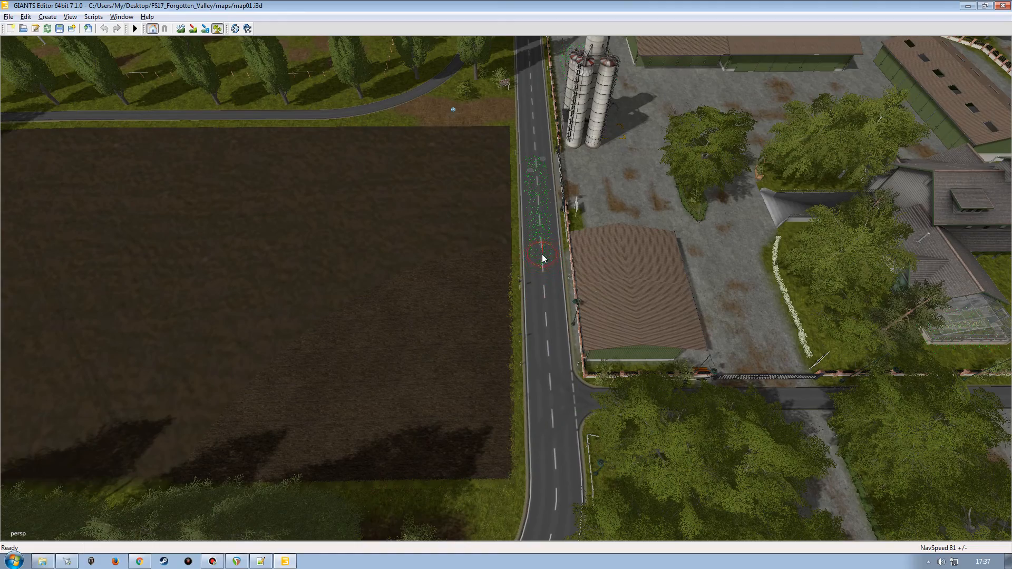
alt+drag(544, 259, 556, 265)
scroll(552, 240, up, 4)
alt+drag(549, 217, 542, 230)
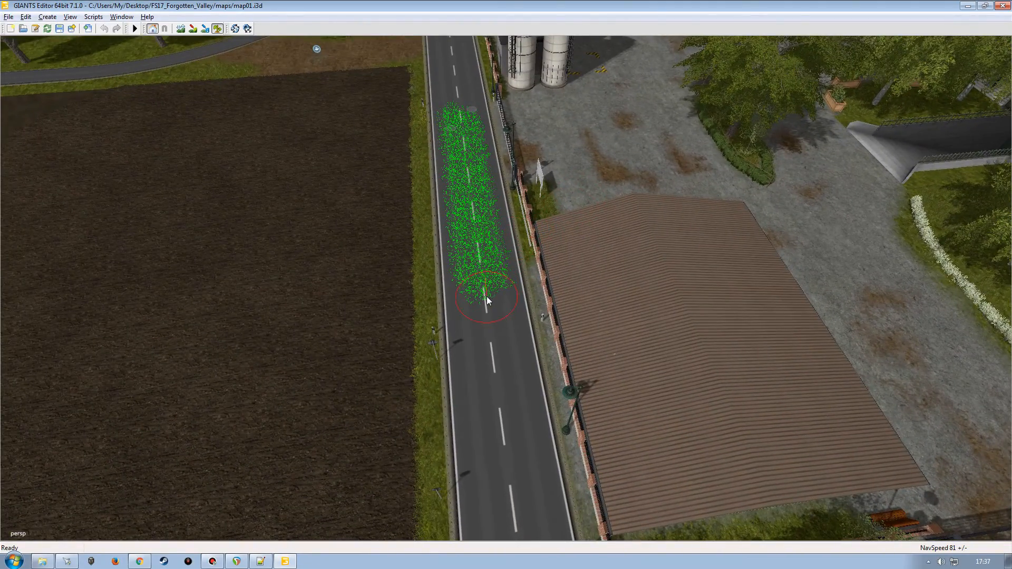
click(472, 233)
mouse_move(478, 248)
mouse_down()
mouse_move(505, 385)
mouse_move(505, 332)
mouse_up()
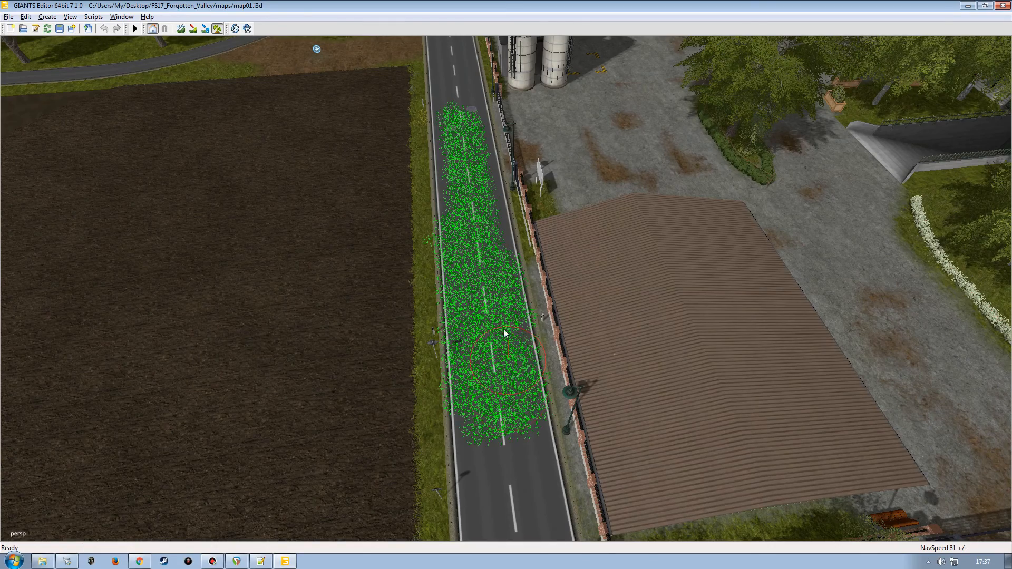
mouse_move(485, 176)
mouse_down()
mouse_move(460, 145)
mouse_move(461, 248)
mouse_up()
Step: Examine the widened ssSnowMask area on the road from close up and from farther away
mouse_move(463, 336)
alt+mouse_down()
mouse_move(465, 324)
mouse_move(442, 357)
mouse_move(447, 341)
alt+mouse_up()
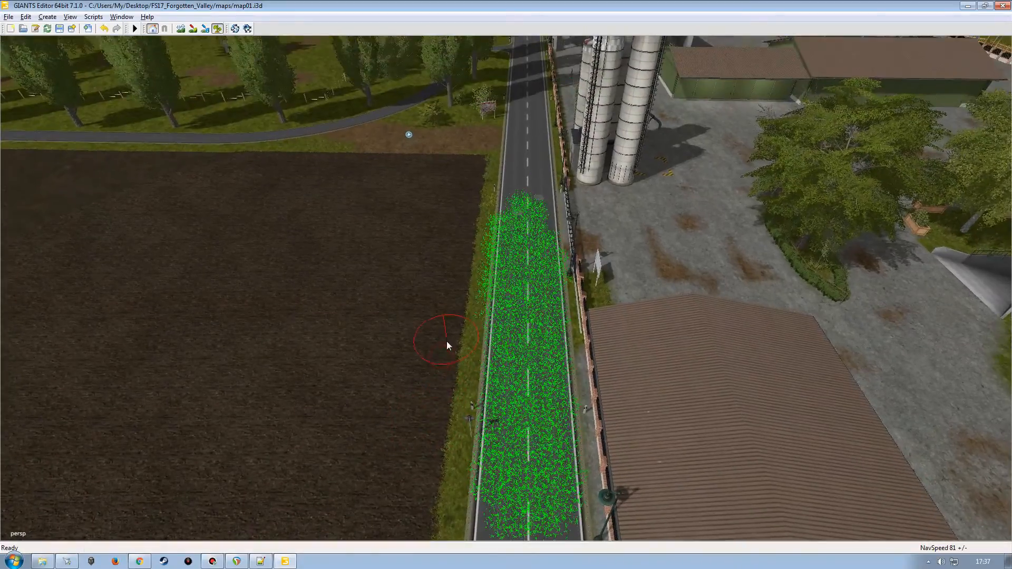
alt+right_drag(447, 341, 447, 294)
alt+drag(447, 294, 497, 309)
alt+right_drag(500, 314, 457, 330)
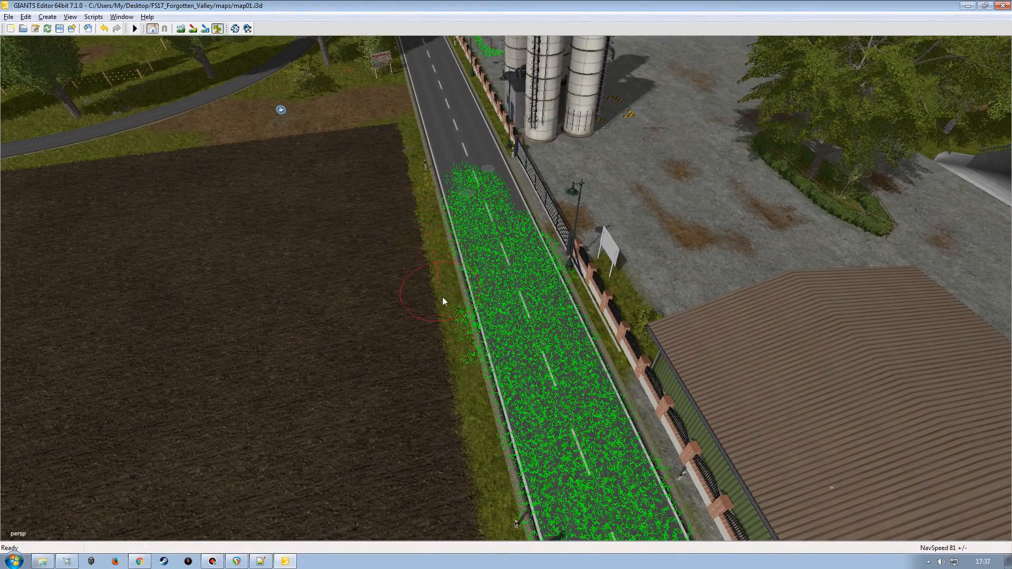
alt+drag(447, 360, 410, 335)
alt+right_drag(410, 335, 438, 359)
alt+drag(437, 359, 512, 342)
alt+right_drag(512, 342, 452, 379)
alt+drag(452, 379, 423, 413)
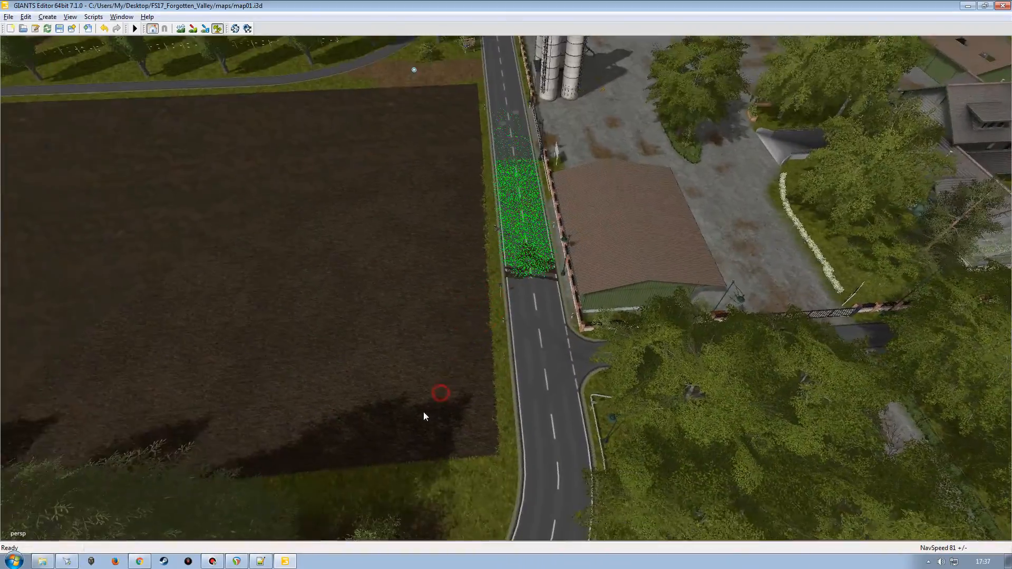
alt+right_drag(424, 413, 443, 390)
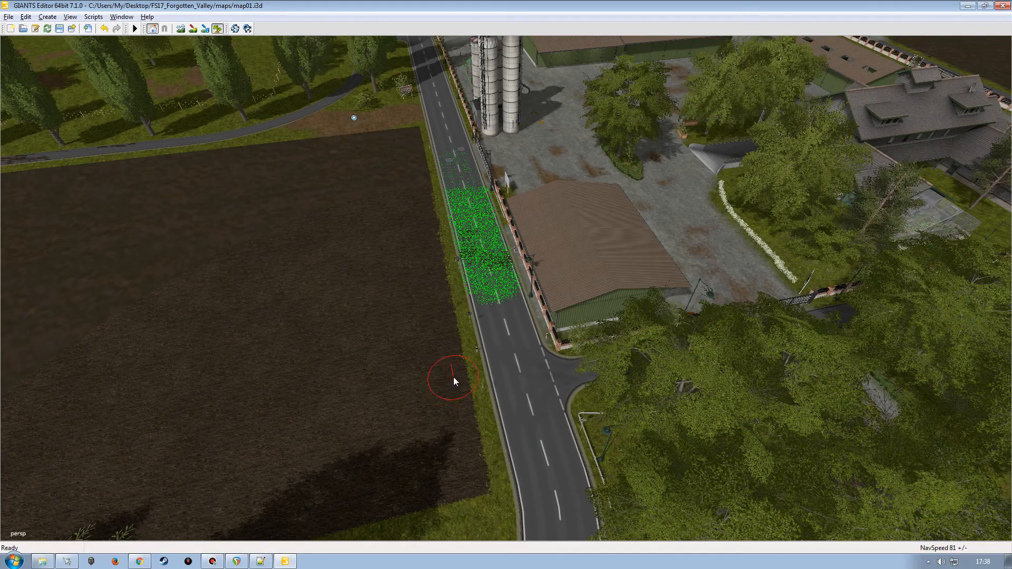
scroll(542, 370, down, 5)
alt+drag(471, 393, 444, 375)
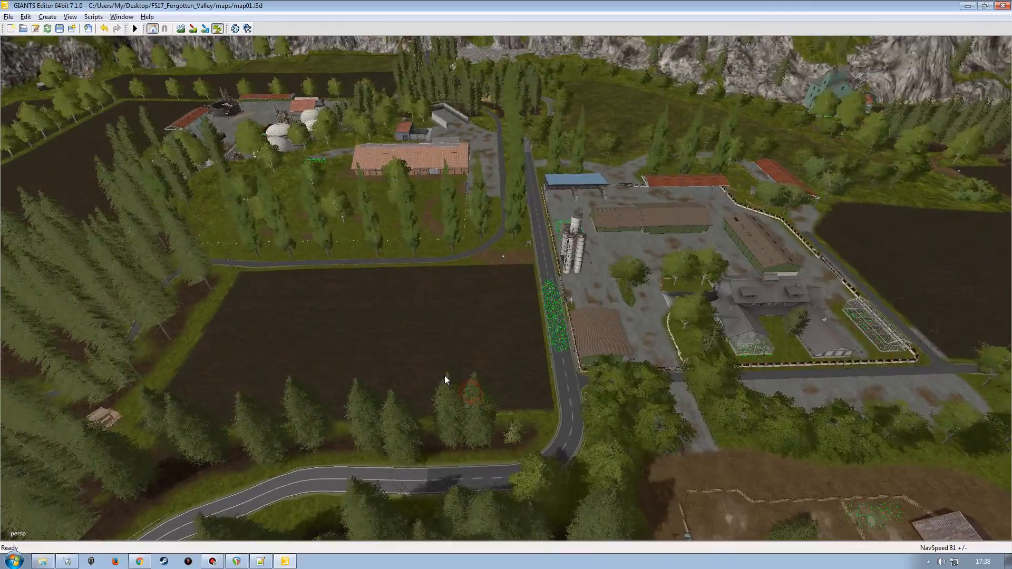
Step: Examine the silage bunker, the farmyards and the masked road stretch from several viewpoints around the map
alt+drag(378, 350, 362, 296)
alt+right_drag(362, 296, 456, 166)
alt+drag(455, 165, 406, 310)
alt+right_drag(406, 309, 476, 289)
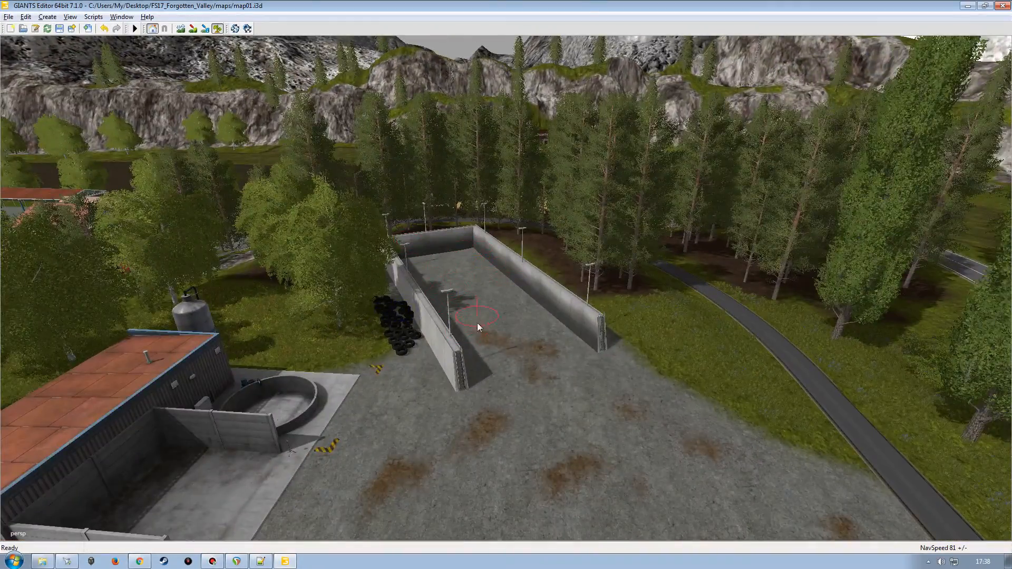
alt+right_drag(477, 323, 416, 355)
alt+drag(417, 356, 476, 356)
alt+right_drag(477, 355, 432, 364)
alt+drag(432, 364, 453, 445)
alt+right_drag(453, 446, 467, 425)
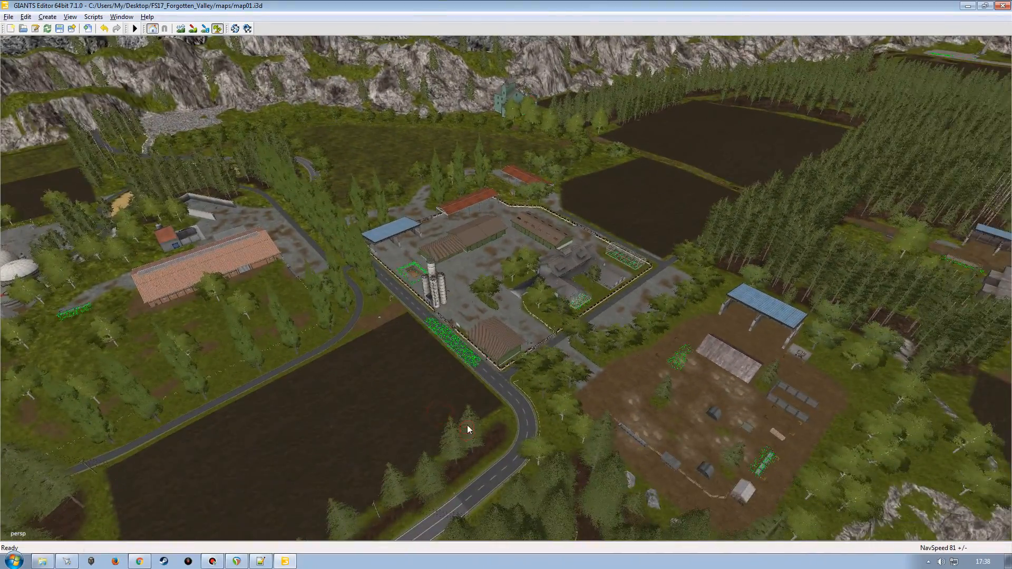
alt+drag(467, 425, 483, 443)
alt+right_drag(483, 443, 481, 377)
alt+drag(481, 377, 338, 348)
alt+drag(416, 358, 367, 346)
alt+drag(403, 345, 411, 371)
mouse_move(412, 371)
alt+right_down()
mouse_move(441, 361)
mouse_move(410, 368)
alt+right_up()
alt+drag(411, 369, 457, 365)
mouse_move(456, 366)
alt+right_down()
mouse_move(463, 370)
mouse_move(448, 370)
alt+right_up()
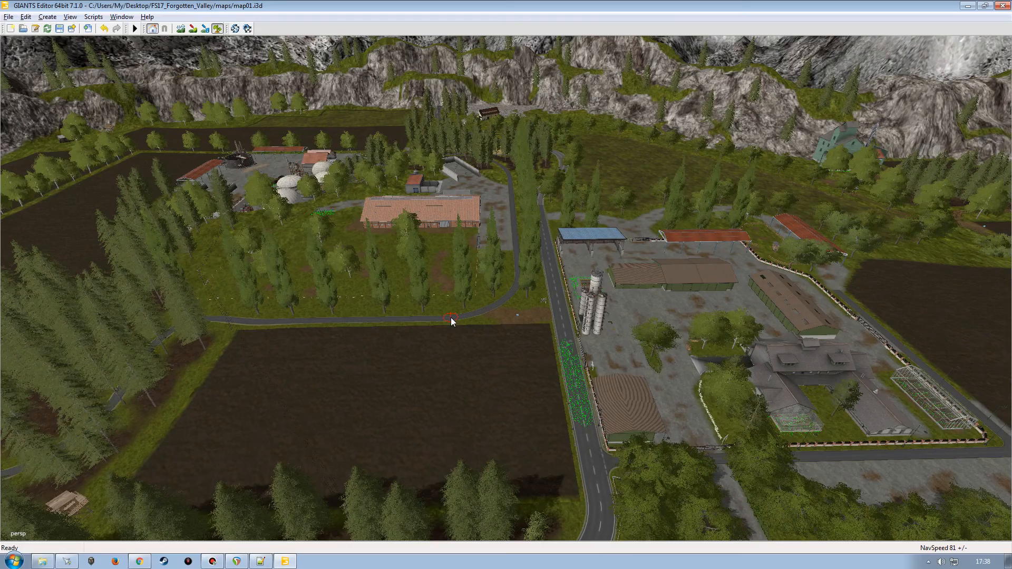
mouse_move(441, 299)
alt+mouse_down()
mouse_move(454, 328)
mouse_move(444, 307)
alt+mouse_up()
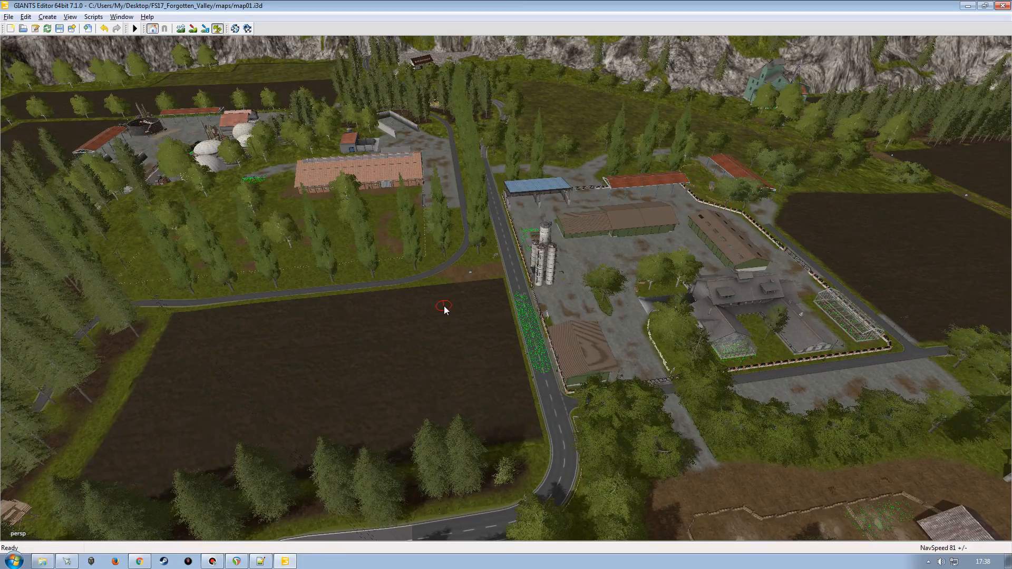
mouse_move(444, 307)
alt+mouse_down()
mouse_move(462, 334)
mouse_move(508, 275)
mouse_move(439, 290)
mouse_move(454, 293)
mouse_move(507, 294)
mouse_move(444, 267)
mouse_move(542, 261)
mouse_move(474, 289)
mouse_move(433, 253)
mouse_move(439, 264)
alt+mouse_up()
Step: Extend the ssSnowMask paint along the road past the brown-roofed barn, over the side-road mouth and into the bend
scroll(462, 334, up, 5)
scroll(439, 289, down, 3)
scroll(499, 300, down, 2)
scroll(486, 305, down, 2)
scroll(475, 305, up, 3)
scroll(522, 271, down, 3)
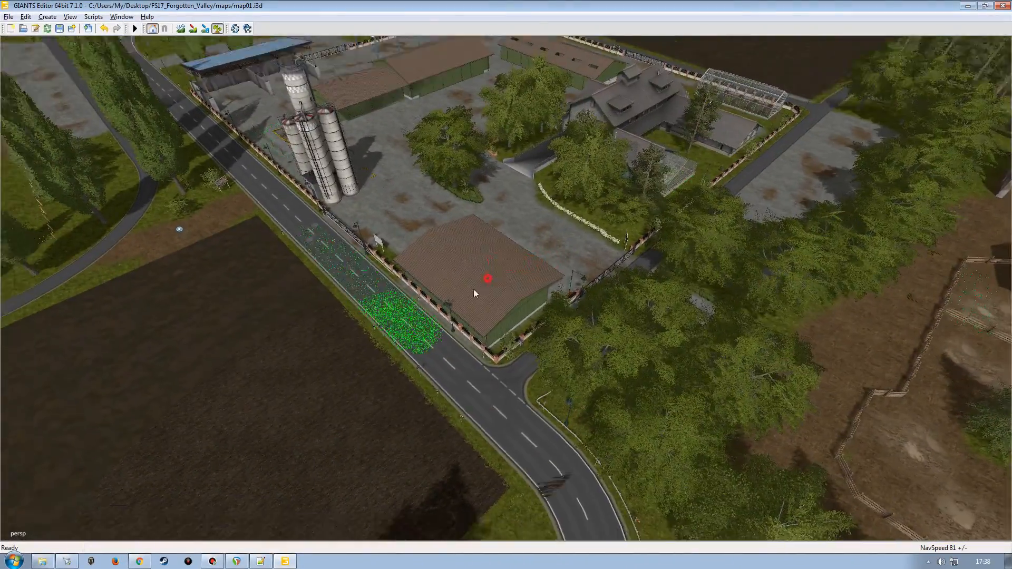
scroll(432, 253, up, 4)
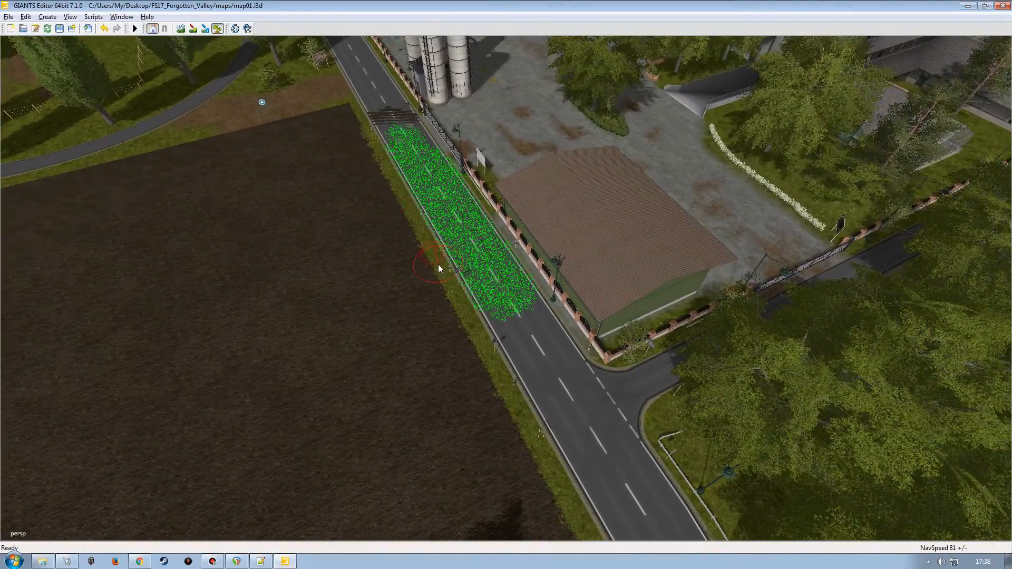
mouse_move(550, 354)
mouse_down()
mouse_move(502, 291)
mouse_move(533, 320)
mouse_move(600, 436)
mouse_move(601, 397)
mouse_move(640, 384)
mouse_move(578, 398)
mouse_up()
scroll(579, 398, down, 3)
alt+right_drag(580, 398, 574, 365)
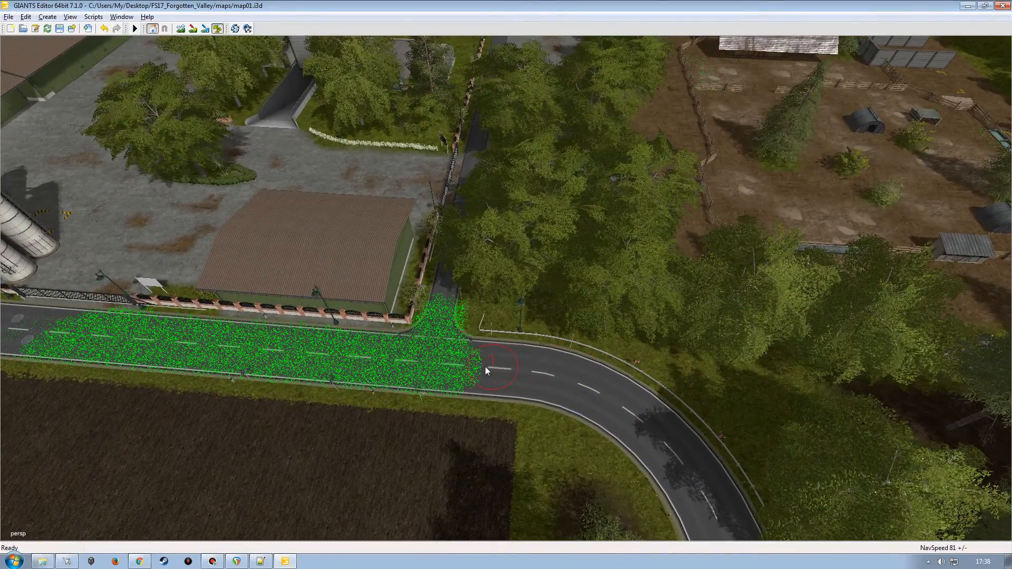
mouse_move(541, 367)
mouse_down()
mouse_move(584, 385)
mouse_move(545, 384)
mouse_move(606, 386)
mouse_move(641, 418)
mouse_move(473, 365)
mouse_move(533, 416)
mouse_move(555, 391)
mouse_move(596, 395)
mouse_up()
scroll(533, 416, down, 3)
scroll(555, 391, up, 3)
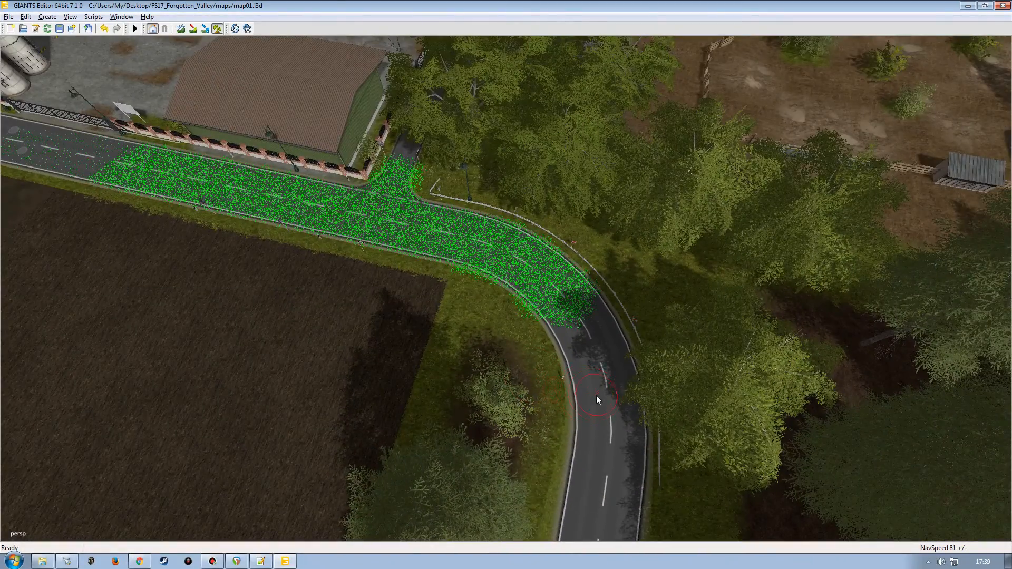
Step: Paint ssSnowMask around the rest of the bend past the junction and fill in its inner lane
scroll(576, 309, down, 2)
drag(602, 358, 609, 487)
mouse_move(609, 488)
alt+mouse_down()
mouse_move(601, 420)
mouse_move(594, 454)
mouse_move(536, 378)
alt+mouse_up()
scroll(595, 454, down, 3)
scroll(541, 396, up, 4)
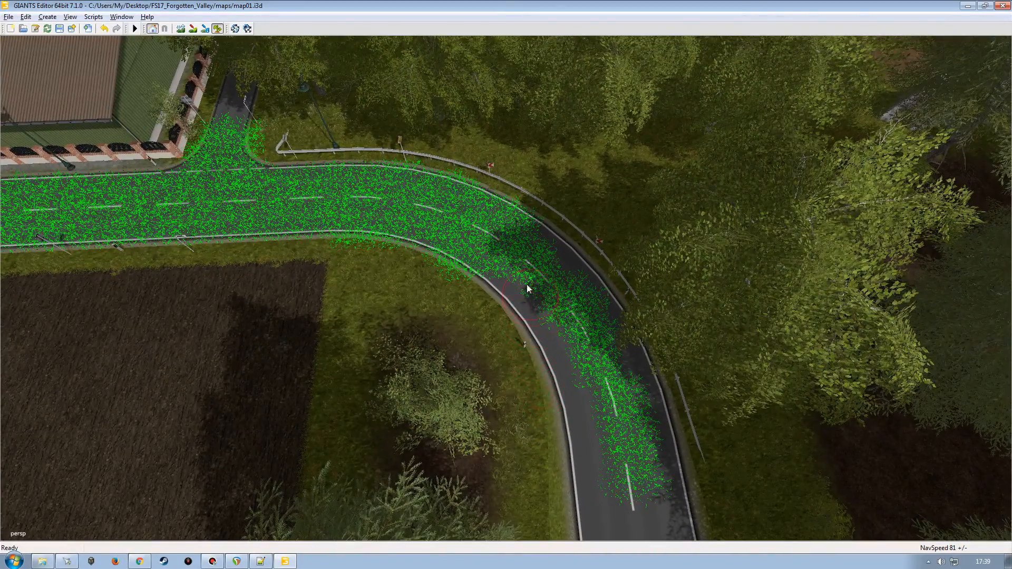
mouse_move(492, 260)
mouse_down()
mouse_move(553, 328)
mouse_move(572, 367)
mouse_up()
mouse_move(556, 273)
mouse_down()
mouse_move(611, 352)
mouse_move(624, 416)
mouse_move(574, 379)
mouse_move(535, 372)
mouse_up()
Step: Paint ssSnowMask across both lanes of the next road stretch between the conifers, under the power lines
alt+right_drag(599, 328, 488, 290)
mouse_move(489, 287)
alt+mouse_down()
mouse_move(539, 299)
mouse_move(480, 361)
mouse_move(538, 328)
mouse_move(610, 227)
mouse_move(505, 370)
mouse_move(485, 311)
alt+mouse_up()
alt+right_drag(486, 312, 525, 300)
alt+drag(525, 301, 571, 340)
alt+right_drag(570, 341, 542, 354)
alt+drag(542, 354, 560, 343)
alt+right_drag(560, 342, 531, 305)
alt+drag(531, 306, 568, 332)
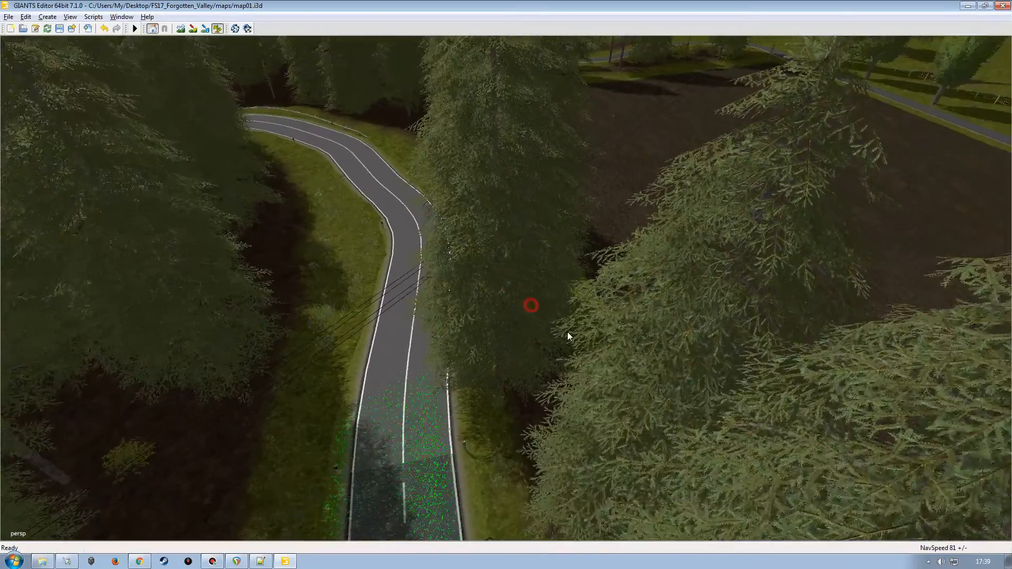
alt+right_drag(567, 331, 509, 334)
alt+drag(508, 335, 480, 331)
alt+right_drag(480, 331, 489, 304)
alt+drag(489, 303, 507, 316)
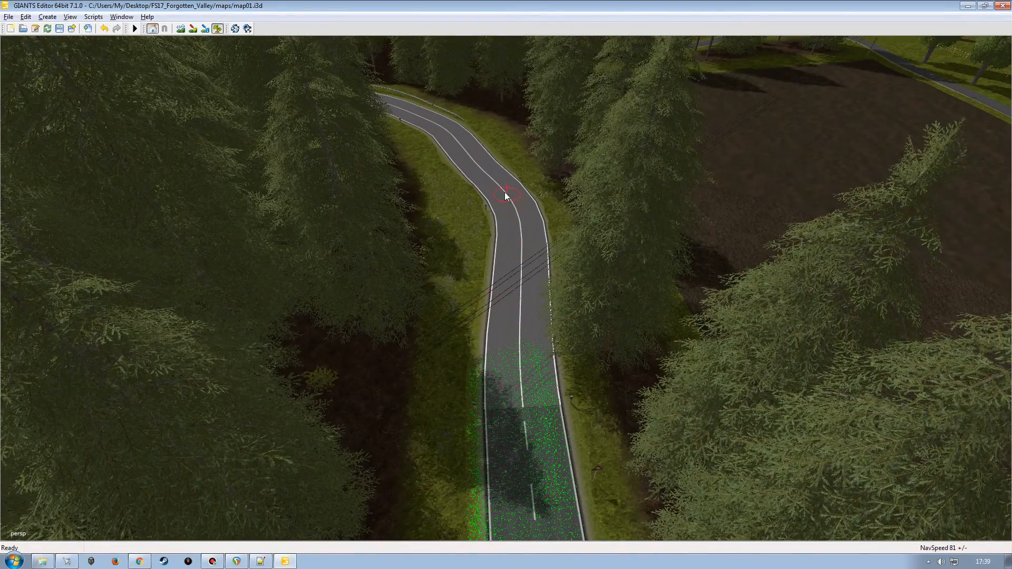
drag(506, 196, 512, 290)
mouse_move(529, 252)
mouse_down()
mouse_move(529, 215)
mouse_move(509, 194)
mouse_up()
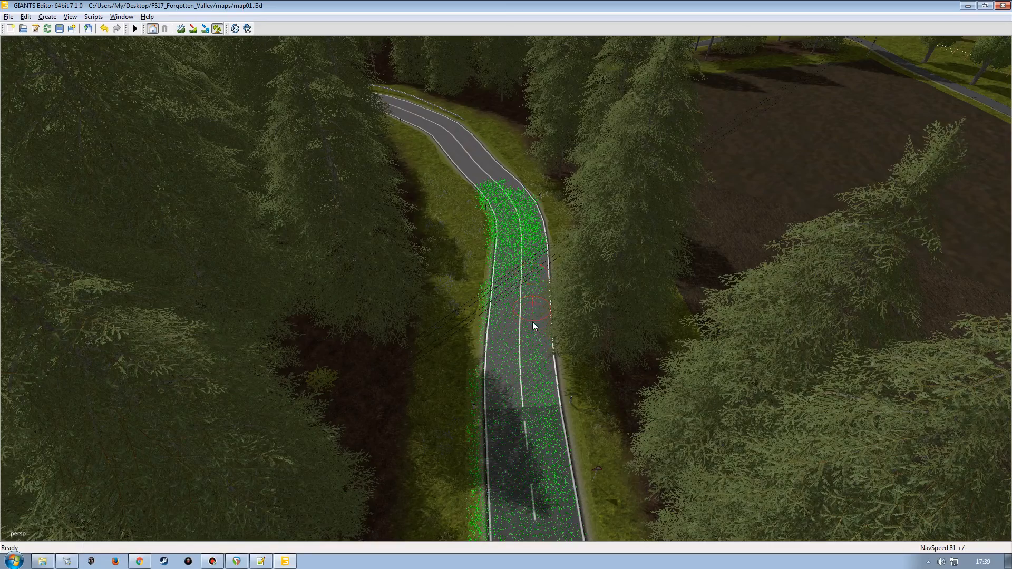
Step: Continue the ssSnowMask paint up the forest road beyond the power lines and fill gaps in the lanes
alt+drag(532, 322, 485, 288)
alt+right_drag(485, 288, 455, 305)
alt+drag(455, 305, 432, 335)
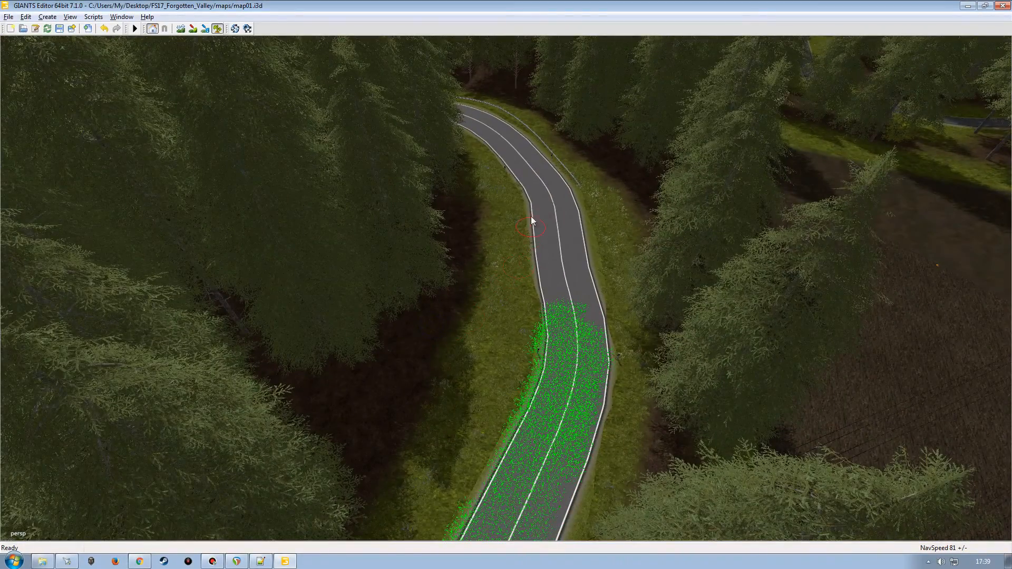
mouse_move(543, 199)
mouse_down()
mouse_move(549, 290)
mouse_move(571, 293)
mouse_move(559, 195)
mouse_move(597, 349)
mouse_move(581, 387)
mouse_move(556, 405)
mouse_up()
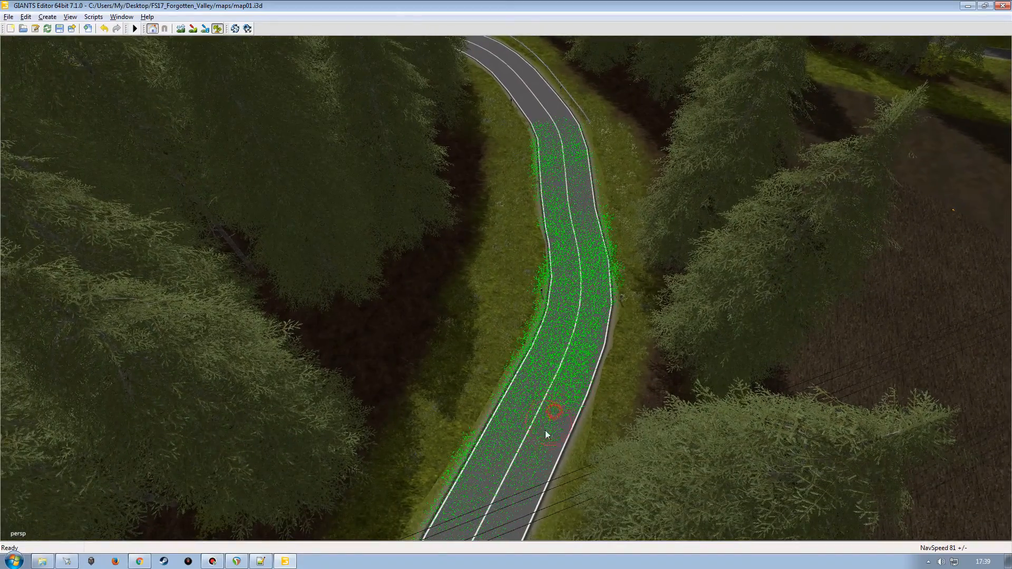
drag(553, 464, 587, 319)
Step: Paint ssSnowMask along both lanes of the forest curve near the wooden hunting stand
mouse_move(549, 364)
alt+mouse_down()
mouse_move(553, 292)
mouse_move(454, 337)
alt+mouse_up()
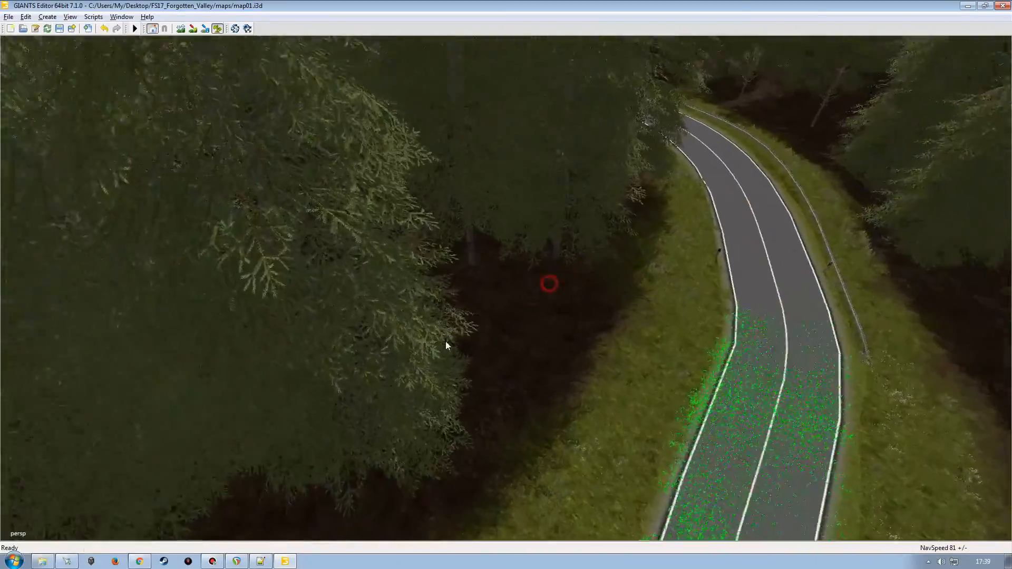
alt+right_drag(454, 336, 505, 351)
alt+drag(505, 351, 520, 299)
alt+right_drag(520, 299, 451, 359)
alt+drag(451, 359, 512, 289)
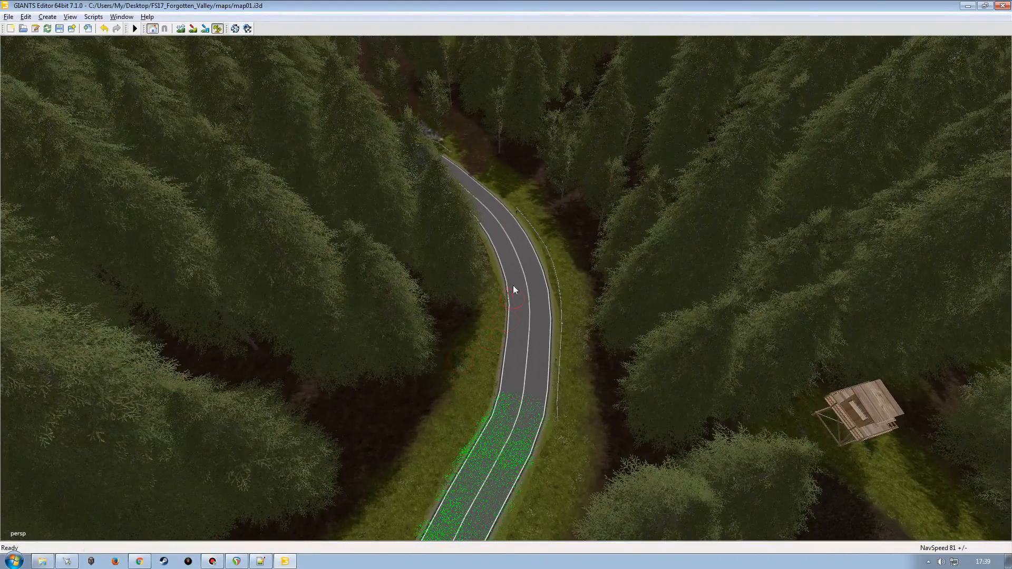
drag(521, 354, 530, 406)
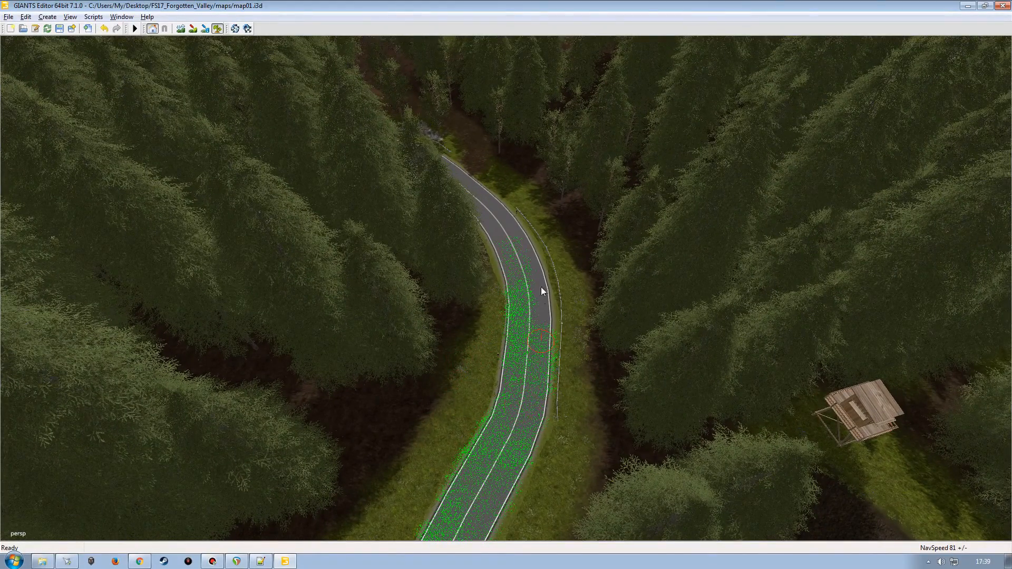
Step: Extend the ssSnowMask paint along the forest road up to the bend beside the rocks
alt+drag(529, 329, 534, 243)
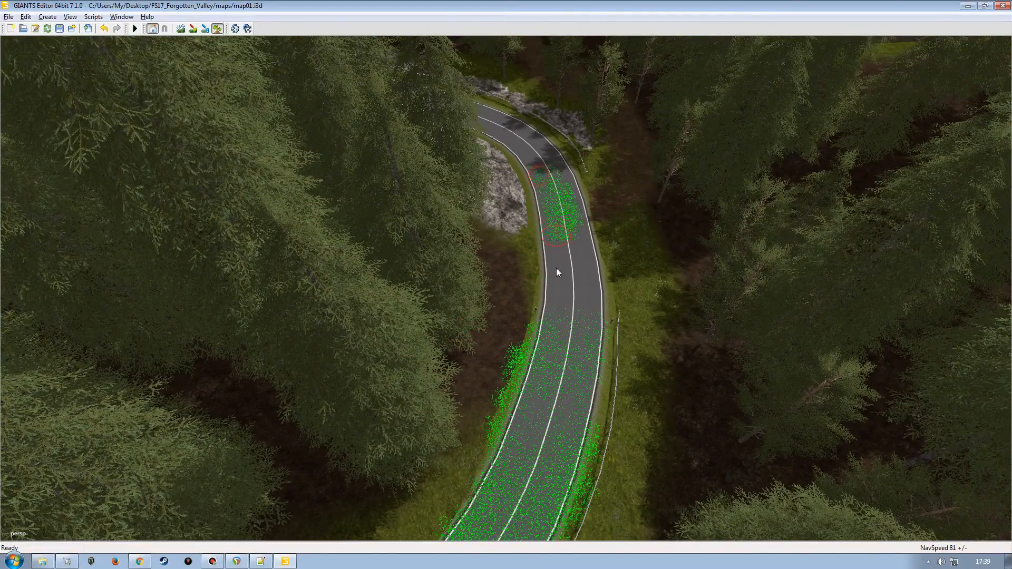
mouse_move(584, 334)
mouse_down()
mouse_move(571, 206)
mouse_move(518, 142)
mouse_up()
alt+drag(534, 263, 435, 262)
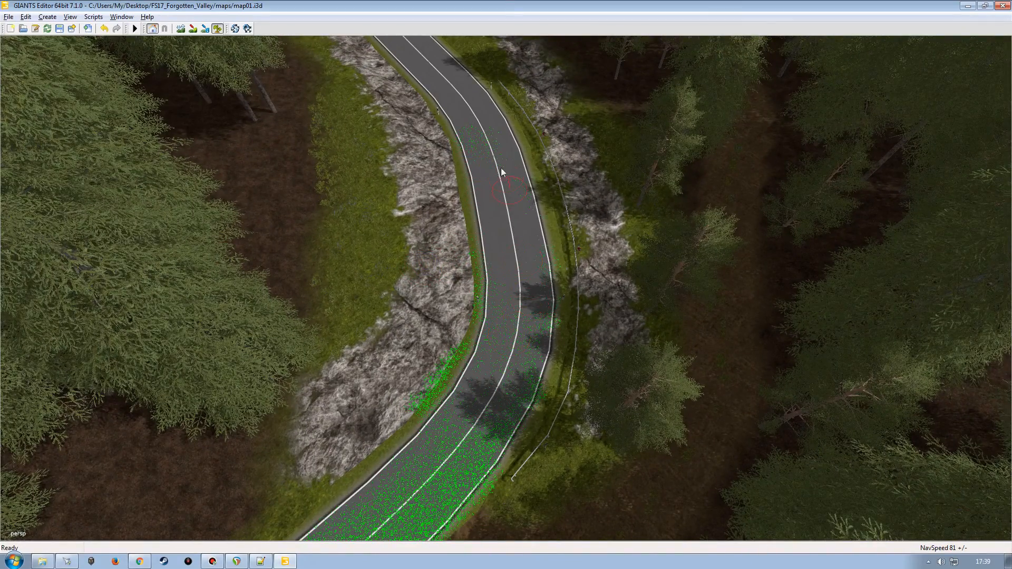
Step: Examine the ssSnowMask coverage on the rocky bend from close up and from farther away
alt+drag(484, 196, 473, 350)
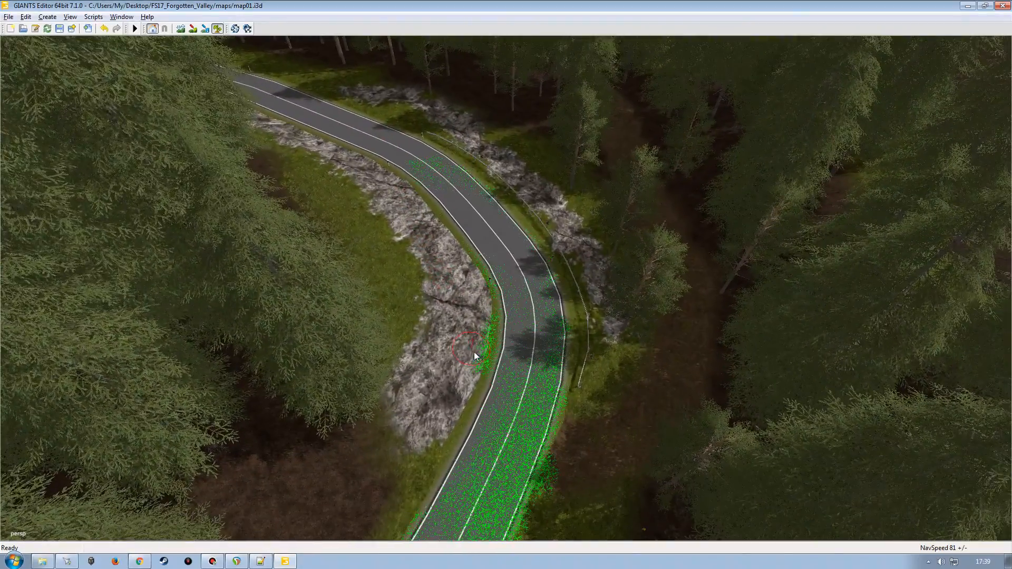
mouse_move(517, 431)
alt+mouse_down()
mouse_move(506, 441)
mouse_move(523, 428)
alt+mouse_up()
alt+right_drag(523, 428, 527, 378)
alt+drag(527, 379, 498, 396)
alt+right_drag(494, 393, 495, 379)
alt+drag(497, 370, 505, 367)
alt+right_drag(504, 367, 501, 386)
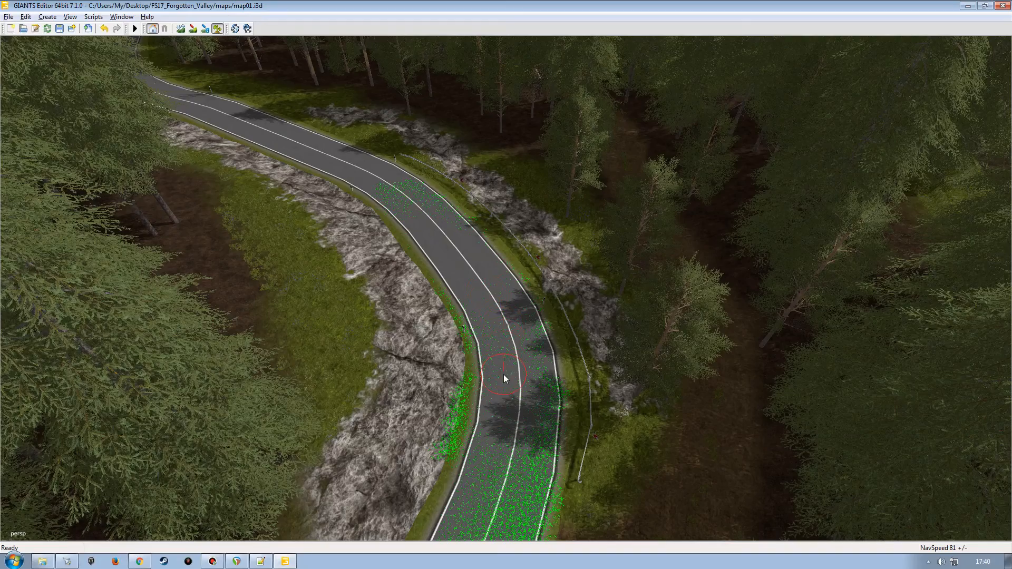
scroll(441, 233, up, 10)
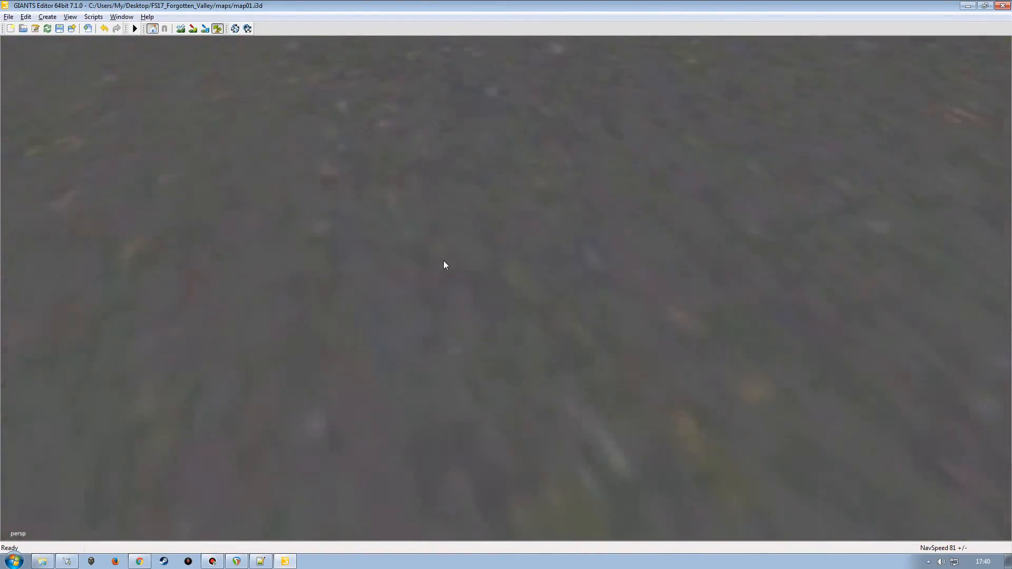
scroll(444, 260, up, 2)
alt+drag(444, 261, 469, 353)
scroll(429, 230, down, 2)
scroll(427, 269, down, 3)
scroll(525, 306, down, 3)
scroll(498, 297, up, 2)
scroll(498, 296, down, 2)
alt+drag(498, 297, 432, 231)
scroll(463, 252, down, 3)
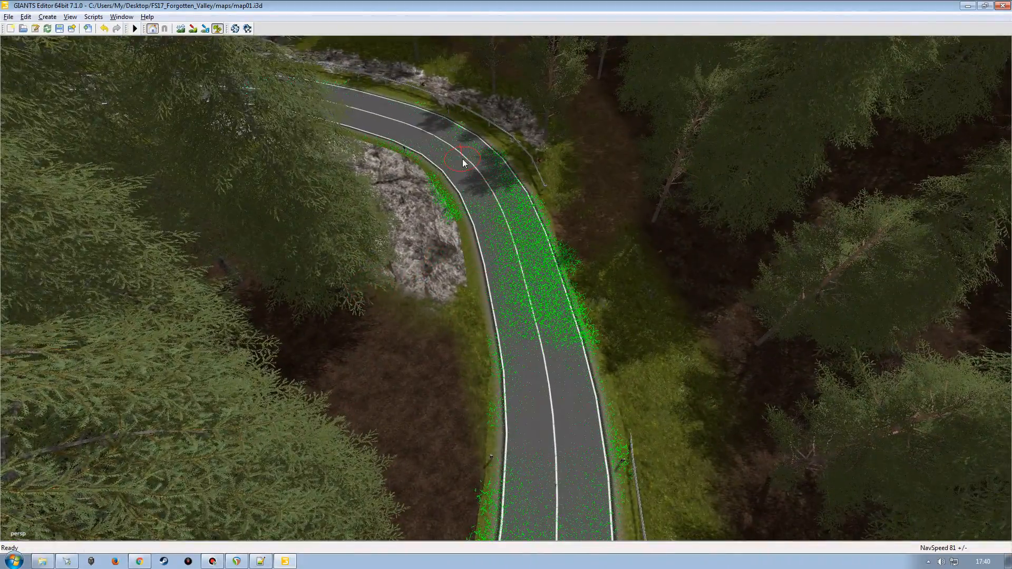
scroll(473, 291, down, 3)
alt+drag(473, 291, 514, 285)
scroll(492, 296, up, 2)
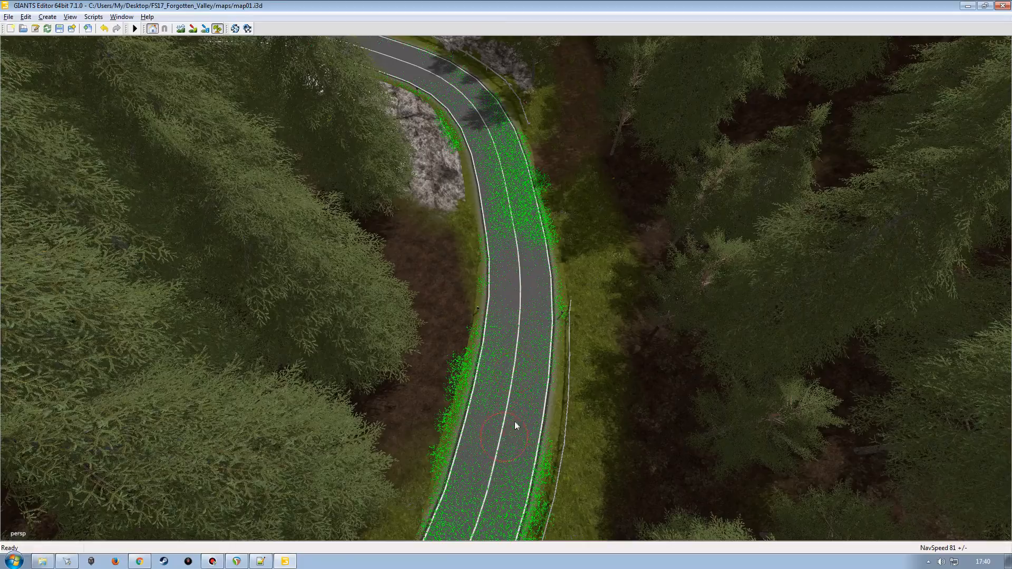
alt+drag(515, 369, 452, 328)
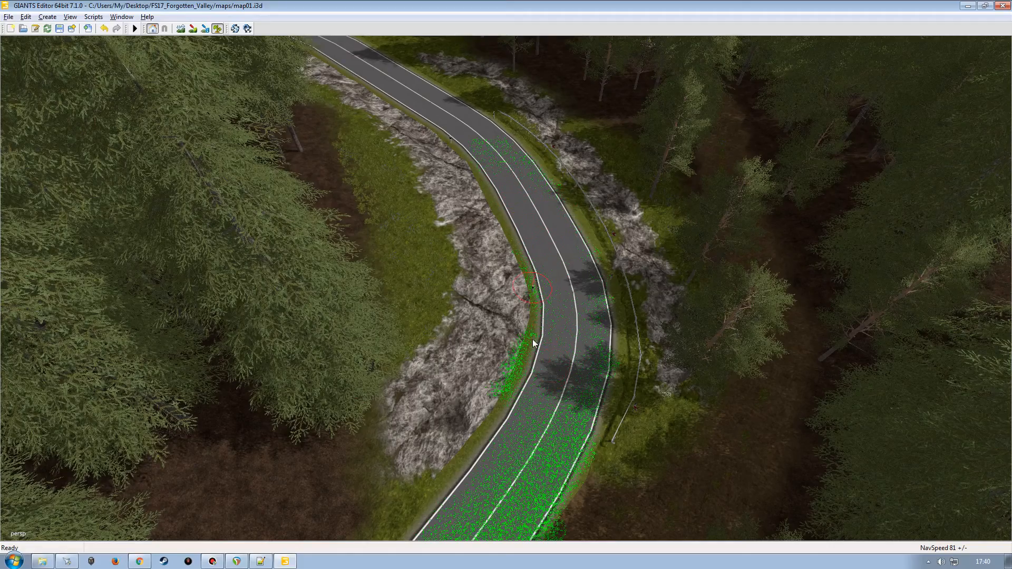
Step: Paint ssSnowMask along the road stretch beyond the rocky bend, between the rock banks
alt+drag(498, 356, 422, 337)
alt+right_drag(422, 337, 412, 343)
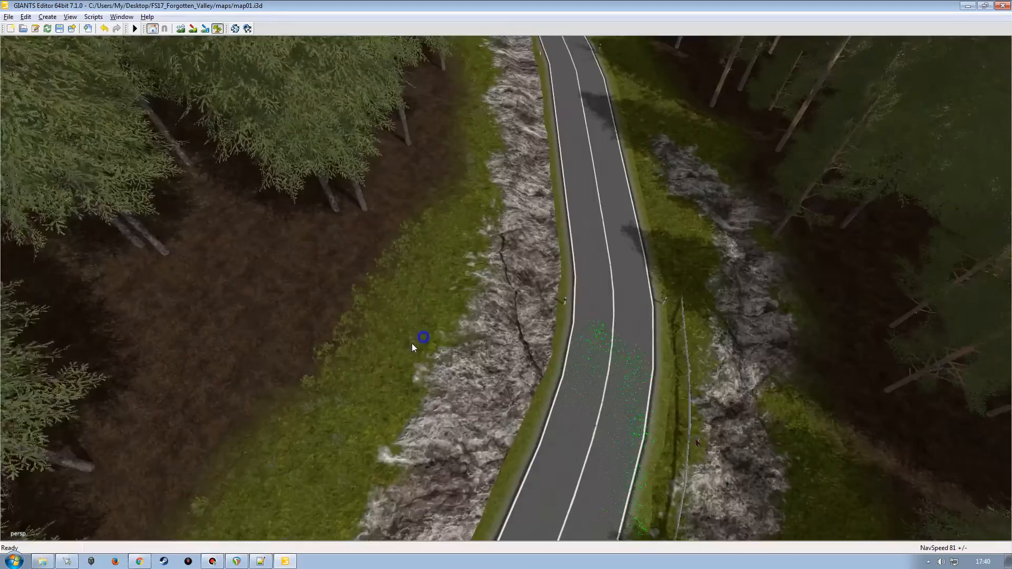
alt+drag(412, 343, 482, 272)
alt+right_drag(483, 273, 483, 248)
alt+drag(486, 253, 429, 307)
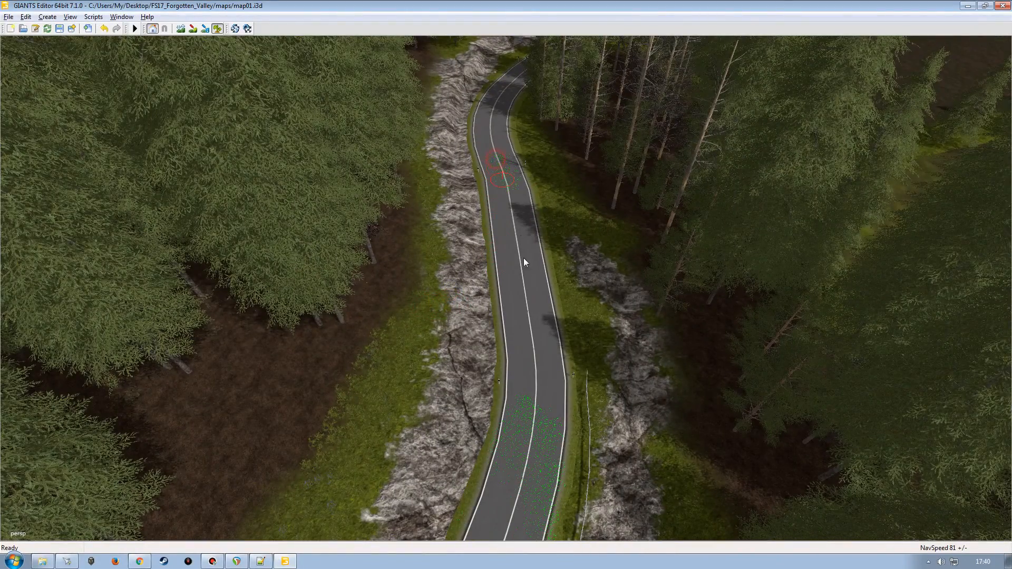
mouse_move(526, 327)
mouse_down()
mouse_move(495, 176)
mouse_move(517, 362)
mouse_move(540, 346)
mouse_move(539, 364)
mouse_up()
Step: Continue the ssSnowMask paint through the following curve where the road turns beside the bare-trunked trees
mouse_move(505, 218)
alt+mouse_down()
mouse_move(482, 208)
mouse_move(536, 226)
alt+mouse_up()
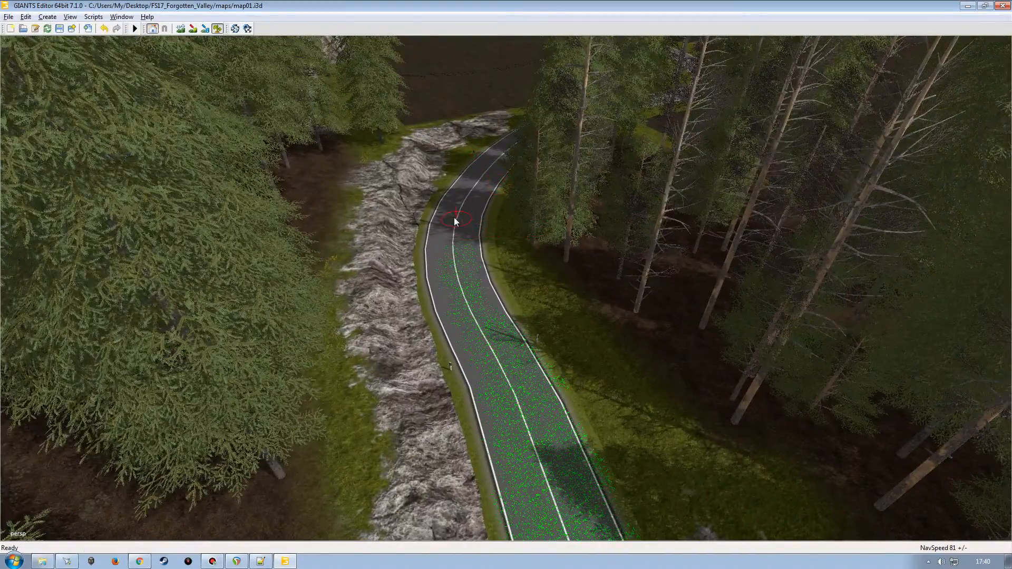
alt+drag(475, 336, 566, 385)
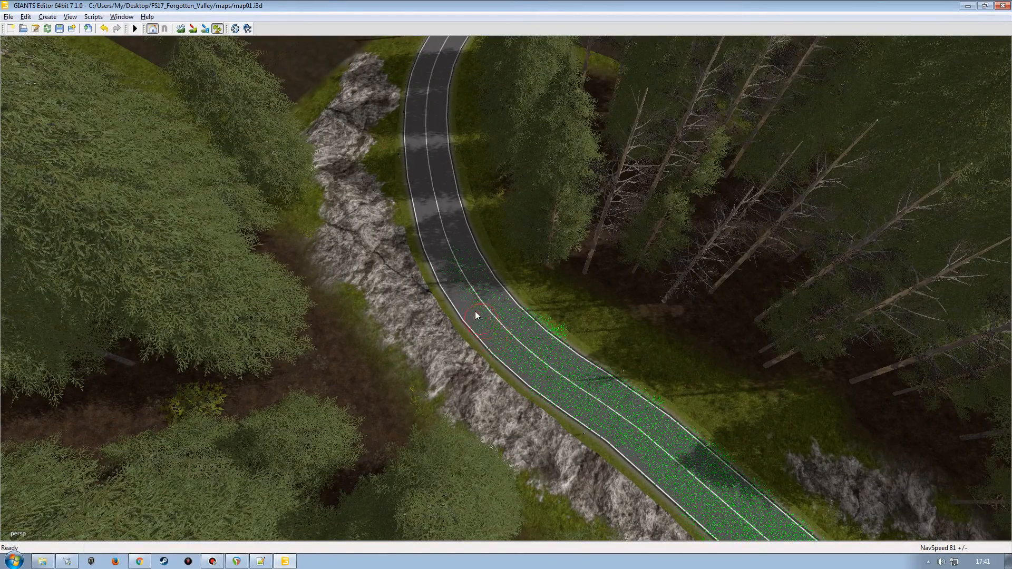
mouse_move(441, 249)
mouse_down()
mouse_move(429, 151)
mouse_move(417, 170)
mouse_up()
mouse_move(479, 271)
alt+mouse_down()
mouse_move(418, 247)
mouse_move(526, 258)
alt+mouse_up()
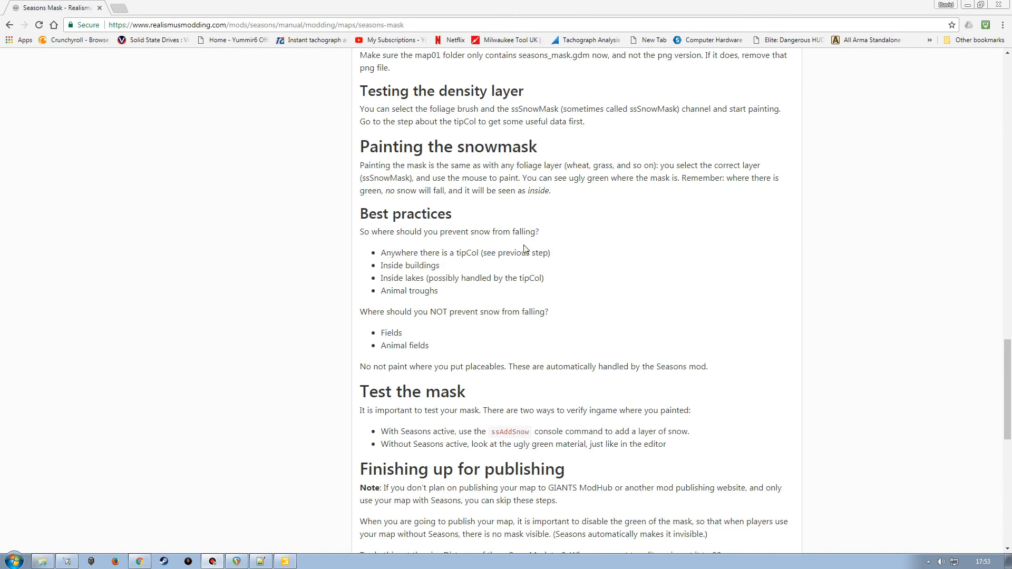
Step: In Chrome, review the Seasons Mask manual's sections on the tipCol, painting the snowmask and best practices
scroll(601, 285, up, 5)
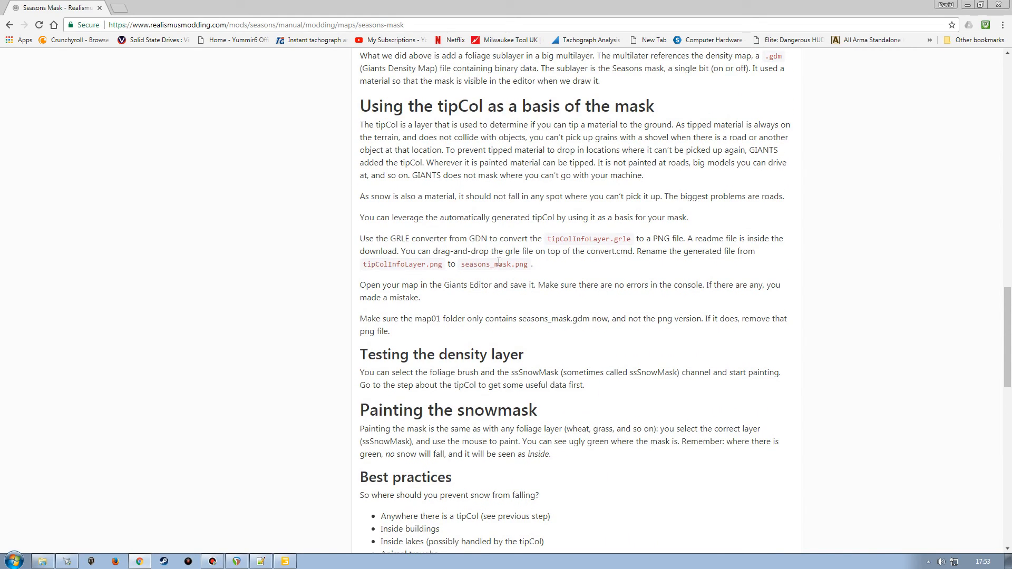
scroll(556, 282, down, 3)
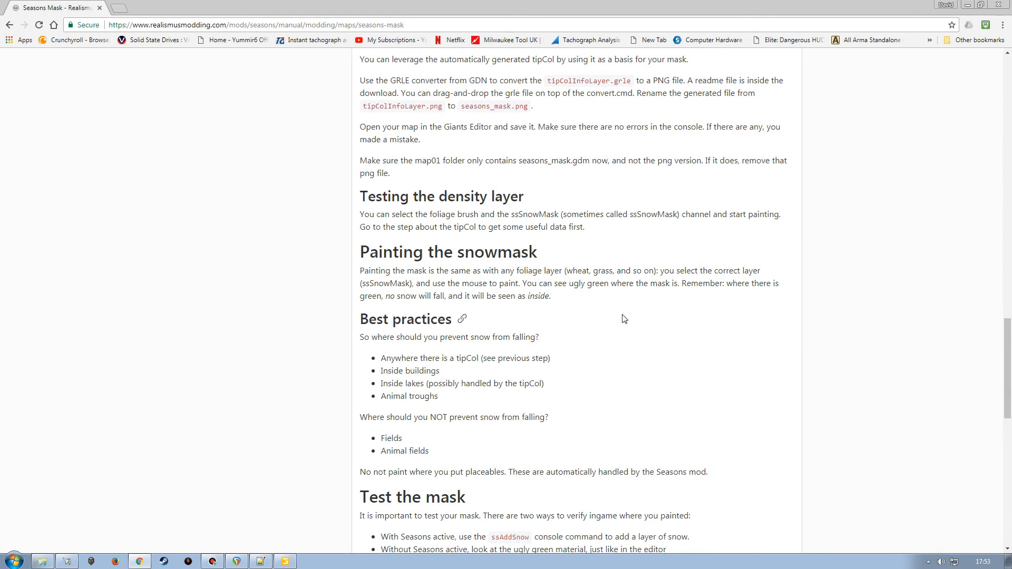
scroll(461, 319, down, 2)
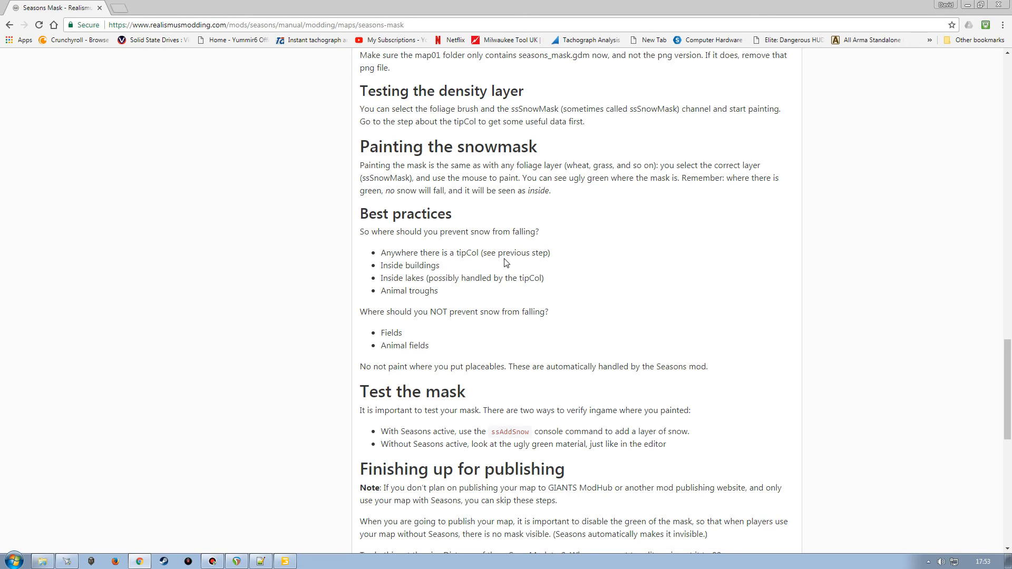
scroll(505, 262, up, 3)
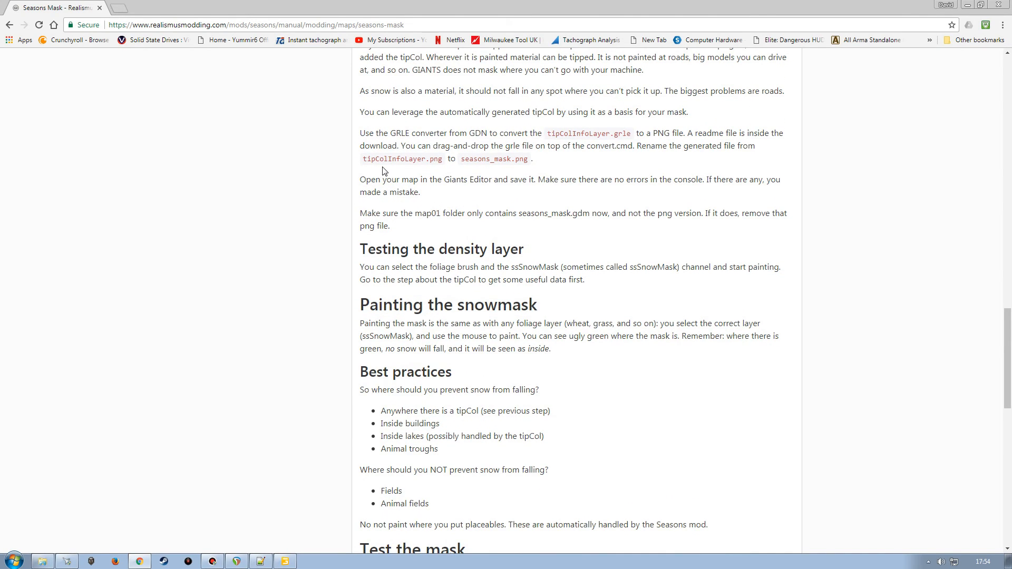
scroll(607, 285, down, 2)
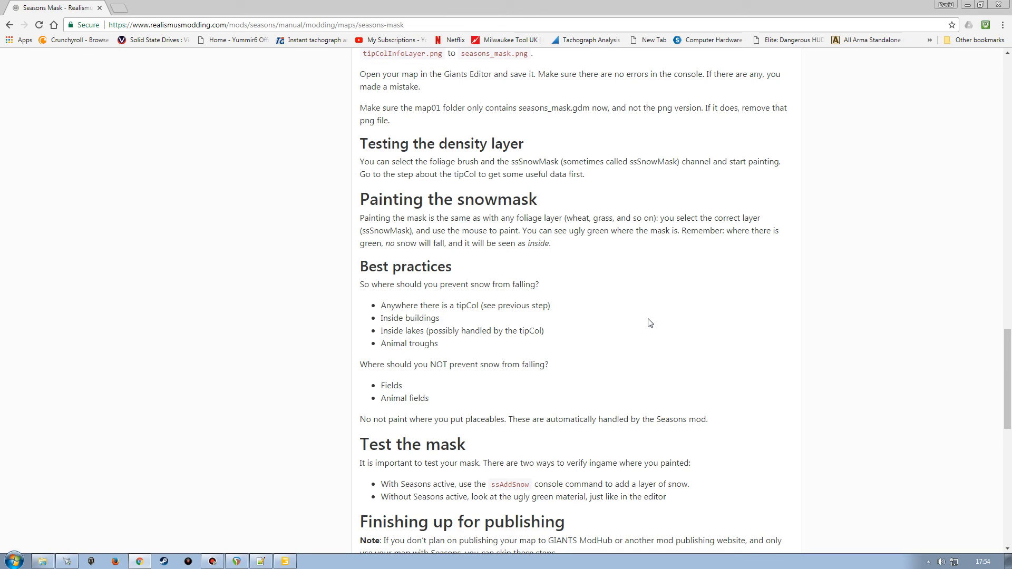
Step: Re-read the manual's tipCol instructions alongside its lists of where snow should and should not be prevented
scroll(612, 323, up, 3)
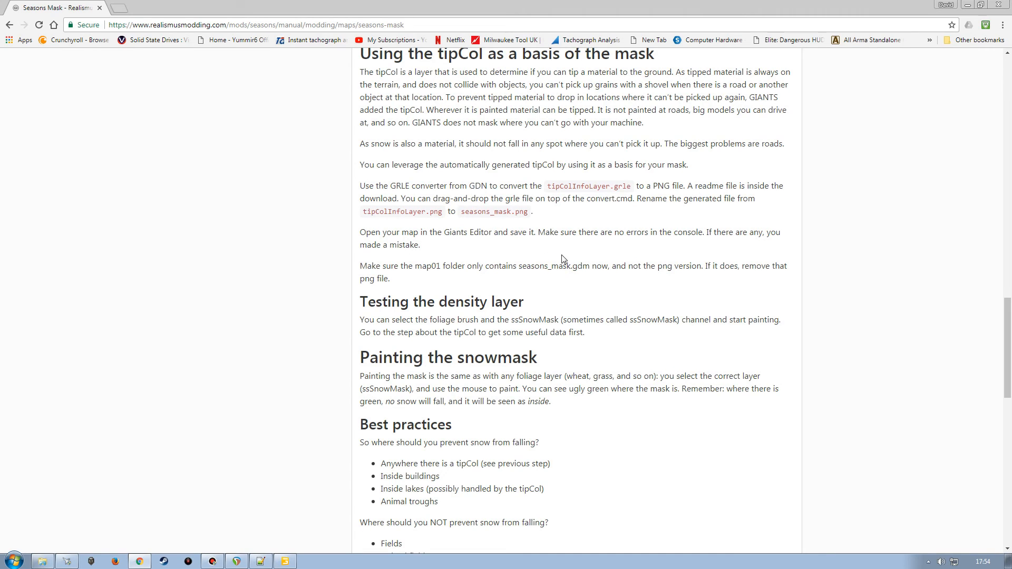
scroll(574, 261, down, 3)
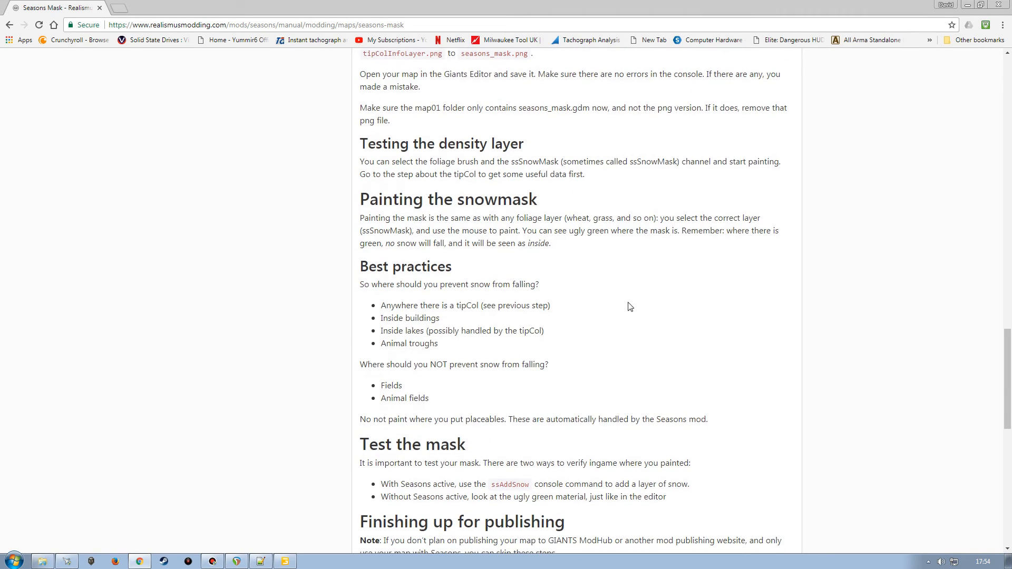
scroll(630, 306, up, 3)
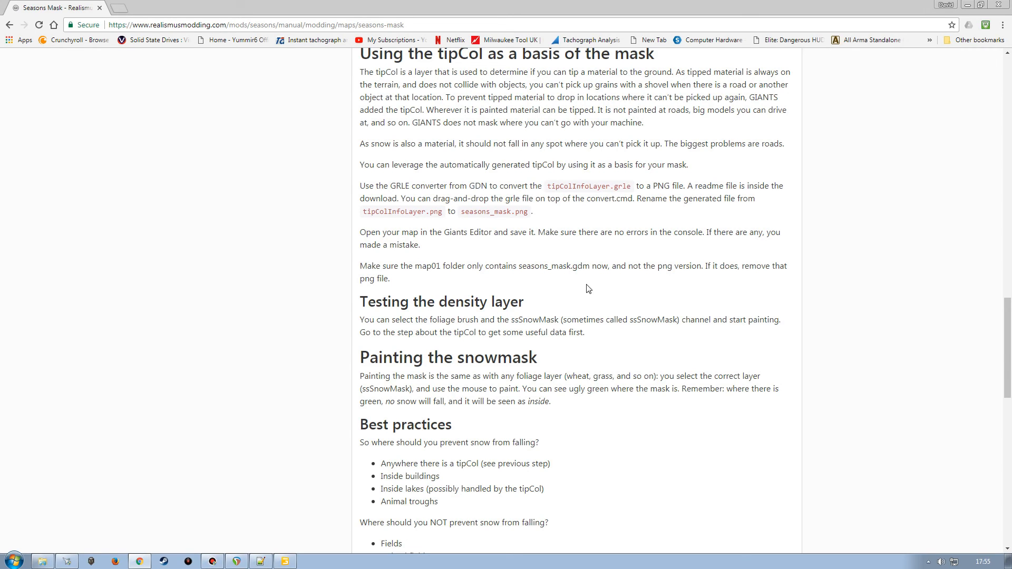
scroll(585, 288, down, 3)
scroll(615, 311, down, 1)
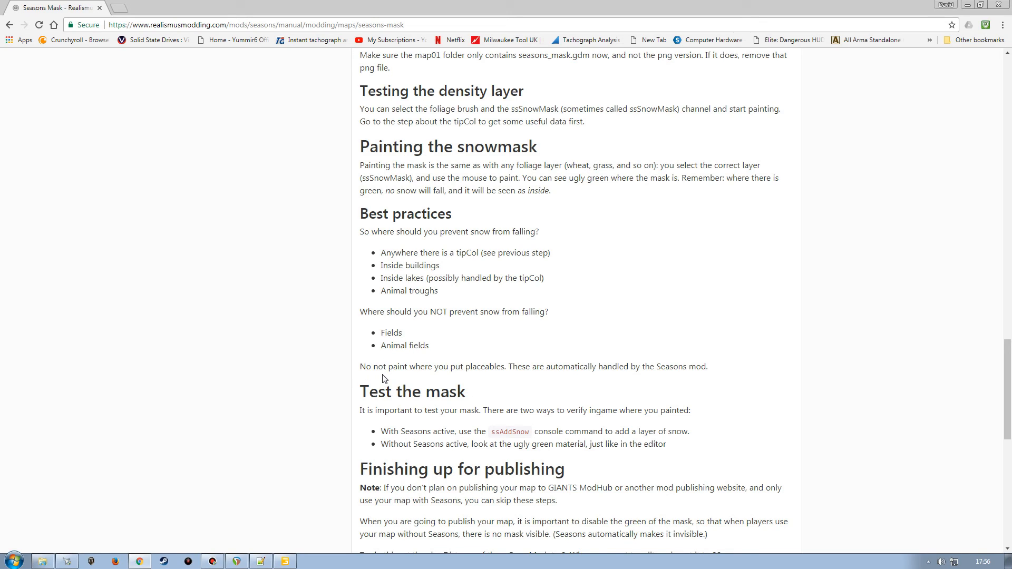
Step: Read the manual's Test the mask section, including the ssAddSnow console command and the check without Seasons active
scroll(383, 379, down, 2)
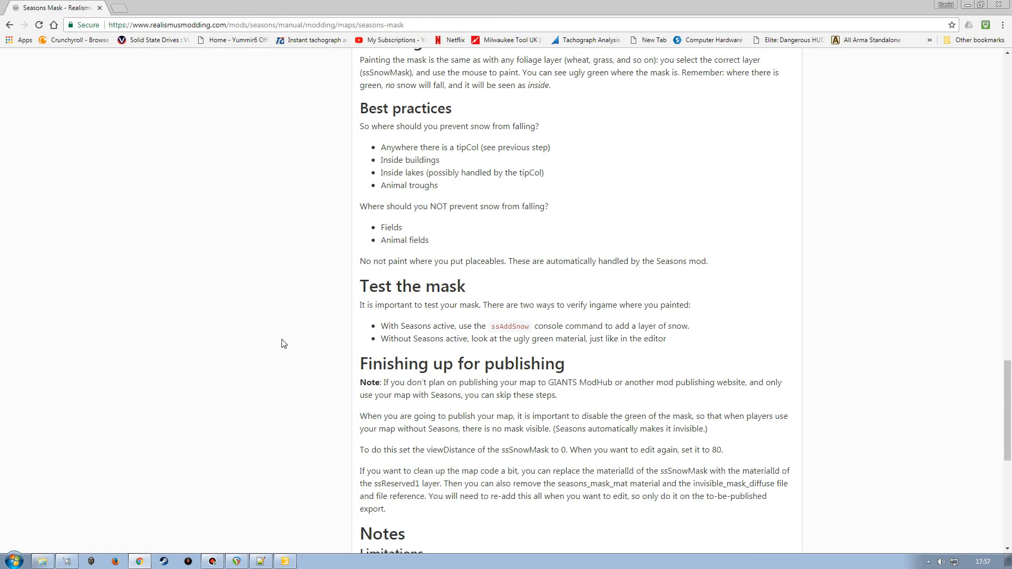
scroll(290, 340, down, 1)
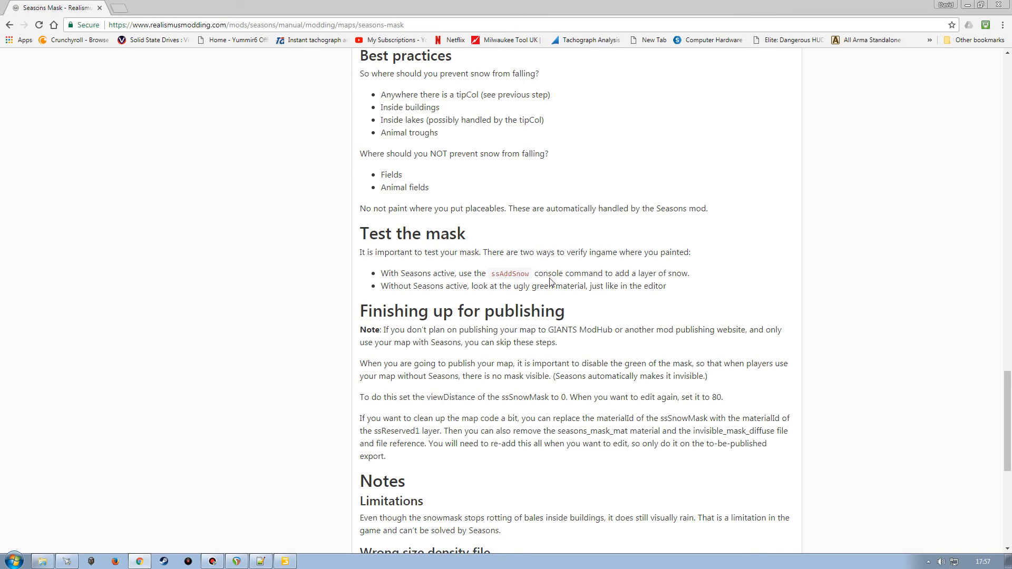
drag(528, 274, 491, 274)
click(670, 289)
Step: Check the green mask in the GIANTS Editor overview, and study the manual's Finishing up for publishing section on viewDistance and code cleanup
click(286, 562)
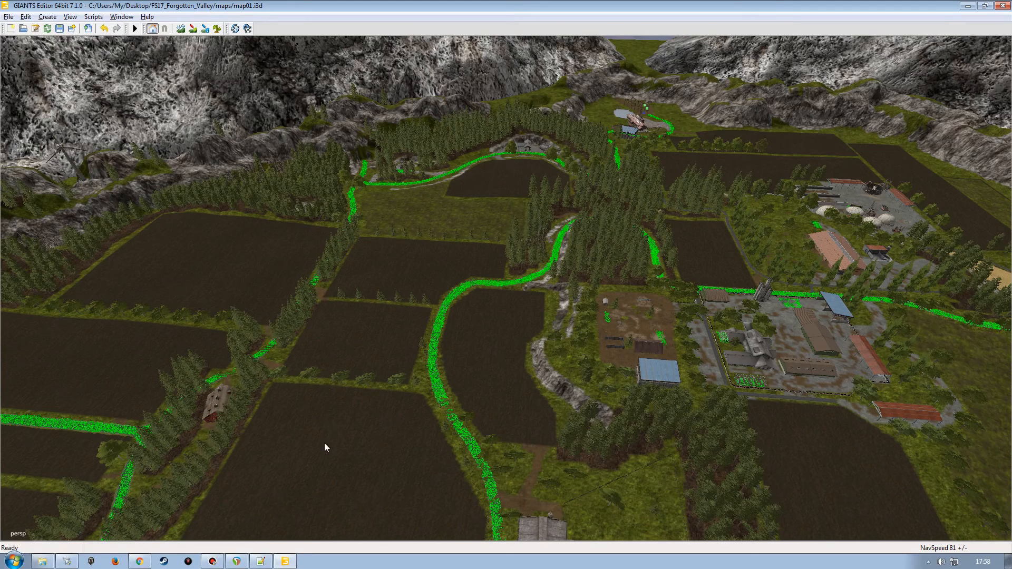
click(139, 561)
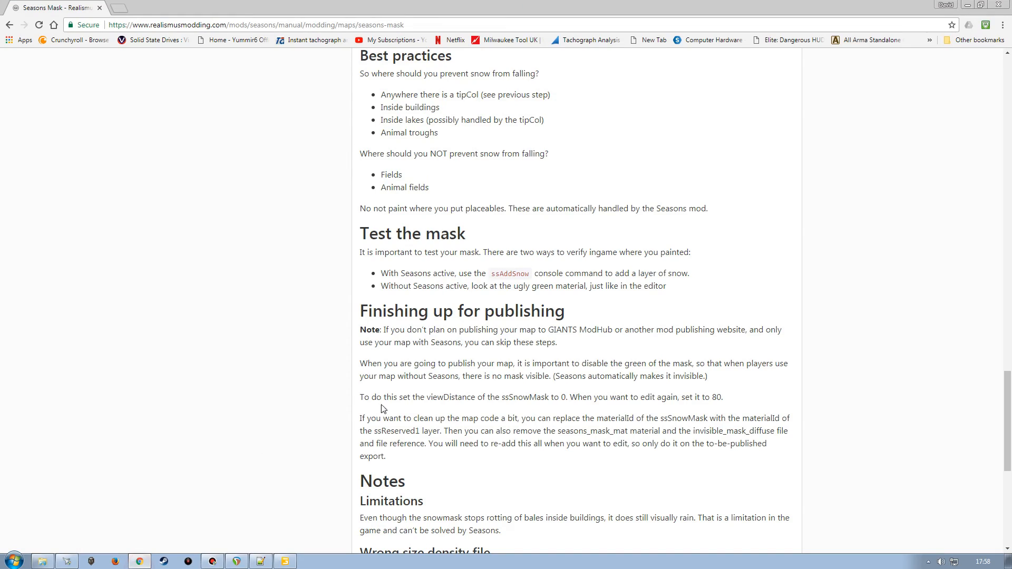
scroll(441, 374, down, 1)
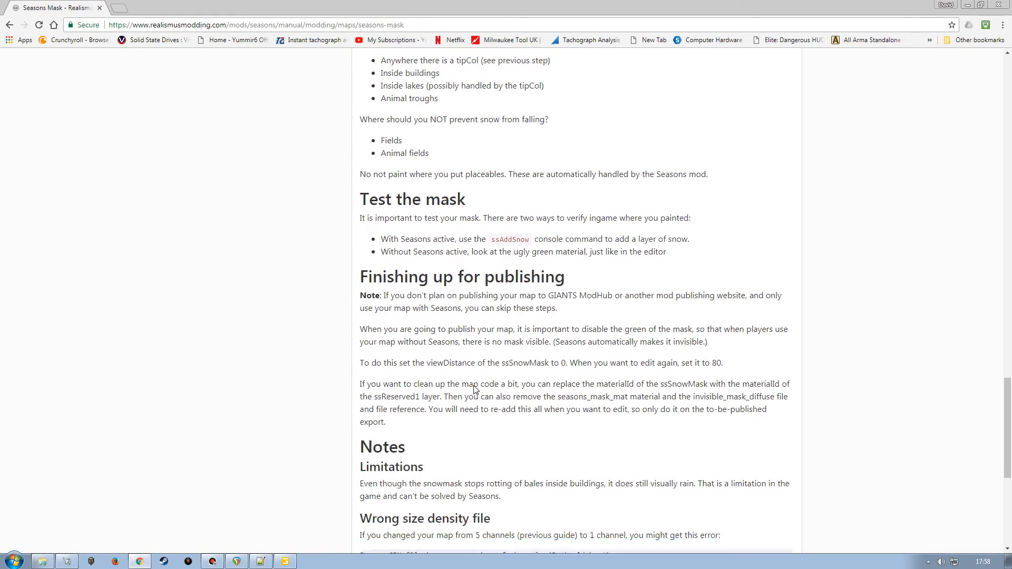
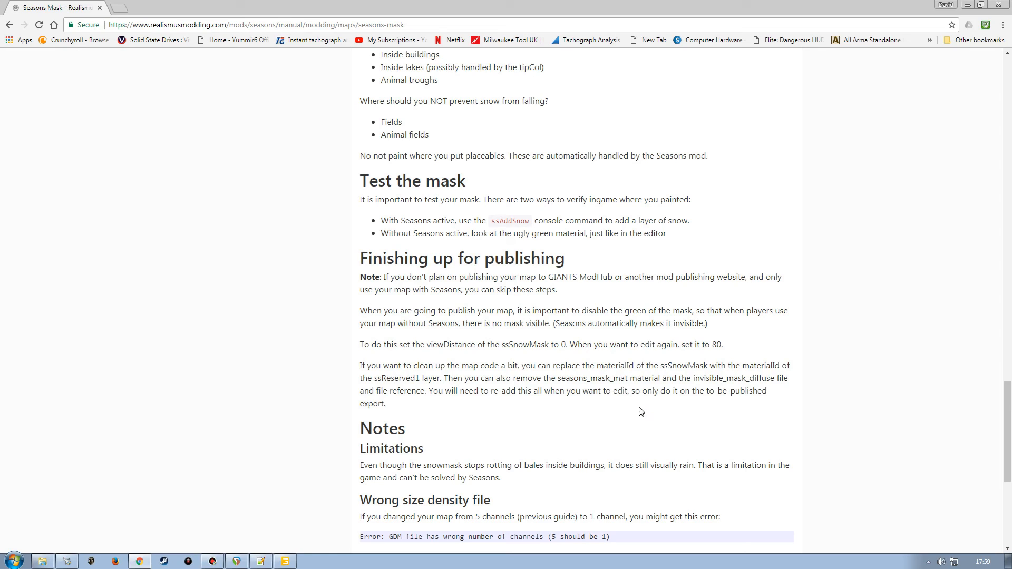
drag(360, 365, 583, 405)
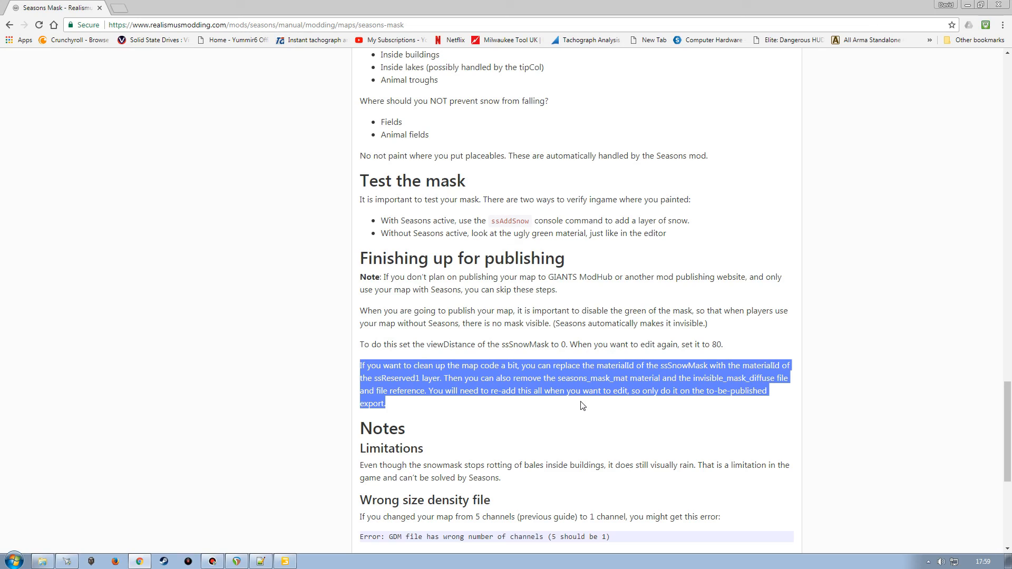
click(411, 409)
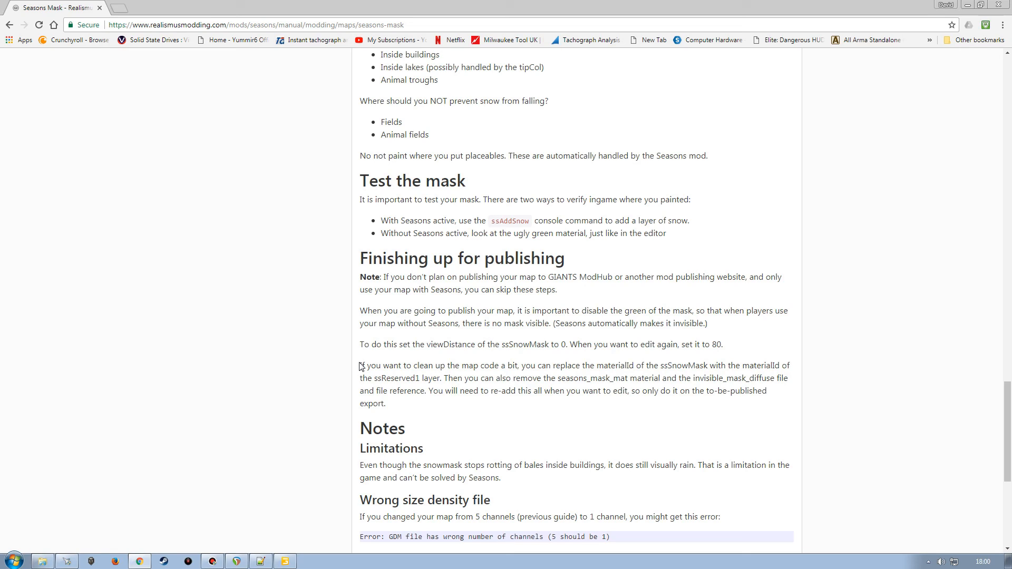
drag(361, 367, 491, 407)
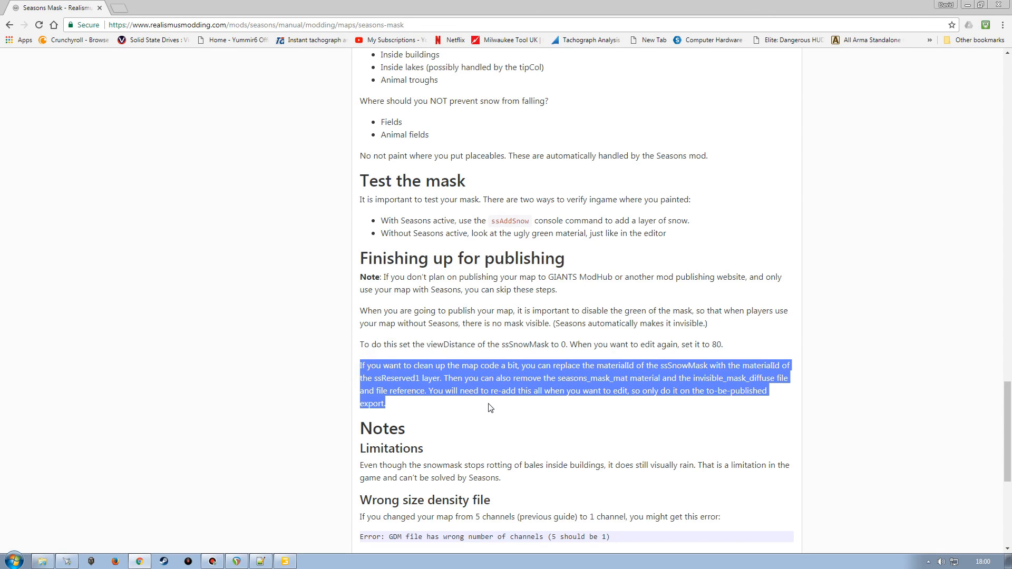
click(413, 411)
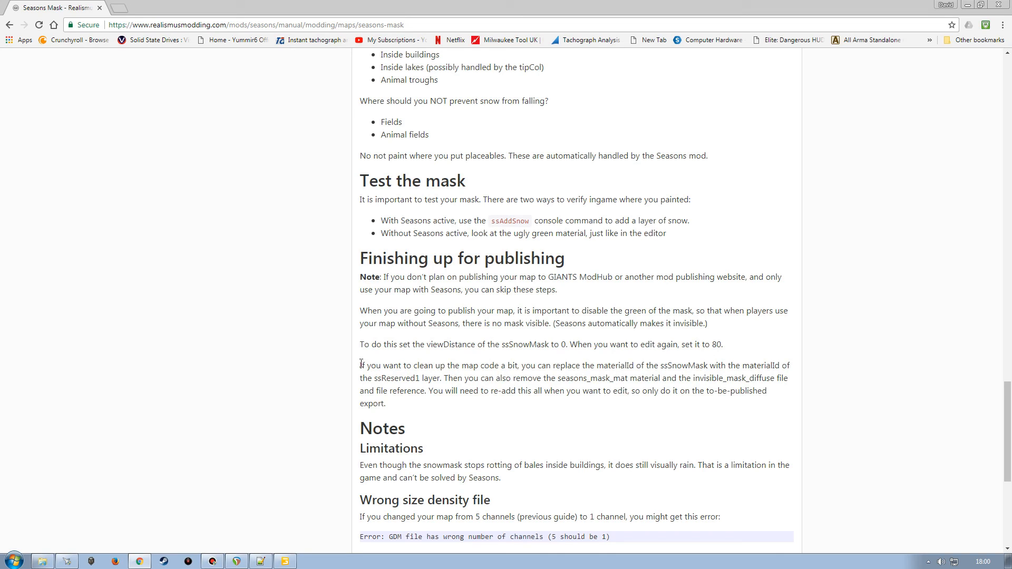
drag(361, 364, 414, 407)
click(391, 405)
Step: Read the manual's closing sections on limitations, wrong size density file, previous versions, and tips and tricks
scroll(503, 421, down, 1)
scroll(550, 423, down, 2)
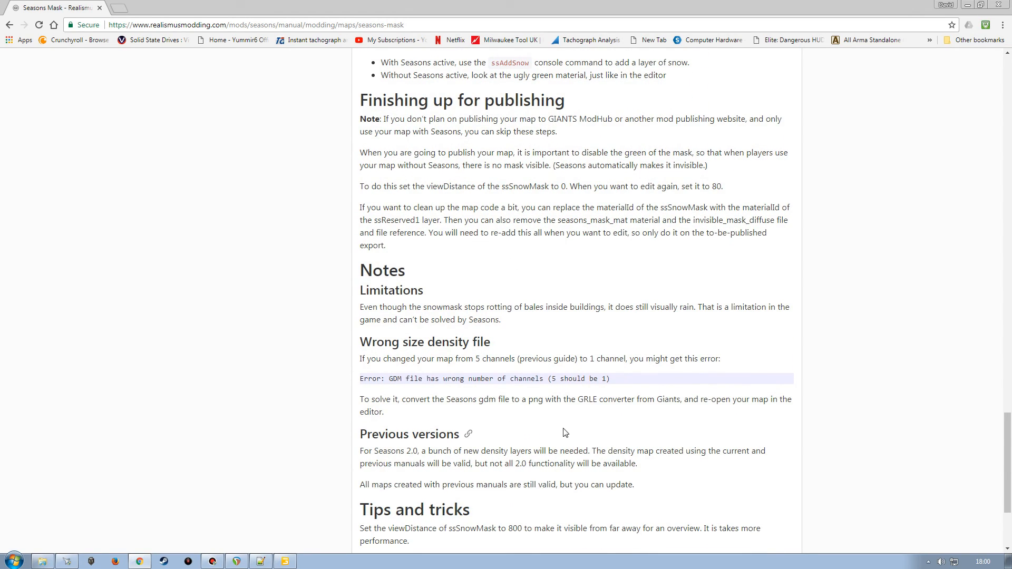
scroll(566, 433, down, 1)
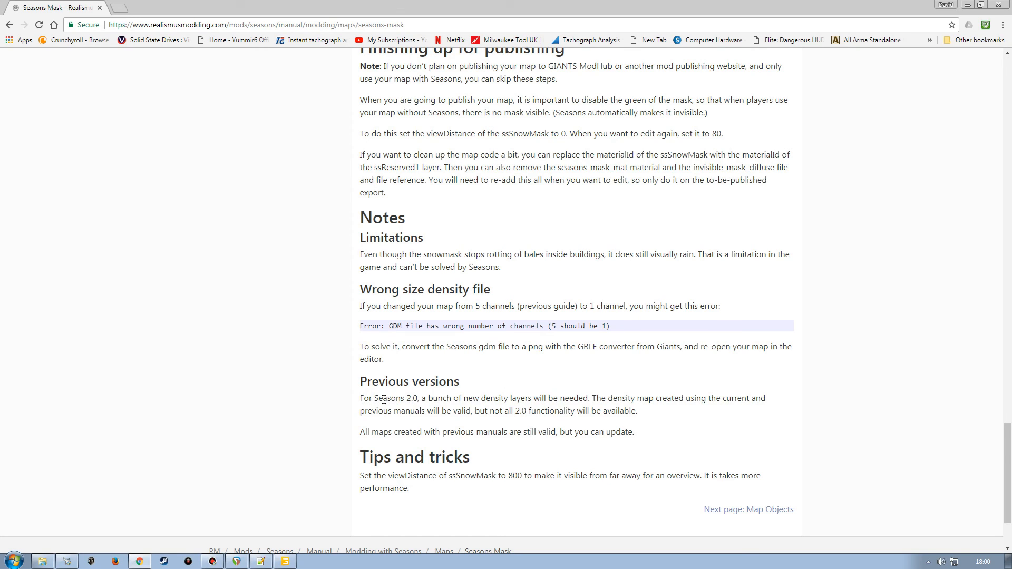
scroll(387, 397, down, 1)
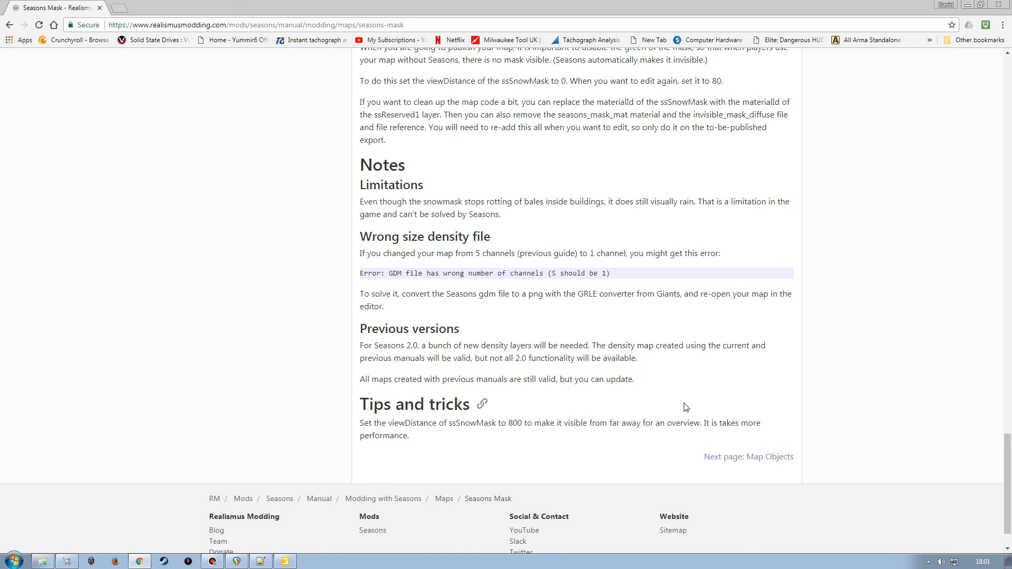
Step: Close Chrome and paint ssSnowMask around the wide end of the pond beside the poplar-lined track in GIANTS Editor
click(999, 5)
alt+drag(390, 380, 339, 407)
alt+right_drag(339, 406, 403, 320)
alt+drag(404, 320, 467, 350)
alt+right_drag(468, 350, 495, 319)
alt+drag(495, 320, 432, 296)
alt+right_drag(432, 295, 405, 335)
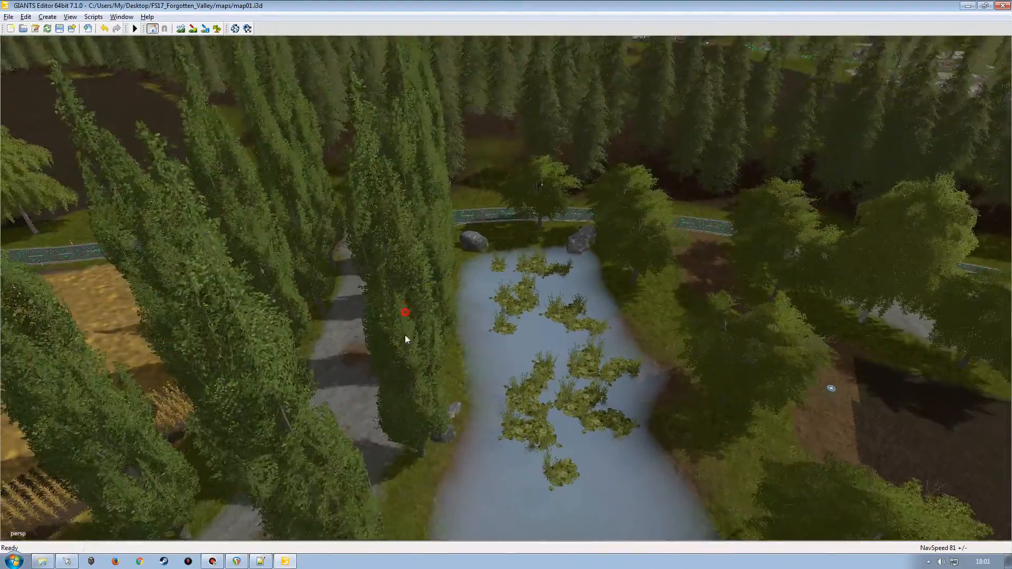
alt+drag(405, 334, 528, 204)
alt+right_drag(536, 325, 410, 262)
click(216, 28)
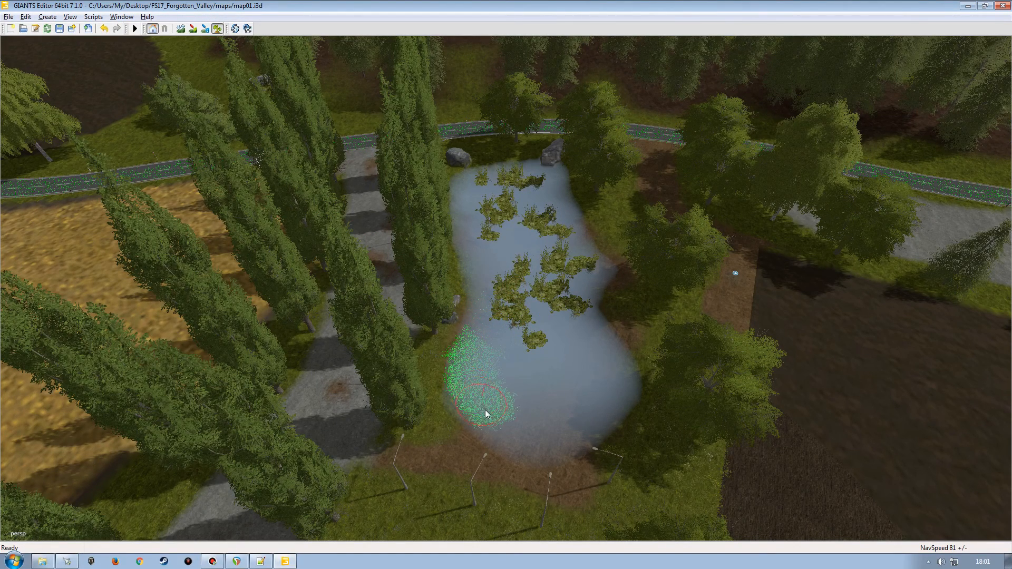
drag(542, 437, 574, 427)
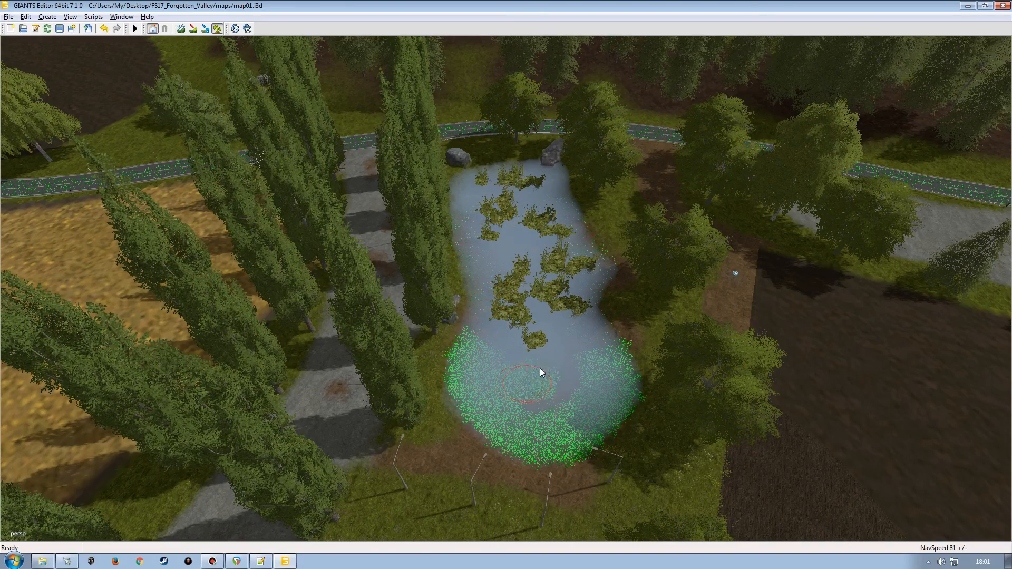
Step: Extend the ssSnowMask paint along both banks and between the water plants up to the pond's boulder end
scroll(494, 376, up, 3)
mouse_move(494, 376)
alt+mouse_down()
mouse_move(536, 297)
mouse_move(457, 317)
mouse_move(481, 381)
alt+mouse_up()
scroll(477, 375, down, 2)
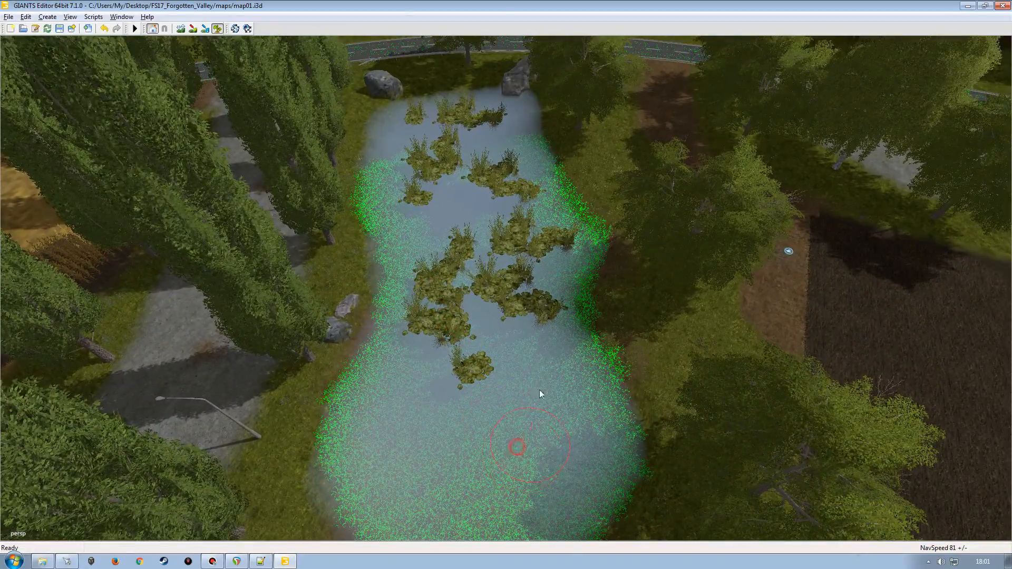
scroll(473, 282, up, 3)
mouse_move(448, 317)
alt+mouse_down()
mouse_move(473, 346)
mouse_move(460, 313)
alt+mouse_up()
scroll(473, 346, down, 4)
scroll(454, 342, up, 2)
alt+drag(520, 342, 529, 397)
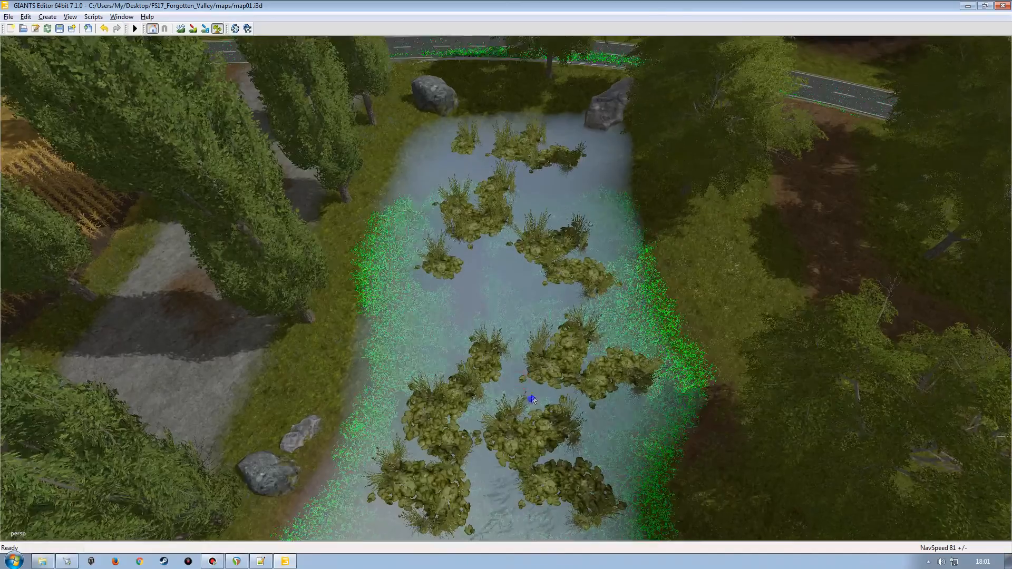
scroll(522, 391, down, 3)
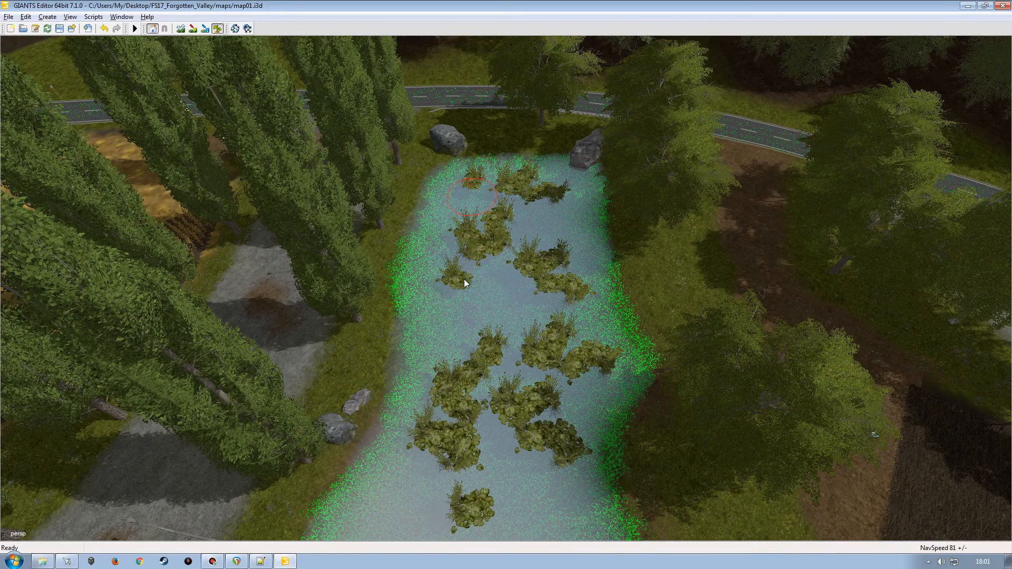
Step: Inspect the pond's ssSnowMask coverage up close and touch up the water around the plants
alt+drag(489, 485, 536, 389)
alt+right_drag(536, 389, 502, 416)
alt+drag(501, 416, 472, 450)
alt+right_drag(473, 449, 492, 401)
alt+drag(492, 401, 527, 407)
alt+right_drag(527, 407, 528, 369)
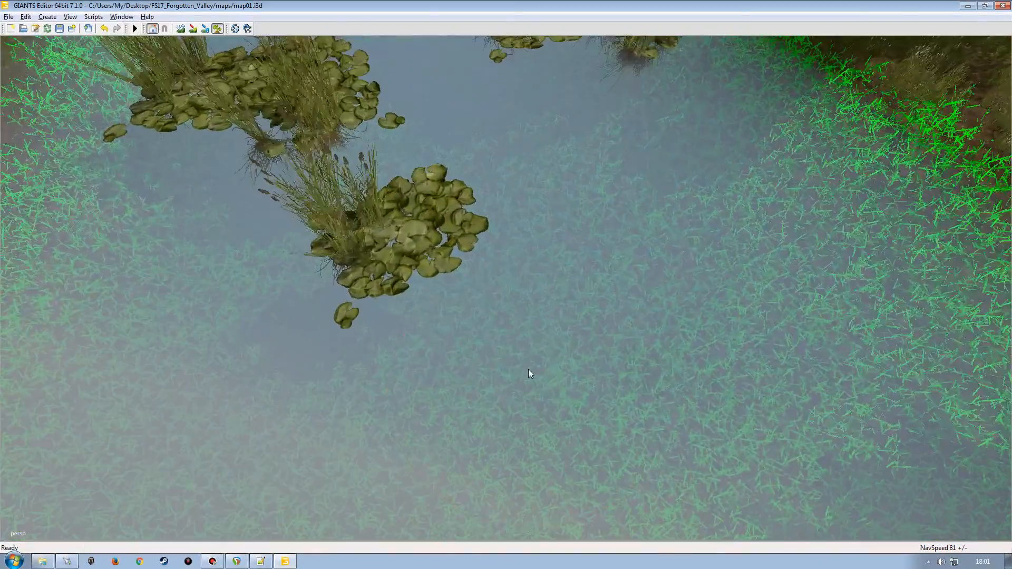
alt+drag(528, 369, 491, 364)
alt+right_drag(491, 364, 481, 363)
drag(482, 289, 488, 245)
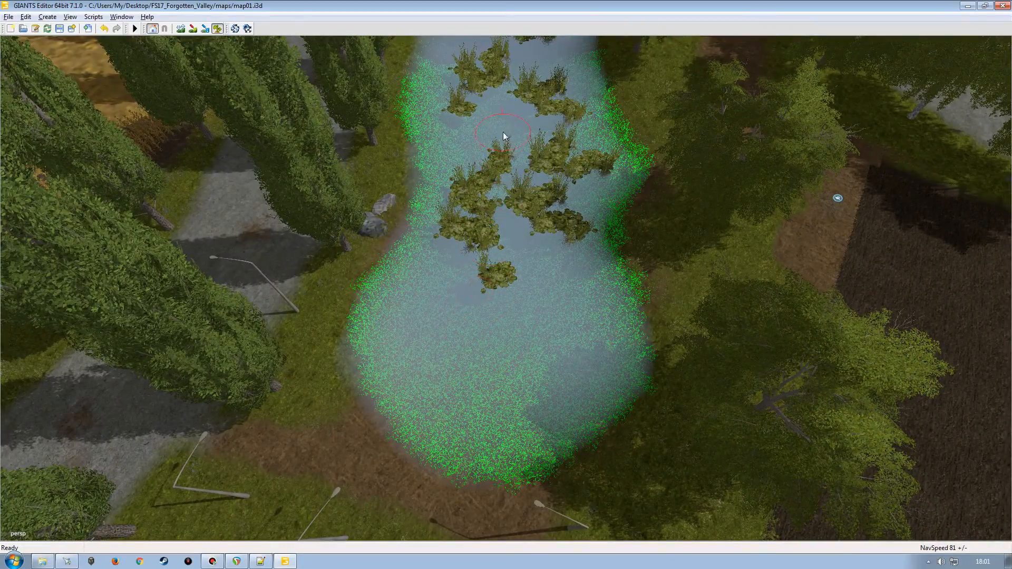
alt+drag(486, 314, 517, 308)
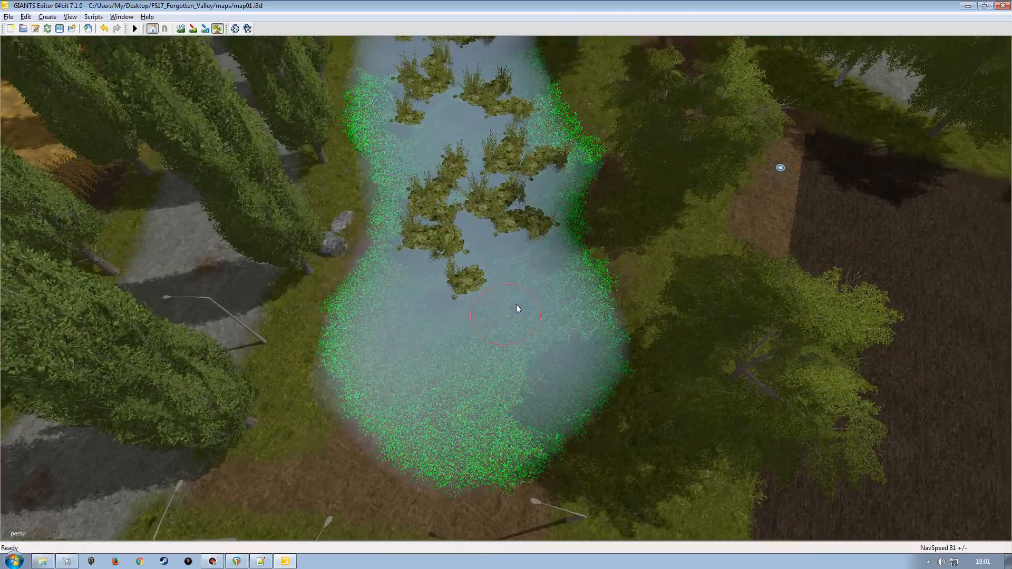
Step: Paint ssSnowMask along the edge of the round sawmill pond, from the wooden jetty around to the opposite bank
alt+right_drag(517, 308, 429, 377)
alt+drag(429, 377, 655, 373)
alt+drag(499, 406, 491, 237)
alt+drag(482, 410, 522, 374)
alt+right_drag(522, 373, 459, 347)
alt+drag(459, 347, 438, 347)
alt+right_drag(438, 347, 442, 384)
alt+drag(441, 383, 376, 397)
alt+right_drag(375, 397, 406, 332)
alt+right_drag(429, 389, 435, 345)
alt+drag(434, 345, 626, 399)
alt+right_drag(625, 399, 559, 415)
alt+drag(560, 416, 437, 463)
alt+right_drag(438, 463, 455, 416)
alt+drag(454, 417, 495, 313)
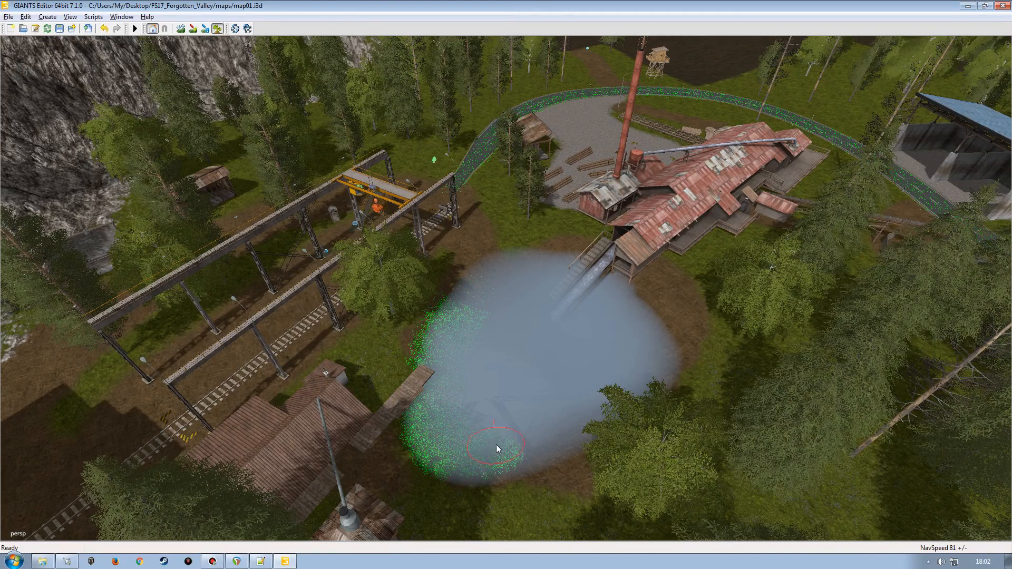
mouse_move(477, 460)
mouse_down()
mouse_move(548, 448)
mouse_move(644, 375)
mouse_move(646, 354)
mouse_up()
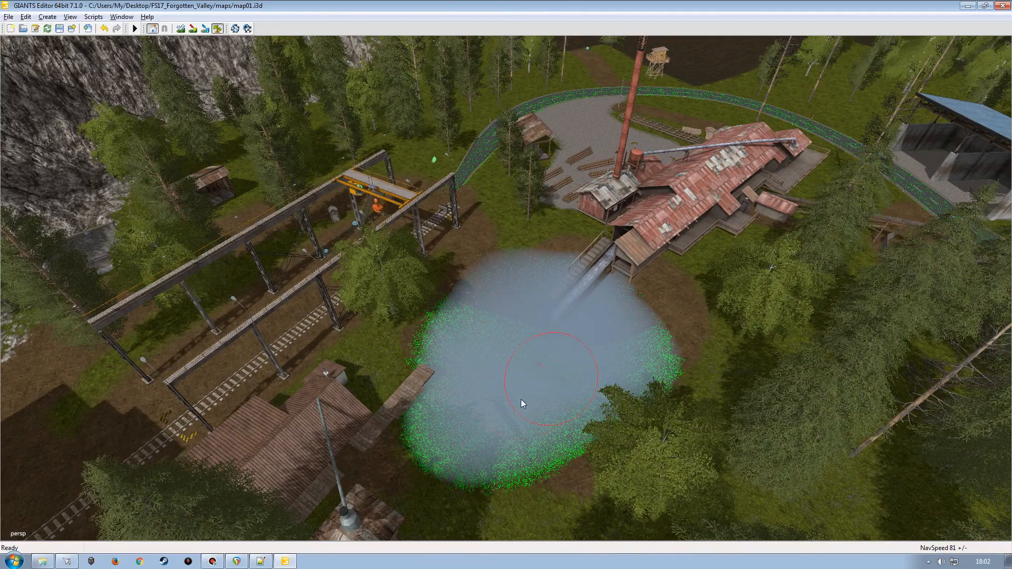
Step: Paint ssSnowMask over the floor of both walled silo bays beside the white biogas domes
alt+drag(543, 399, 520, 412)
scroll(520, 413, up, 5)
alt+drag(477, 333, 380, 409)
alt+right_drag(379, 409, 388, 369)
alt+drag(448, 423, 301, 456)
alt+right_drag(300, 456, 296, 406)
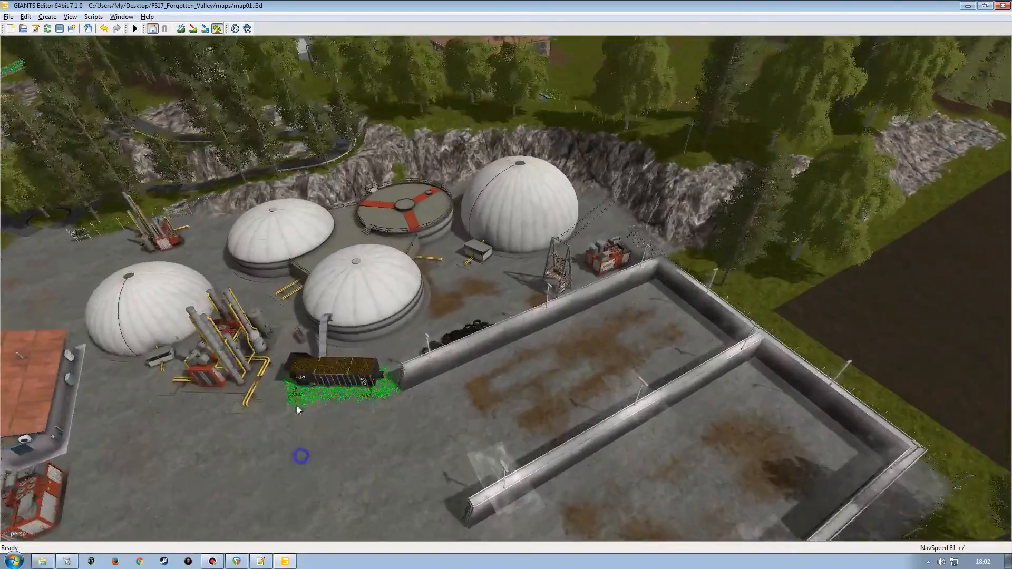
alt+drag(297, 407, 486, 397)
alt+right_drag(485, 397, 457, 420)
mouse_move(457, 420)
alt+mouse_down()
mouse_move(437, 444)
mouse_move(437, 464)
alt+mouse_up()
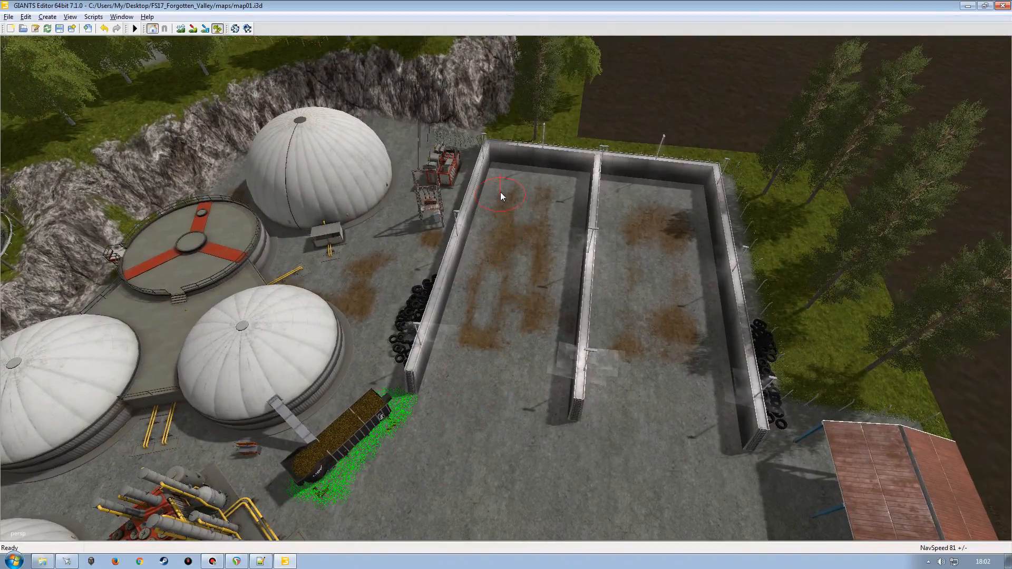
mouse_move(504, 176)
mouse_down()
mouse_move(457, 283)
mouse_move(452, 388)
mouse_move(480, 405)
mouse_move(536, 403)
mouse_move(569, 340)
mouse_move(580, 242)
mouse_up()
mouse_move(526, 213)
mouse_down()
mouse_move(515, 343)
mouse_move(491, 276)
mouse_up()
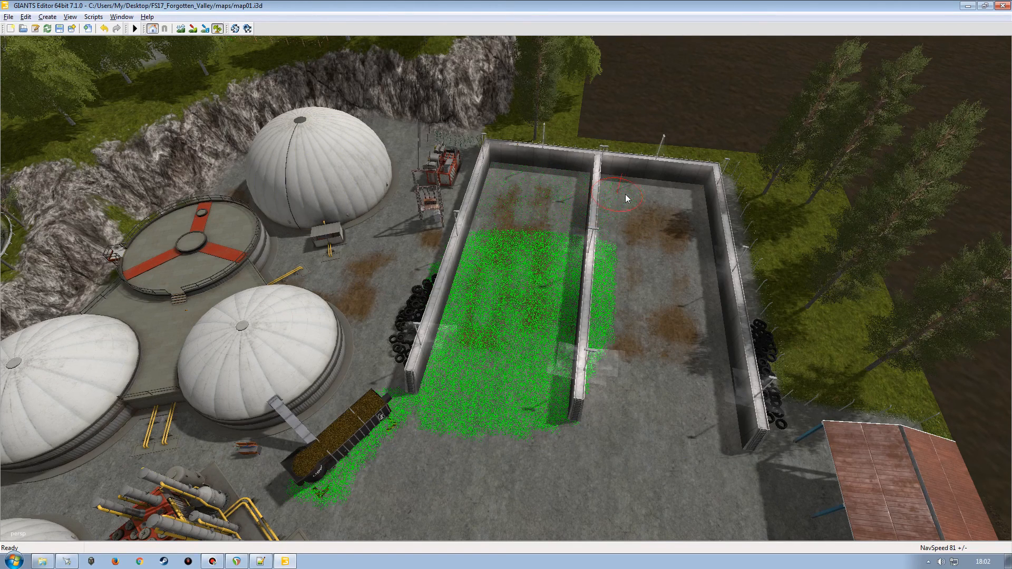
mouse_move(686, 260)
mouse_down()
mouse_move(702, 398)
mouse_move(665, 416)
mouse_move(606, 408)
mouse_move(580, 422)
mouse_move(624, 256)
mouse_move(651, 254)
mouse_move(653, 357)
mouse_move(670, 400)
mouse_move(713, 424)
mouse_move(531, 422)
mouse_up()
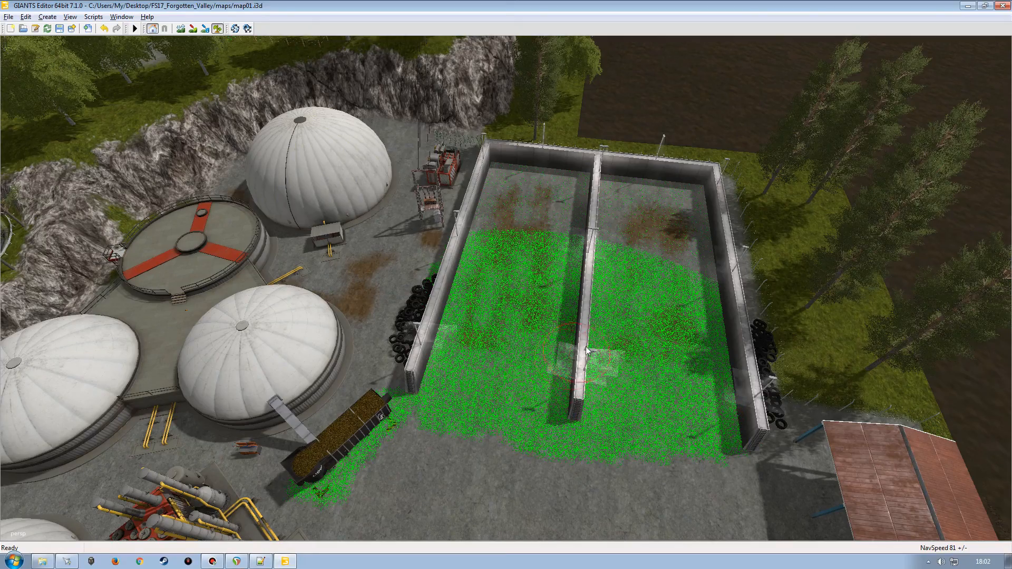
Step: Paint ssSnowMask under the long red-roofed shed beside the round tank, covering its tank end and open side
alt+drag(586, 348, 603, 327)
alt+right_drag(603, 327, 521, 413)
alt+drag(498, 420, 570, 435)
alt+right_drag(571, 434, 559, 373)
mouse_move(559, 373)
alt+mouse_down()
mouse_move(443, 379)
mouse_move(542, 382)
mouse_move(479, 399)
mouse_move(425, 398)
alt+mouse_up()
alt+drag(496, 397, 545, 310)
scroll(485, 318, up, 3)
scroll(486, 318, down, 5)
scroll(377, 296, up, 4)
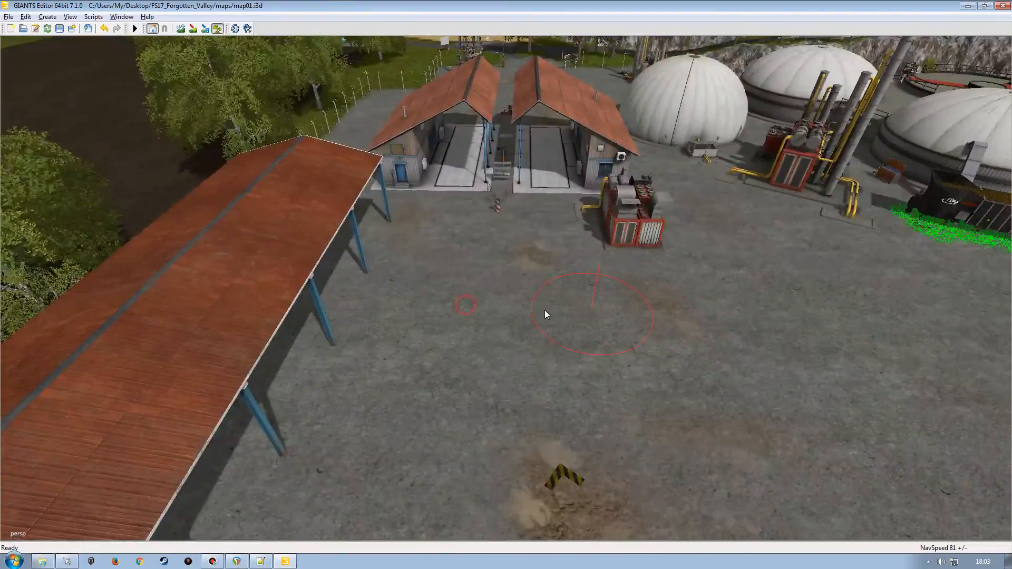
scroll(529, 318, down, 5)
alt+right_drag(516, 325, 468, 327)
scroll(467, 328, up, 3)
mouse_move(468, 328)
alt+mouse_down()
mouse_move(407, 300)
mouse_move(469, 341)
mouse_move(493, 340)
alt+mouse_up()
click(456, 365)
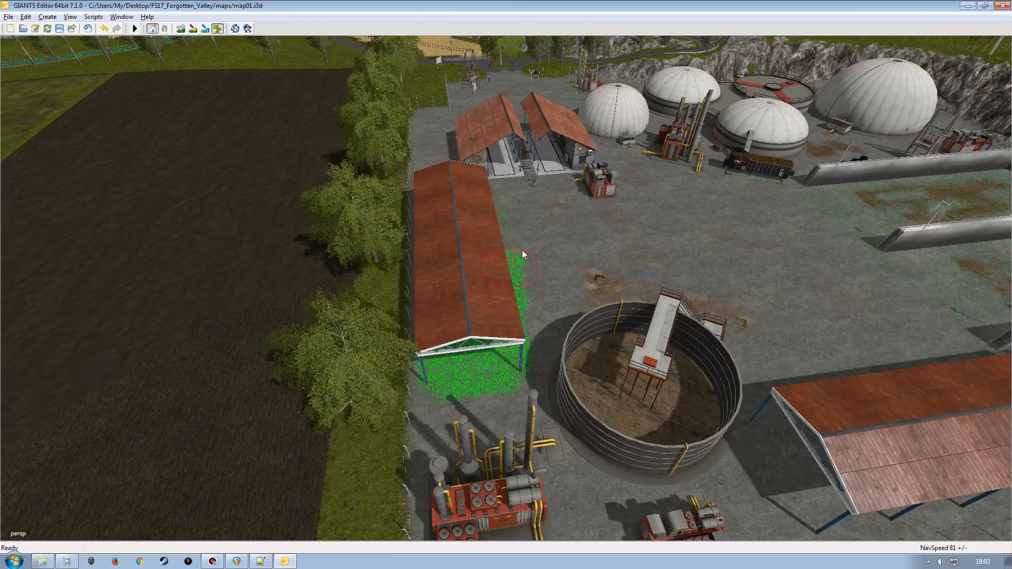
Step: Paint ssSnowMask under the end of the long red-roofed shed that faces the twin red-roofed buildings
scroll(522, 250, up, 5)
alt+drag(545, 165, 434, 253)
alt+right_drag(434, 253, 359, 253)
scroll(448, 277, up, 4)
mouse_move(445, 237)
alt+mouse_down()
mouse_move(375, 239)
mouse_move(445, 246)
mouse_move(427, 247)
alt+mouse_up()
alt+right_drag(493, 248, 432, 261)
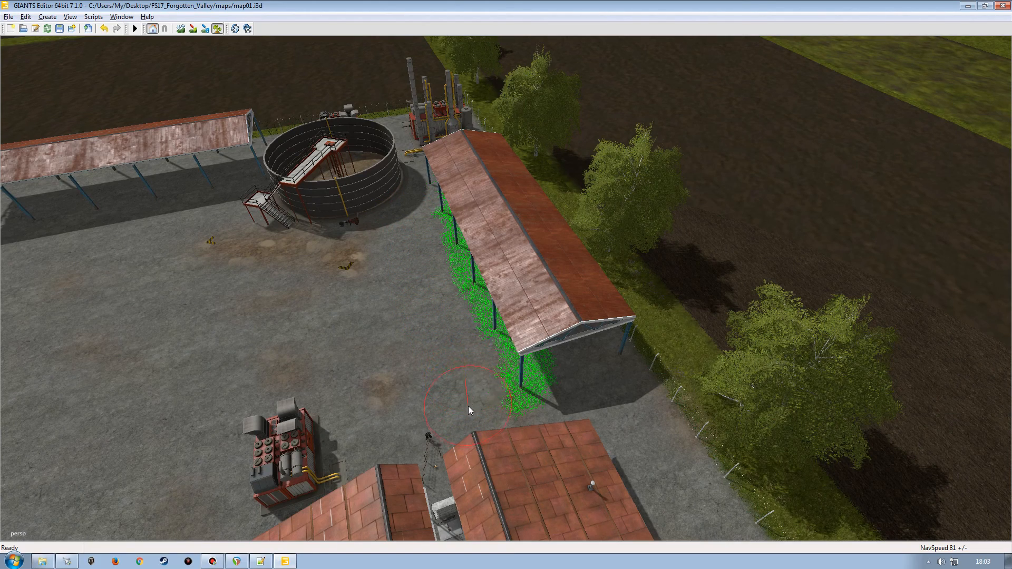
right_click(552, 422)
mouse_move(552, 342)
mouse_down()
mouse_move(552, 331)
mouse_move(580, 337)
mouse_move(622, 377)
mouse_up()
scroll(609, 321, up, 5)
alt+drag(610, 320, 572, 329)
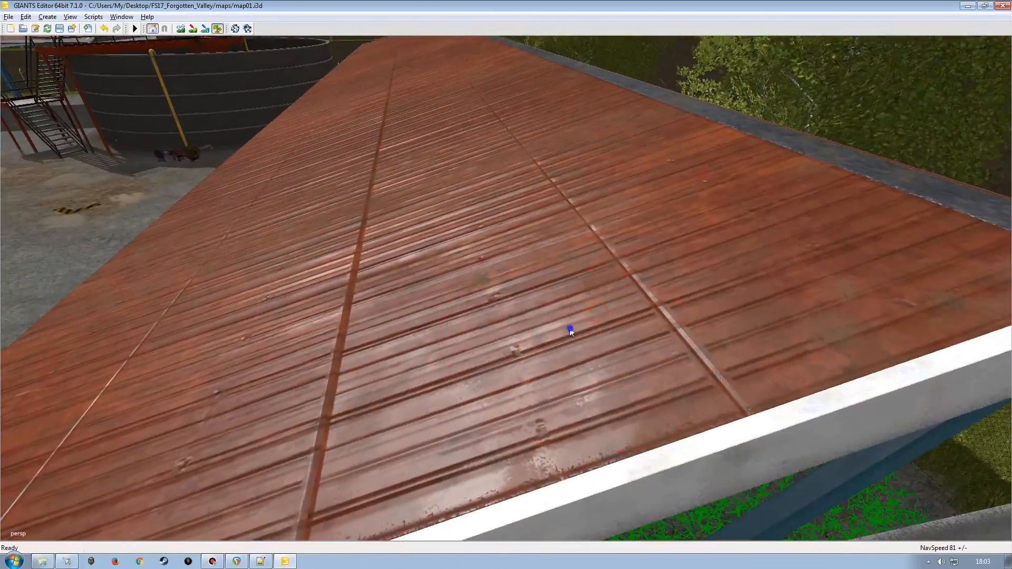
scroll(567, 320, up, 2)
scroll(567, 317, up, 5)
mouse_move(633, 364)
mouse_down()
mouse_move(654, 376)
mouse_move(518, 275)
mouse_move(416, 169)
mouse_move(460, 242)
mouse_up()
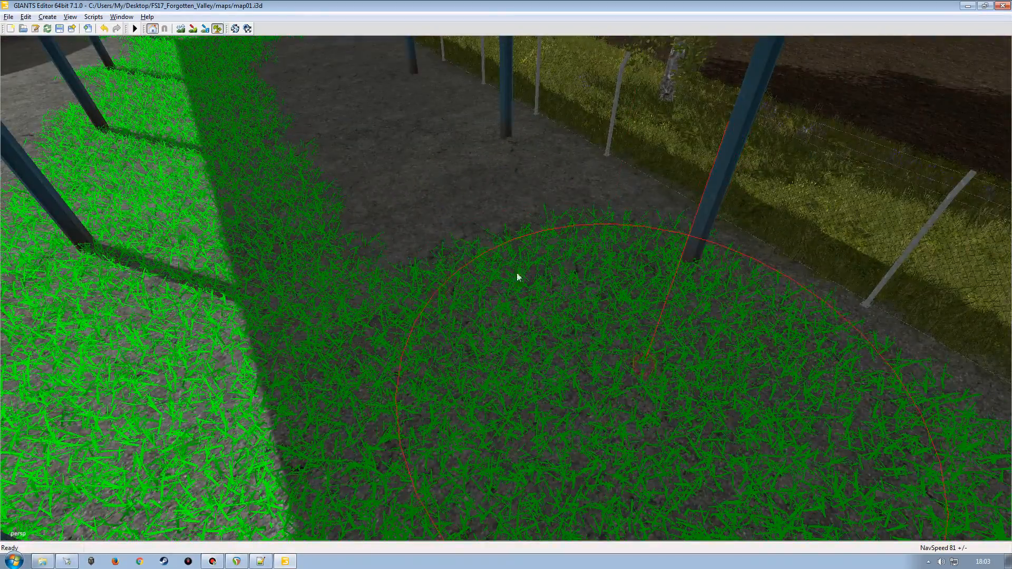
Step: Fill the remaining shaded floor under the long shed with ssSnowMask, up to the fence-side posts
scroll(443, 202, down, 3)
alt+drag(518, 310, 421, 263)
scroll(559, 358, down, 6)
scroll(448, 334, up, 4)
scroll(529, 342, up, 3)
scroll(452, 309, down, 5)
scroll(412, 279, up, 5)
scroll(421, 264, down, 3)
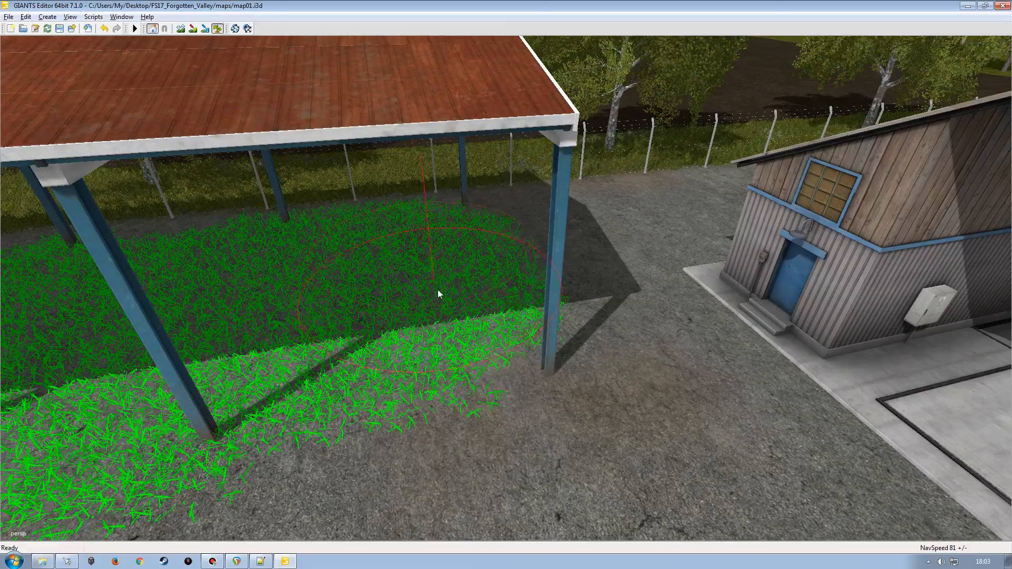
Step: Inspect the ssSnowMask coverage around the long shed from both ends and from the round tank
scroll(570, 344, down, 5)
scroll(568, 340, down, 5)
mouse_move(568, 340)
alt+mouse_down()
mouse_move(450, 335)
mouse_move(384, 319)
mouse_move(448, 306)
mouse_move(392, 290)
mouse_move(521, 300)
mouse_move(393, 302)
mouse_move(469, 295)
alt+mouse_up()
scroll(403, 312, up, 4)
scroll(448, 306, up, 2)
scroll(521, 300, up, 3)
scroll(392, 302, down, 6)
scroll(470, 296, up, 4)
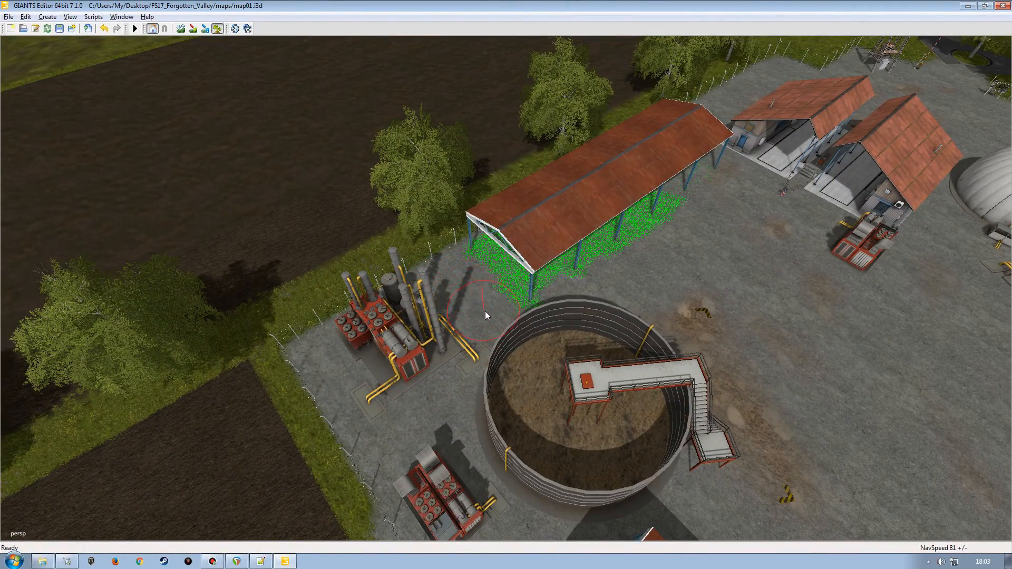
scroll(486, 313, down, 3)
alt+drag(557, 327, 522, 327)
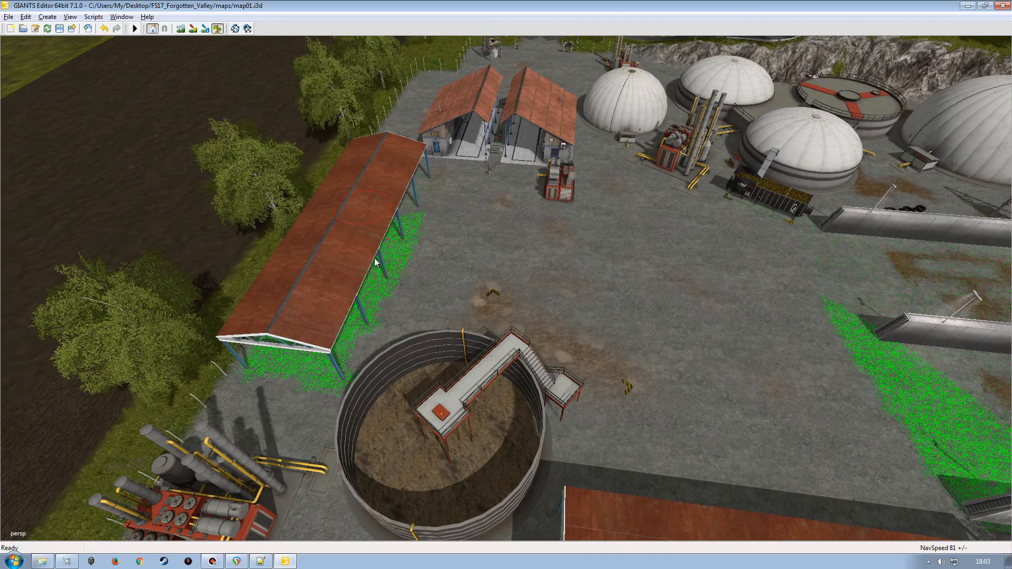
Step: Paint ssSnowMask under the second red-roofed shed, at its end beside the walled silo bays
mouse_move(613, 306)
alt+mouse_down()
mouse_move(558, 285)
mouse_move(554, 314)
mouse_move(409, 299)
mouse_move(732, 248)
mouse_move(554, 256)
mouse_move(497, 242)
mouse_move(481, 217)
alt+mouse_up()
alt+right_drag(482, 217, 486, 188)
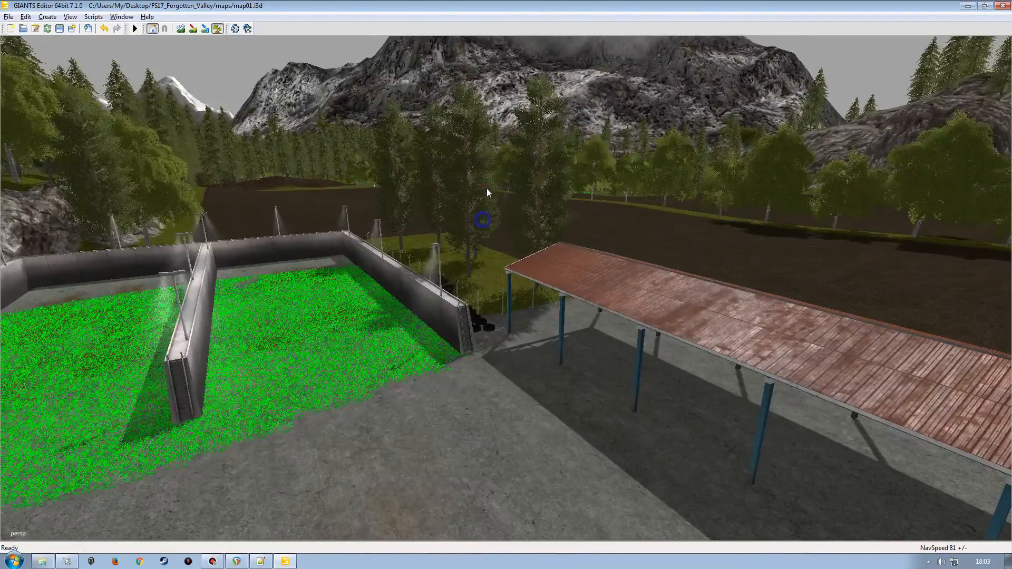
mouse_move(486, 188)
alt+mouse_down()
mouse_move(492, 257)
mouse_move(462, 237)
mouse_move(469, 251)
mouse_move(631, 318)
mouse_move(731, 344)
mouse_move(732, 267)
mouse_move(476, 291)
mouse_move(554, 279)
mouse_move(556, 203)
mouse_move(614, 339)
mouse_move(475, 355)
mouse_move(460, 330)
mouse_move(518, 227)
mouse_move(445, 292)
alt+mouse_up()
mouse_move(446, 292)
alt+mouse_down()
mouse_move(517, 290)
mouse_move(380, 321)
mouse_move(457, 274)
mouse_move(603, 361)
alt+mouse_up()
Step: Paint ssSnowMask over the floor of the single walled silo near the large barn and the tree line
scroll(517, 289, down, 5)
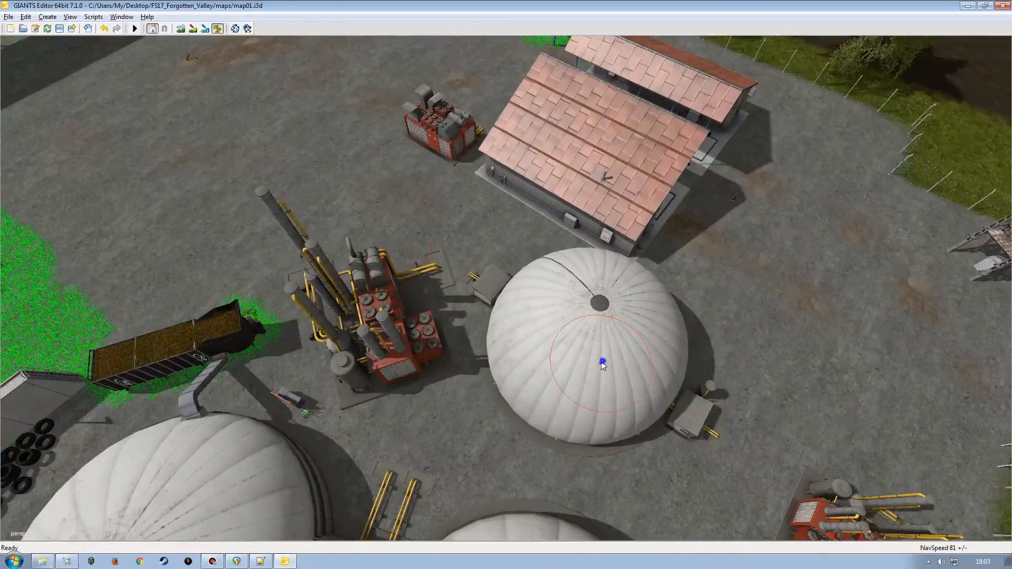
alt+right_drag(603, 362, 531, 356)
alt+drag(531, 355, 431, 367)
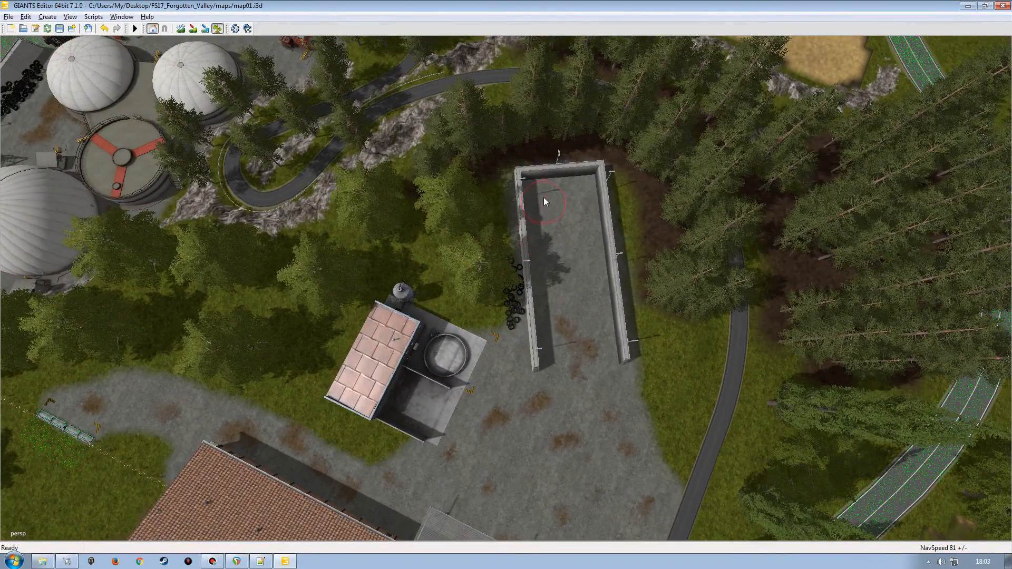
mouse_move(541, 194)
mouse_down()
mouse_move(557, 344)
mouse_move(597, 345)
mouse_move(604, 310)
mouse_up()
Step: Look inside the large barn at the slatted floor and the bedding stalls
alt+drag(544, 343, 589, 383)
alt+right_drag(589, 384, 597, 320)
alt+drag(597, 321, 537, 294)
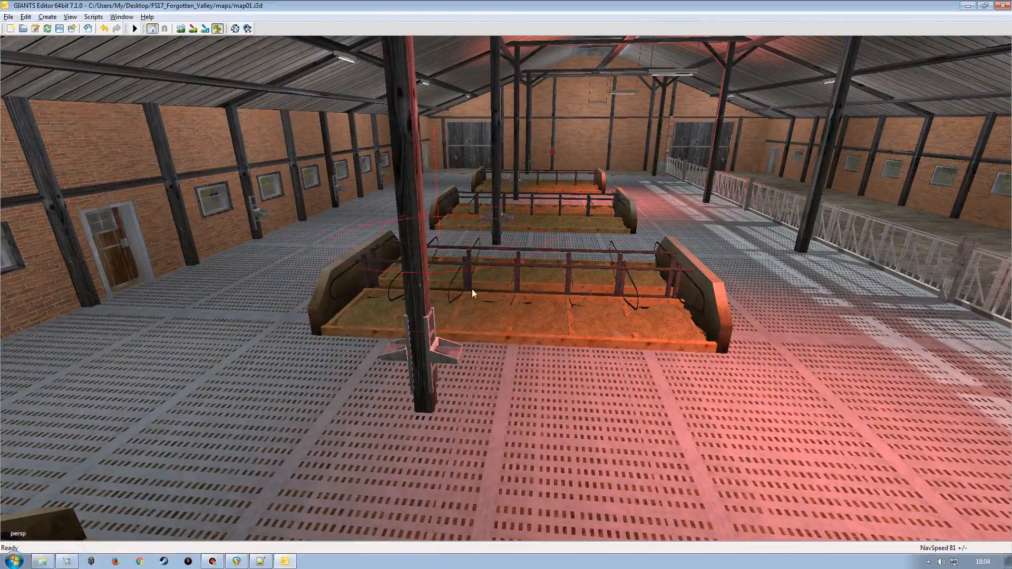
alt+right_drag(473, 289, 663, 311)
alt+drag(662, 311, 537, 324)
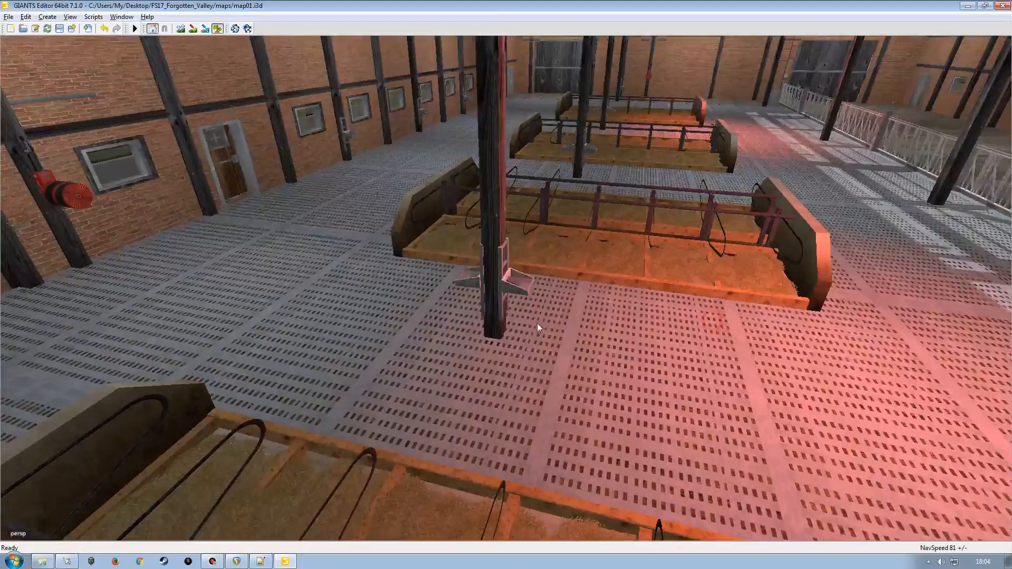
Step: Review the painted ssSnowMask areas across the whole valley, including the roads, farmyard, biogas site and sawmill
alt+right_drag(537, 323, 485, 327)
alt+drag(547, 337, 587, 350)
alt+drag(511, 353, 650, 351)
alt+right_drag(644, 355, 590, 358)
alt+drag(591, 360, 611, 381)
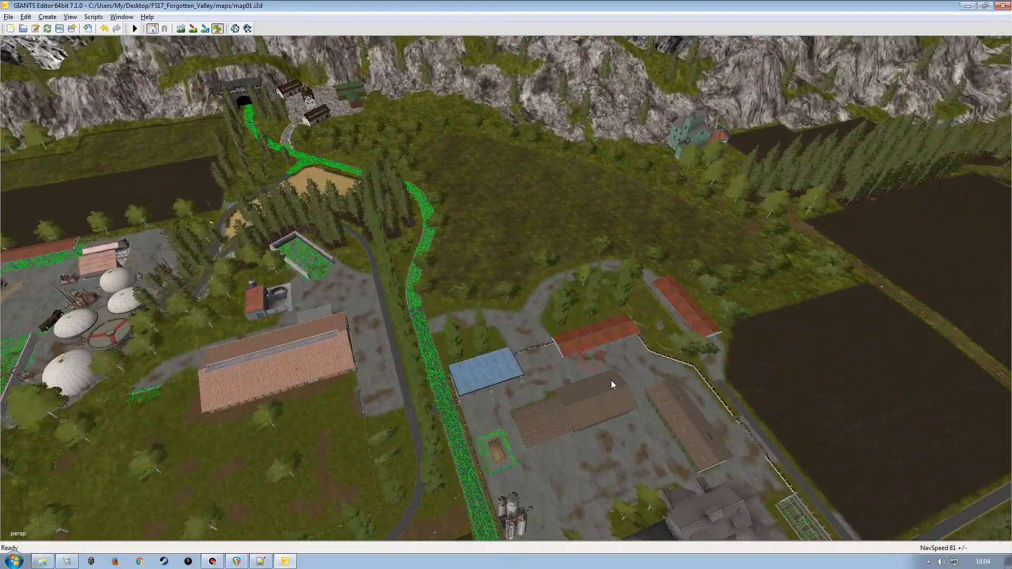
alt+right_drag(523, 379, 496, 378)
alt+right_drag(618, 376, 475, 381)
alt+drag(475, 380, 391, 396)
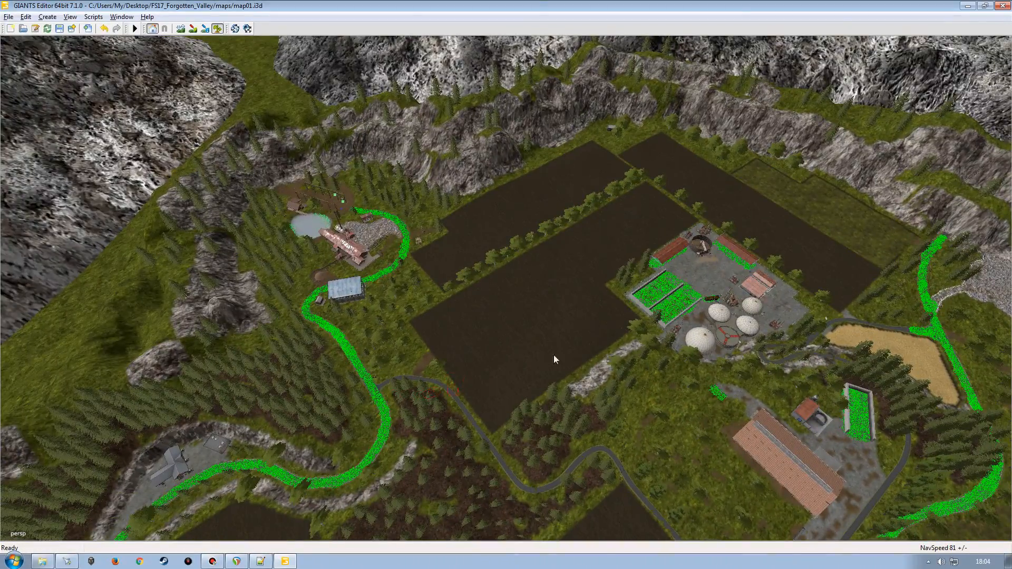
alt+drag(515, 352, 618, 353)
alt+drag(561, 387, 516, 391)
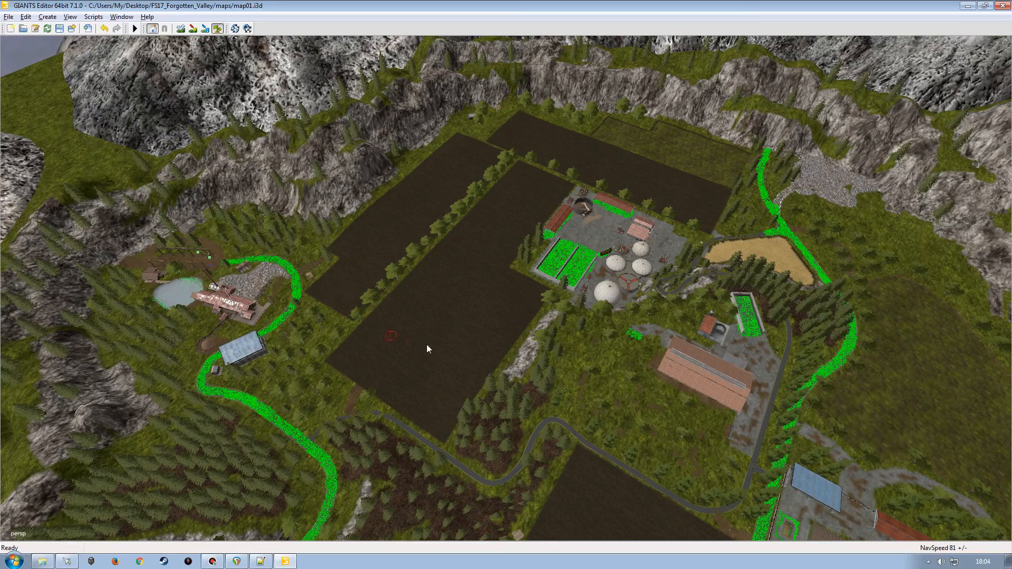
alt+drag(483, 343, 571, 328)
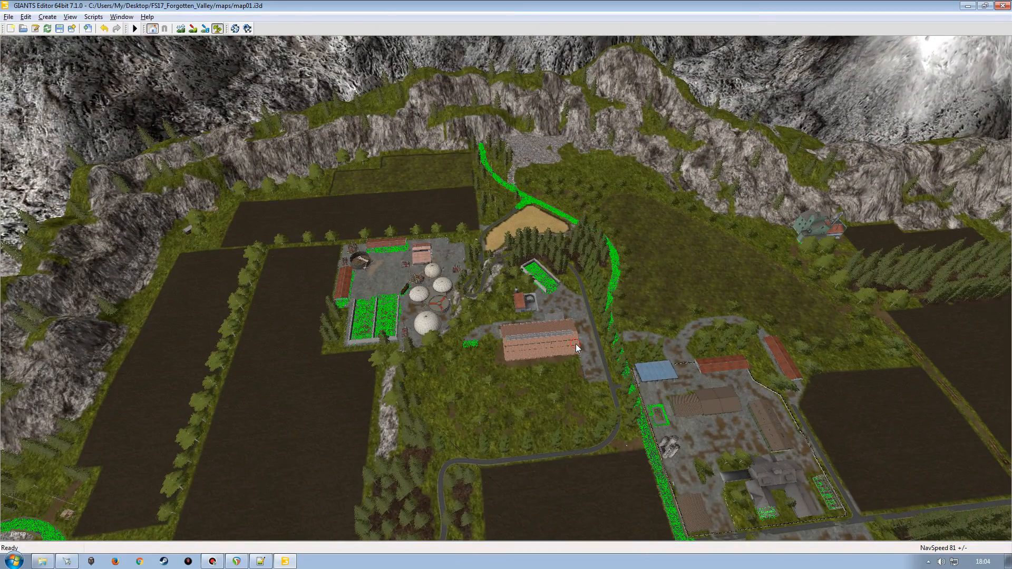
Step: Turn off foliage painting mode and save the map
click(219, 29)
click(59, 28)
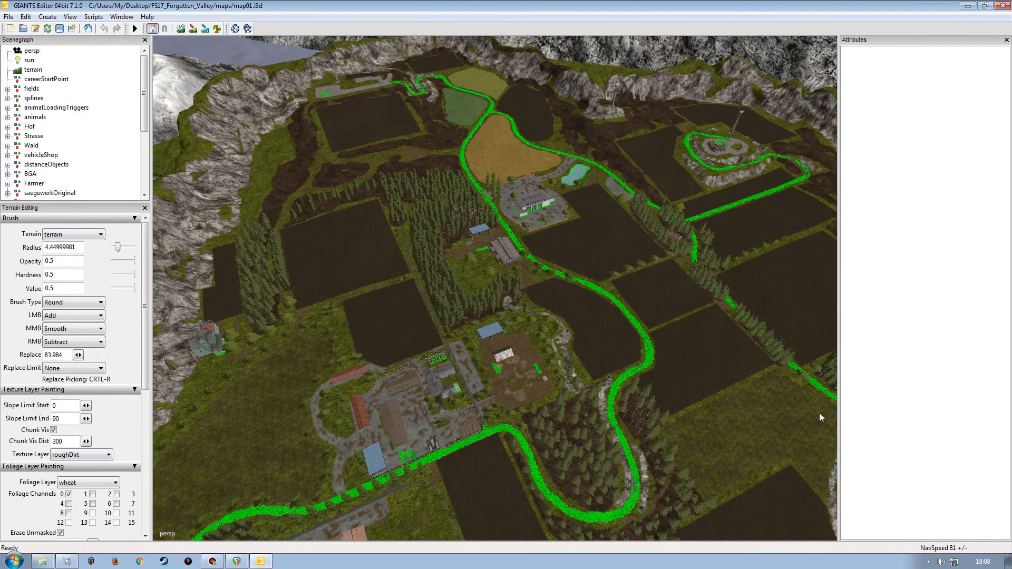
Step: Review the painted roads from above and close the map without saving changes
alt+drag(629, 351, 449, 354)
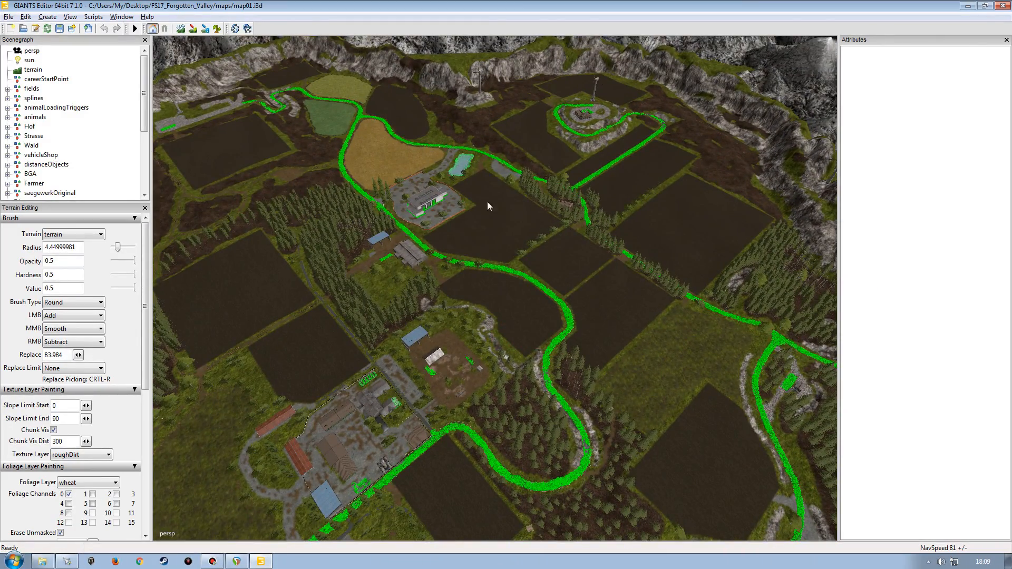
alt+drag(459, 242, 472, 242)
click(1004, 7)
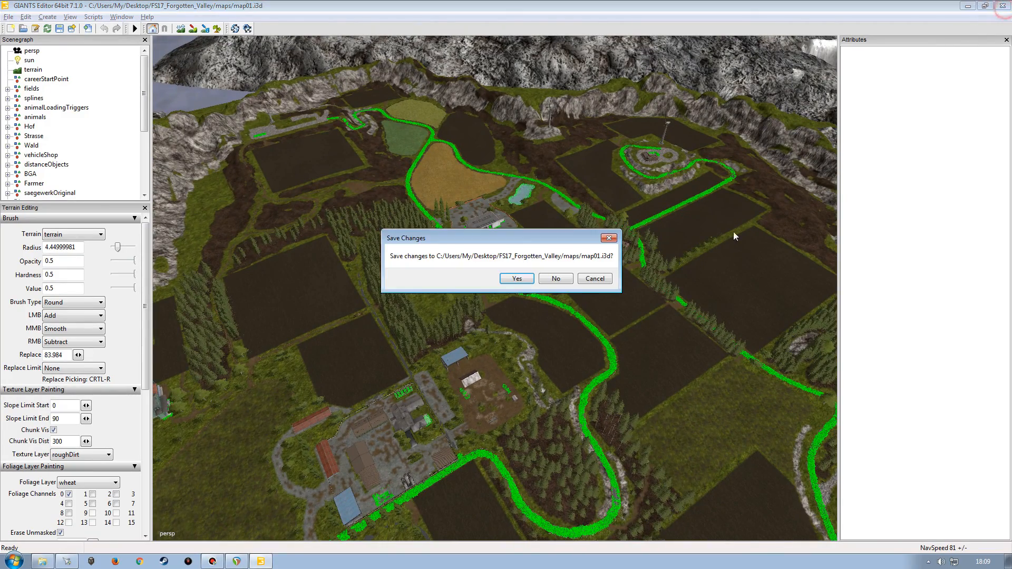
click(571, 284)
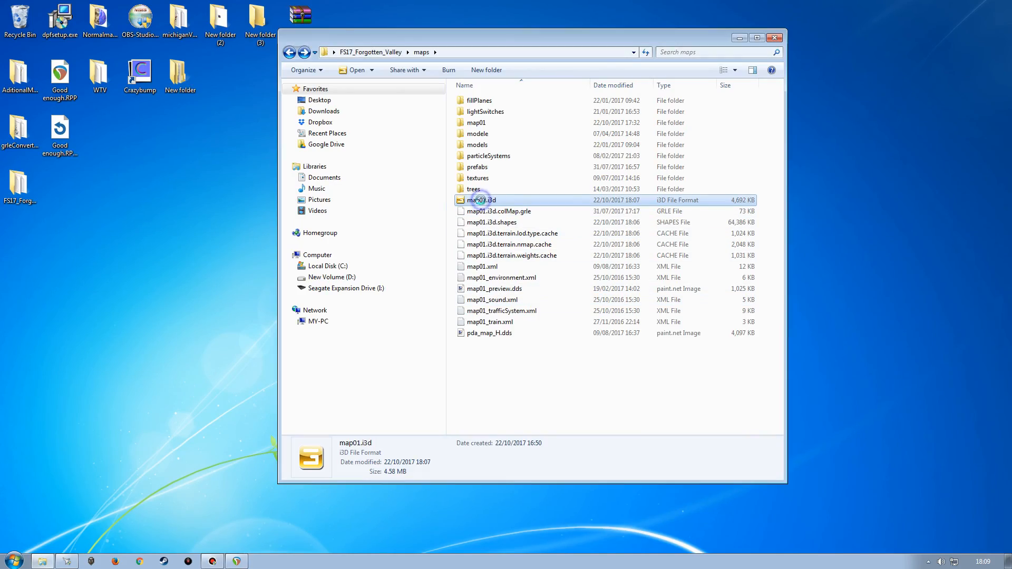
Step: Open map01.i3d in Notepad++ and find the end of the materials section
right_click(481, 201)
click(522, 244)
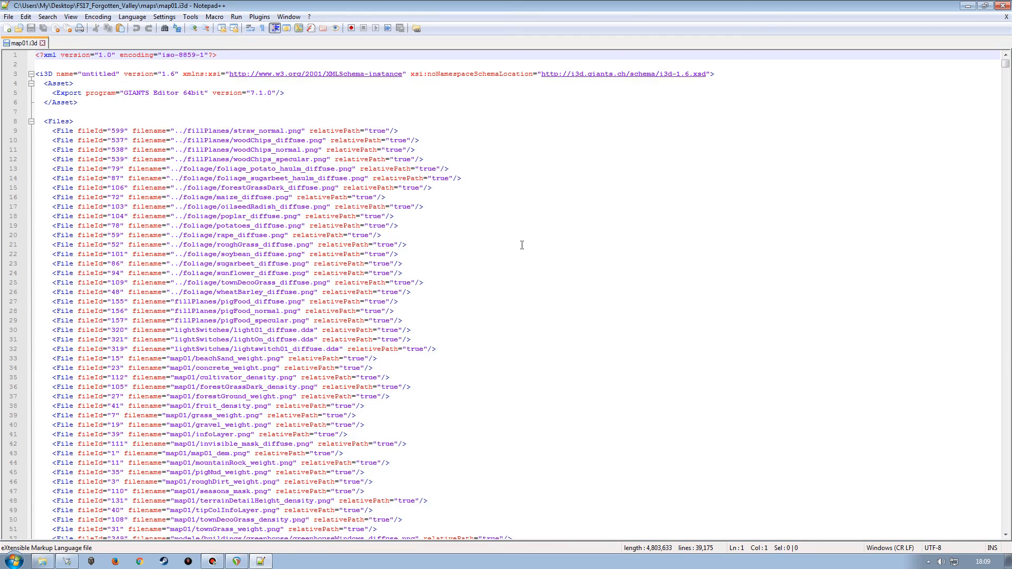
key(ctrl+f)
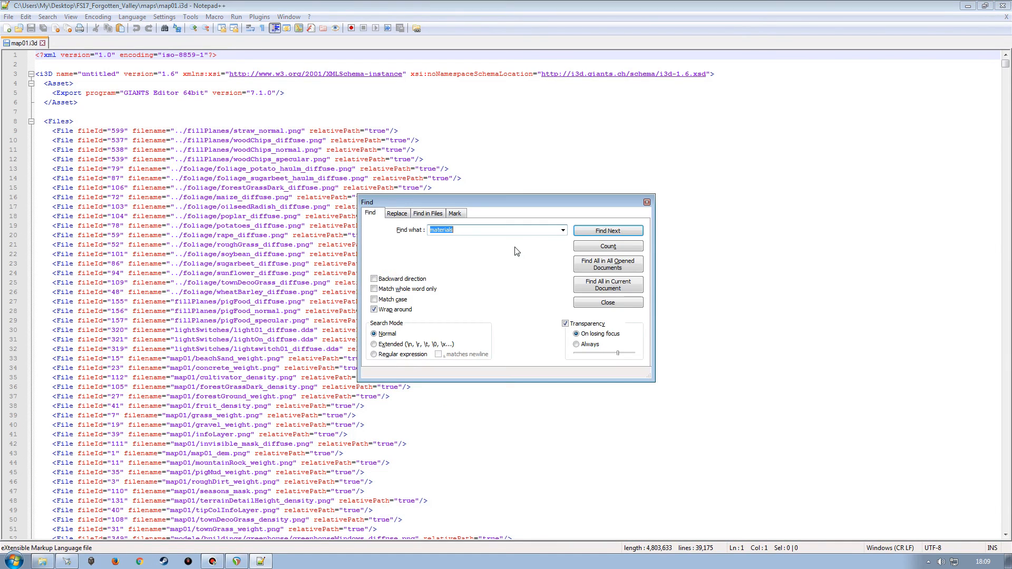
click(601, 233)
click(601, 234)
click(608, 302)
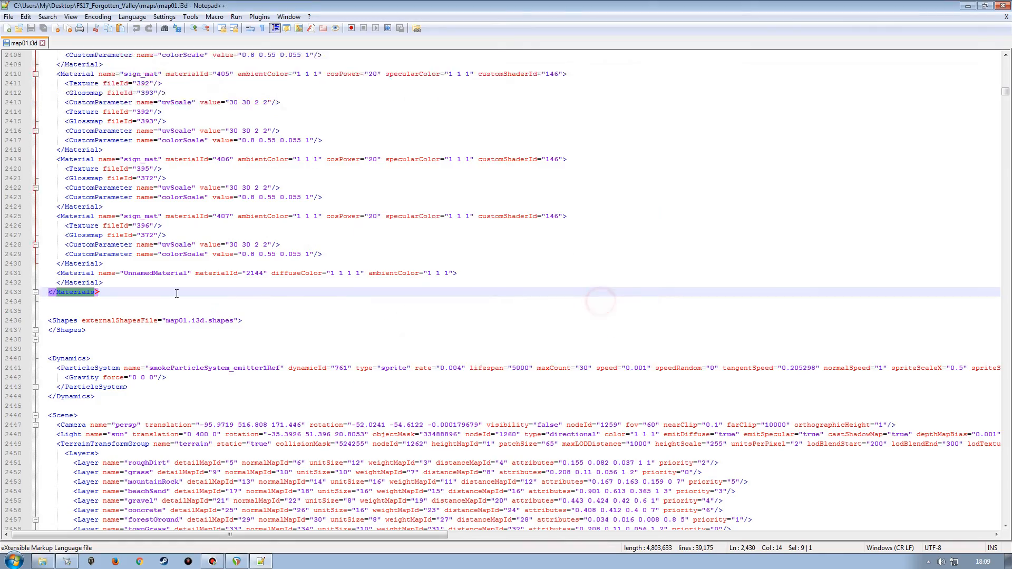
Step: Set the viewDistance of the ssSnowMask foliage sublayer to 0 and save map01.i3d
scroll(256, 382, down, 10)
scroll(255, 382, down, 11)
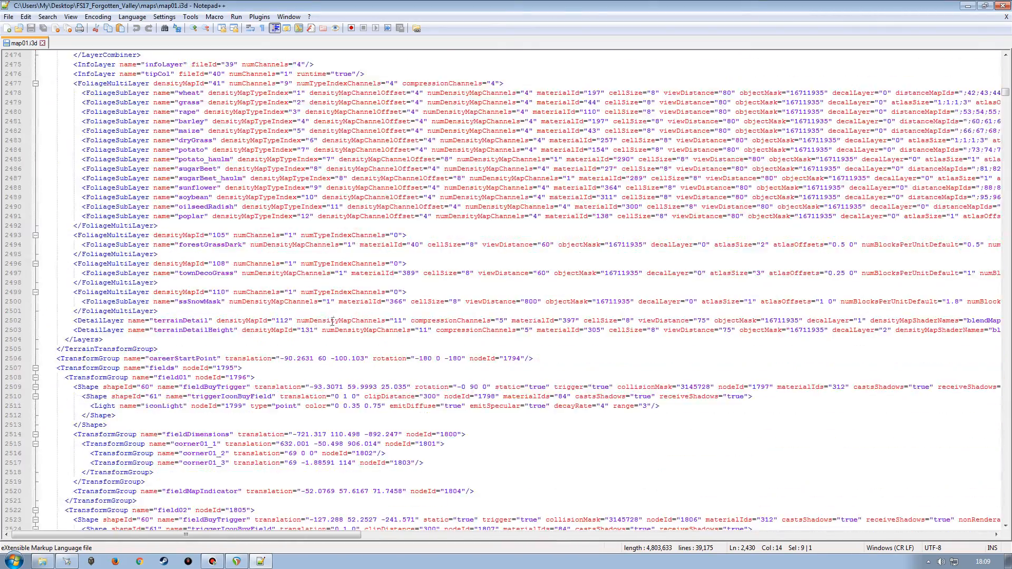
double_click(530, 302)
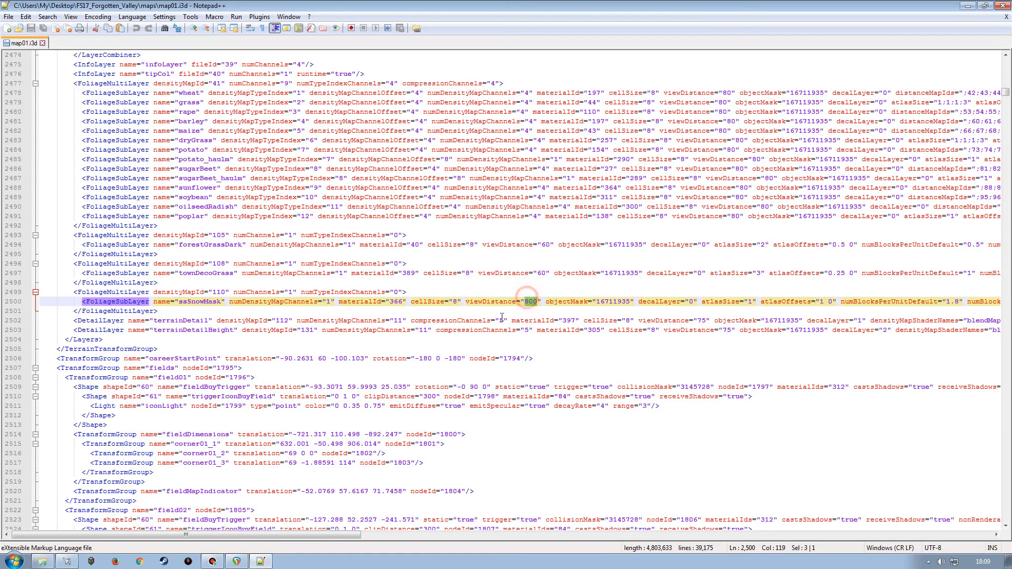
text(0)
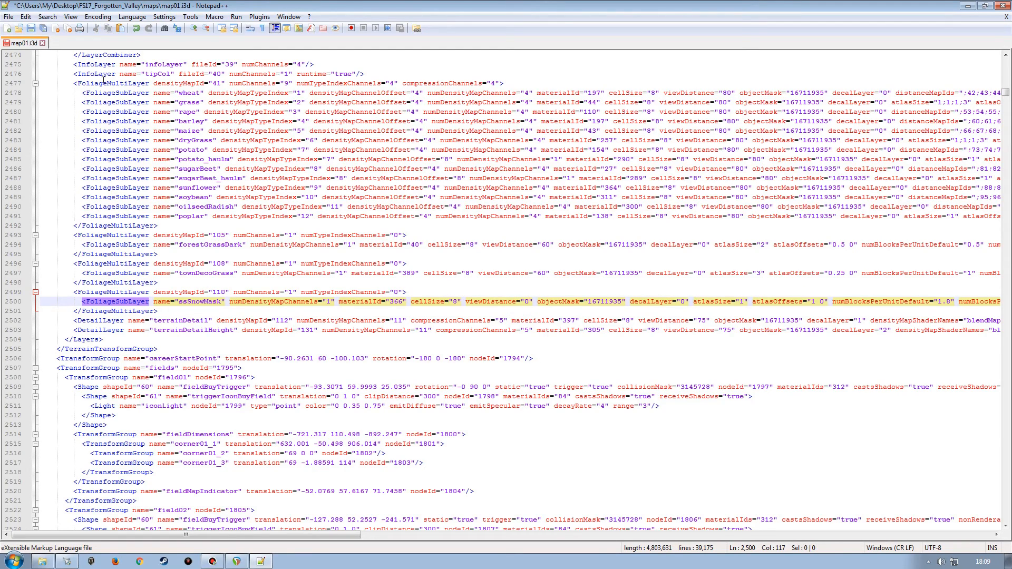
click(30, 27)
Step: Close Notepad++ and reopen map01.i3d in GIANTS Editor version 7.1.0
click(1004, 6)
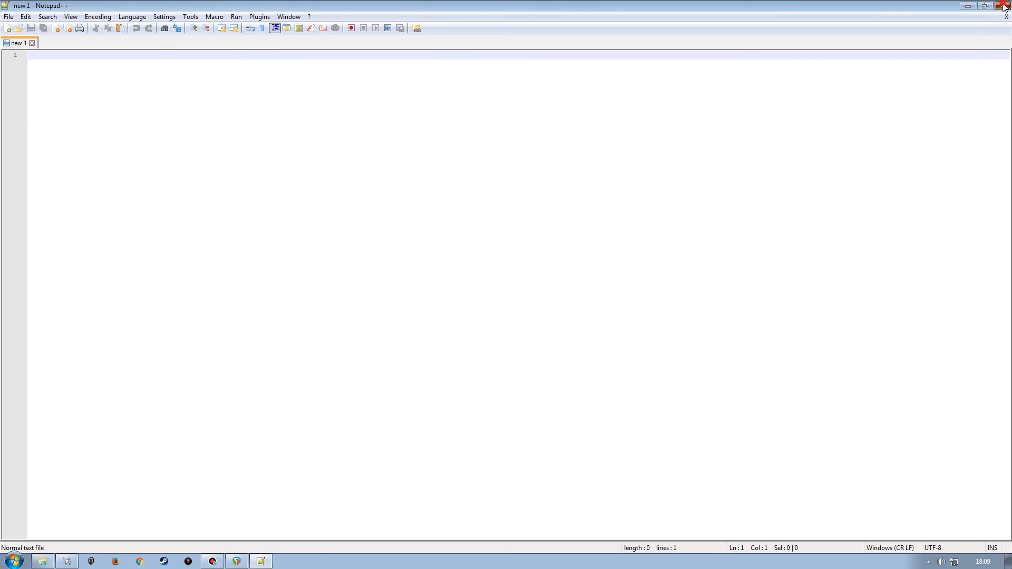
click(1005, 7)
double_click(477, 200)
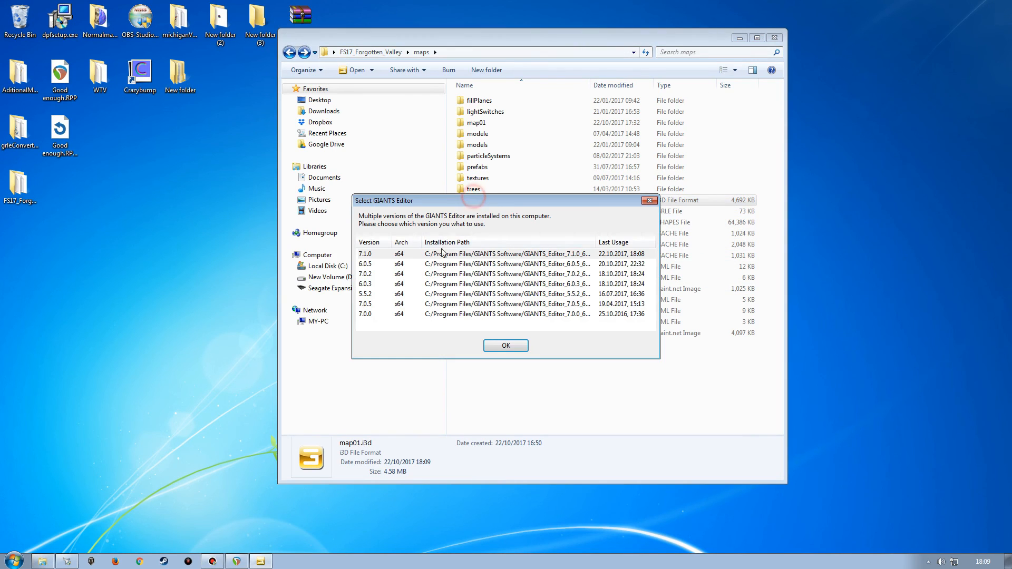
double_click(369, 256)
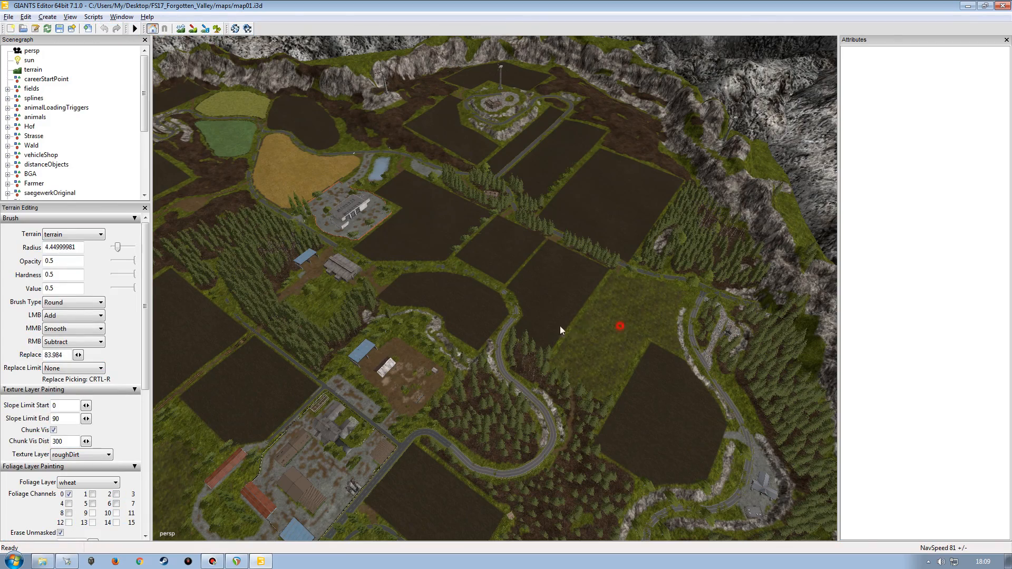
Step: Examine the roads, farmyards, pond and fields across the map for visible ssSnowMask foliage
alt+drag(560, 326, 438, 343)
alt+right_drag(438, 343, 453, 281)
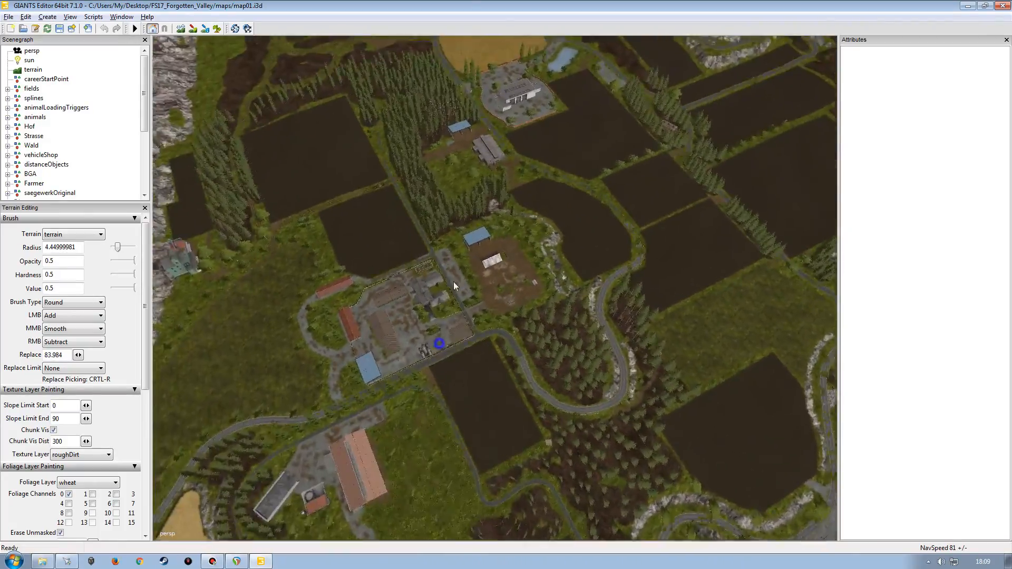
alt+drag(482, 330, 554, 303)
alt+right_drag(470, 286, 545, 143)
alt+right_drag(512, 290, 480, 294)
alt+drag(477, 294, 555, 237)
alt+right_drag(510, 293, 510, 277)
alt+drag(491, 289, 582, 321)
alt+right_drag(582, 321, 467, 324)
alt+drag(468, 323, 369, 264)
alt+right_drag(424, 310, 458, 250)
alt+drag(459, 250, 336, 301)
alt+right_drag(336, 302, 362, 271)
alt+drag(362, 271, 327, 359)
alt+right_drag(327, 359, 376, 341)
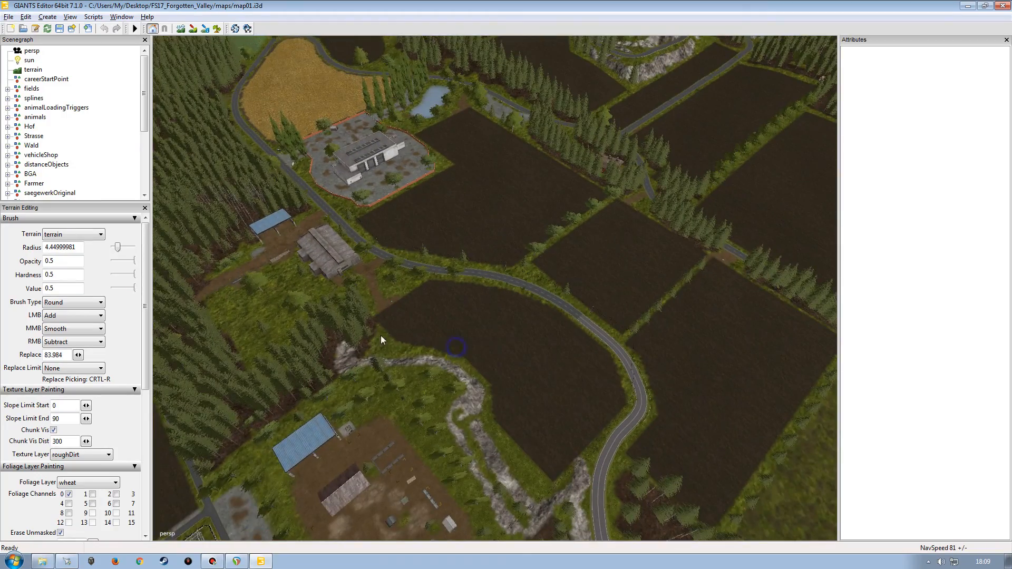
alt+drag(500, 377, 393, 355)
alt+drag(457, 341, 505, 348)
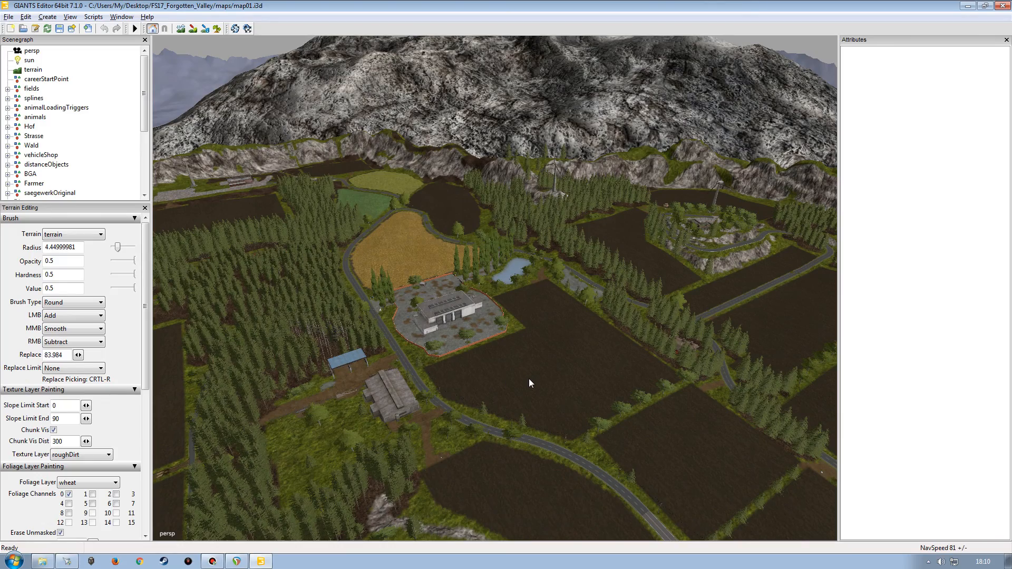
alt+drag(504, 373, 643, 400)
alt+drag(550, 400, 501, 399)
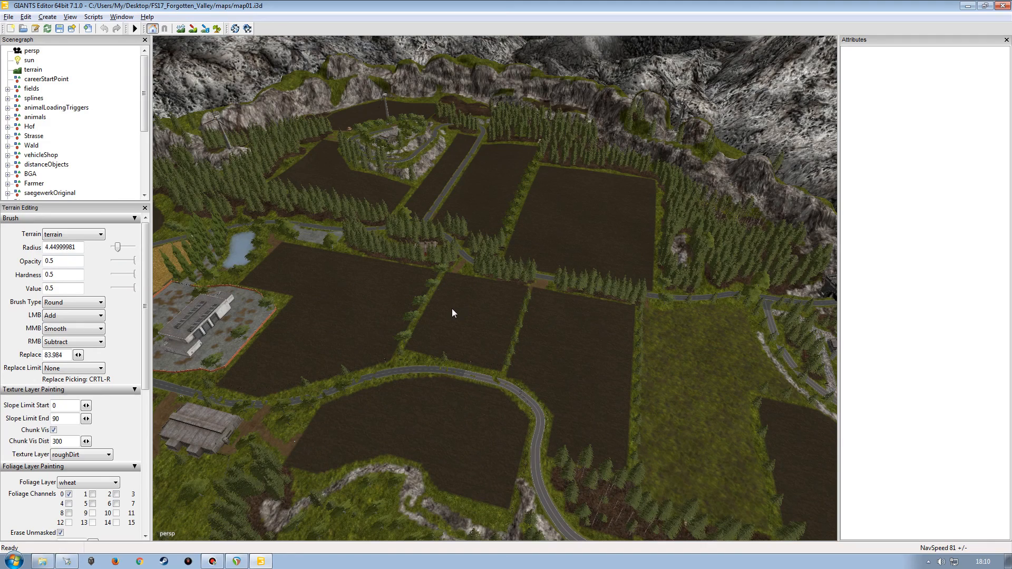
mouse_move(437, 366)
alt+mouse_down()
mouse_move(454, 364)
mouse_move(433, 368)
alt+mouse_up()
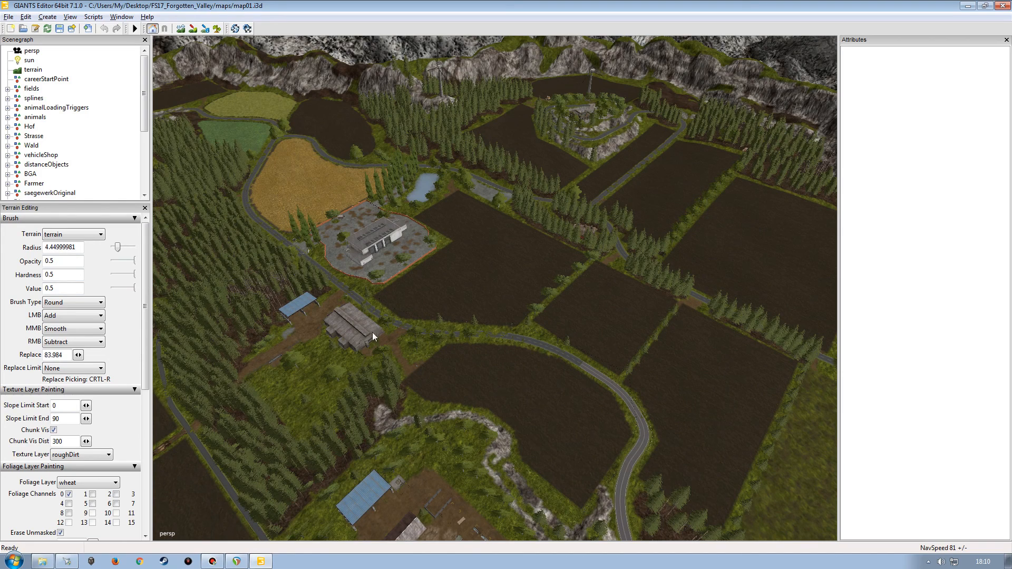
Step: Close the map editor without saving changes
click(1007, 8)
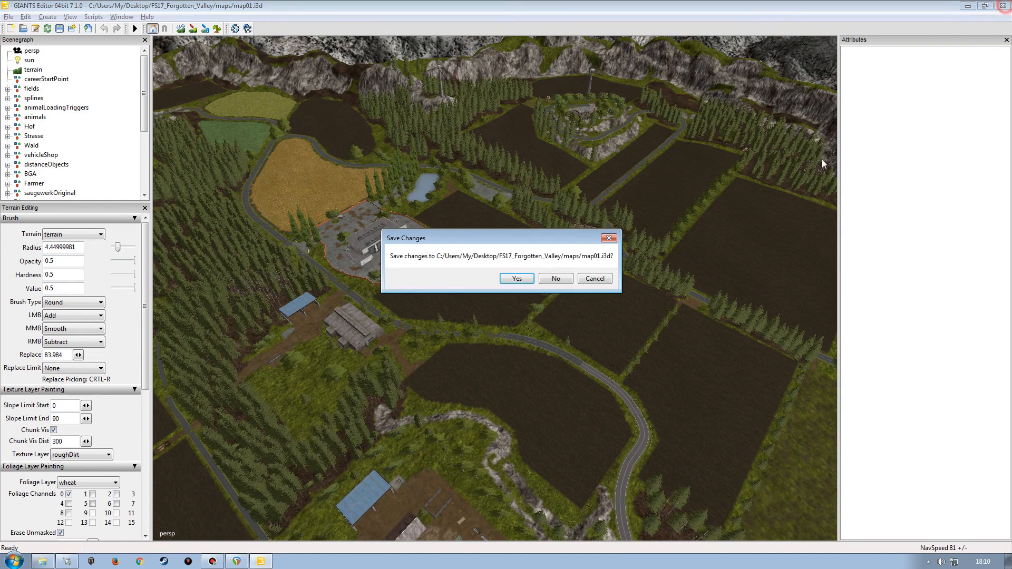
click(560, 278)
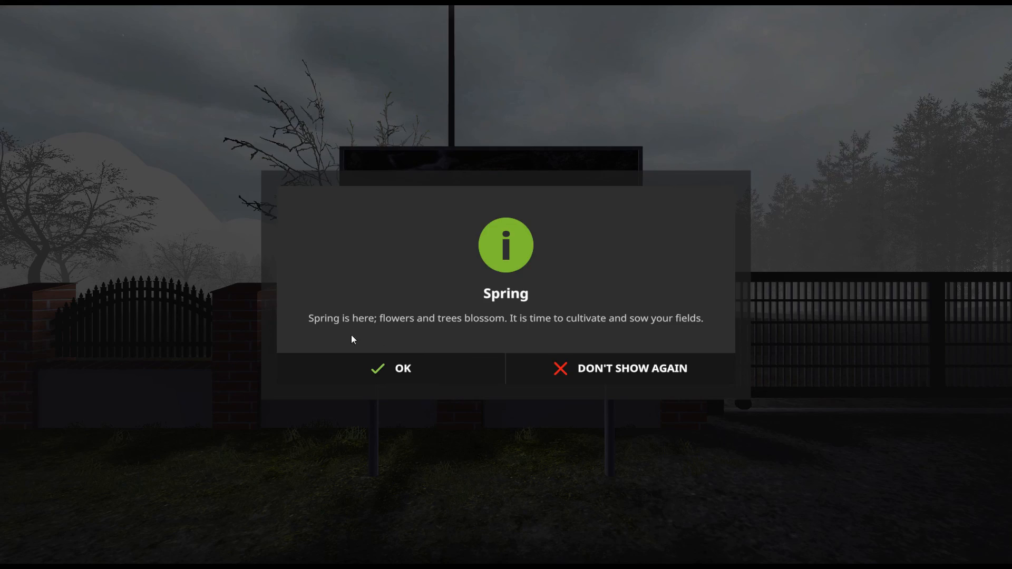
Step: Dismiss the Spring season notice and the tutorial hint, and walk around the dark farmyard beside the fence
click(441, 372)
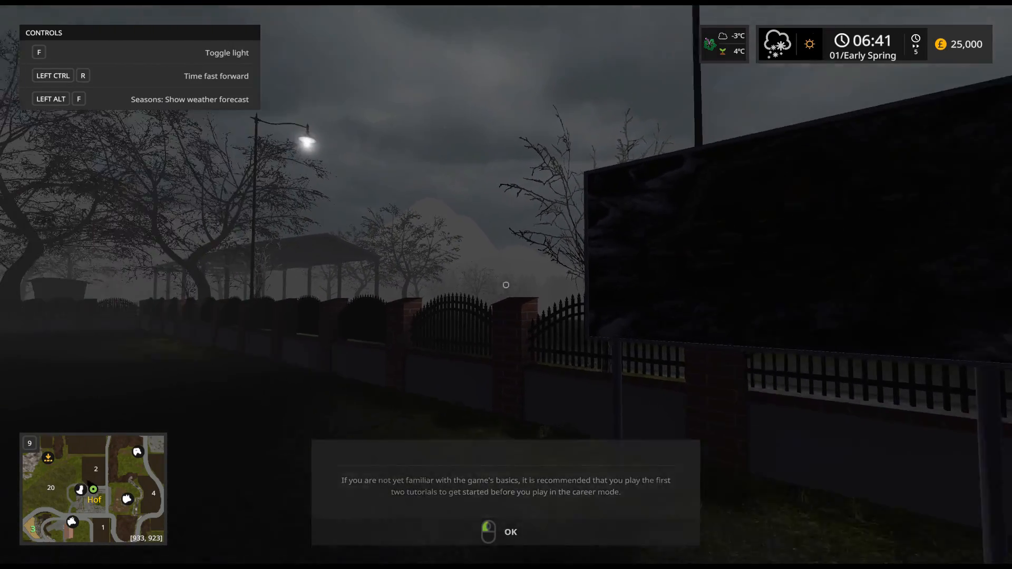
click(506, 285)
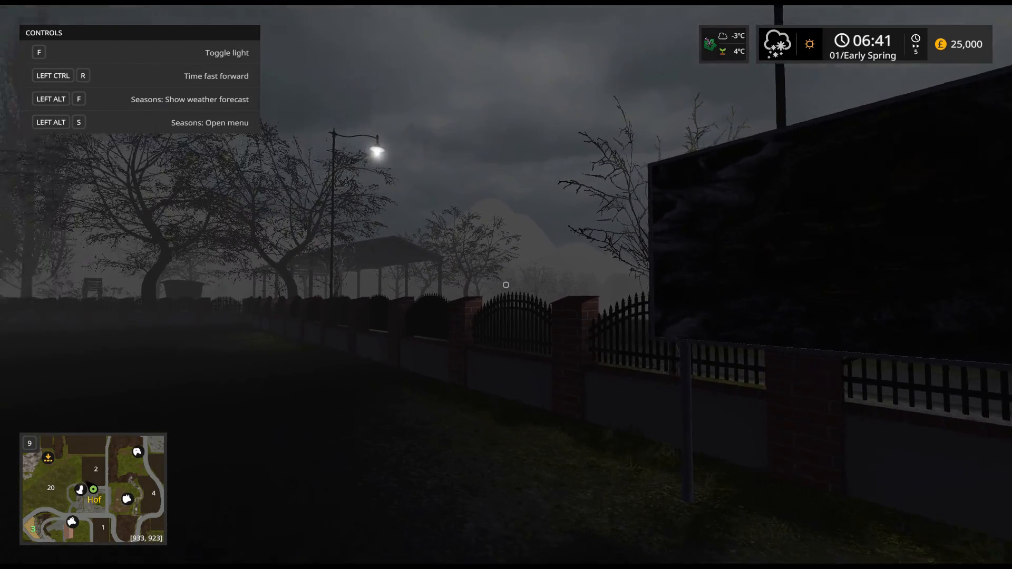
key(w)
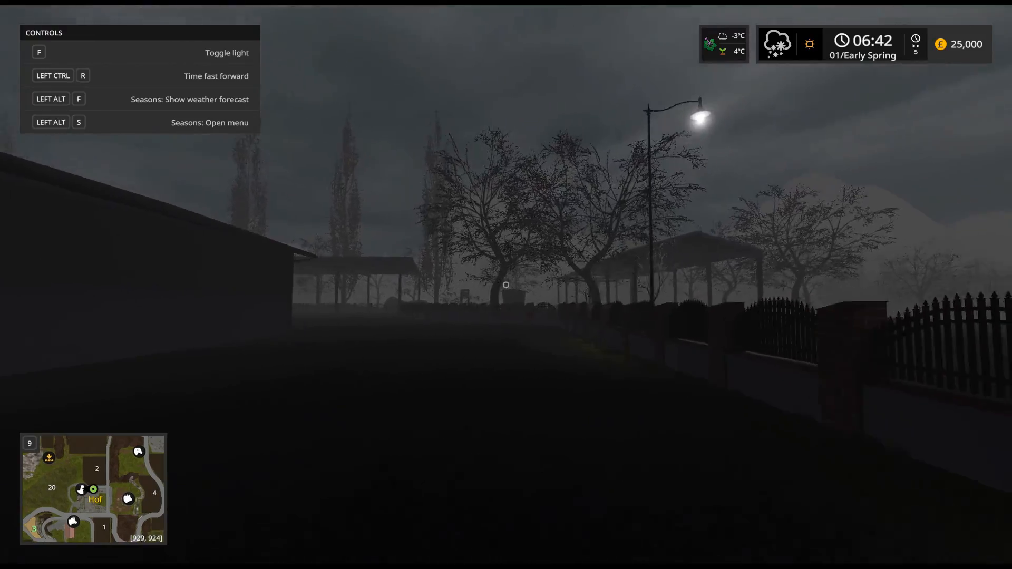
key(w)
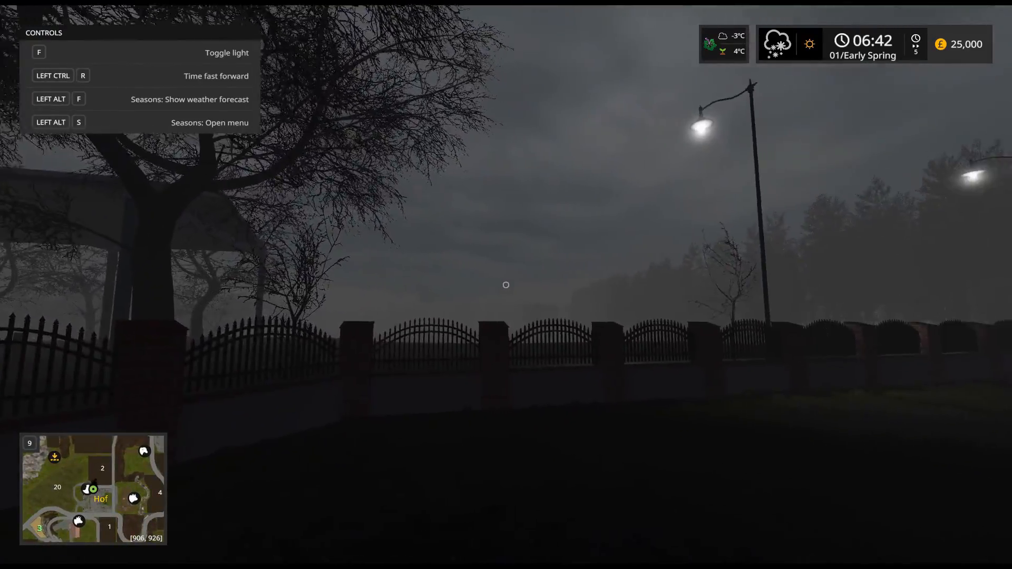
key(w)
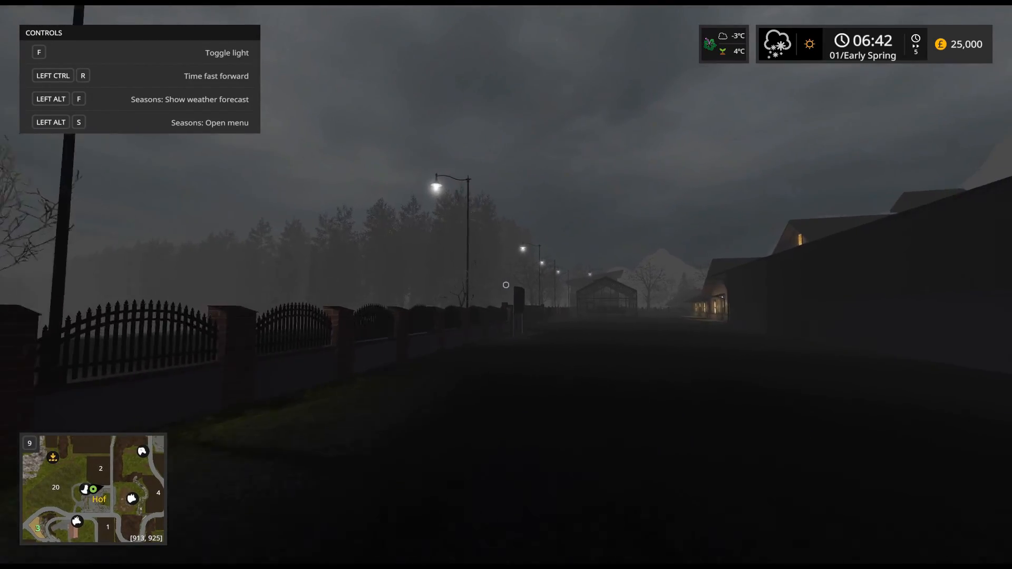
key(w)
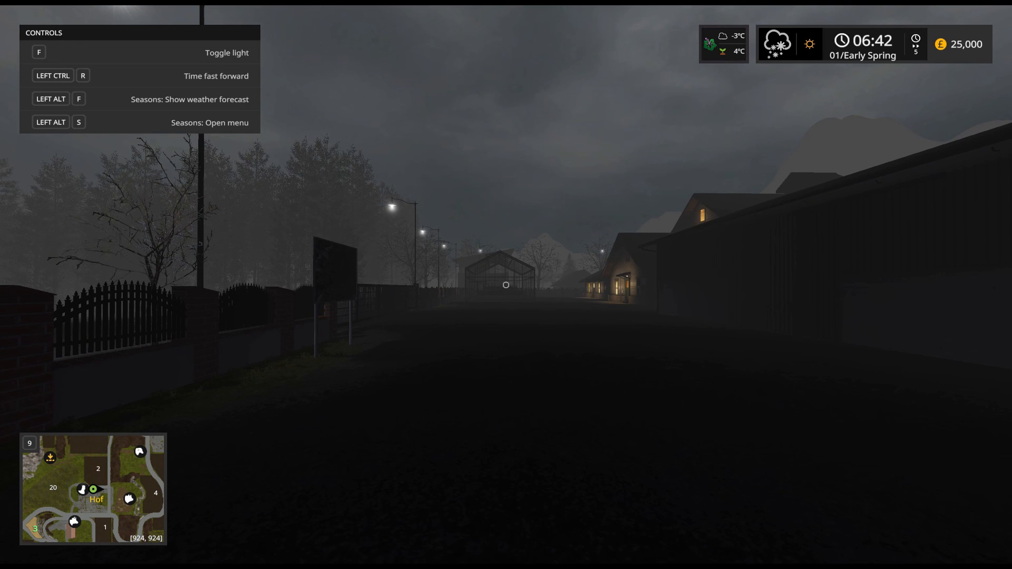
Step: View the Seasons weather forecast and the crop planting and harvest overview, and close both
key(alt+f)
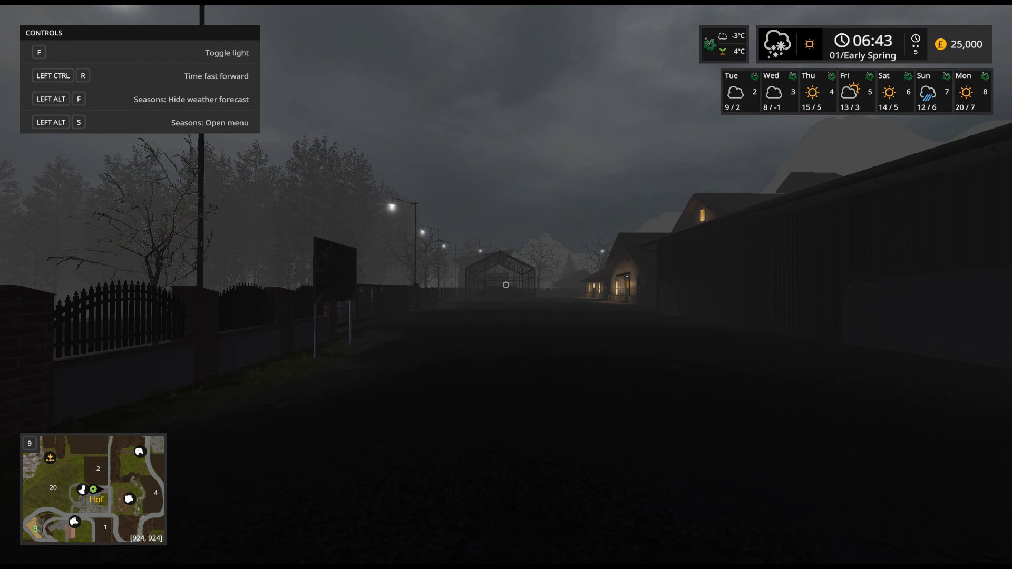
key(alt+f)
key(alt+s)
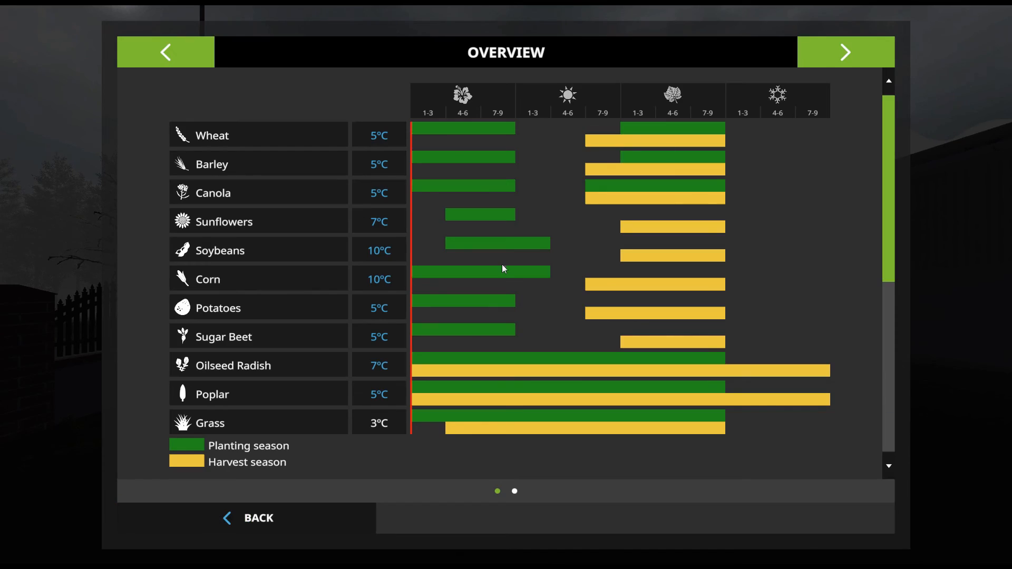
mouse_move(890, 208)
mouse_down()
mouse_move(888, 282)
mouse_move(888, 203)
mouse_up()
drag(888, 193, 871, 147)
click(280, 510)
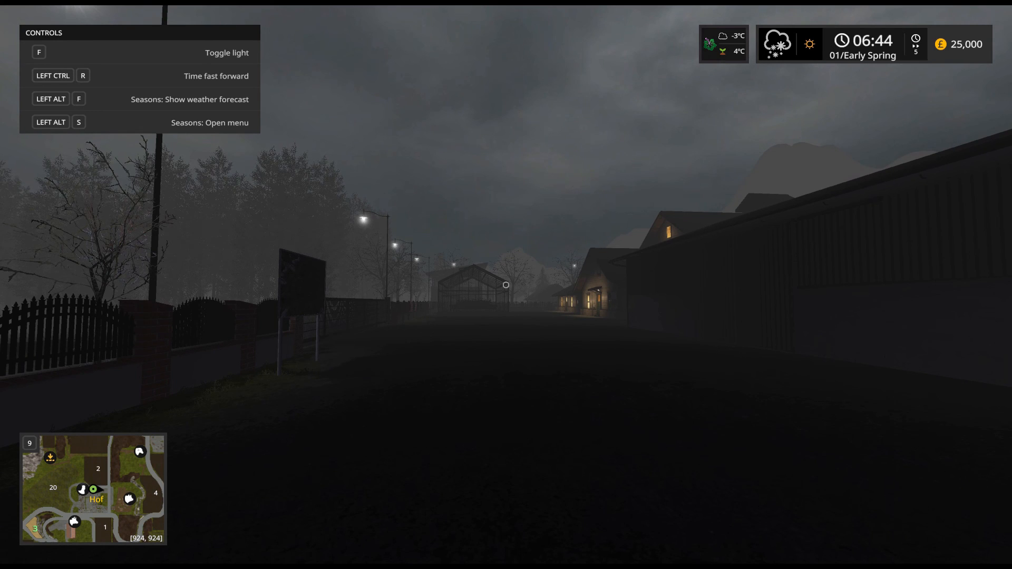
Step: Fast-forward the game time to about 16:37 so the farmyard is in daylight, and return to normal speed
key(w)
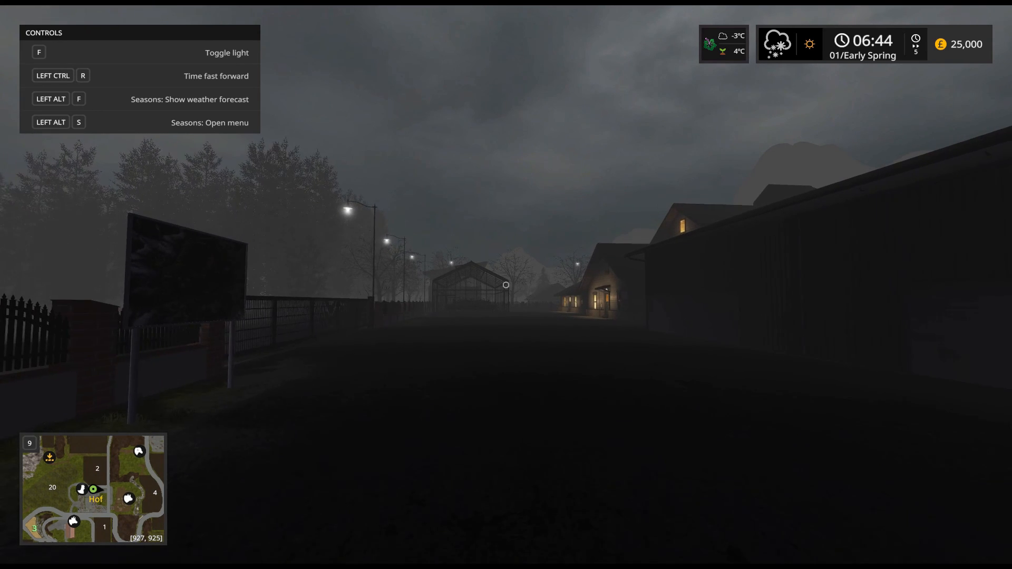
key(ctrl+r)
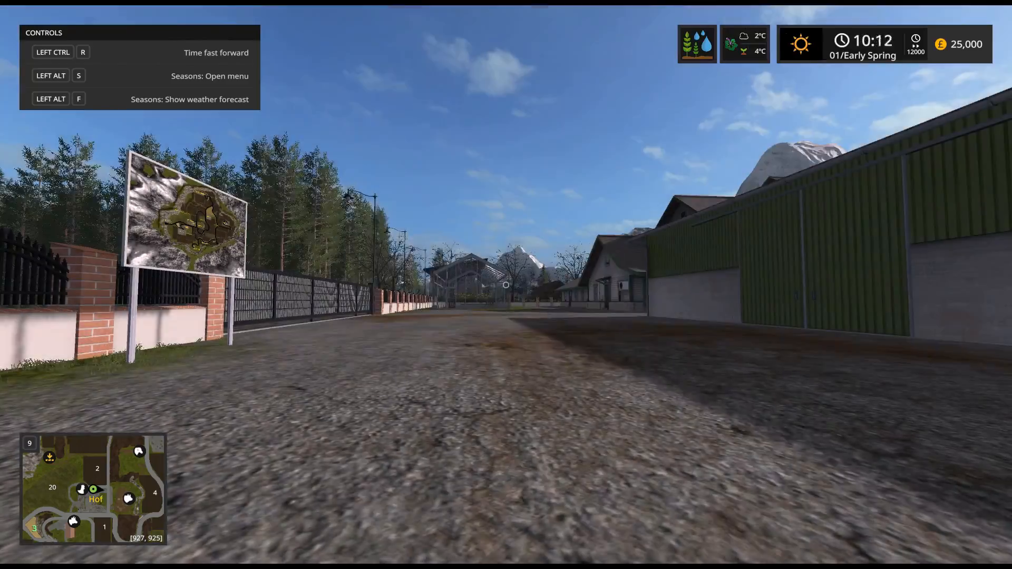
key(ctrl+r)
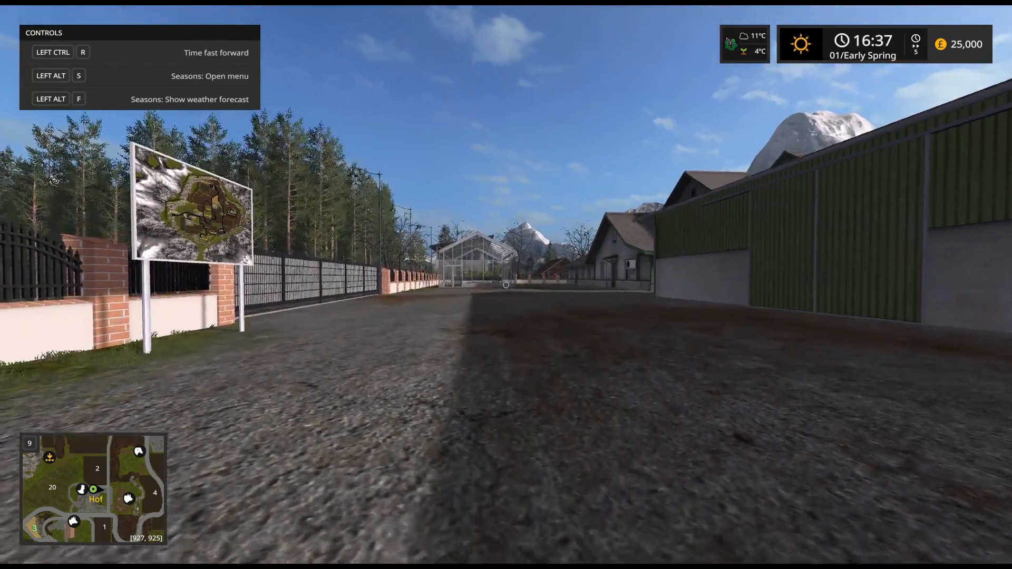
Step: Walk past the farm gate and along the road to examine the field, verges and surroundings
key(w)
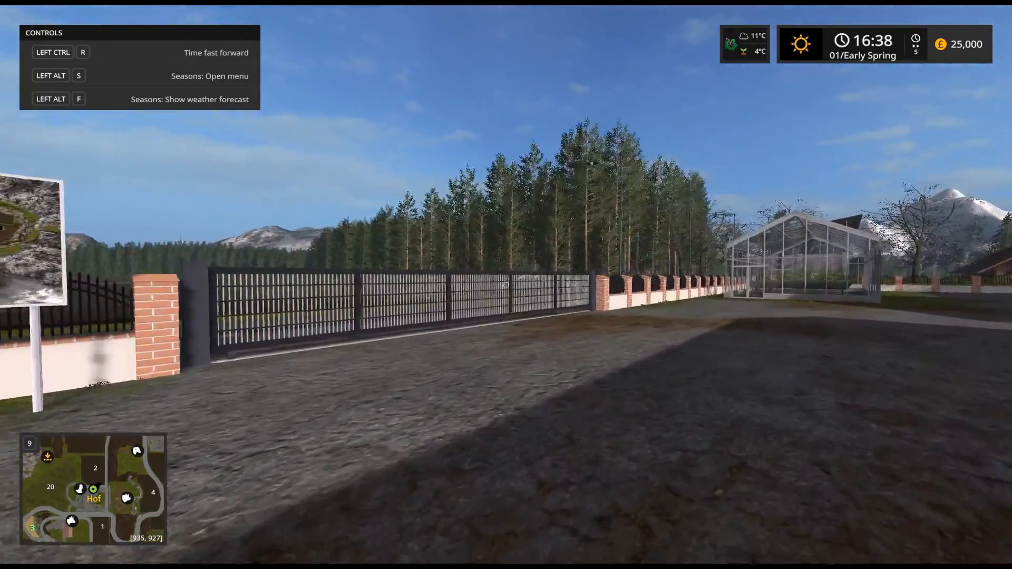
key(w)
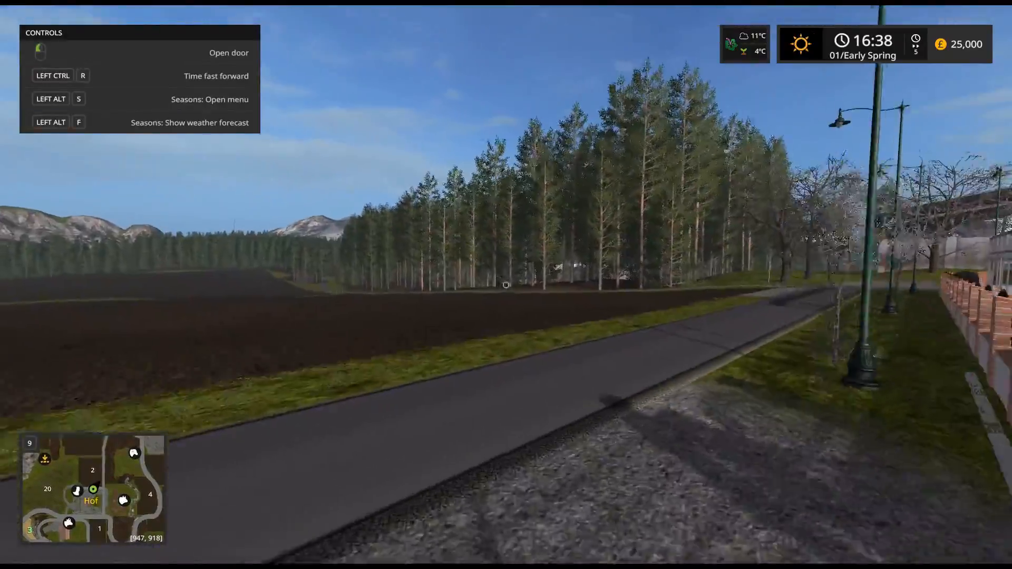
key(w)
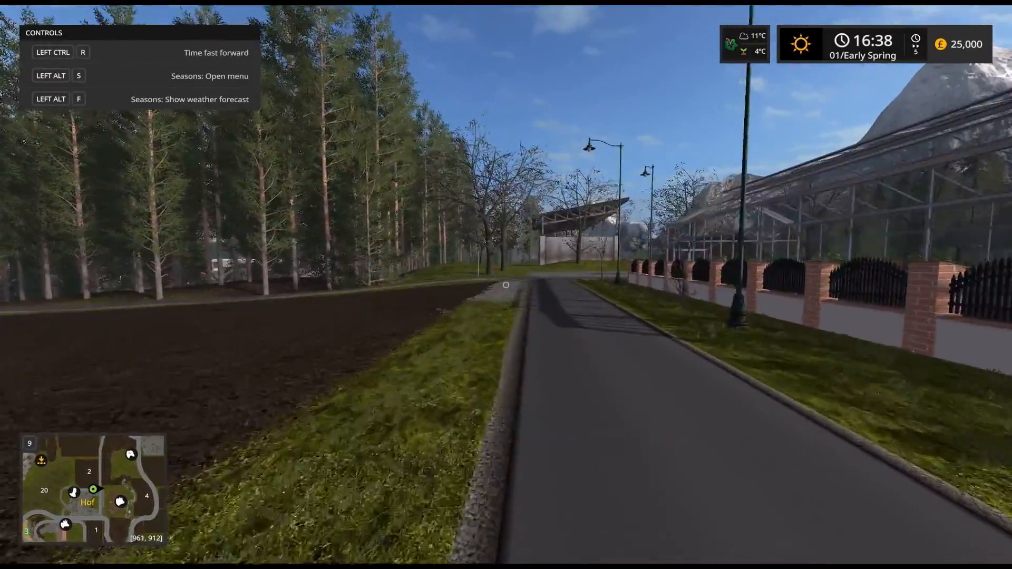
Step: Switch to the tractor in the shed, turn the help window off and adjust the master volume in the general settings
key(Tab)
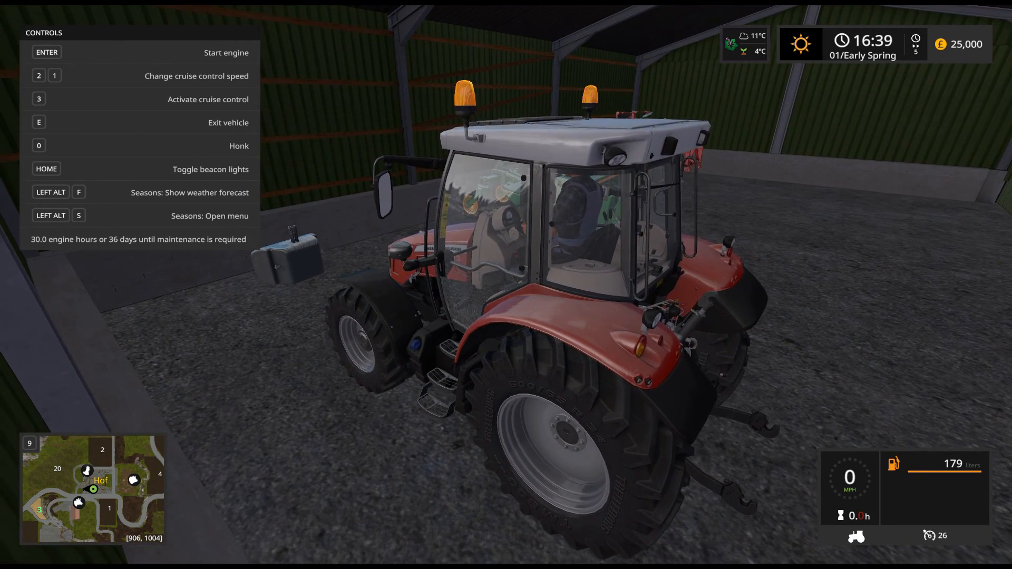
key(Escape)
click(161, 60)
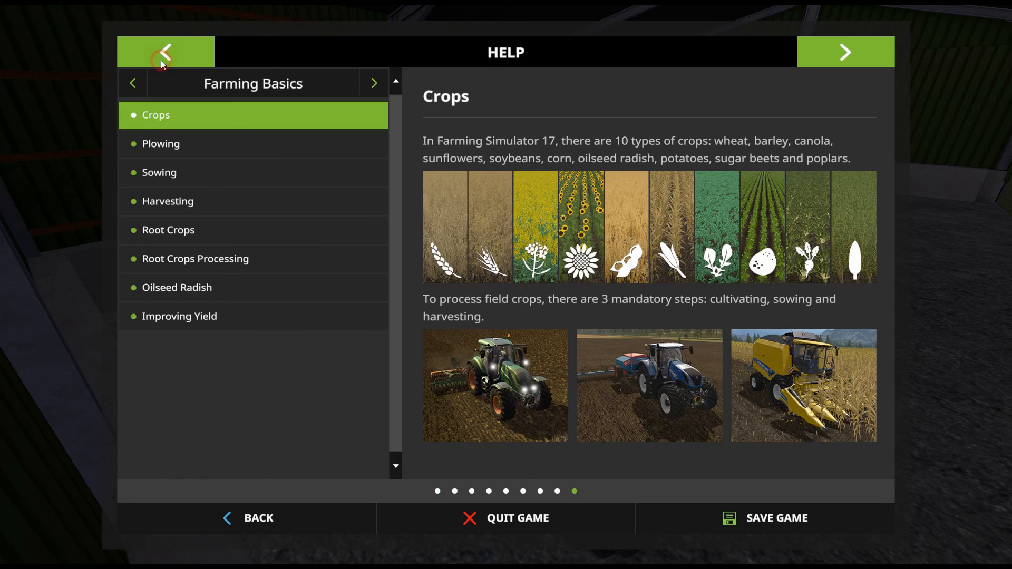
click(161, 60)
click(176, 58)
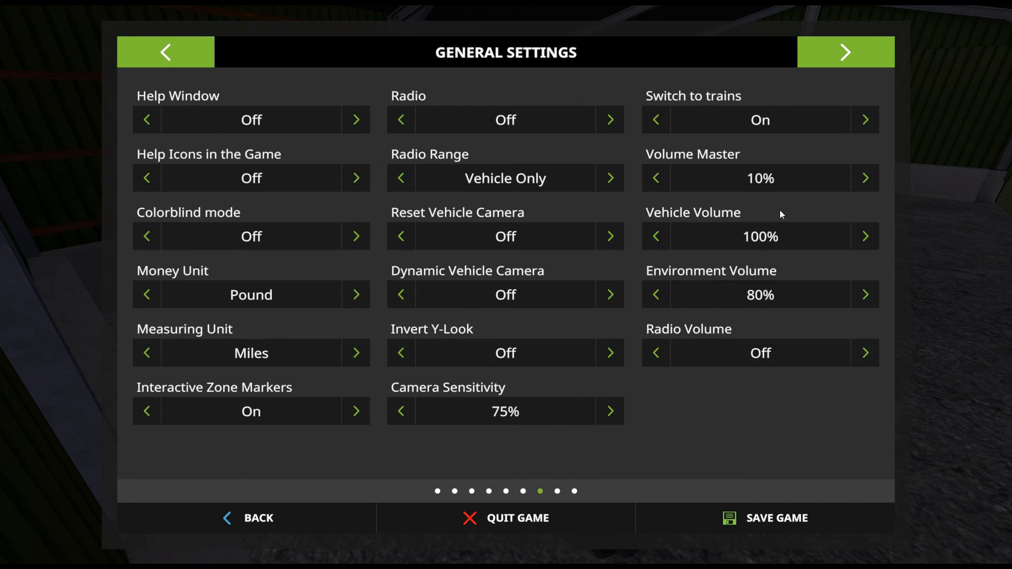
click(865, 178)
click(657, 180)
click(340, 515)
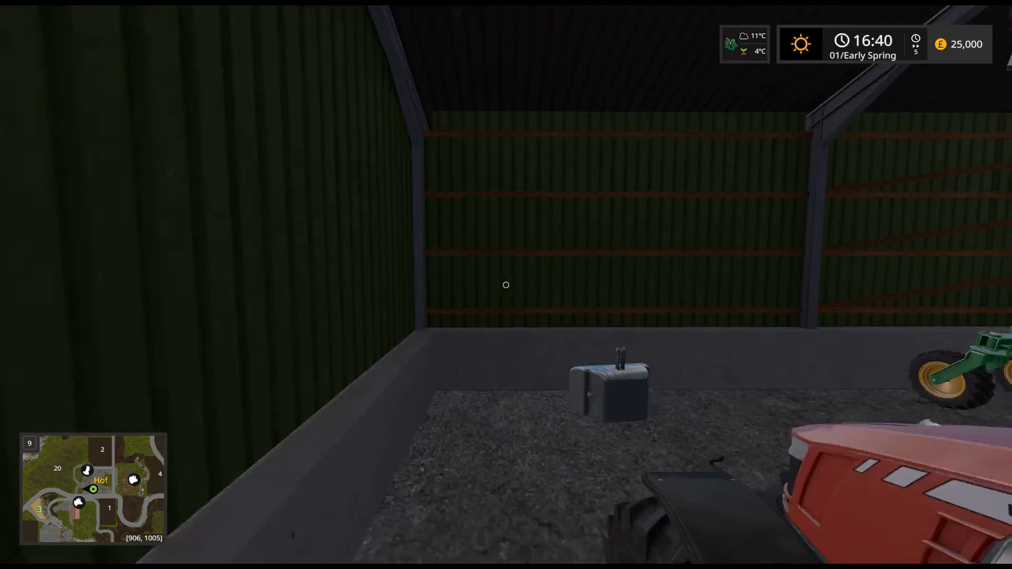
Step: Open the shed door on foot and get back into the tractor
key(w)
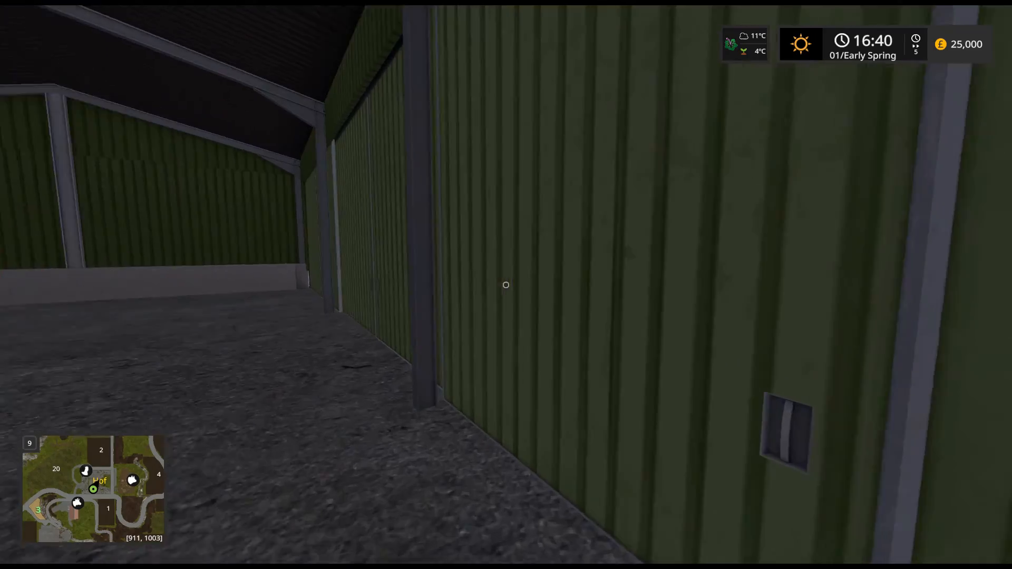
click(507, 285)
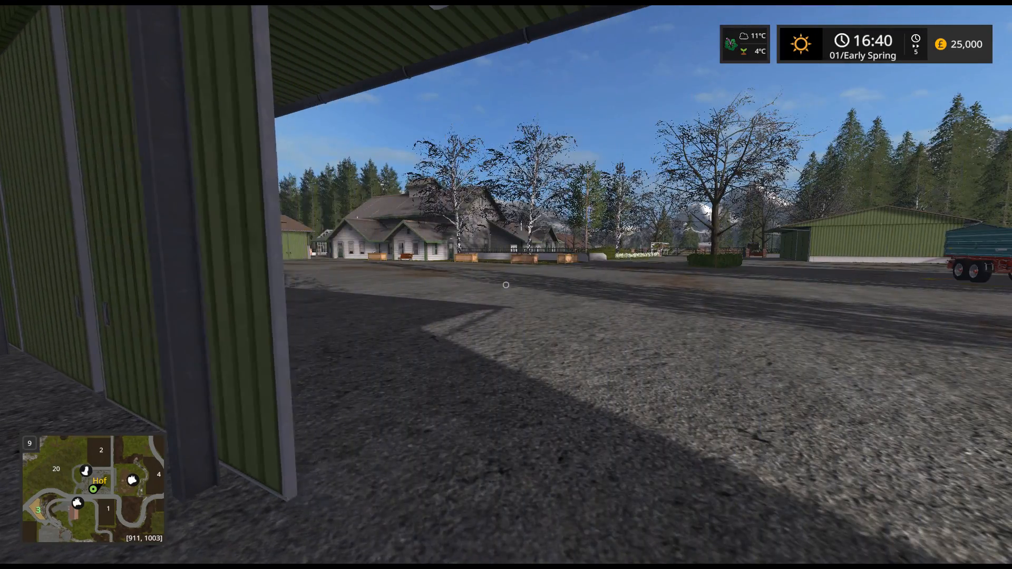
key(e)
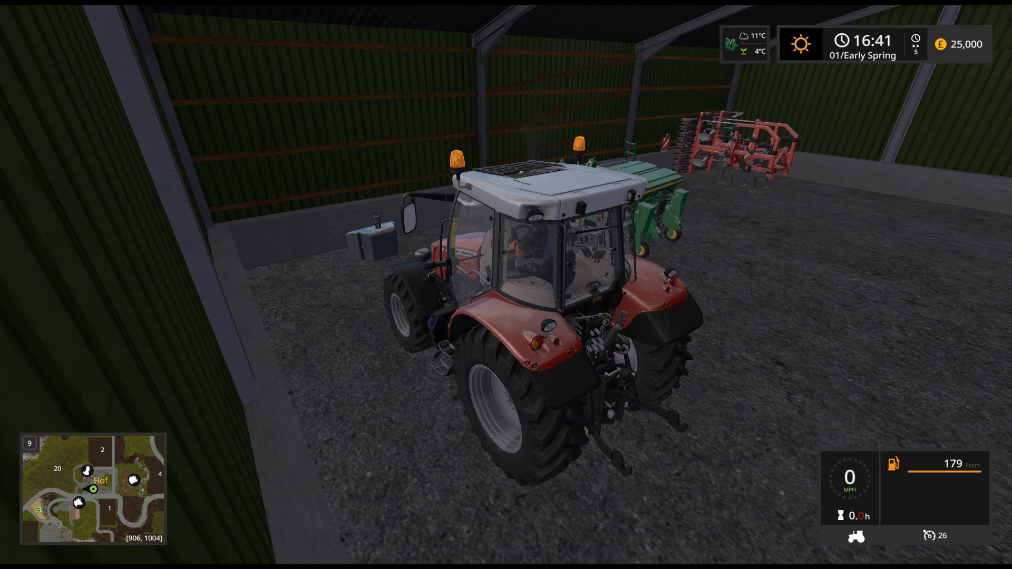
Step: Reverse the tractor out of the shed and park it in the open farmyard facing the farmhouse
scroll(506, 285, down, 3)
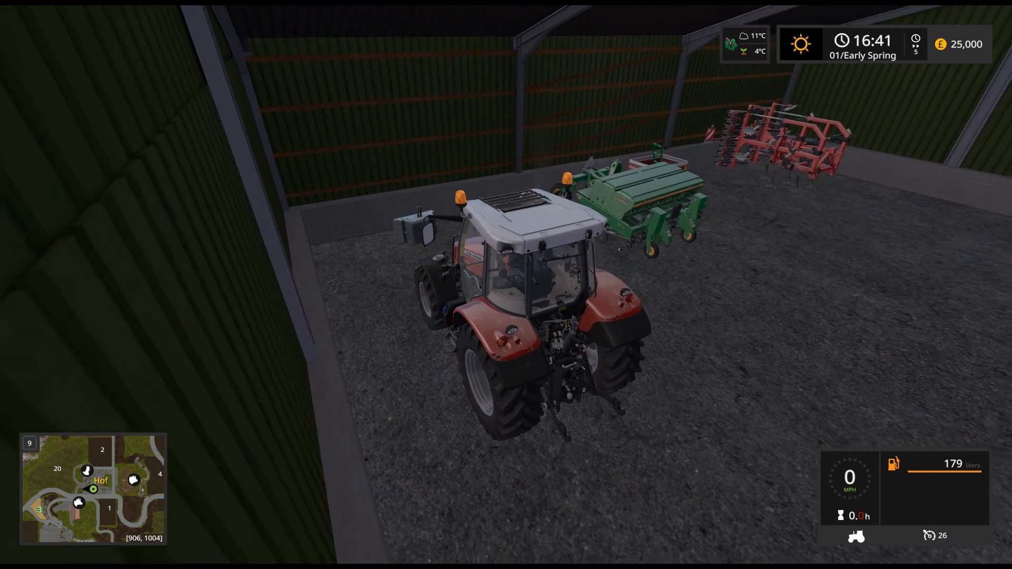
key(KP_5)
key(s)
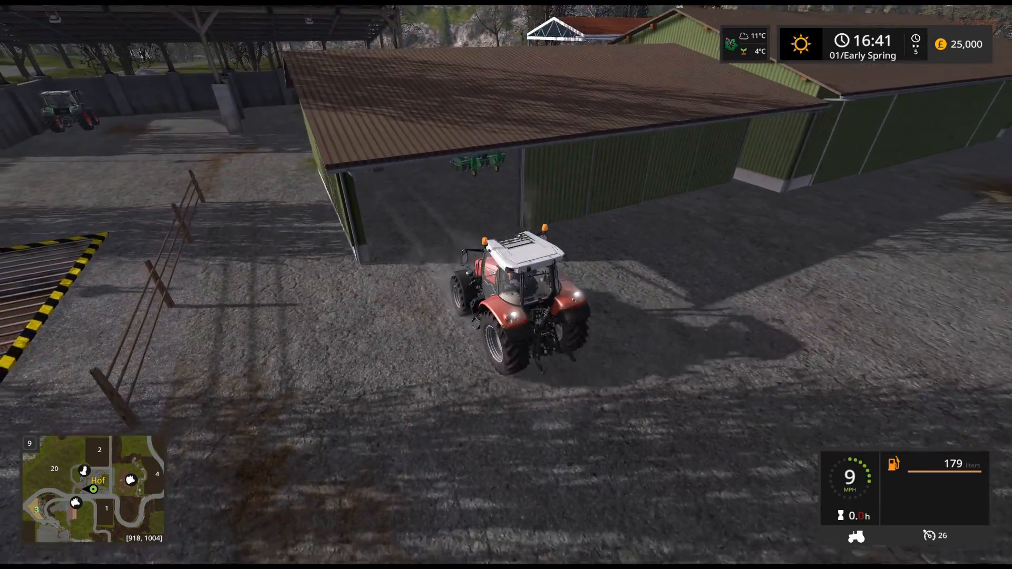
key(d)
key(s)
key(d)
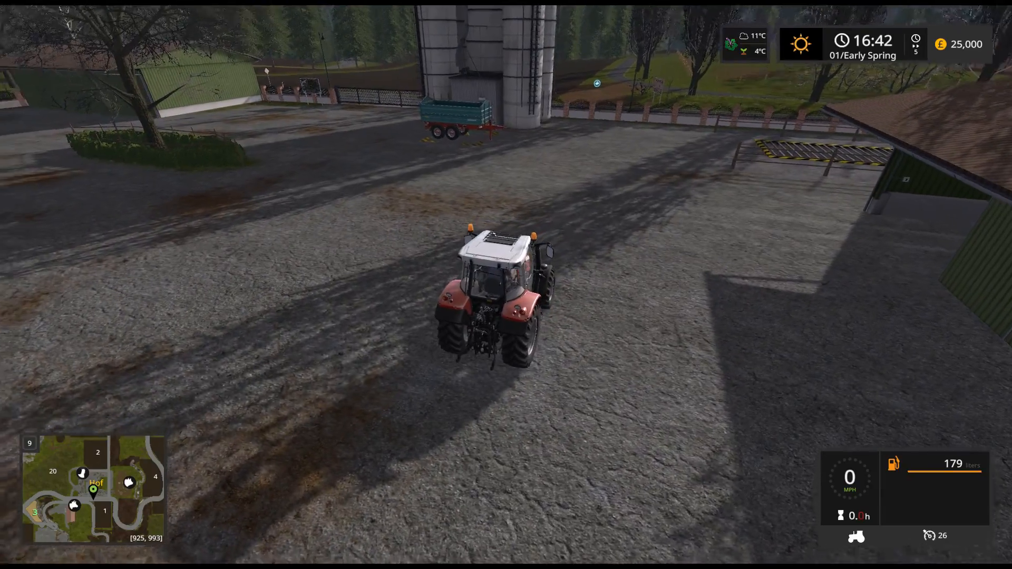
key(w)
key(a)
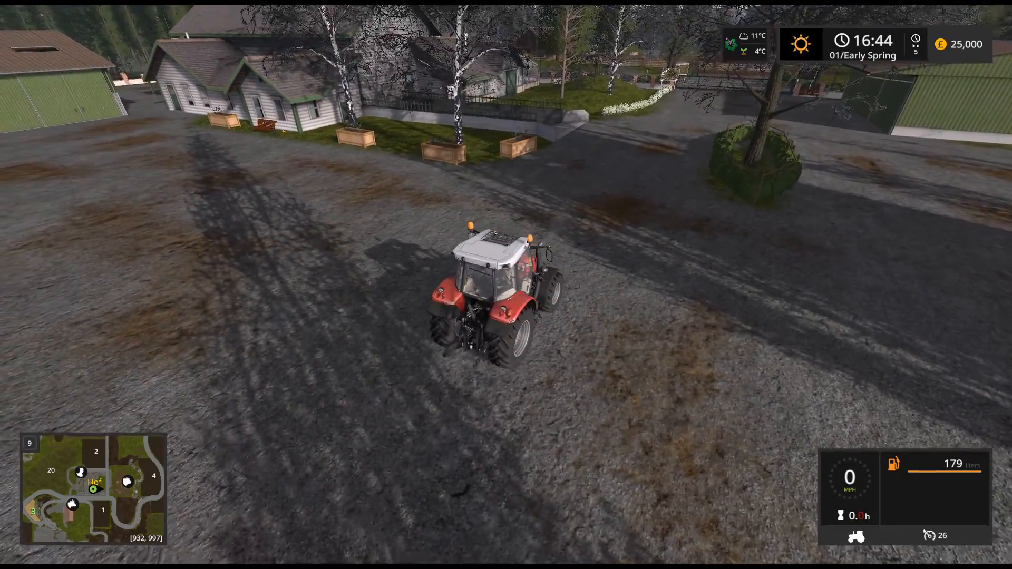
Step: Leave the tractor and stand back in the farmyard with the tractor, silos and trees in view
key(e)
key(e)
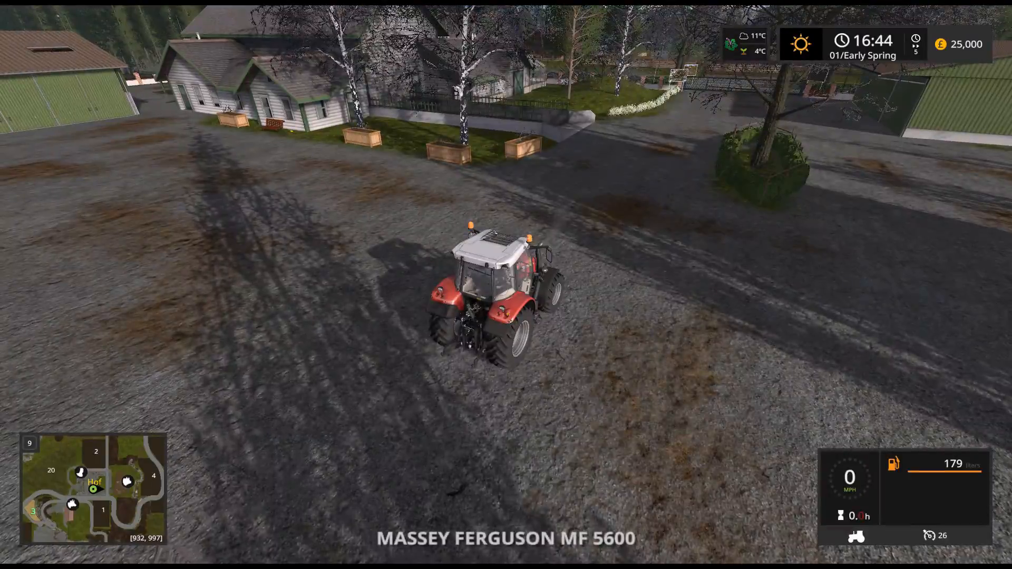
key(e)
key(a)
key(s)
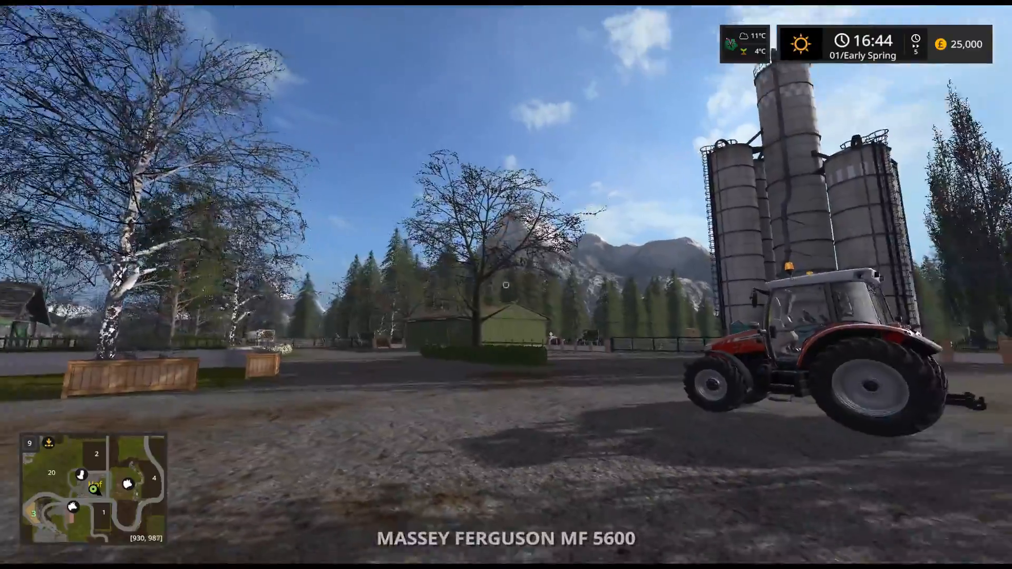
key(s)
key(a)
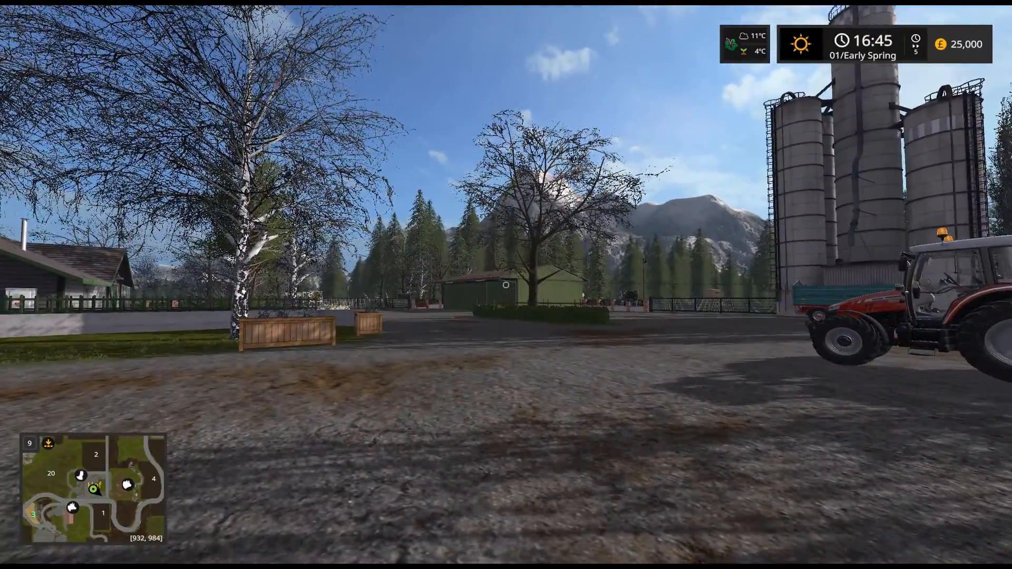
Step: Run the ssAddSnow command in the developer console and check the farmyard for snow
key(grave)
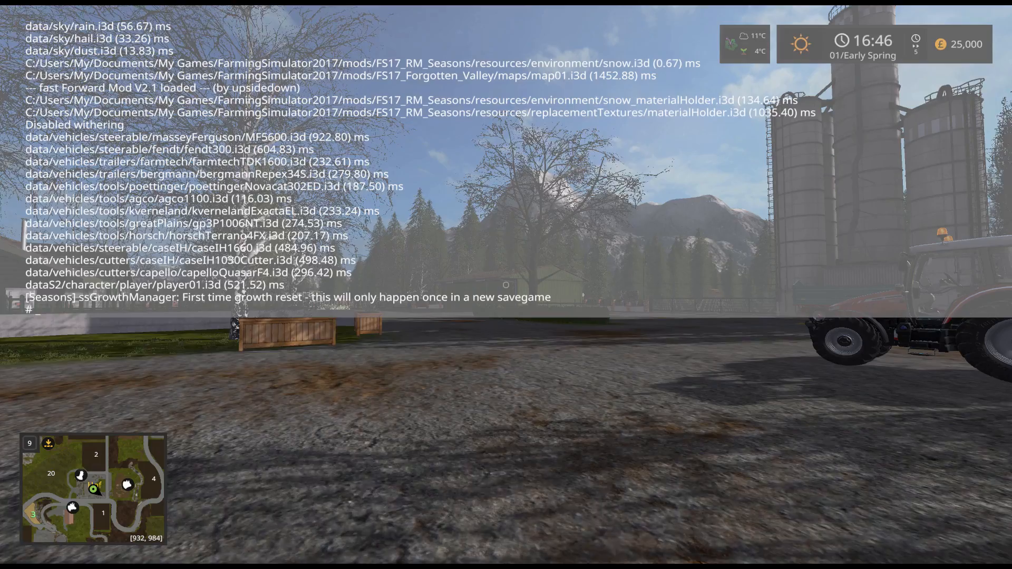
text(ddS)
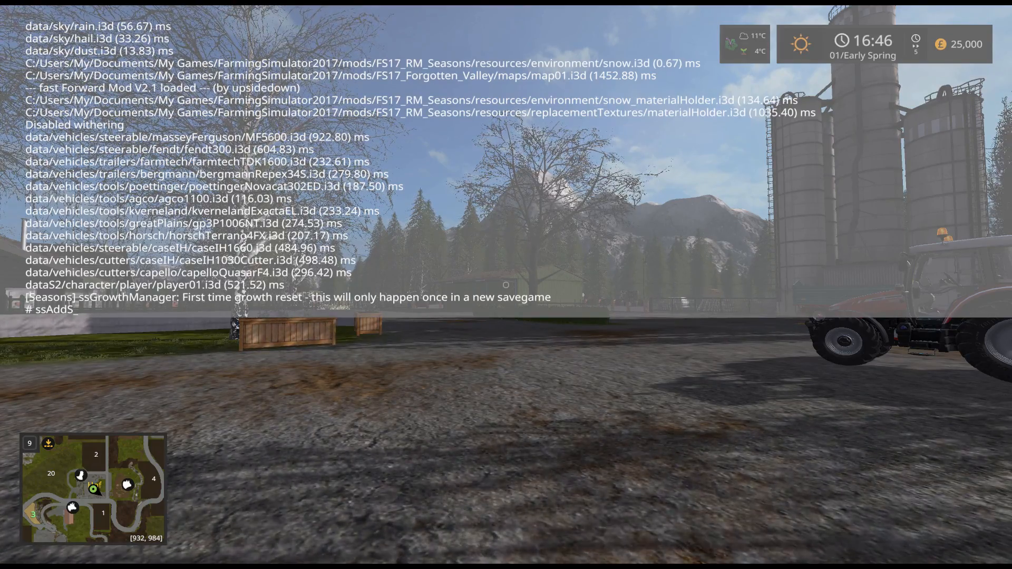
text(now)
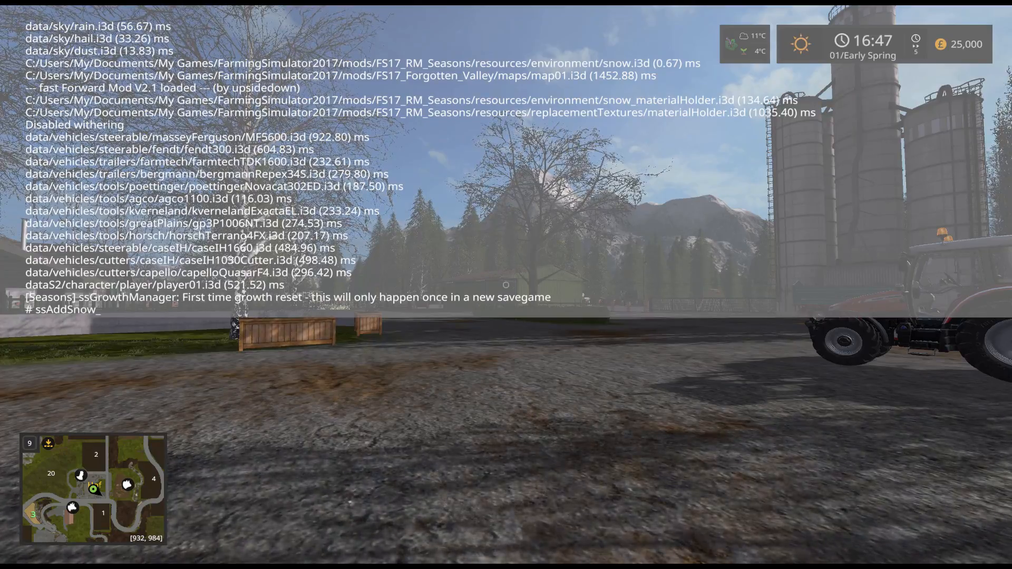
key(Return)
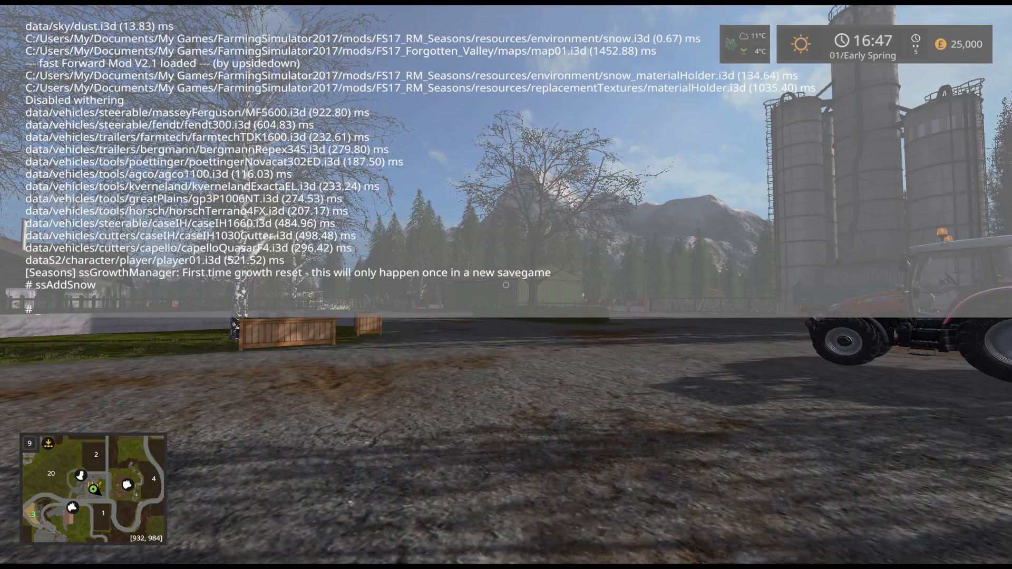
key(grave)
key(w)
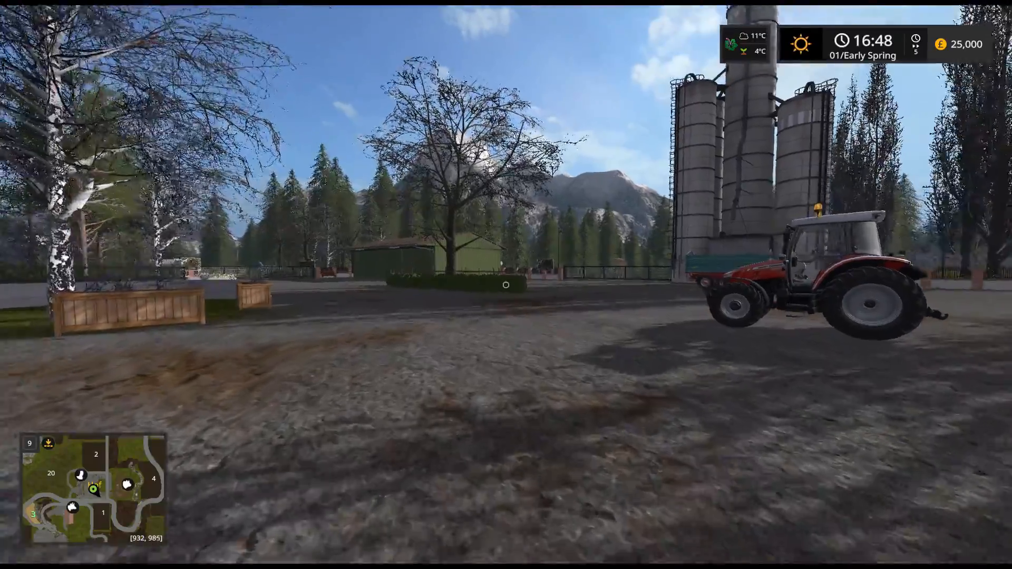
key(w)
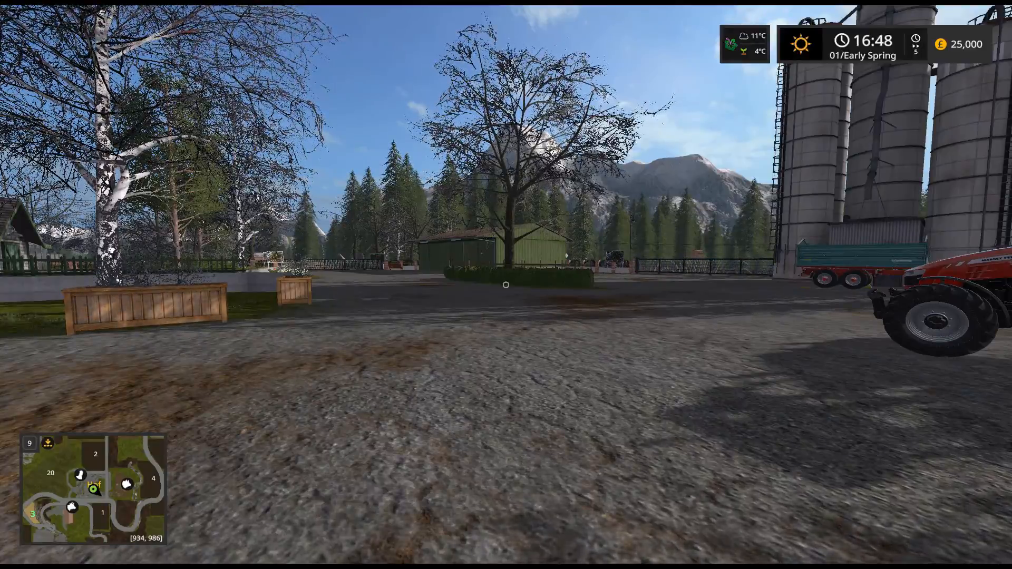
key(w)
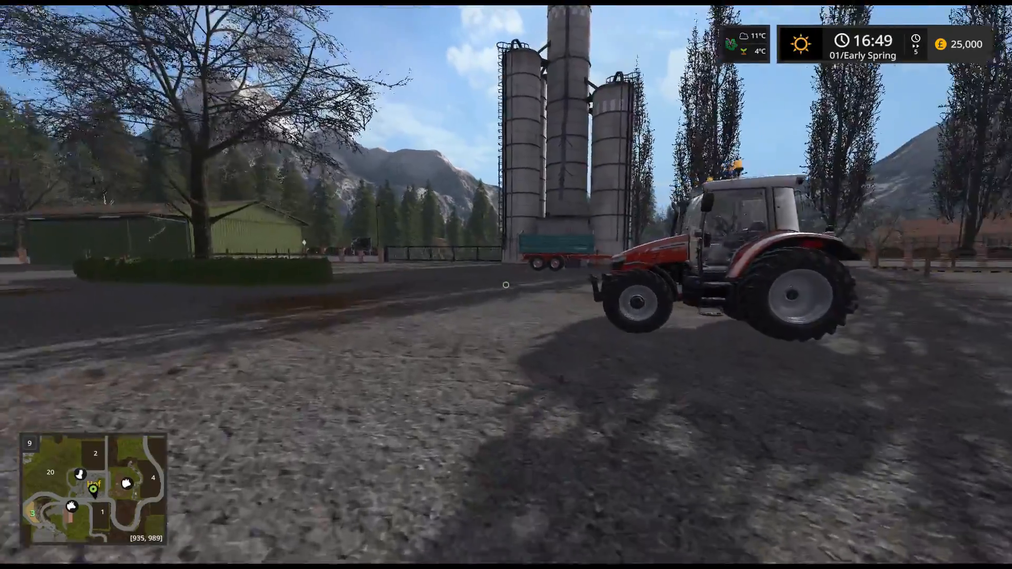
key(e)
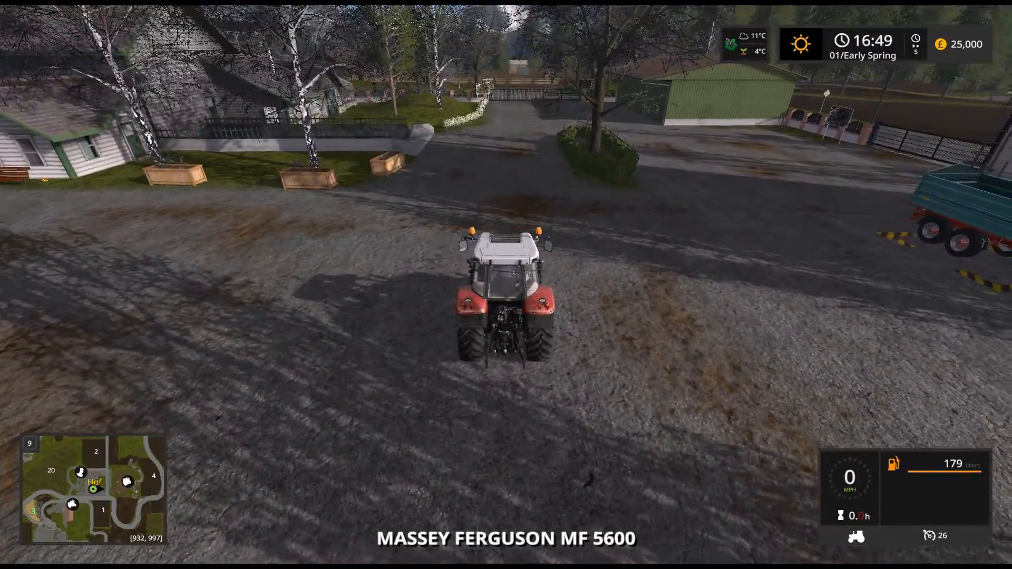
key(e)
key(w)
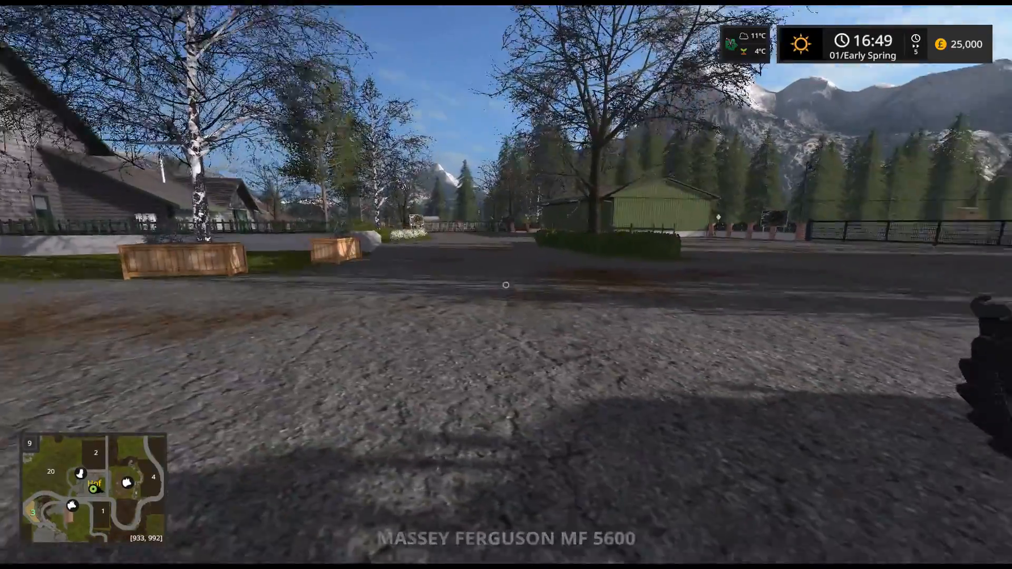
Step: Run ssAddSnow again in the developer console and return to the farmyard view
key(grave)
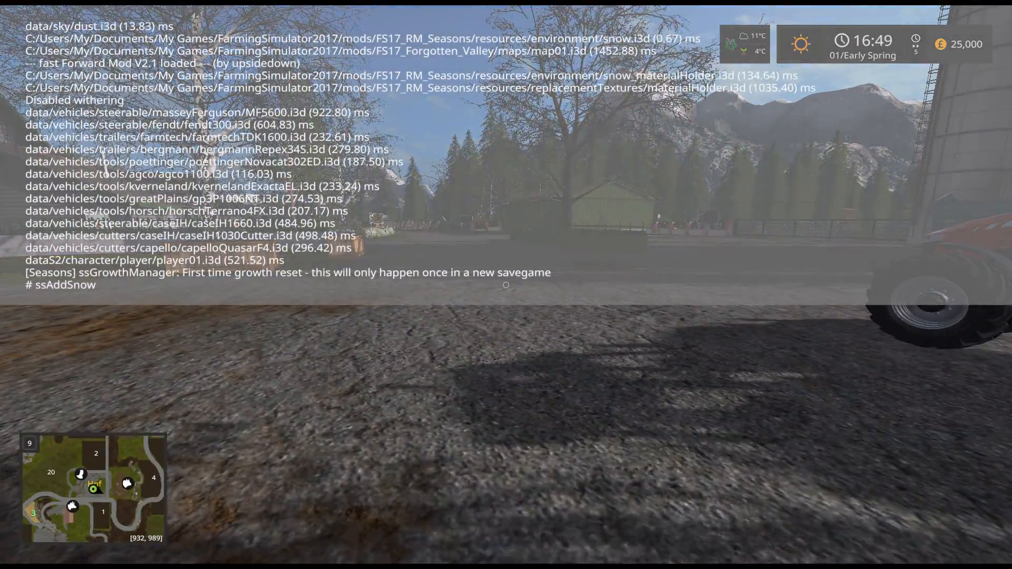
key(Return)
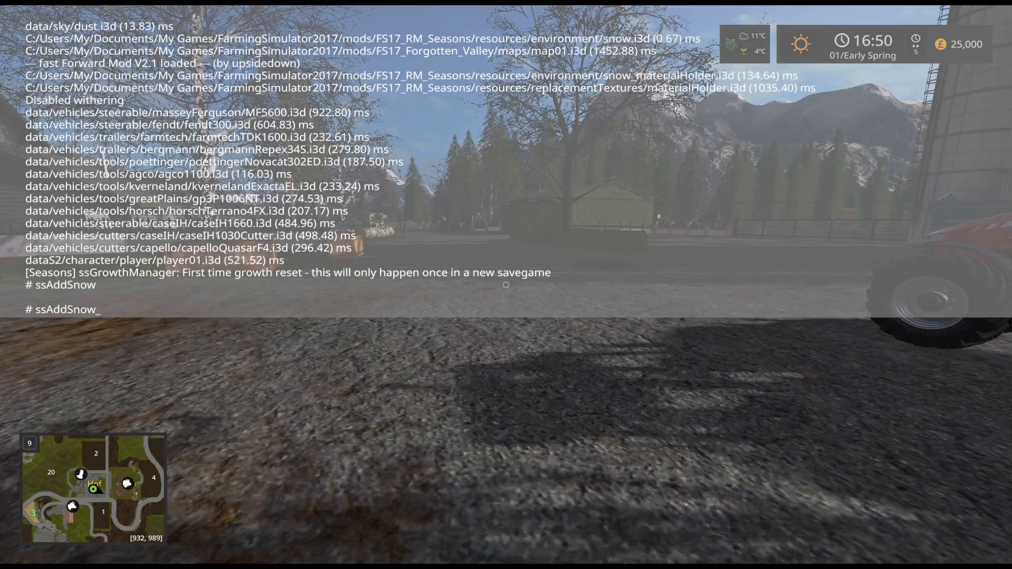
text(ssAddSnow)
key(Return)
key(grave)
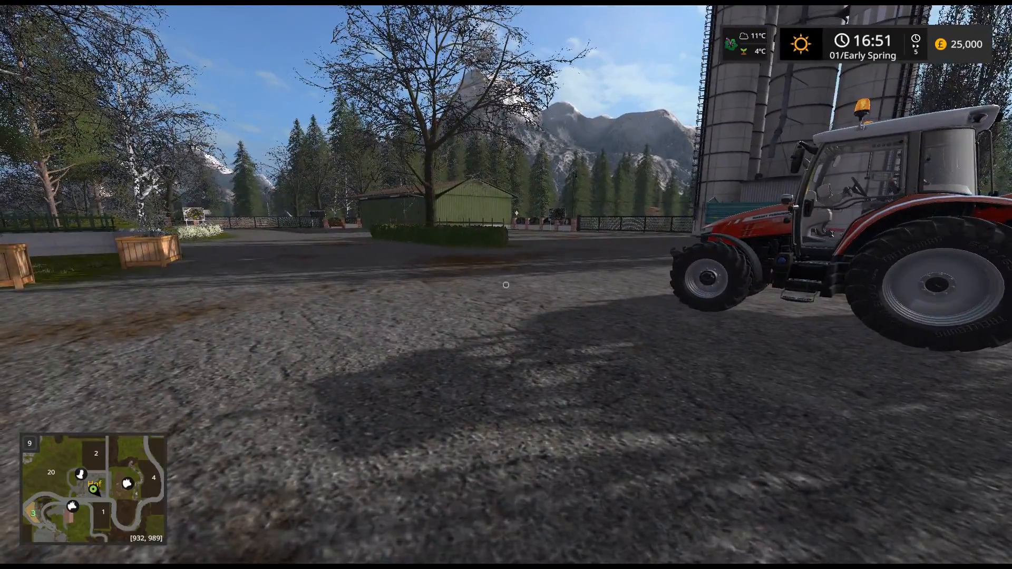
key(Escape)
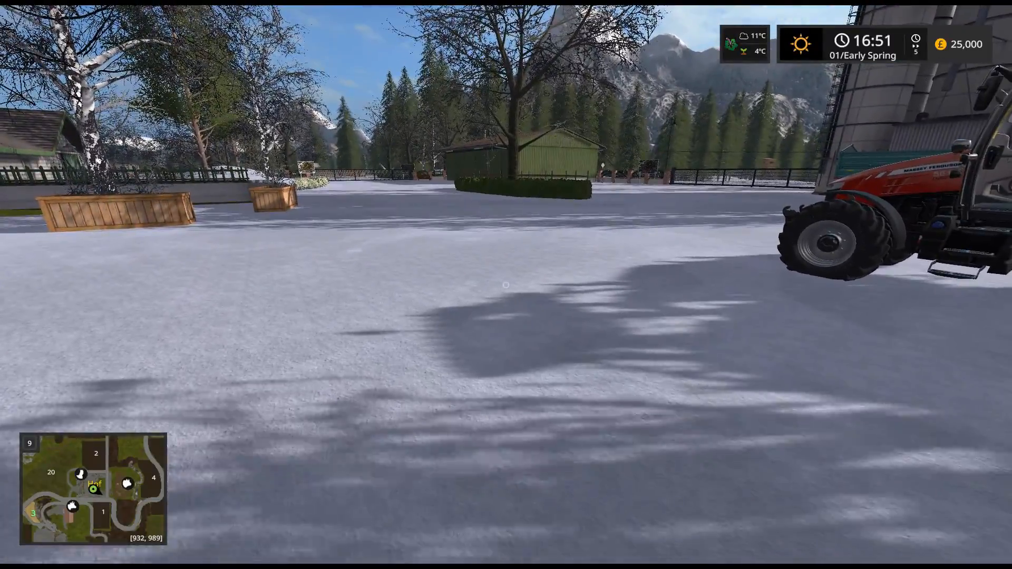
Step: Walk around the tractor and across the farmyard on foot to inspect the snow on the ground
key(w)
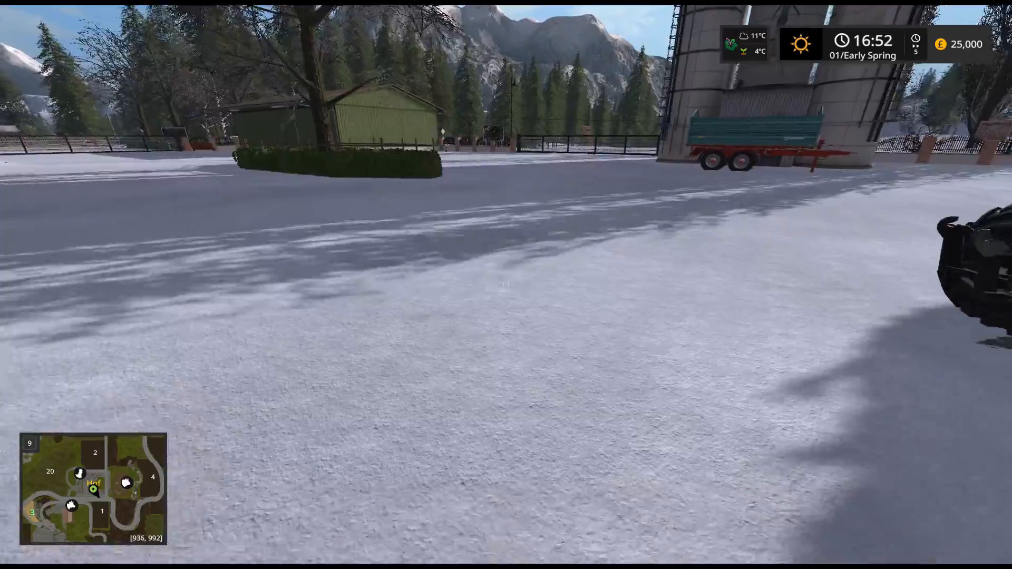
key(s)
key(d)
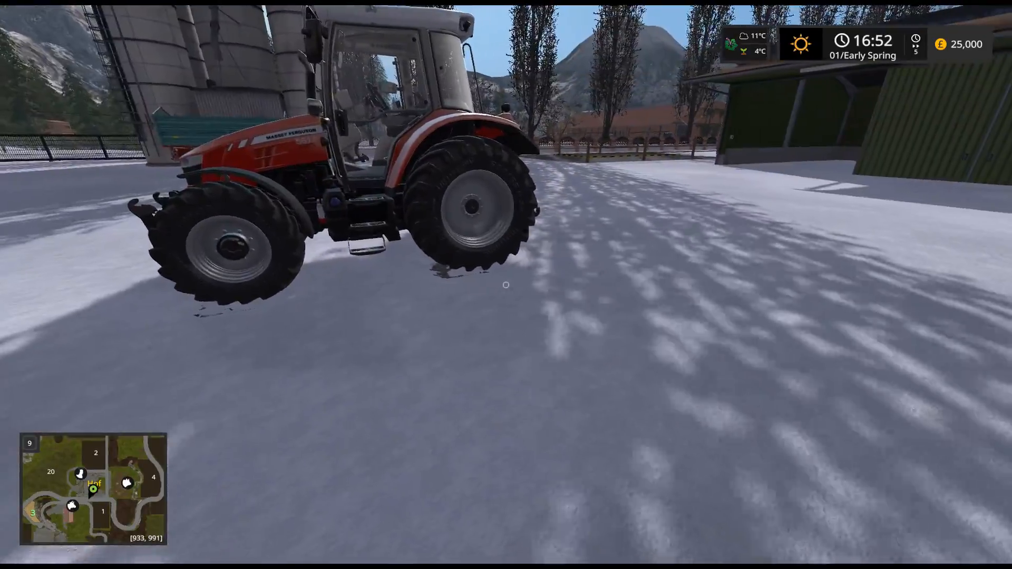
key(w)
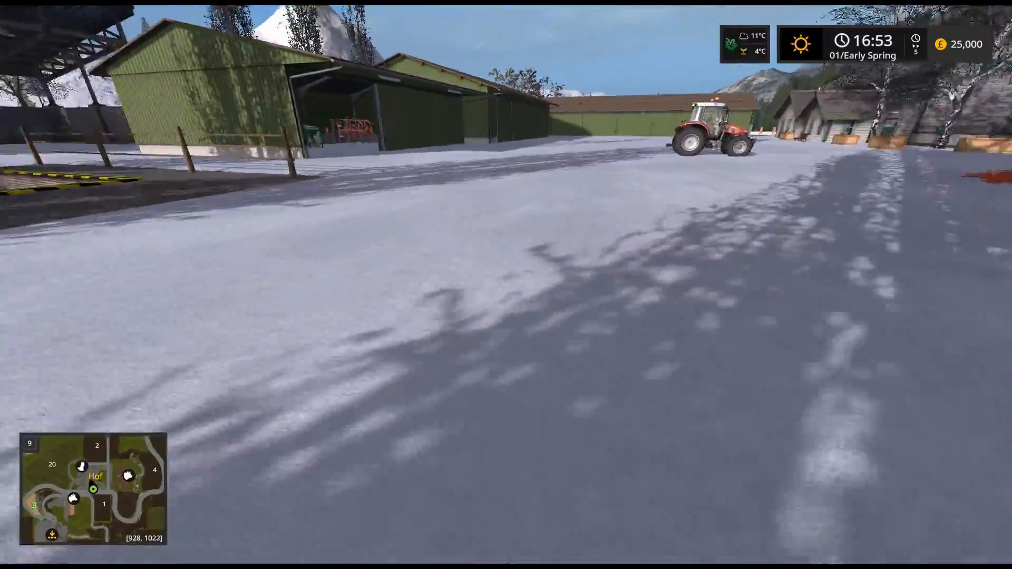
key(w)
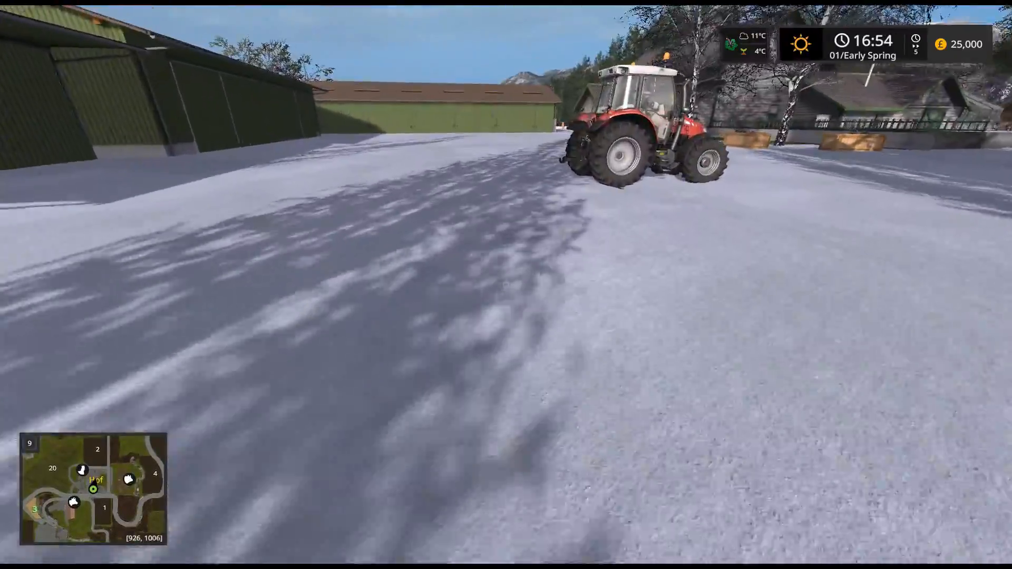
key(w)
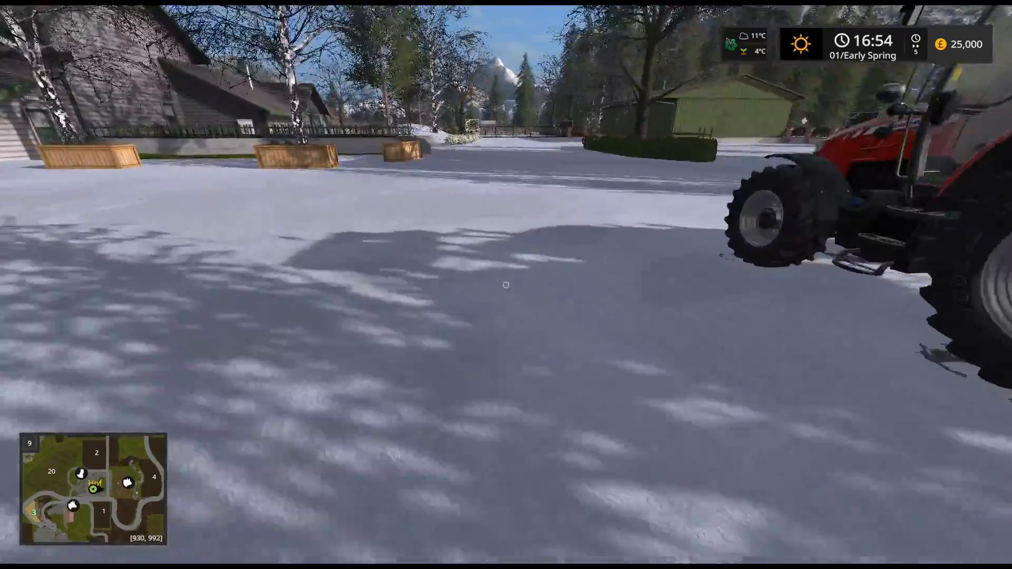
key(w)
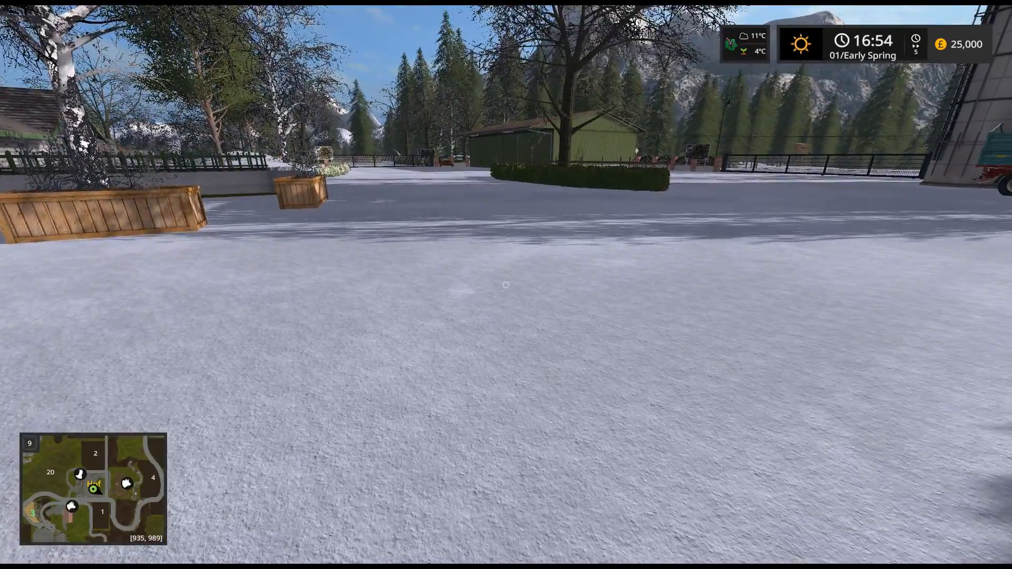
Step: Add two more layers of snow by running ssAddSnow twice in the console, then close it
key(grave)
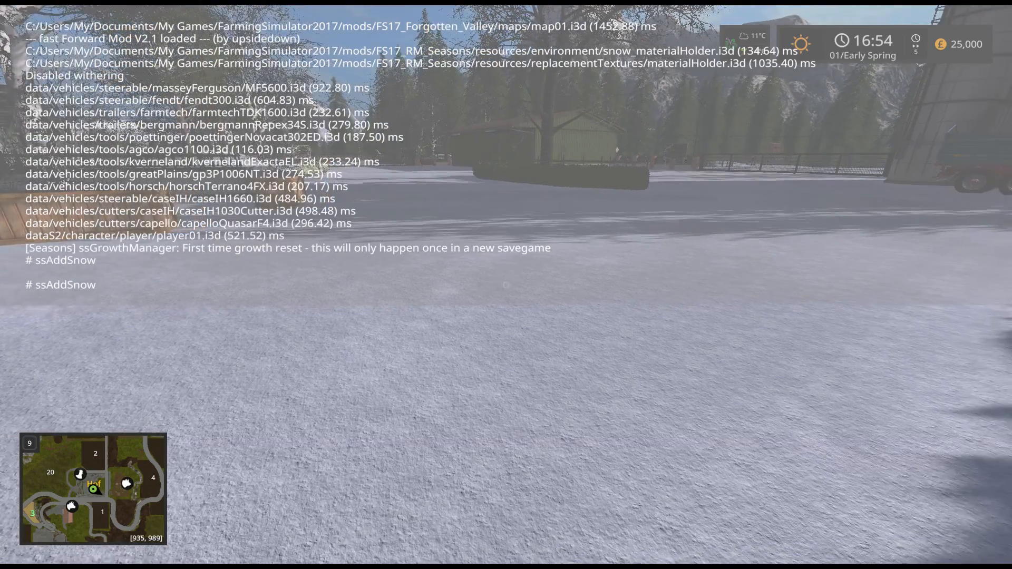
key(Return)
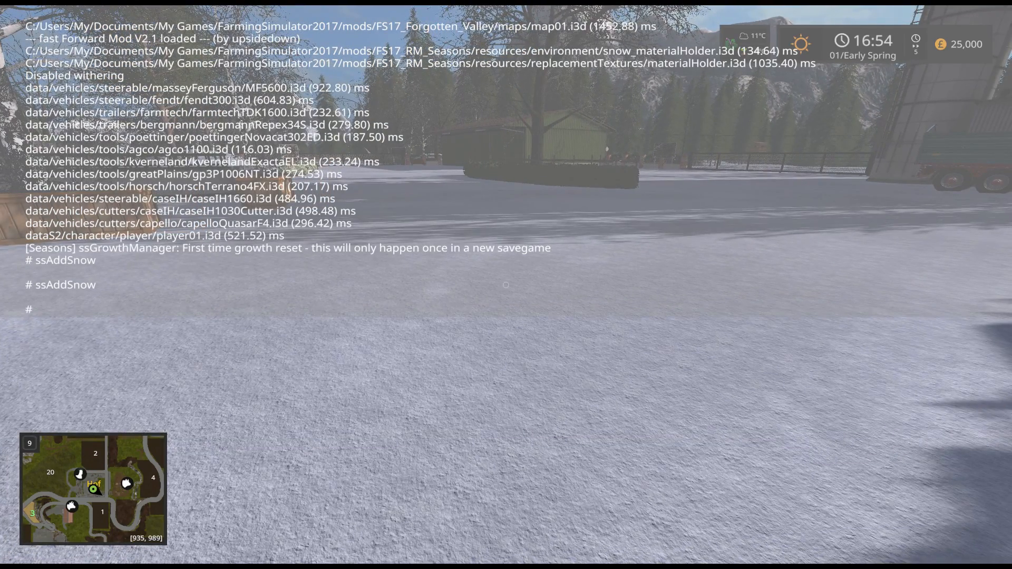
text(ssA)
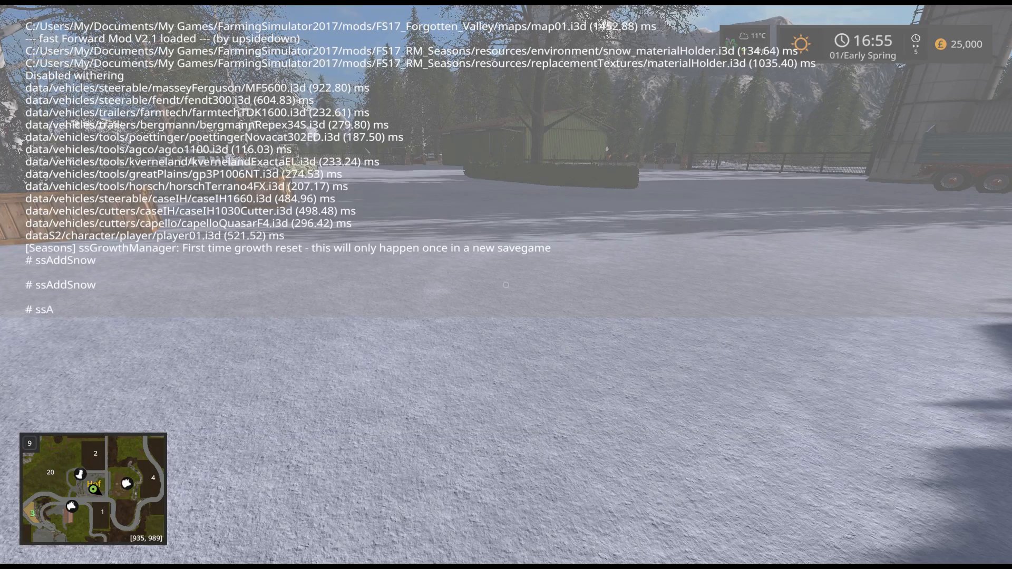
text(ddSnow)
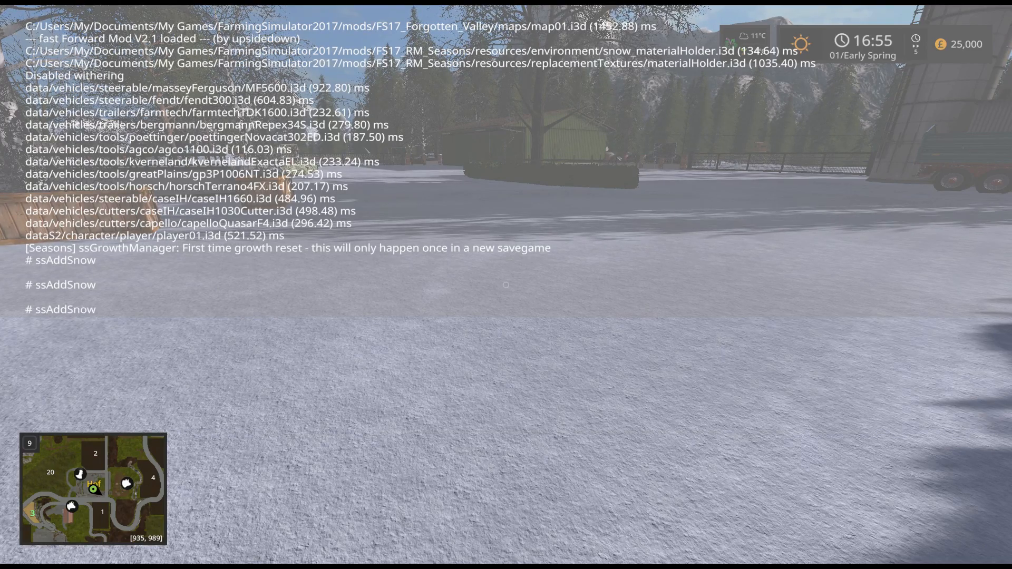
key(Return)
key(grave)
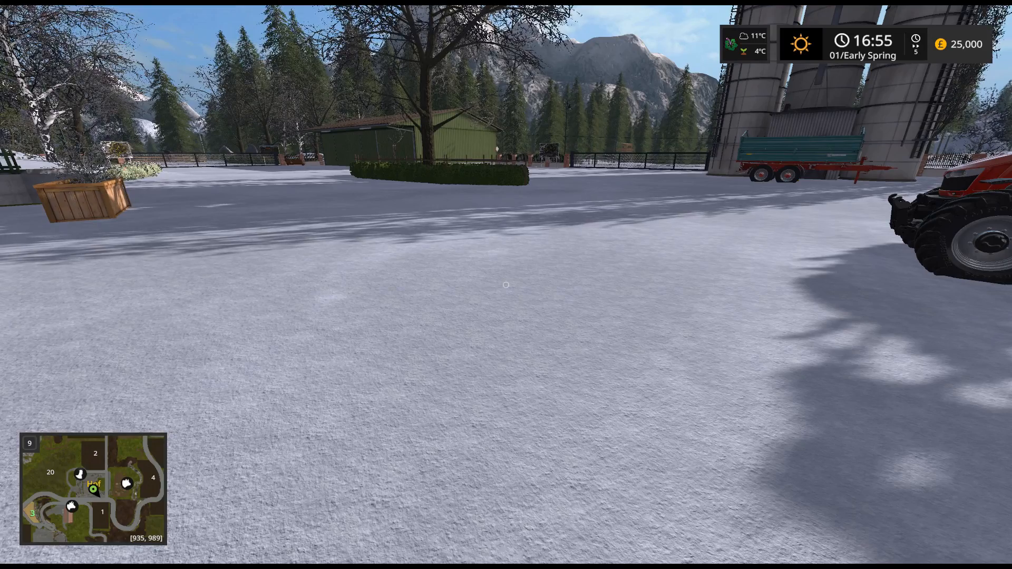
key(grave)
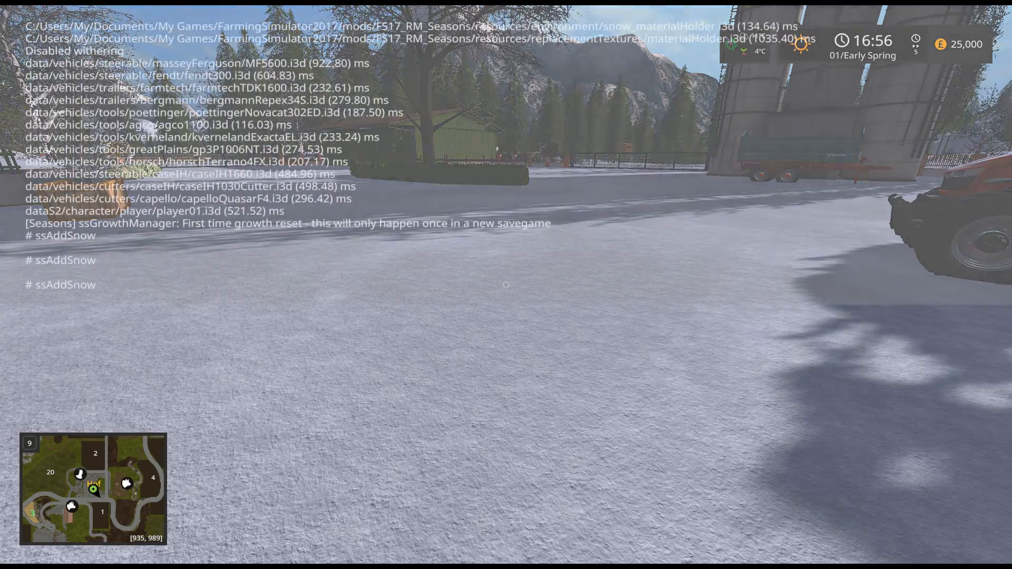
text(ssAddSnow_)
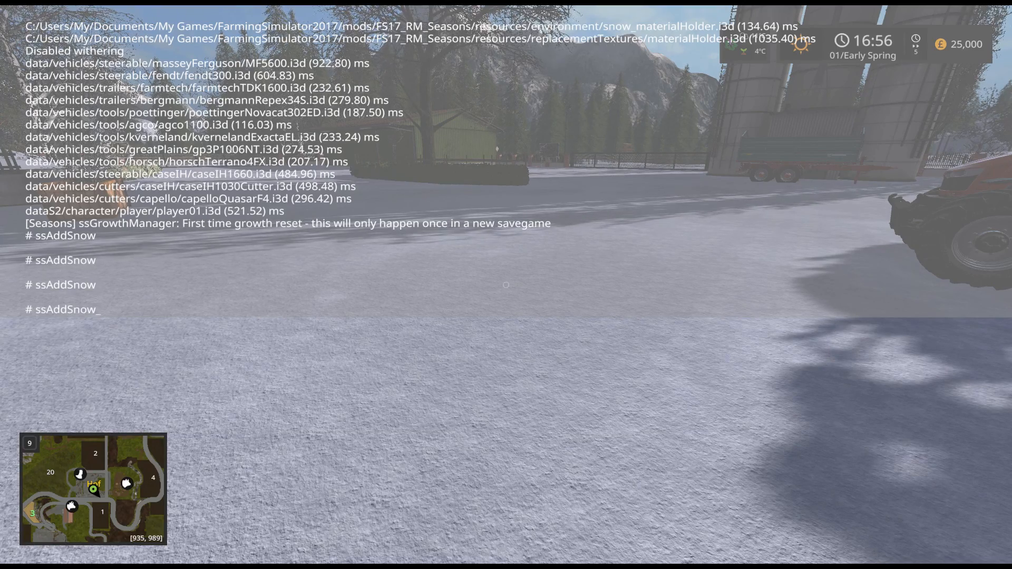
key(Return)
key(grave)
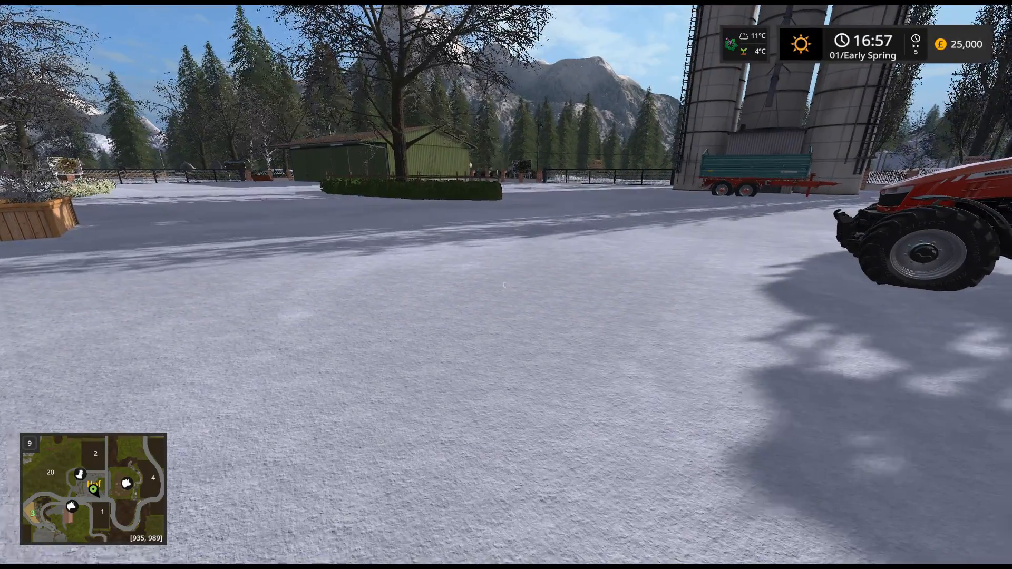
Step: Get back into the Massey Ferguson tractor and drive it across the snow past the planters near the farmhouse
key(d)
key(w)
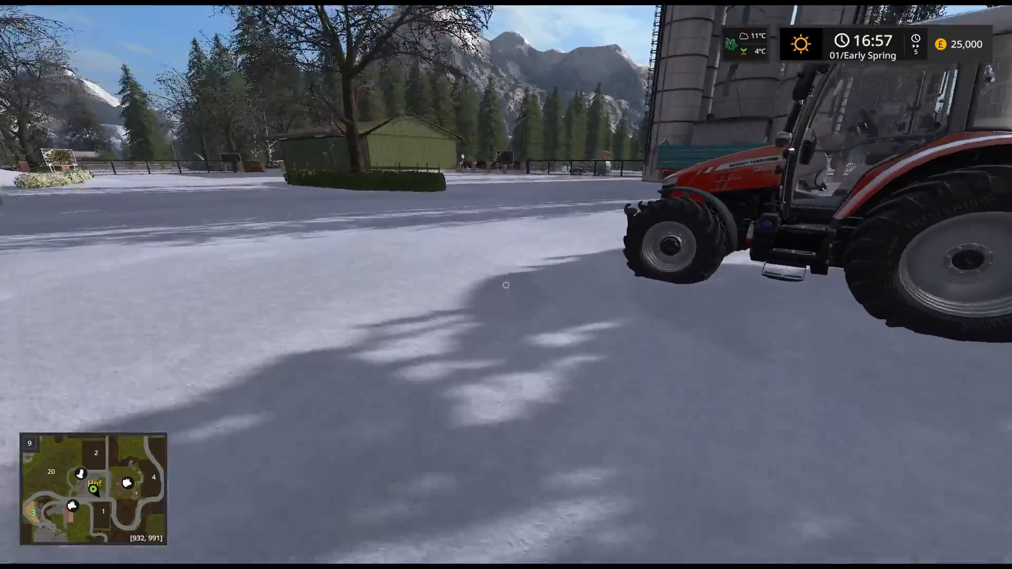
key(e)
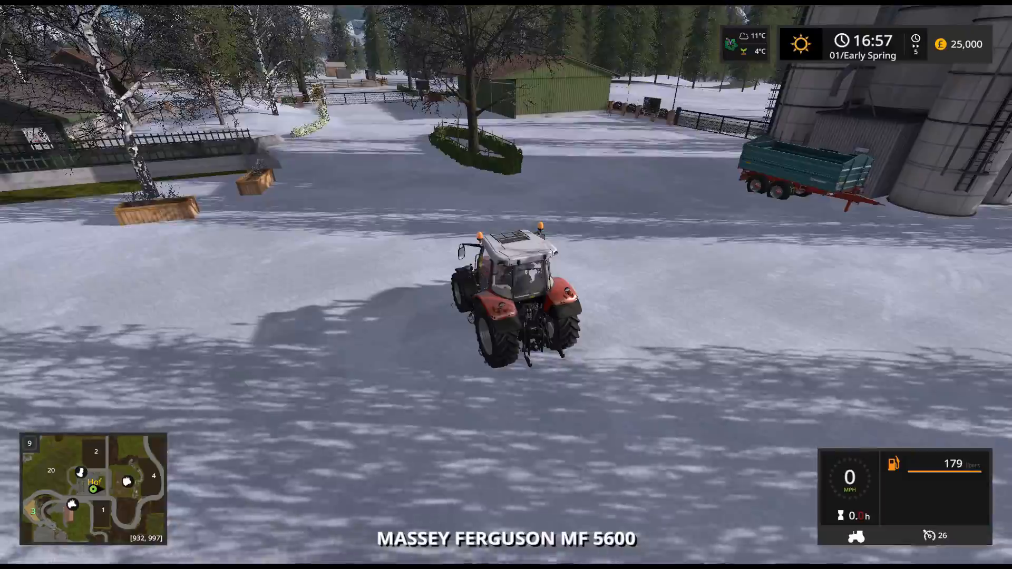
key(w)
key(a)
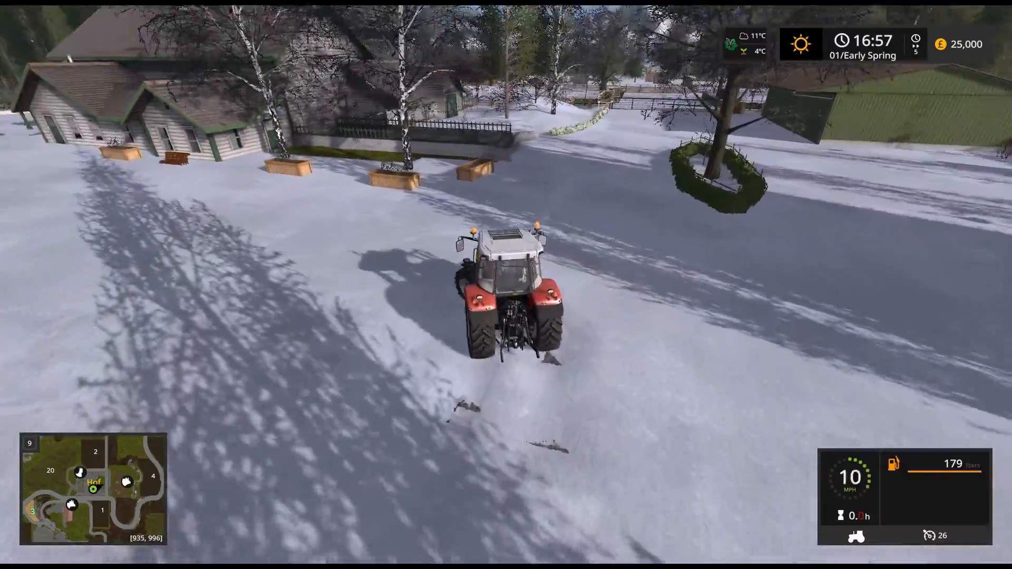
key(a)
key(w)
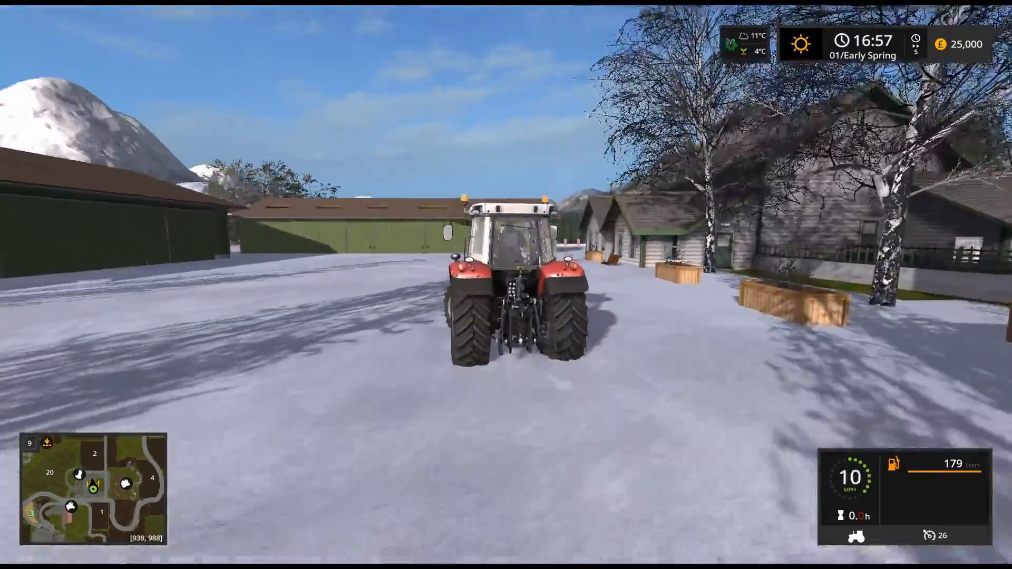
Step: Turn the tractor around beside the long green shed and reverse it clear of the wall, facing the silos
key(a)
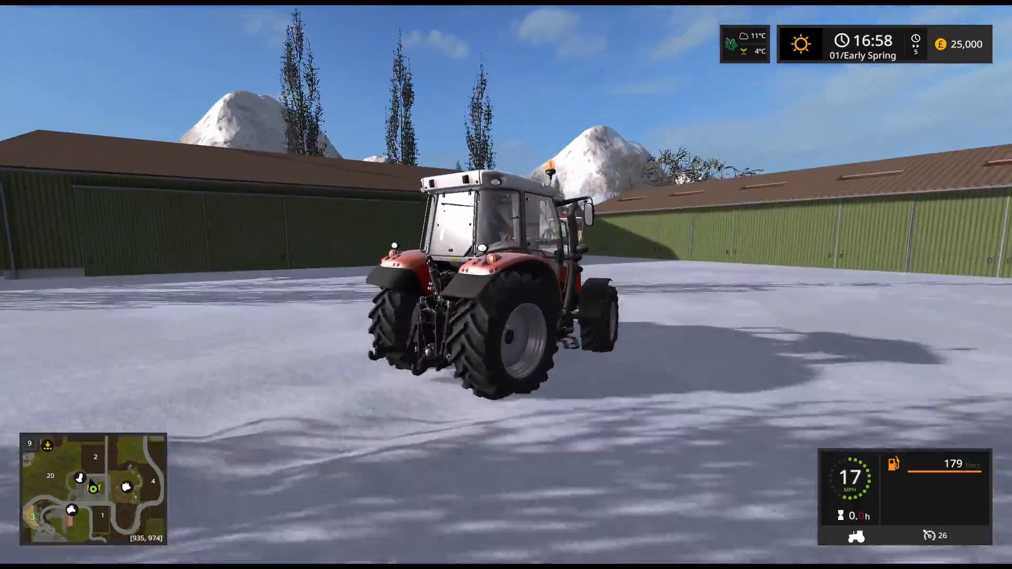
key(w)
key(a)
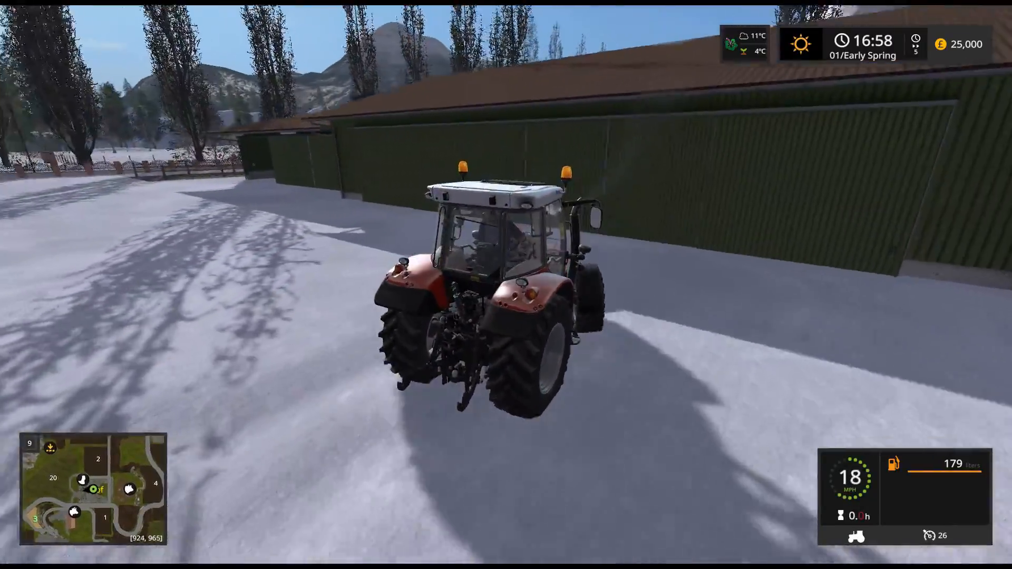
key(s)
key(w)
key(a)
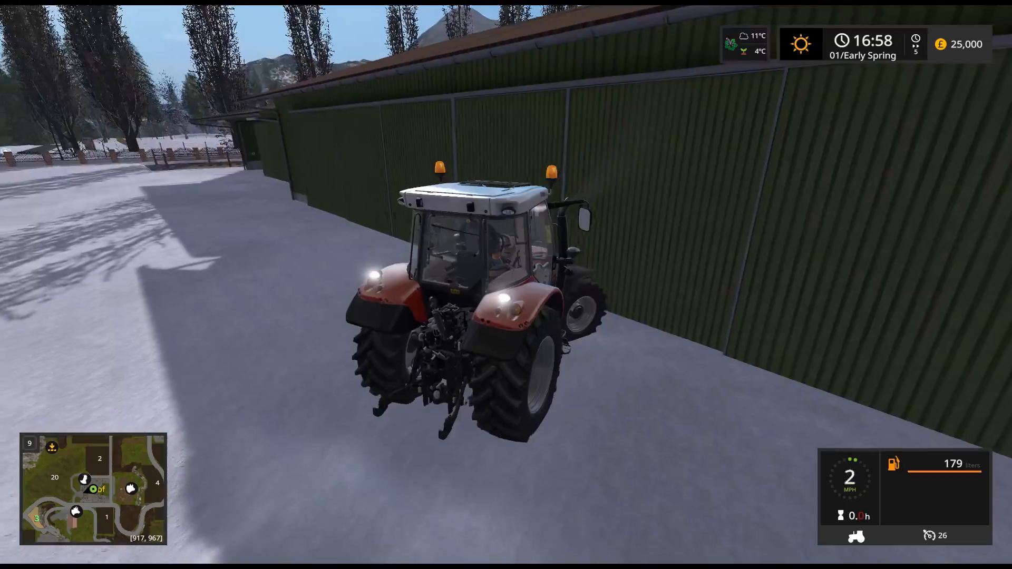
key(s)
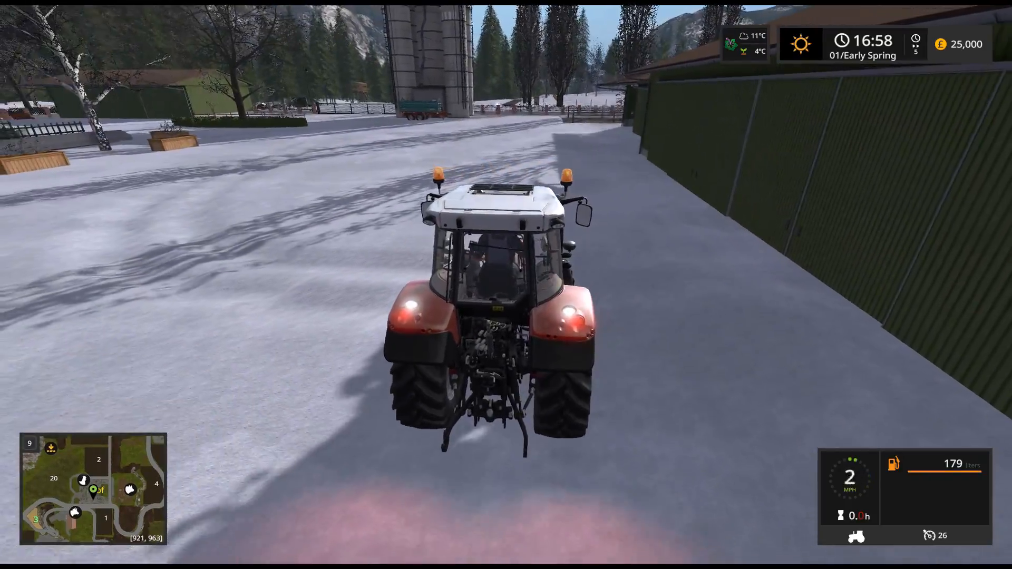
Step: Drive the tractor along the green shed back into the open farmyard and stop it facing the hedged tree
key(w)
key(w)
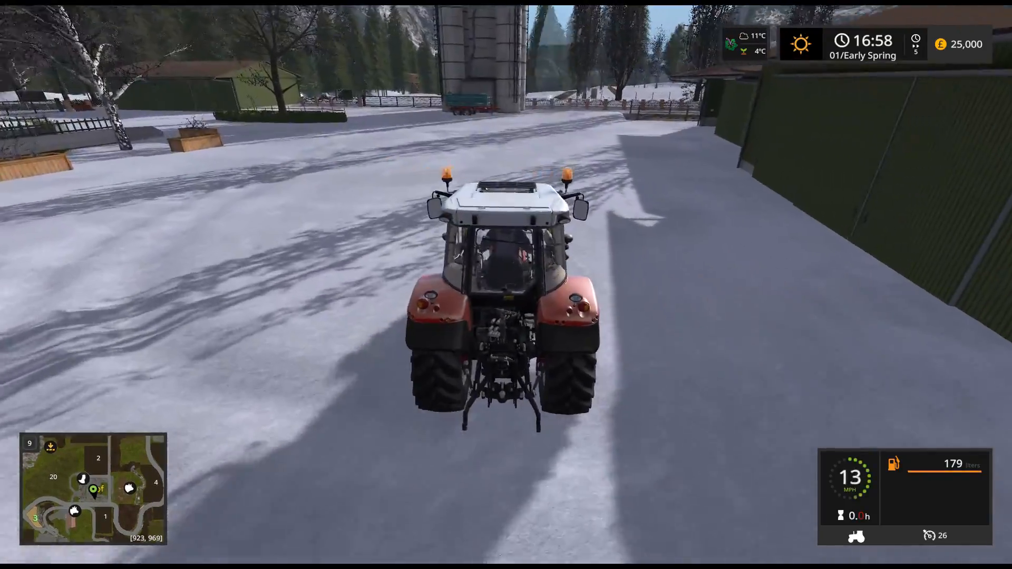
key(w)
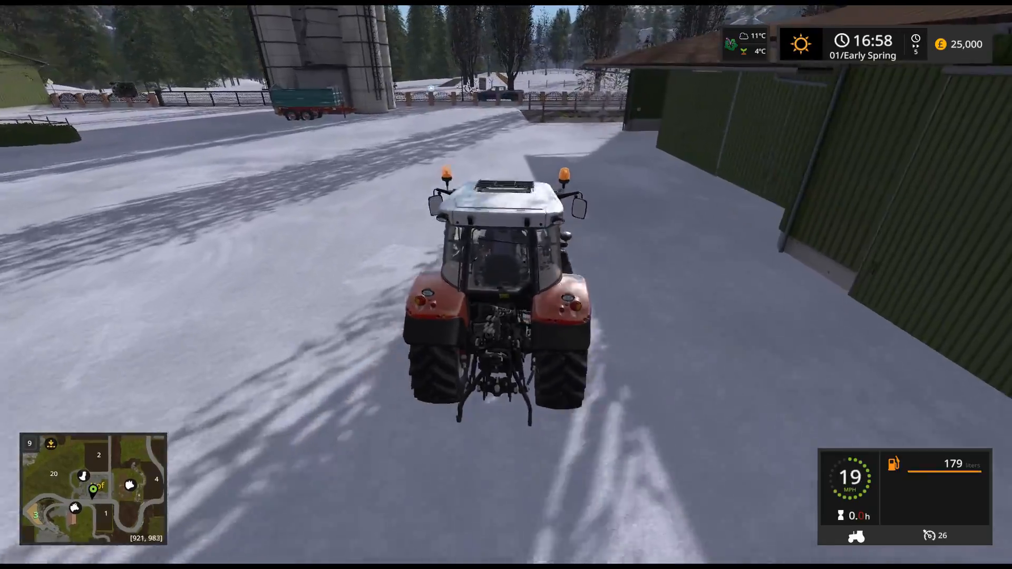
key(a)
key(w)
key(a)
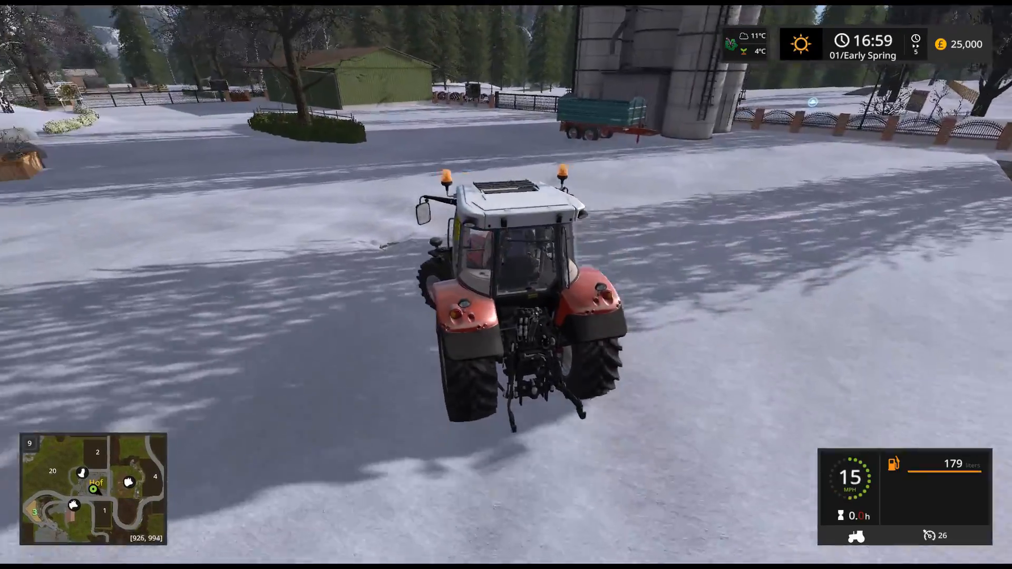
key(s)
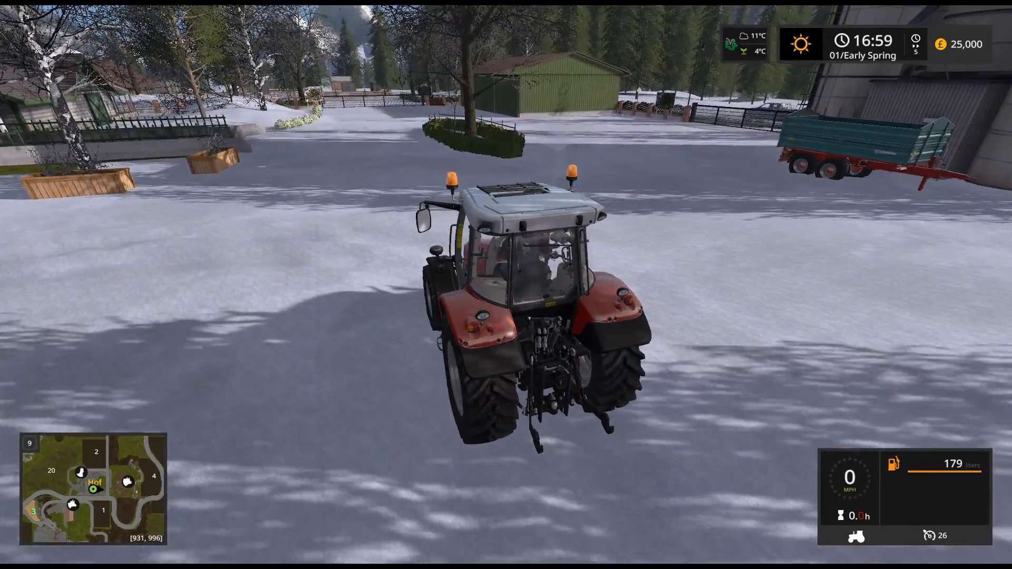
Step: Review the Seasons settings for Snow Mode and Snow Tracks, then return to the game without changing them
key(Escape)
click(852, 48)
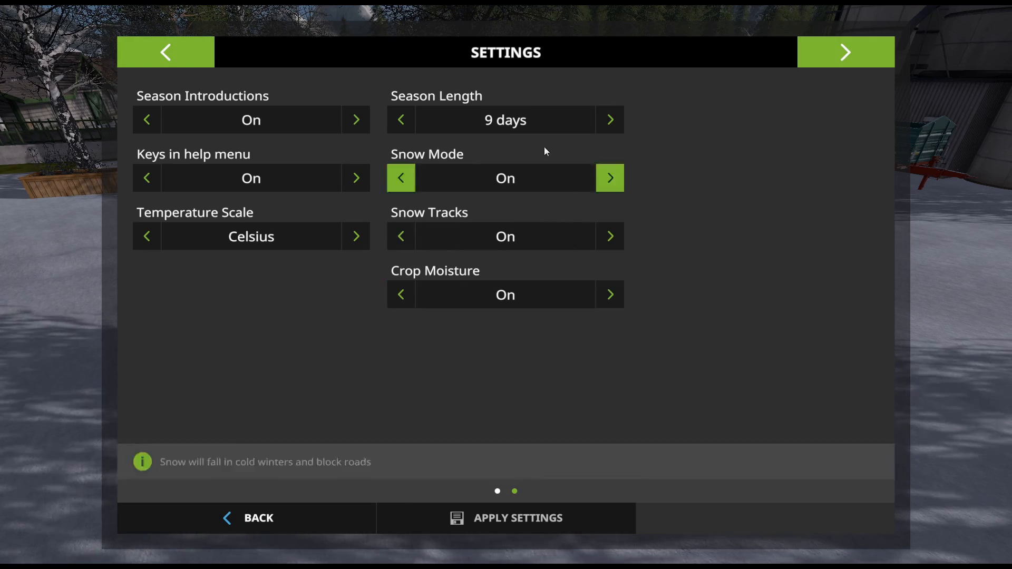
click(174, 50)
click(319, 521)
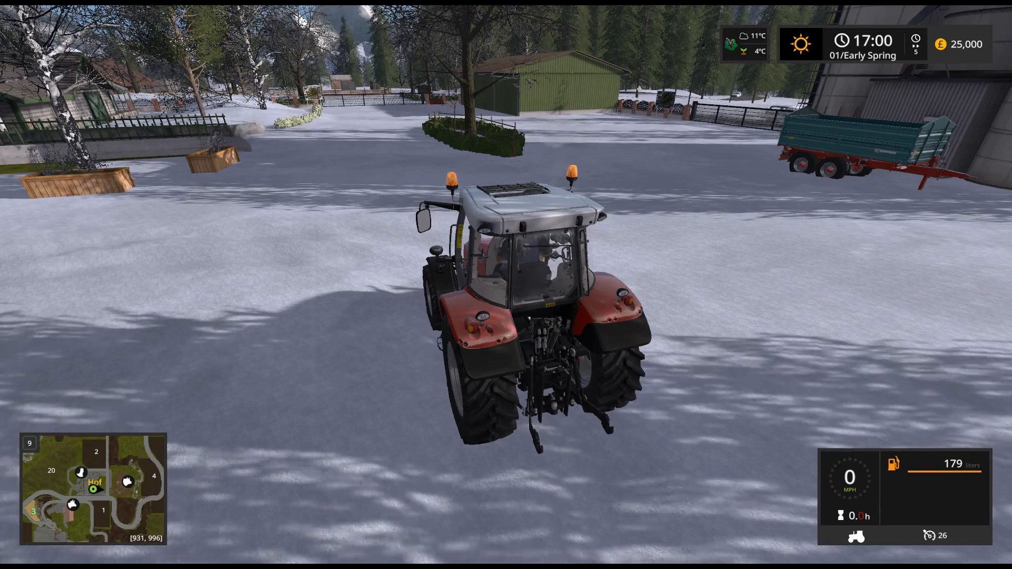
Step: Clear the snow from the farmyard through the Seasons settings, with Snow Mode and Snow Tracks set to On, and return to the game
key(alt+s)
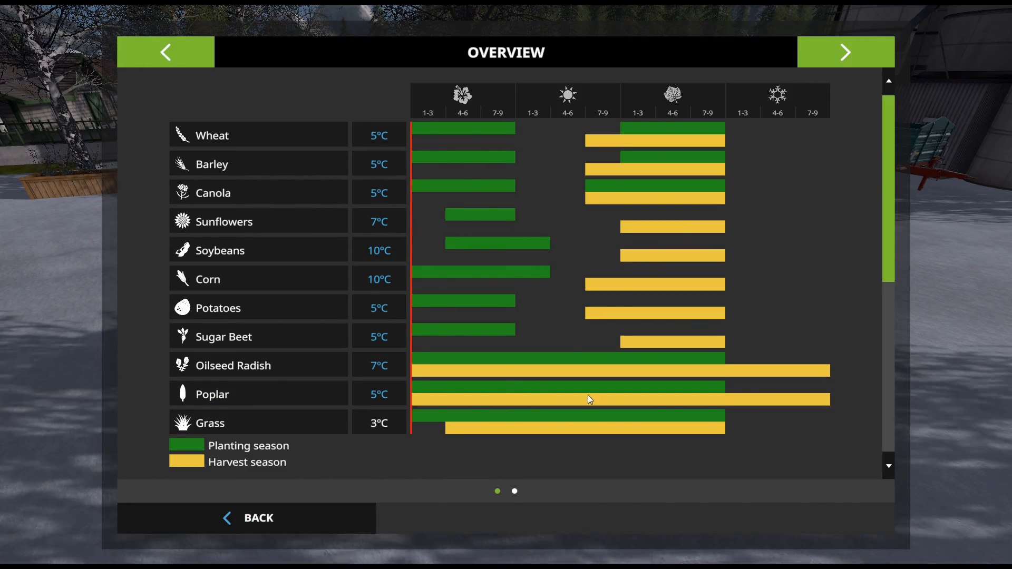
click(845, 55)
click(845, 54)
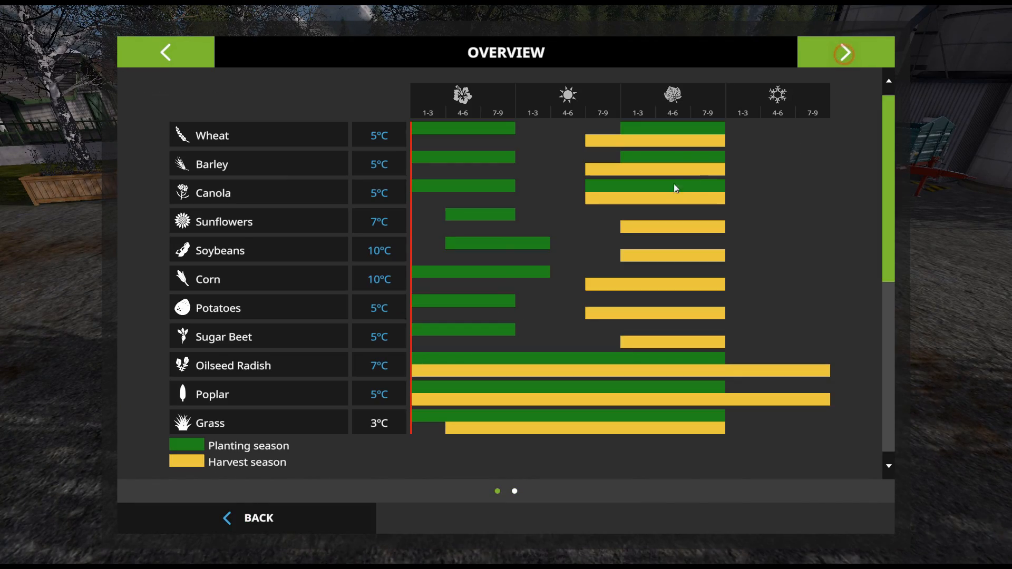
click(843, 53)
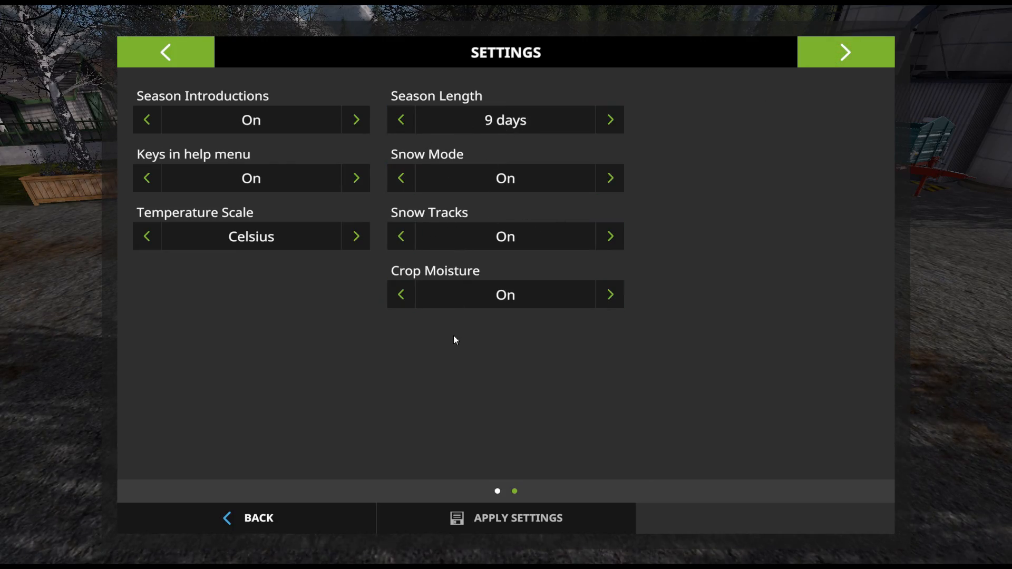
click(278, 527)
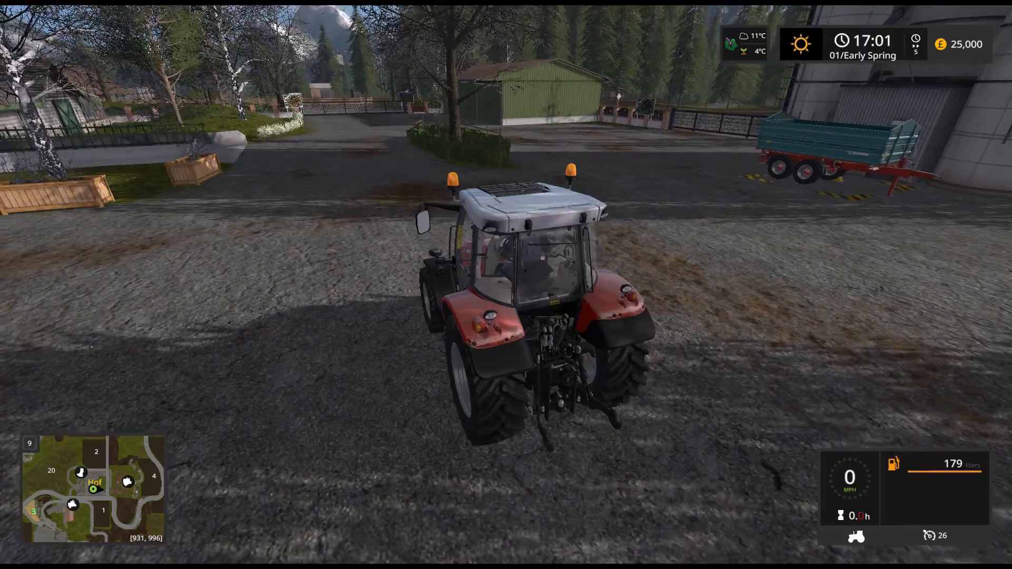
Step: Get out of the tractor and back away across the farmyard to view the bare ground around it and the silos
key(e)
key(a)
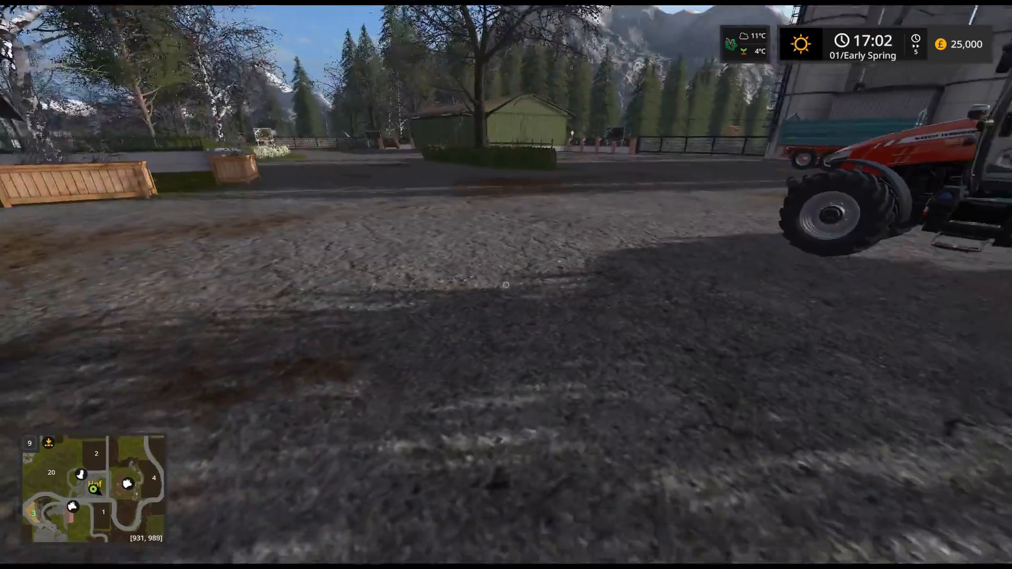
key(s)
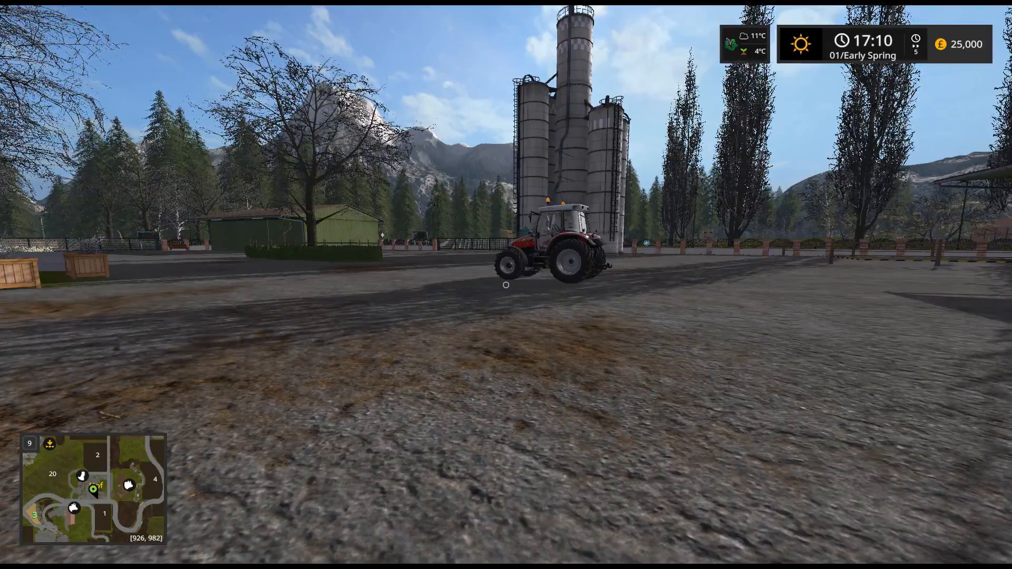
Step: Walk back to the Massey Ferguson tractor, get in, and drive it forward through the farmyard with cruise control on at 26
key(w)
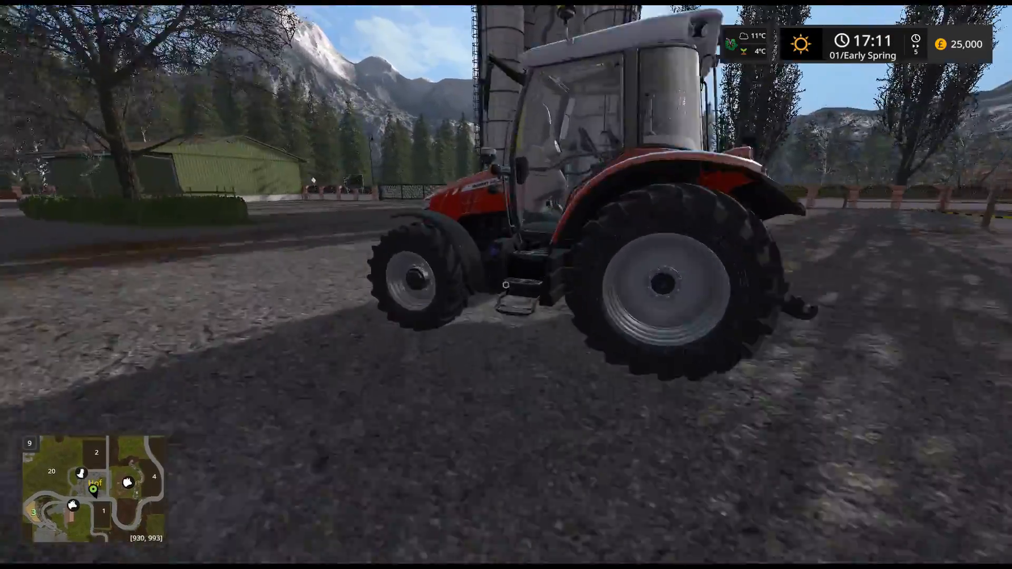
key(e)
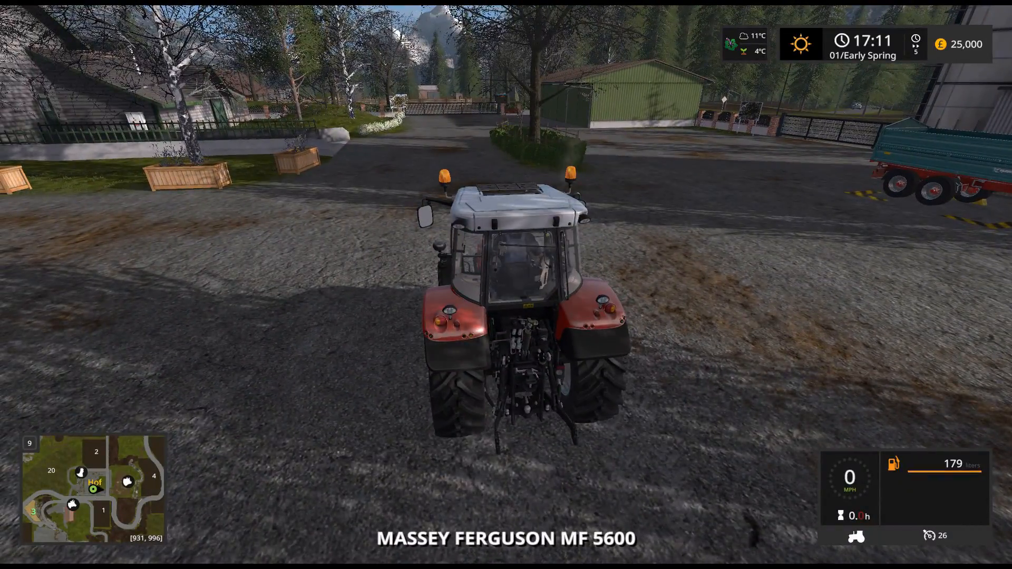
key(3)
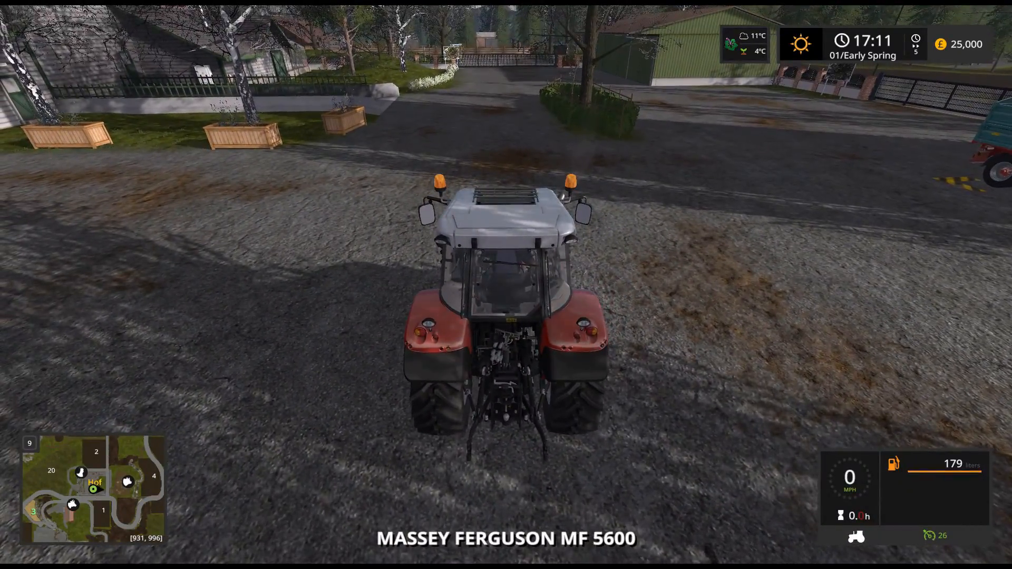
key(w)
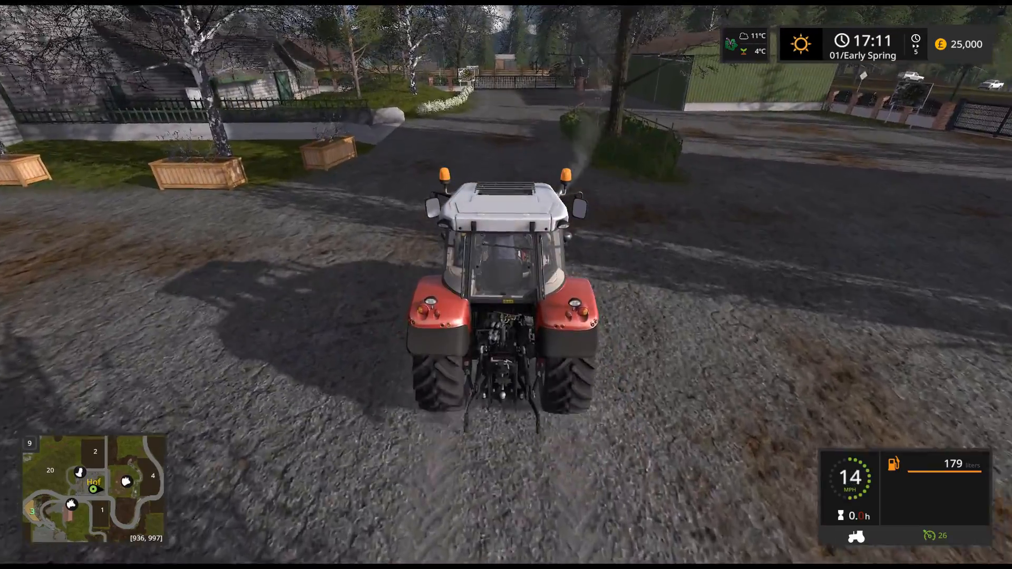